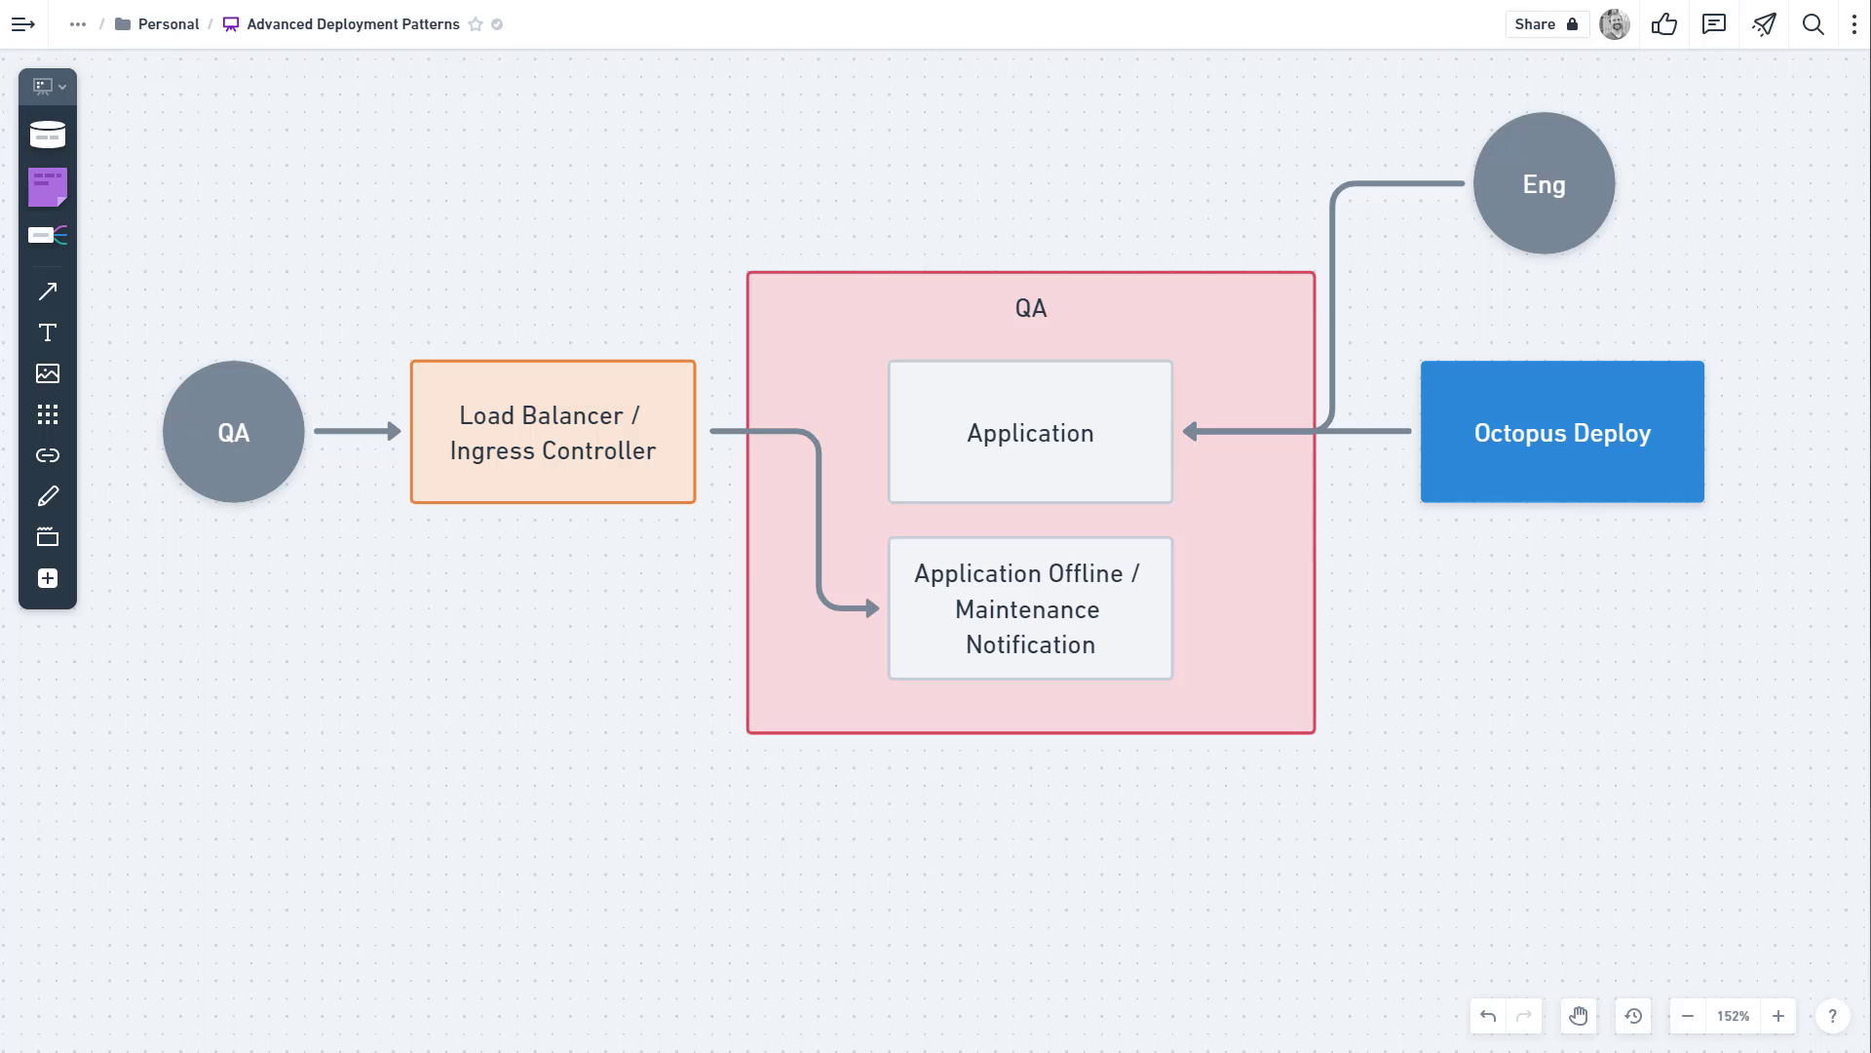
# Switch to Octopus Deploy and review the Trident deployment process steps on the rollbacks branch, including the Deploy Trident Website child steps.
pyautogui.hotkey('alt', 'Tab')
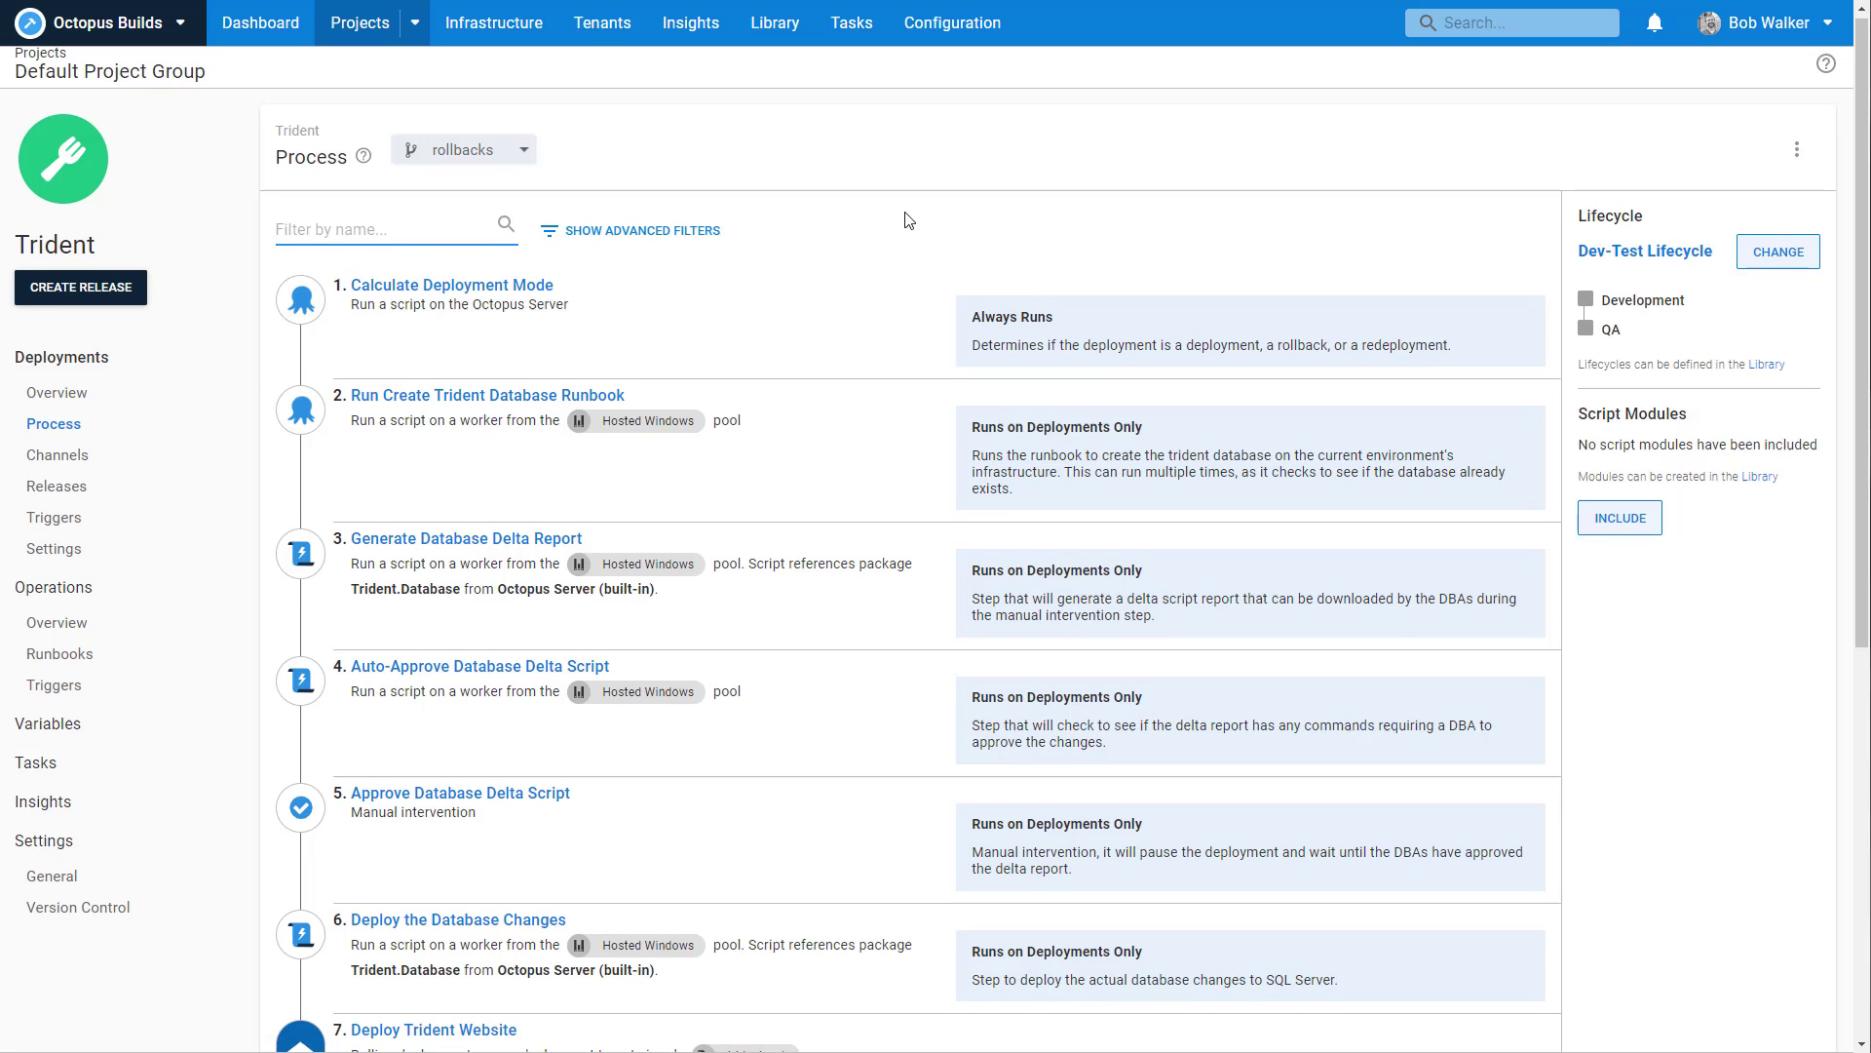
pyautogui.scroll(-3, 898, 293)
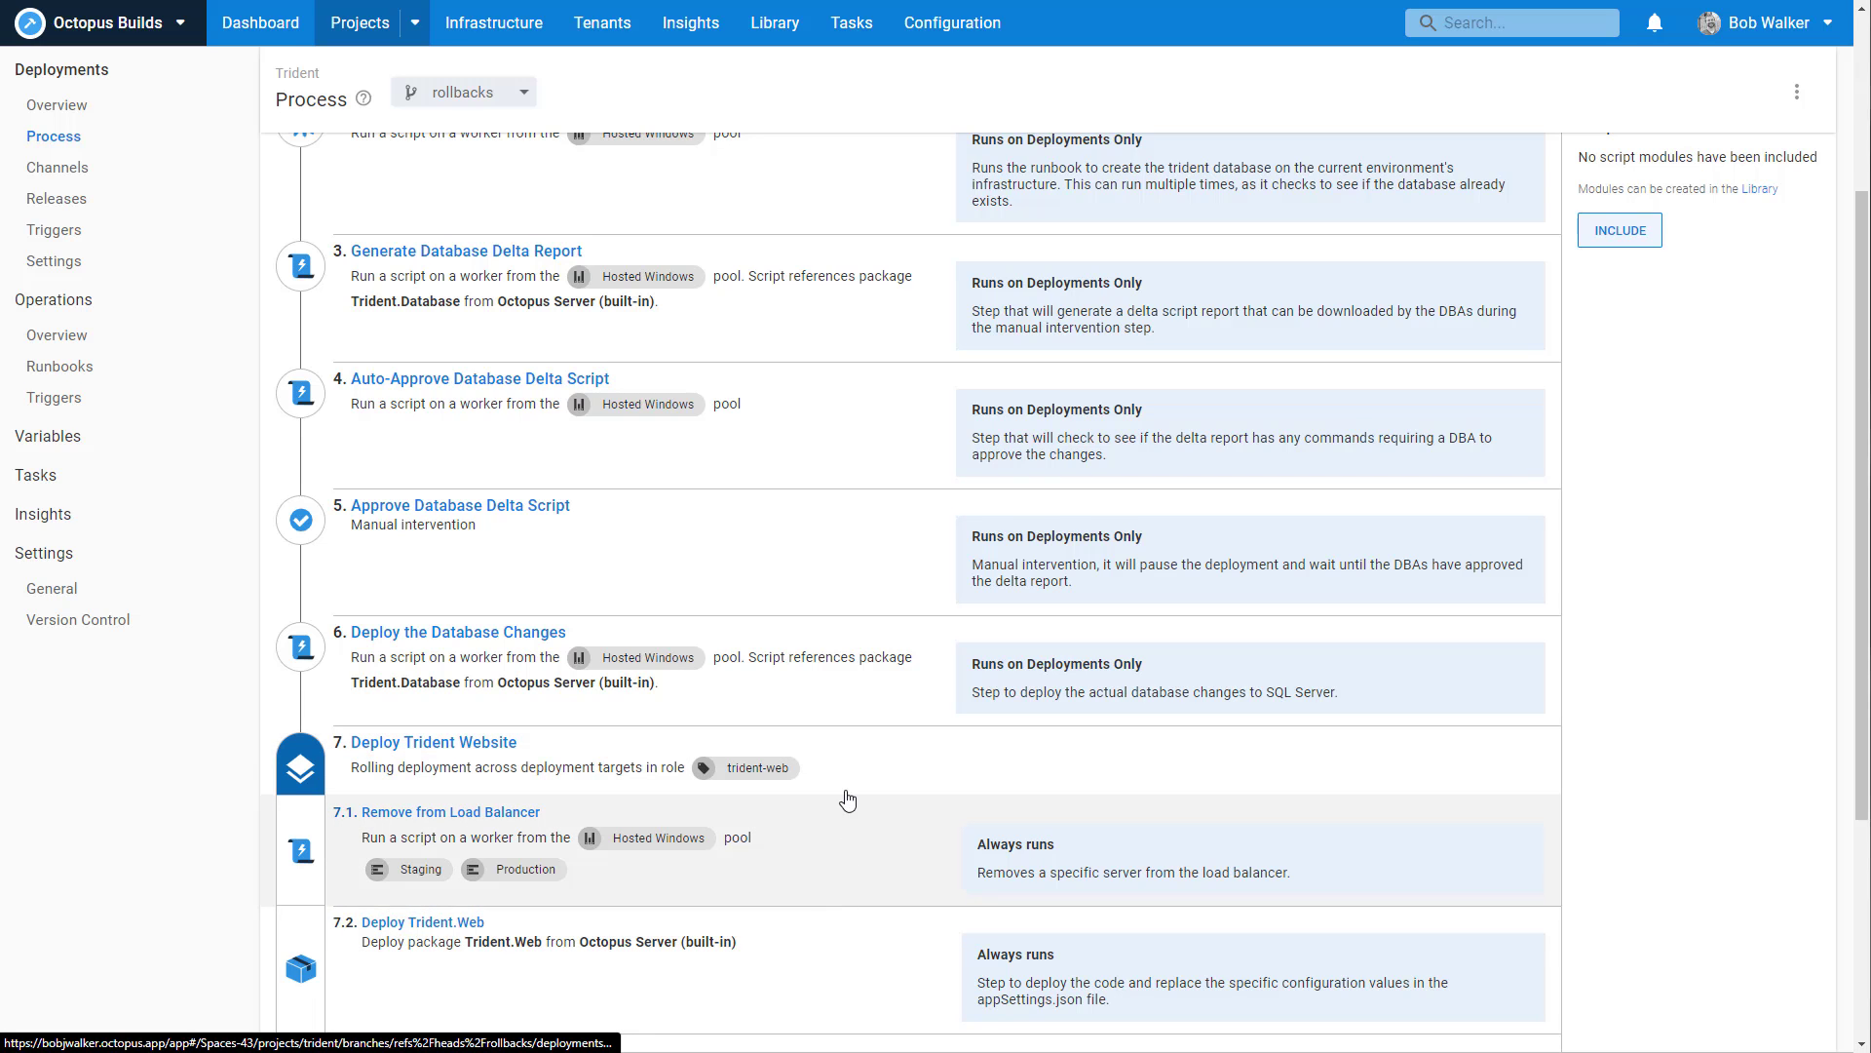
pyautogui.scroll(-2, 847, 790)
pyautogui.scroll(-3, 847, 791)
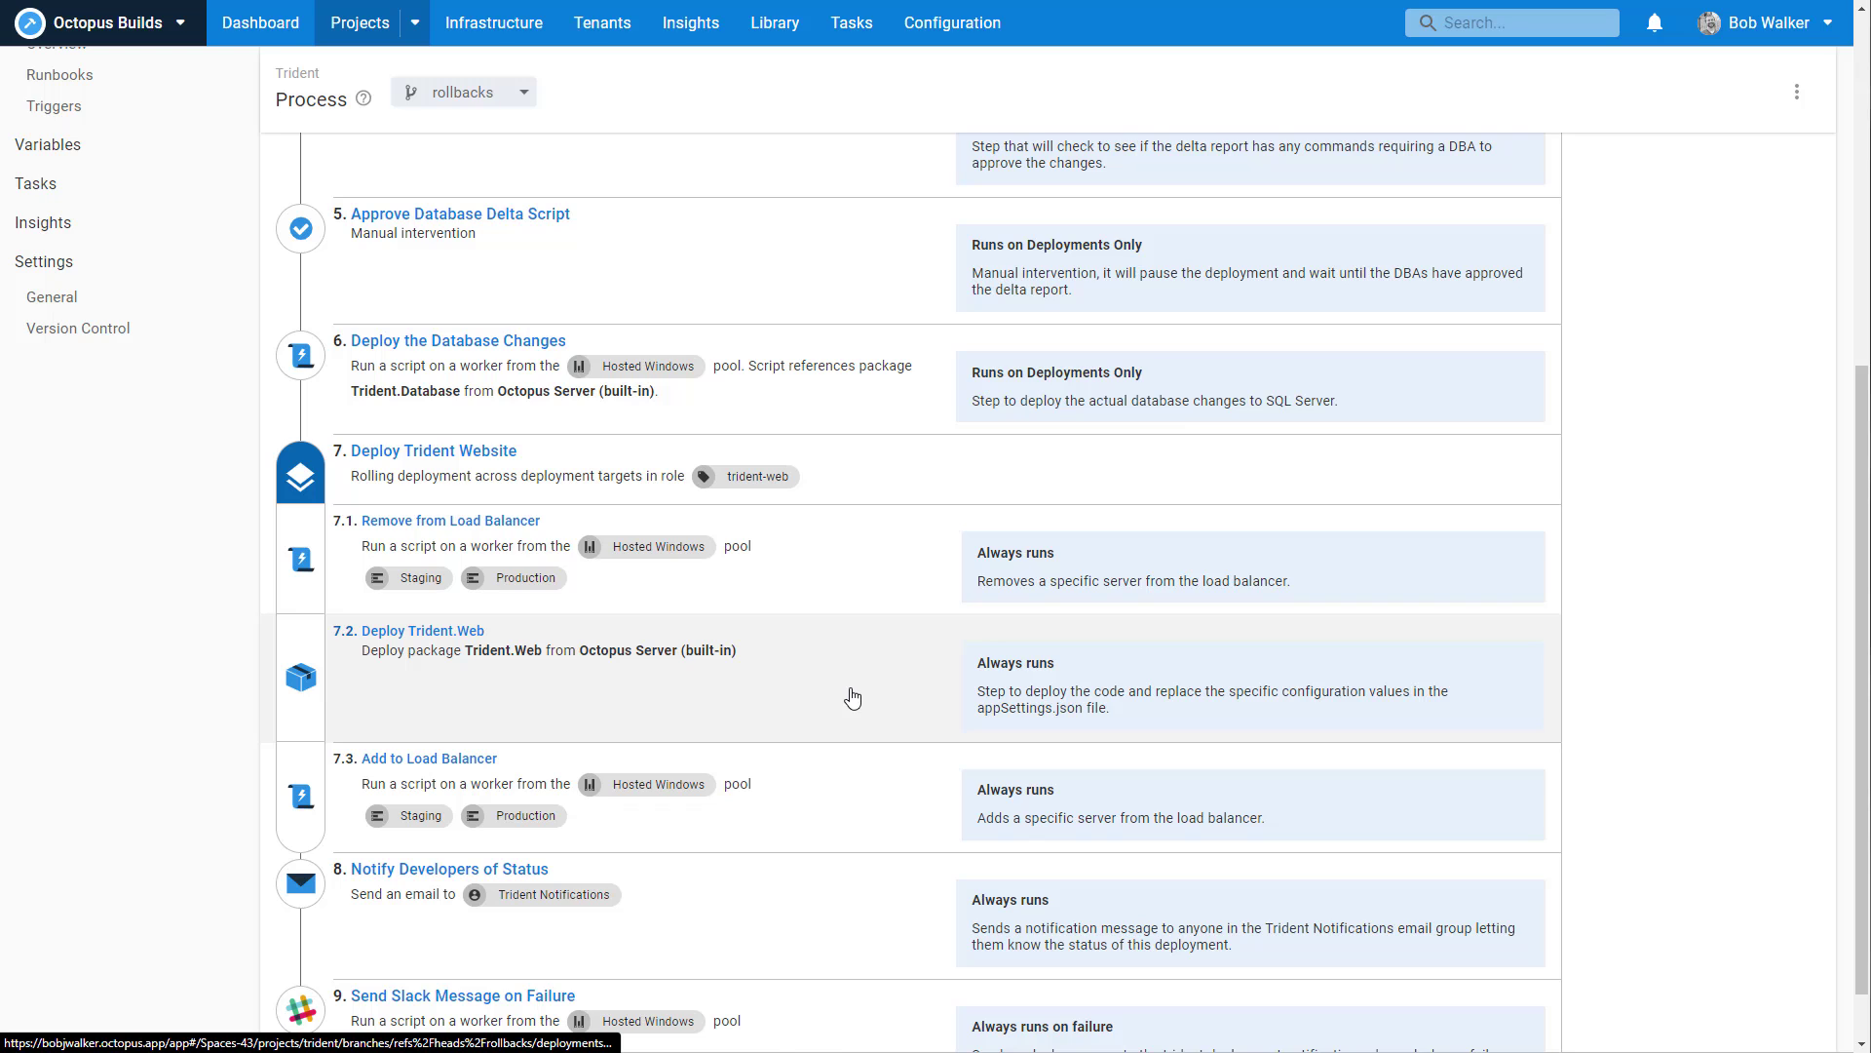
pyautogui.scroll(1, 853, 698)
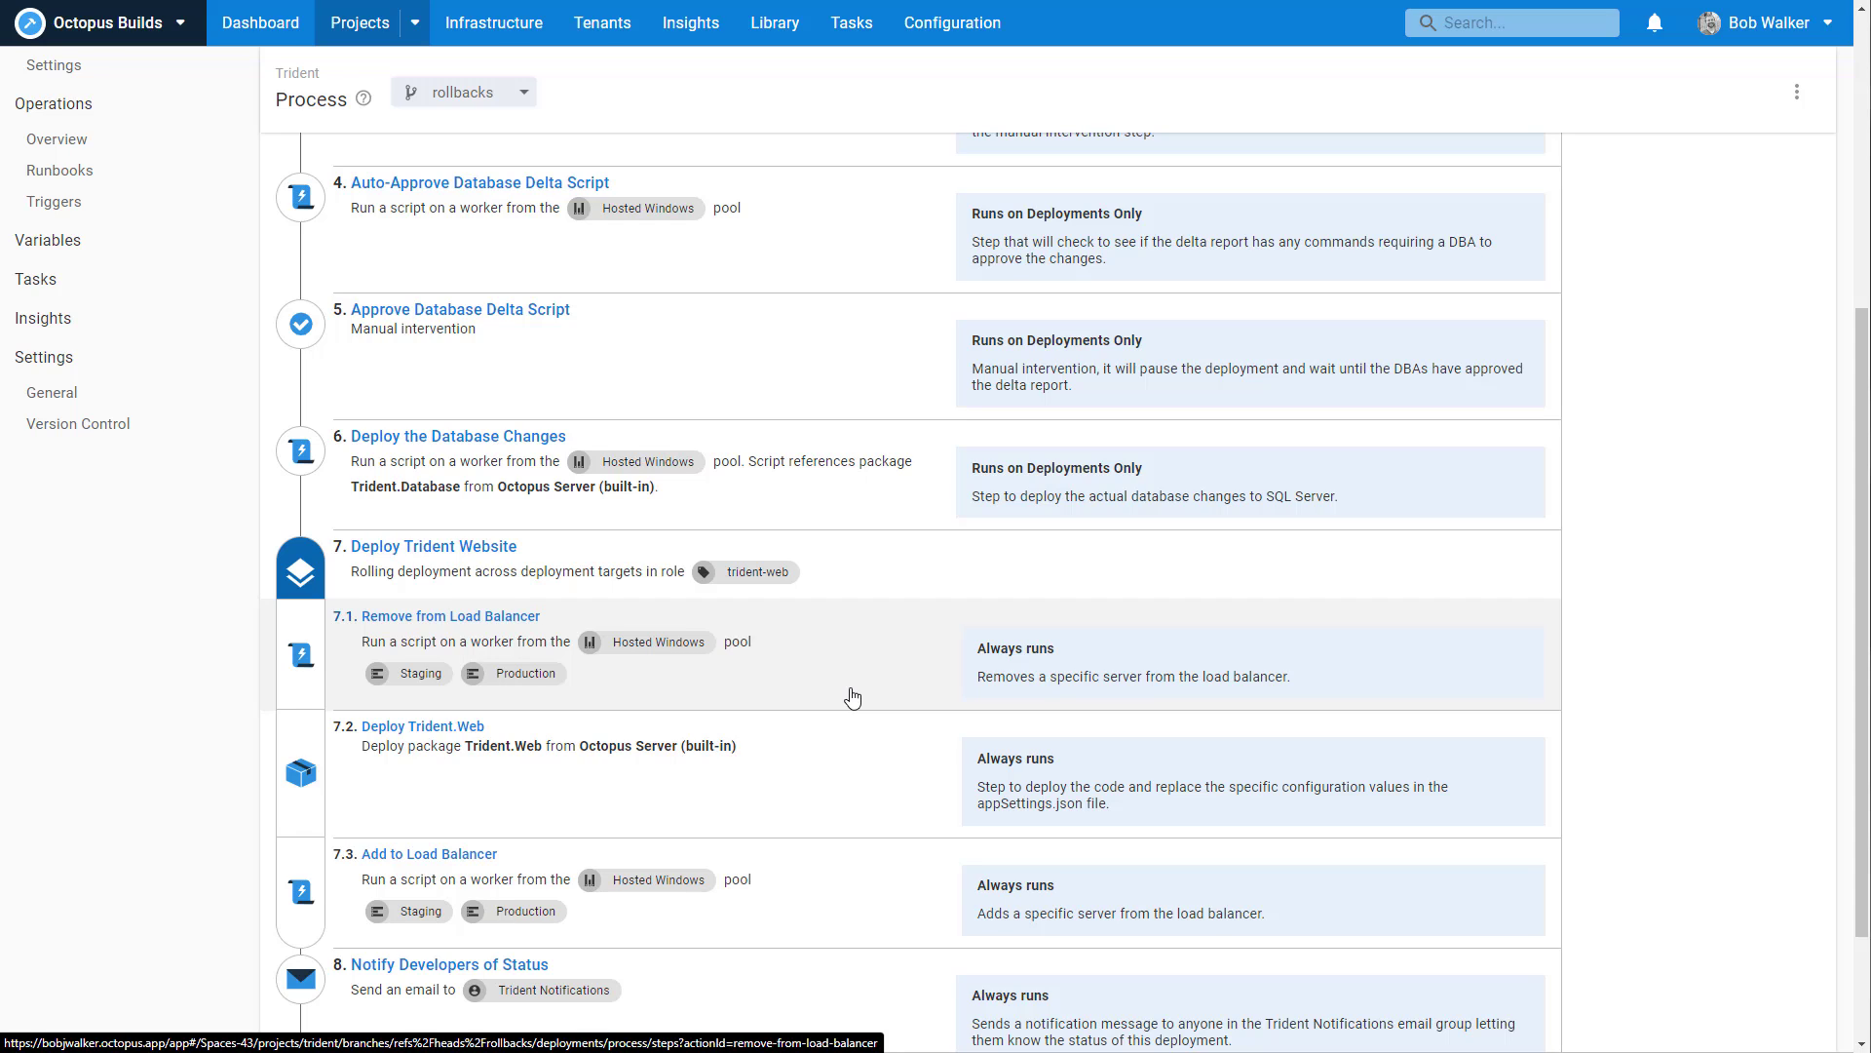
pyautogui.scroll(5, 849, 694)
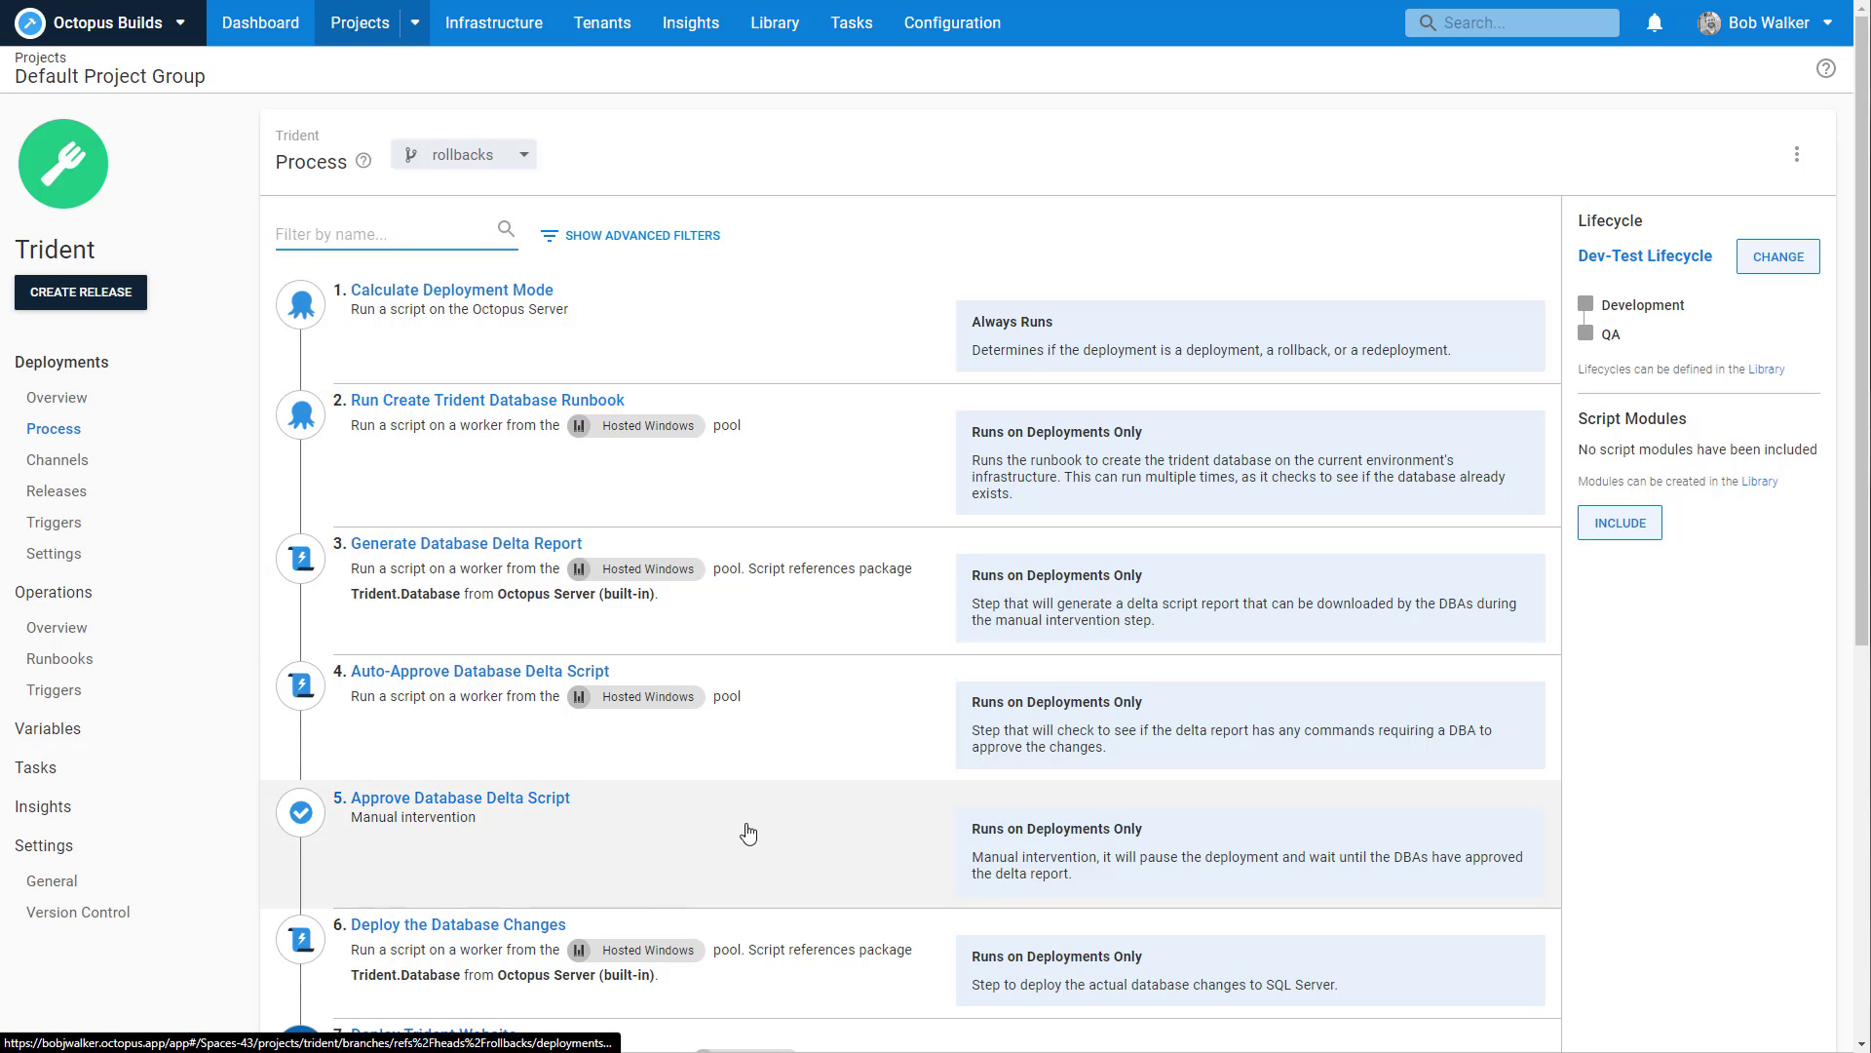
# Open the Deploy Trident.Web child step in the process editor and move it out of the Deploy Trident Website rolling step.
pyautogui.scroll(-3, 750, 827)
pyautogui.scroll(-1, 750, 827)
pyautogui.press('F5')
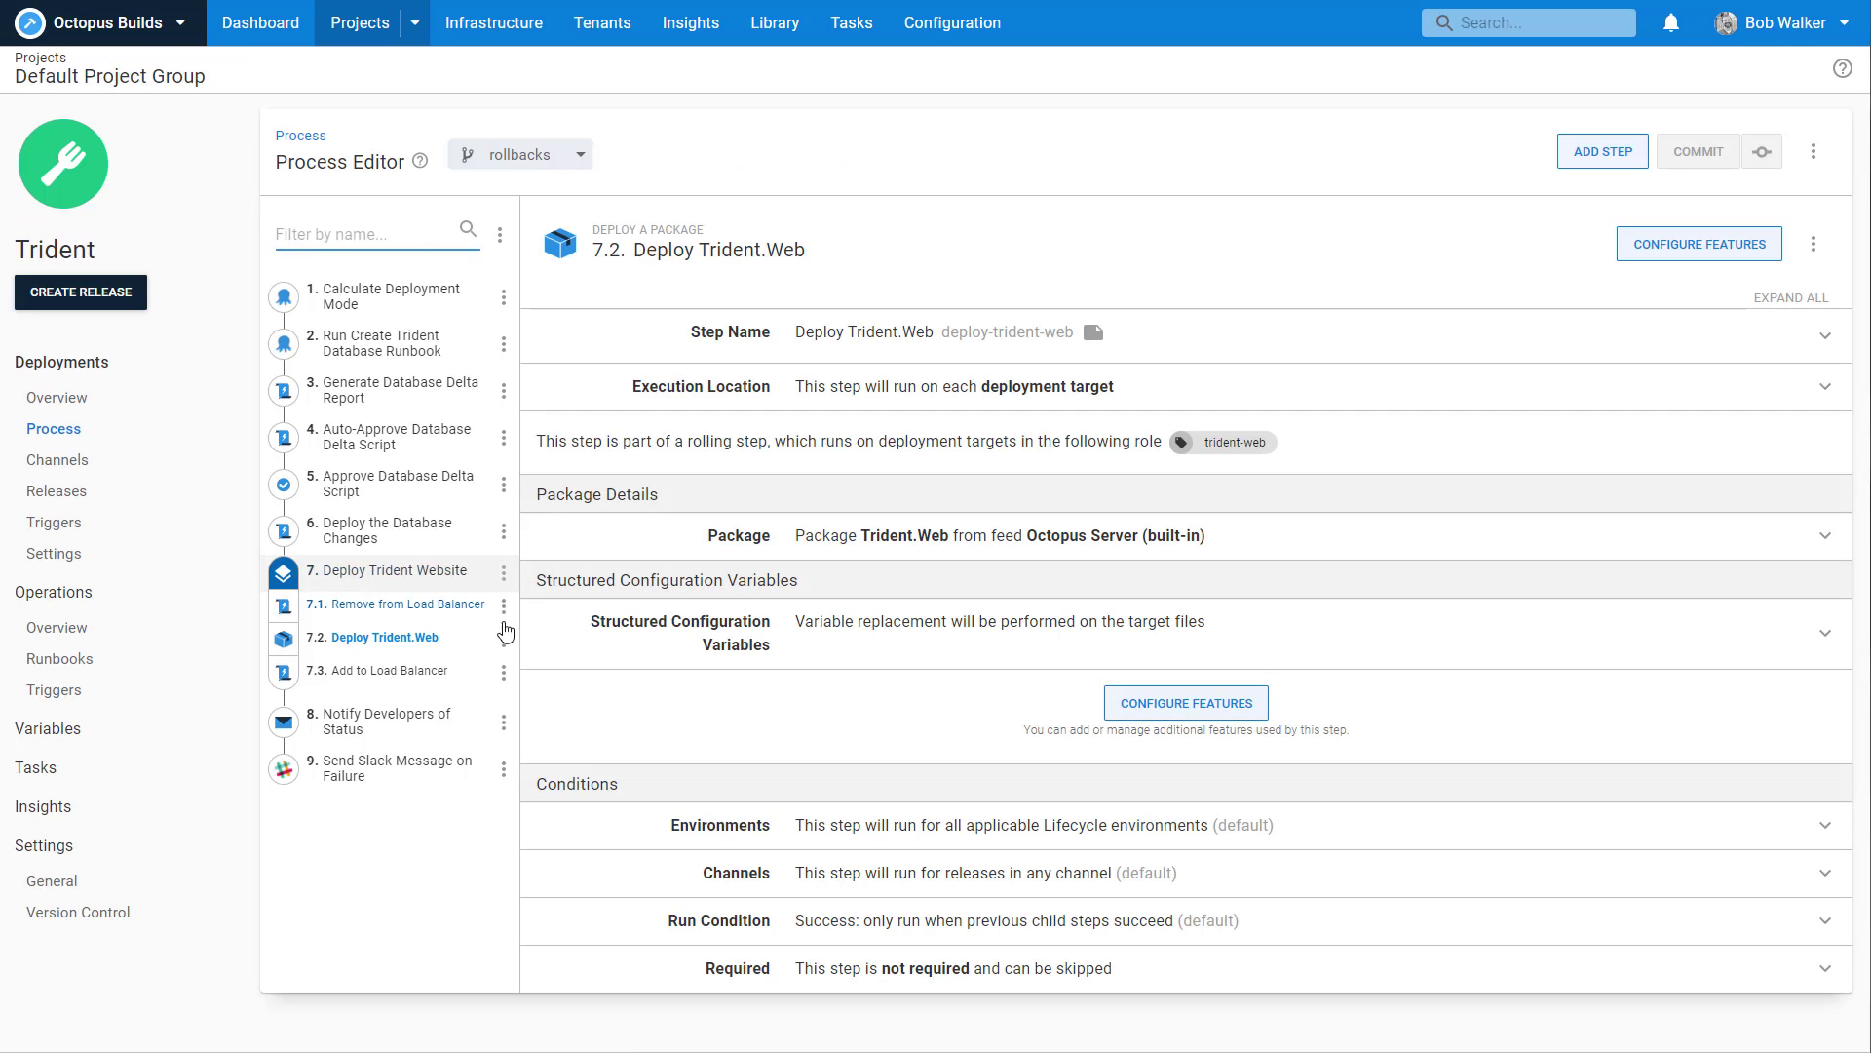
pyautogui.click(505, 641)
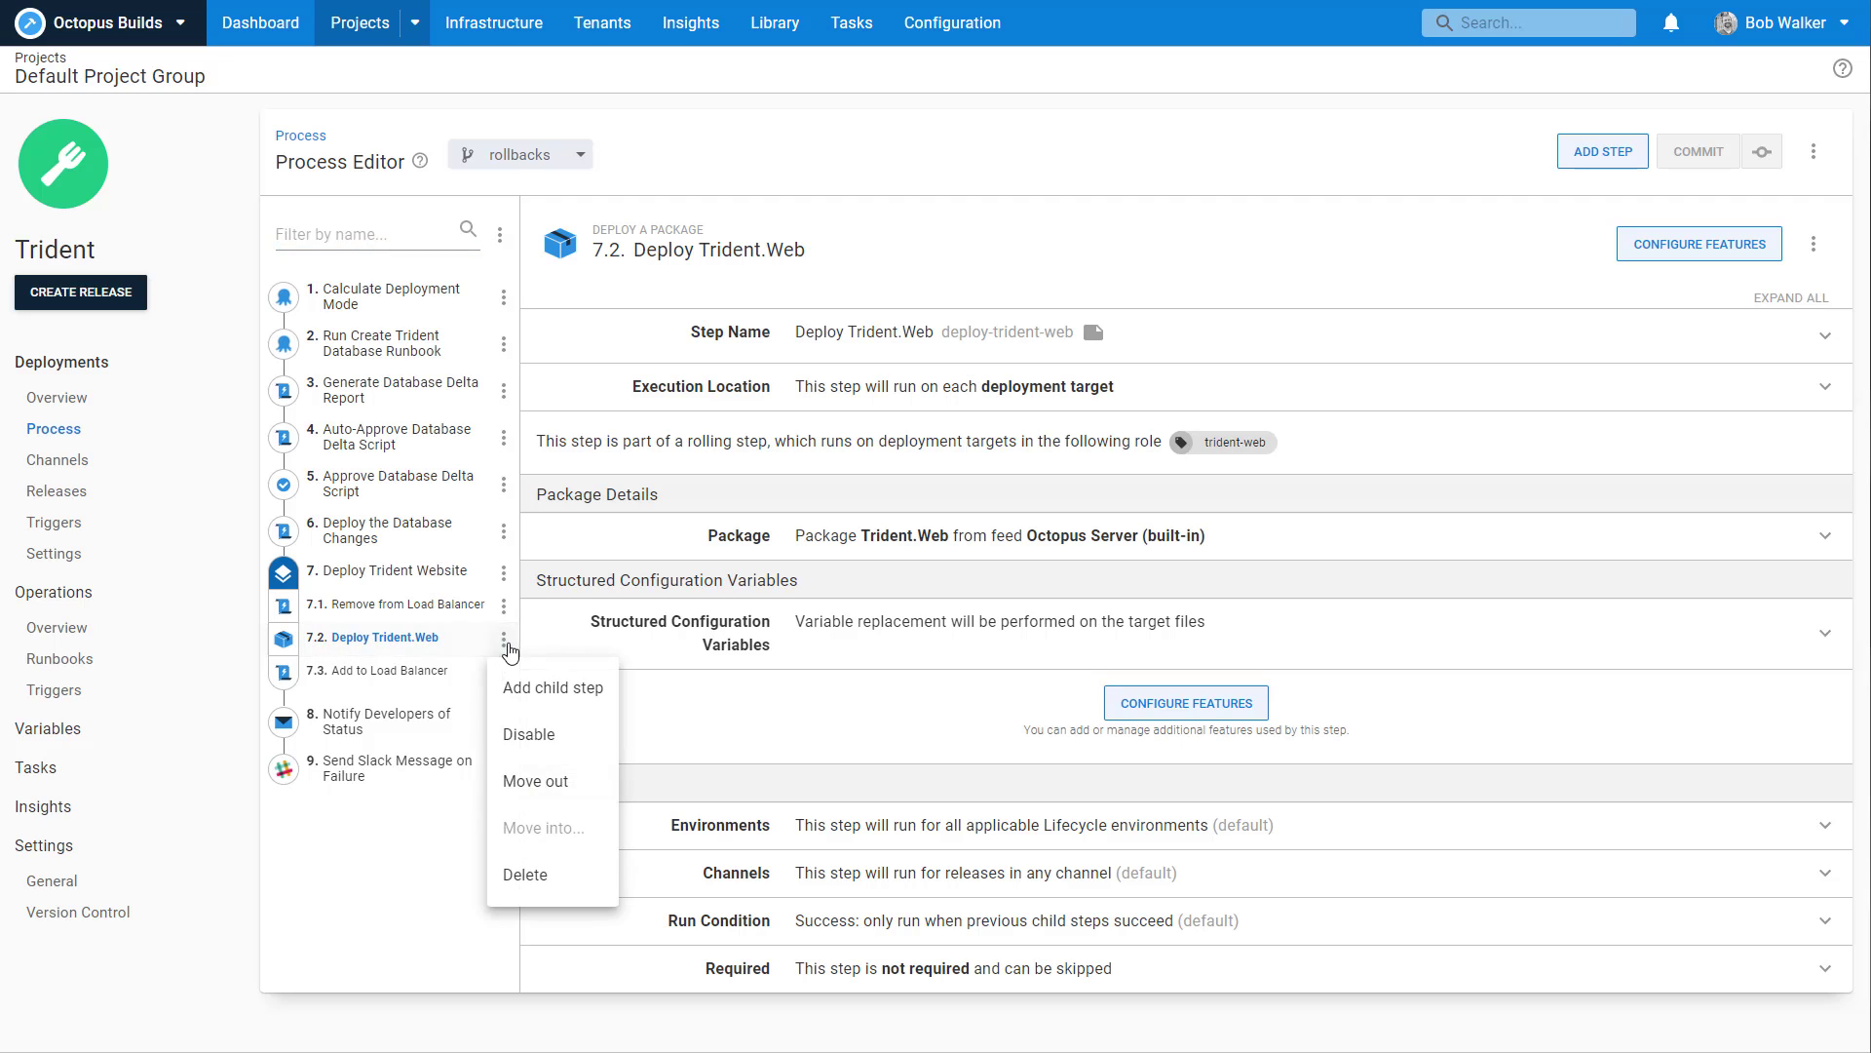
pyautogui.click(537, 781)
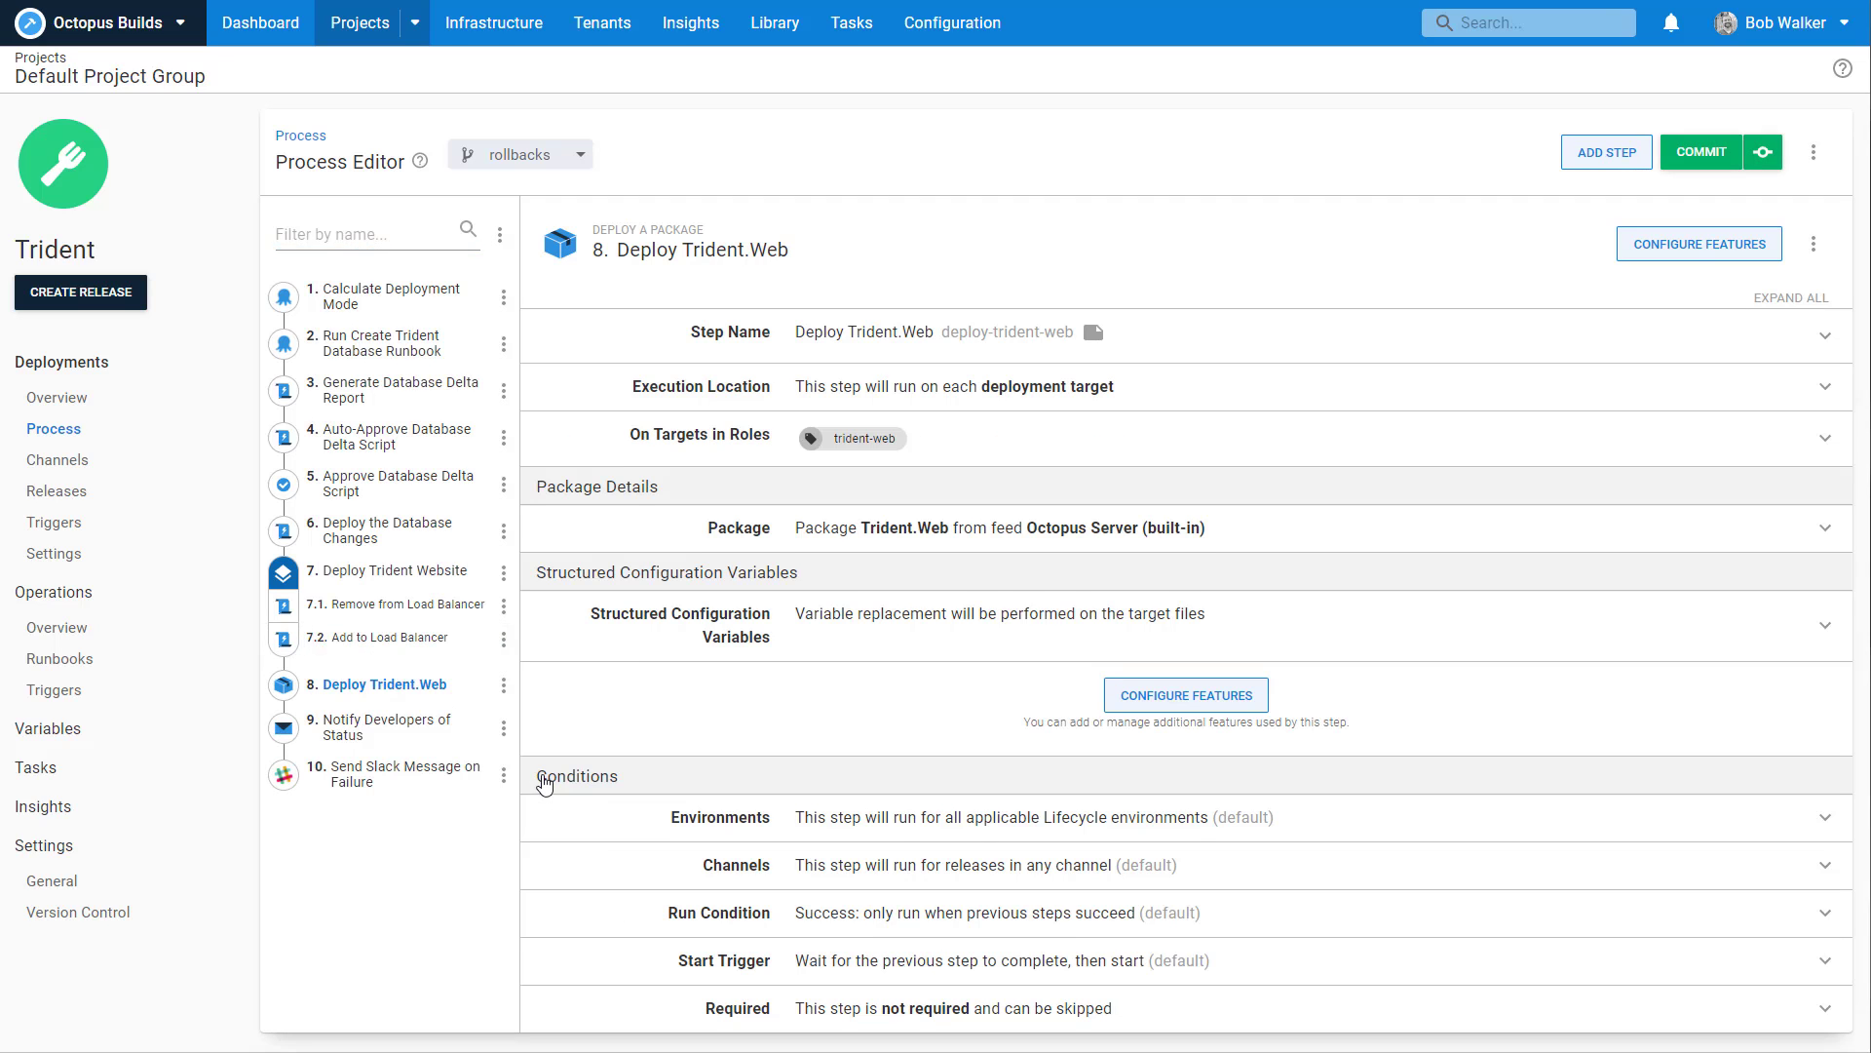
# Delete the Deploy Trident Website parent step together with its remaining load balancer child steps.
pyautogui.click(504, 574)
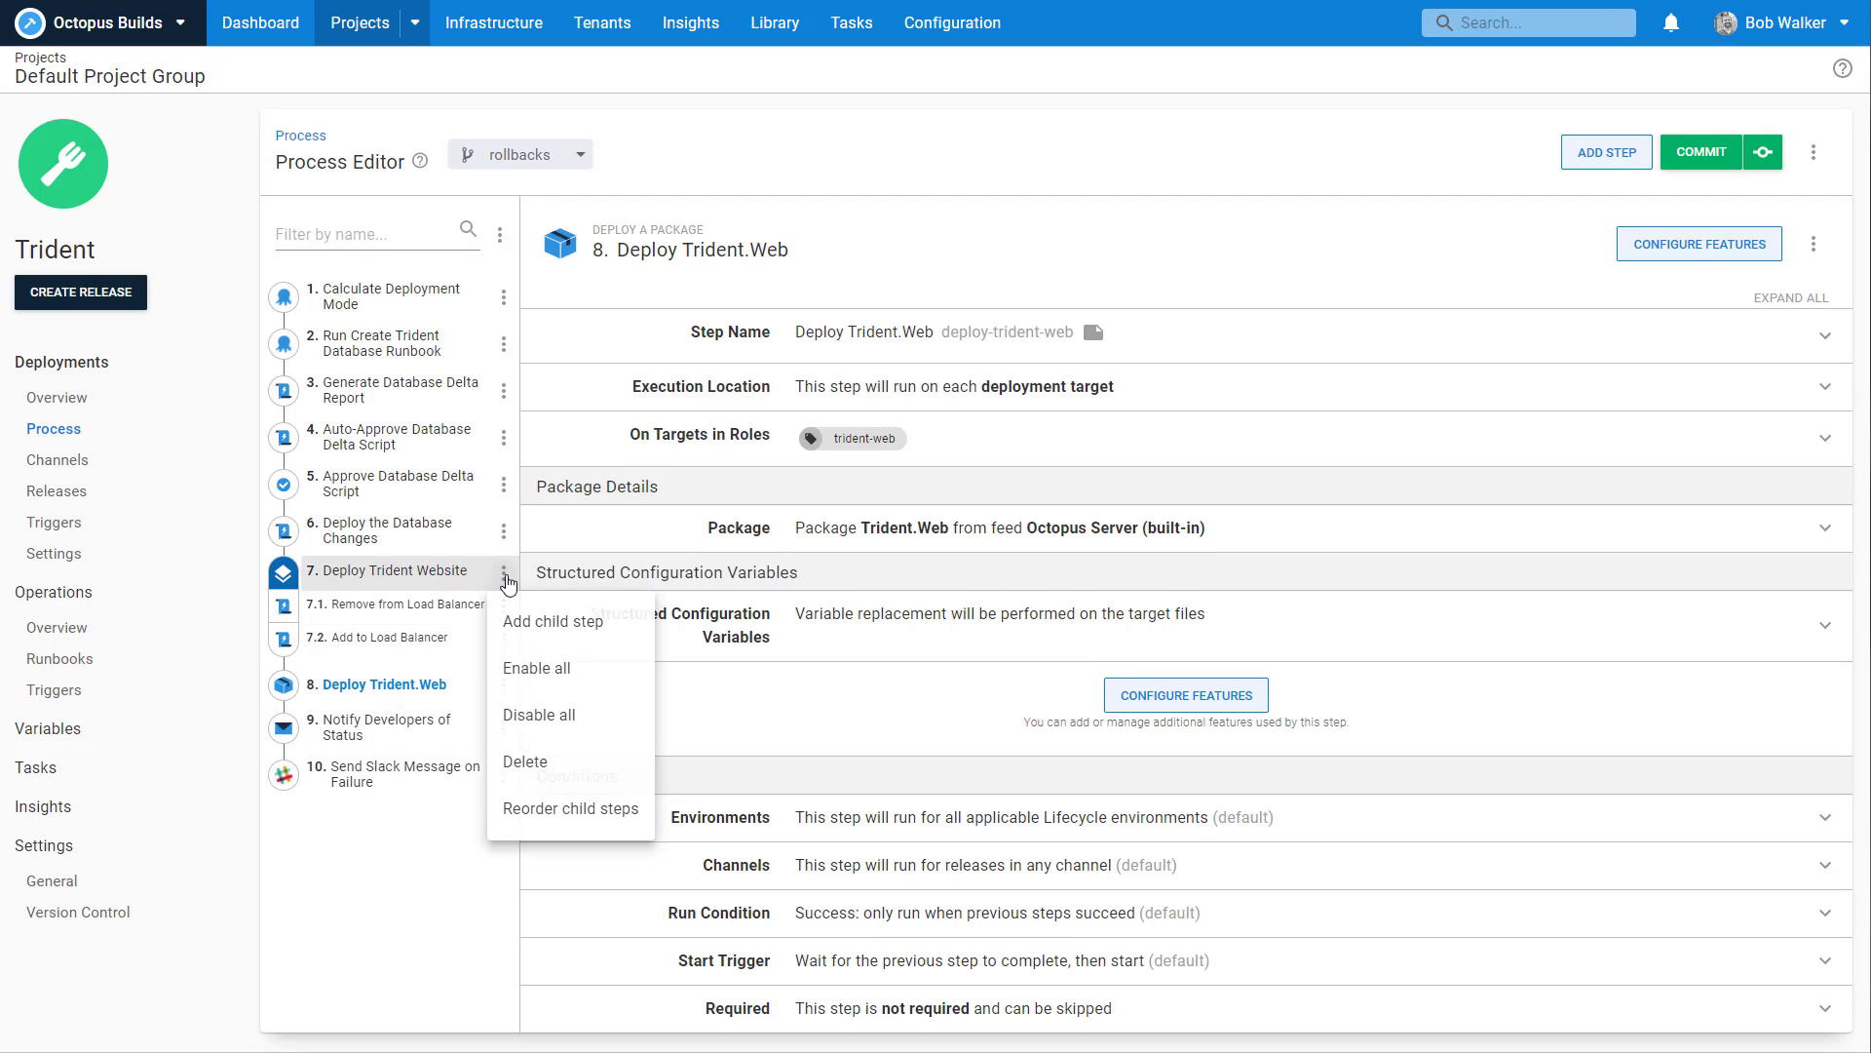
pyautogui.click(541, 780)
pyautogui.click(1183, 592)
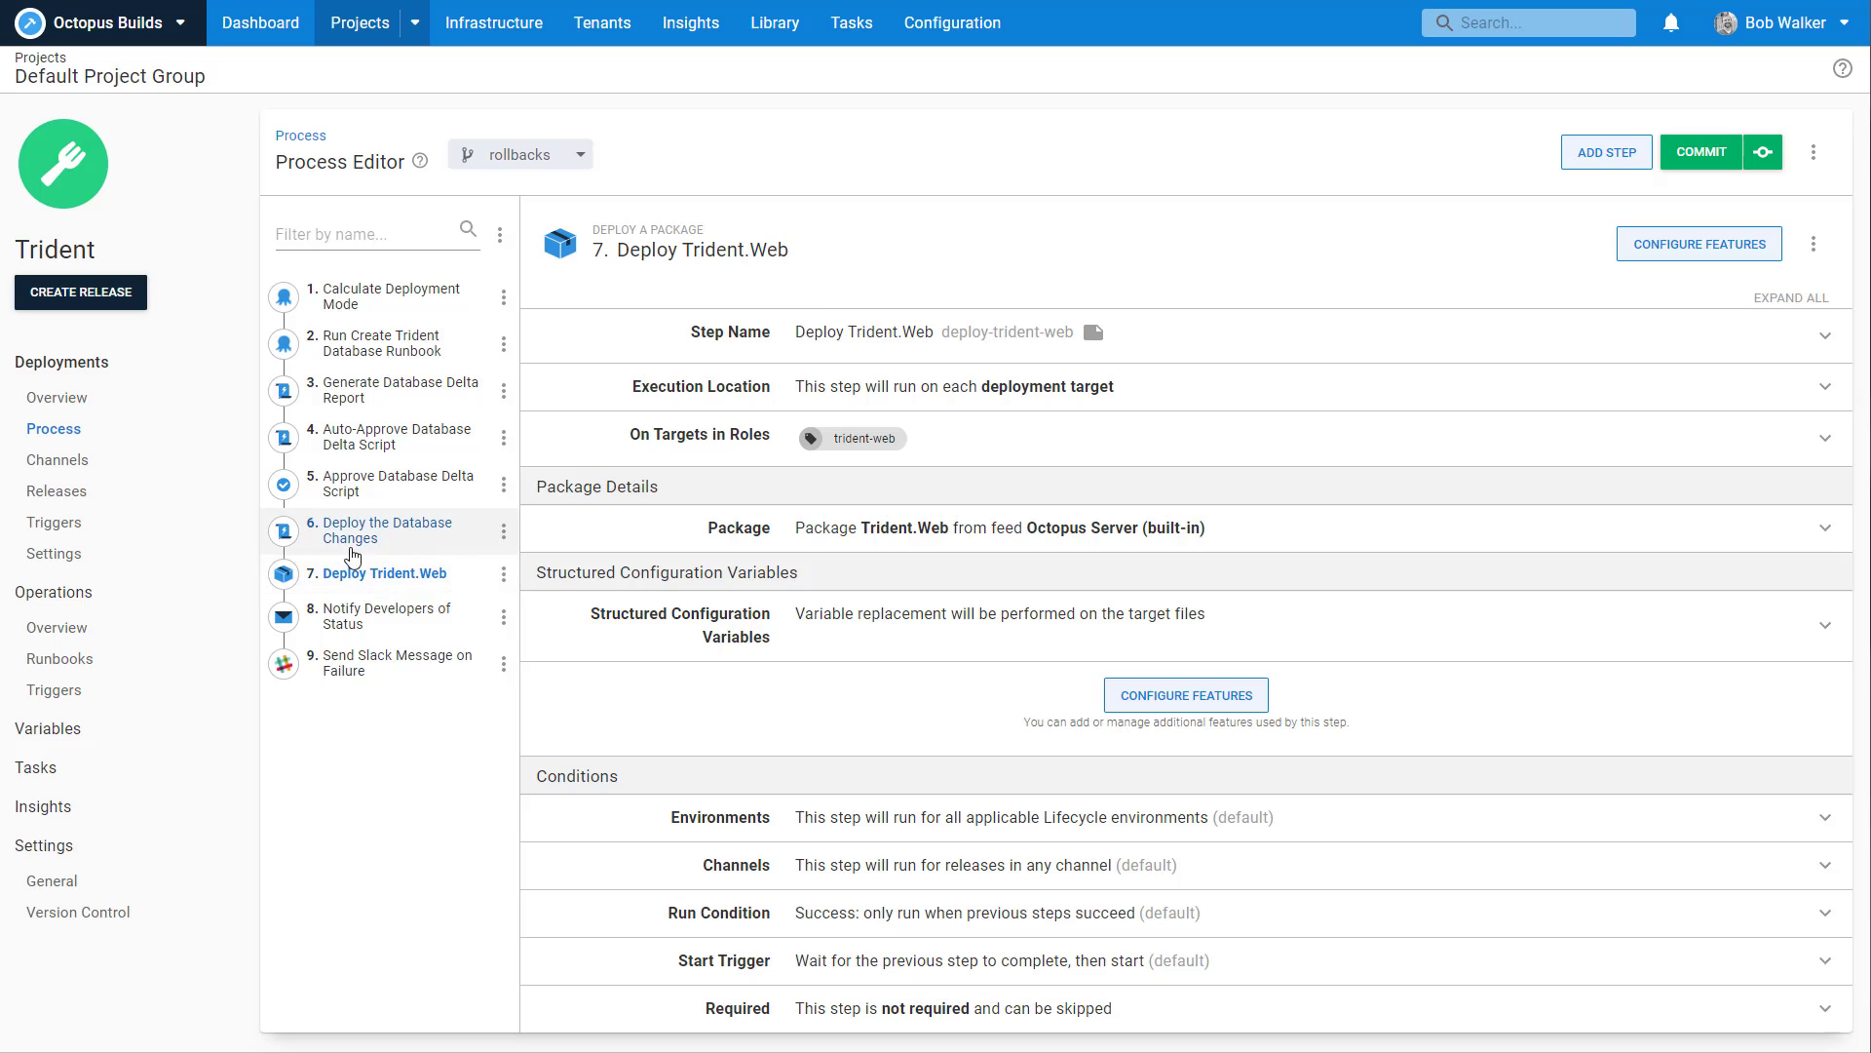
# Add a Run a Script step to the process and name it "Enable Maintenance Mode".
pyautogui.click(1621, 161)
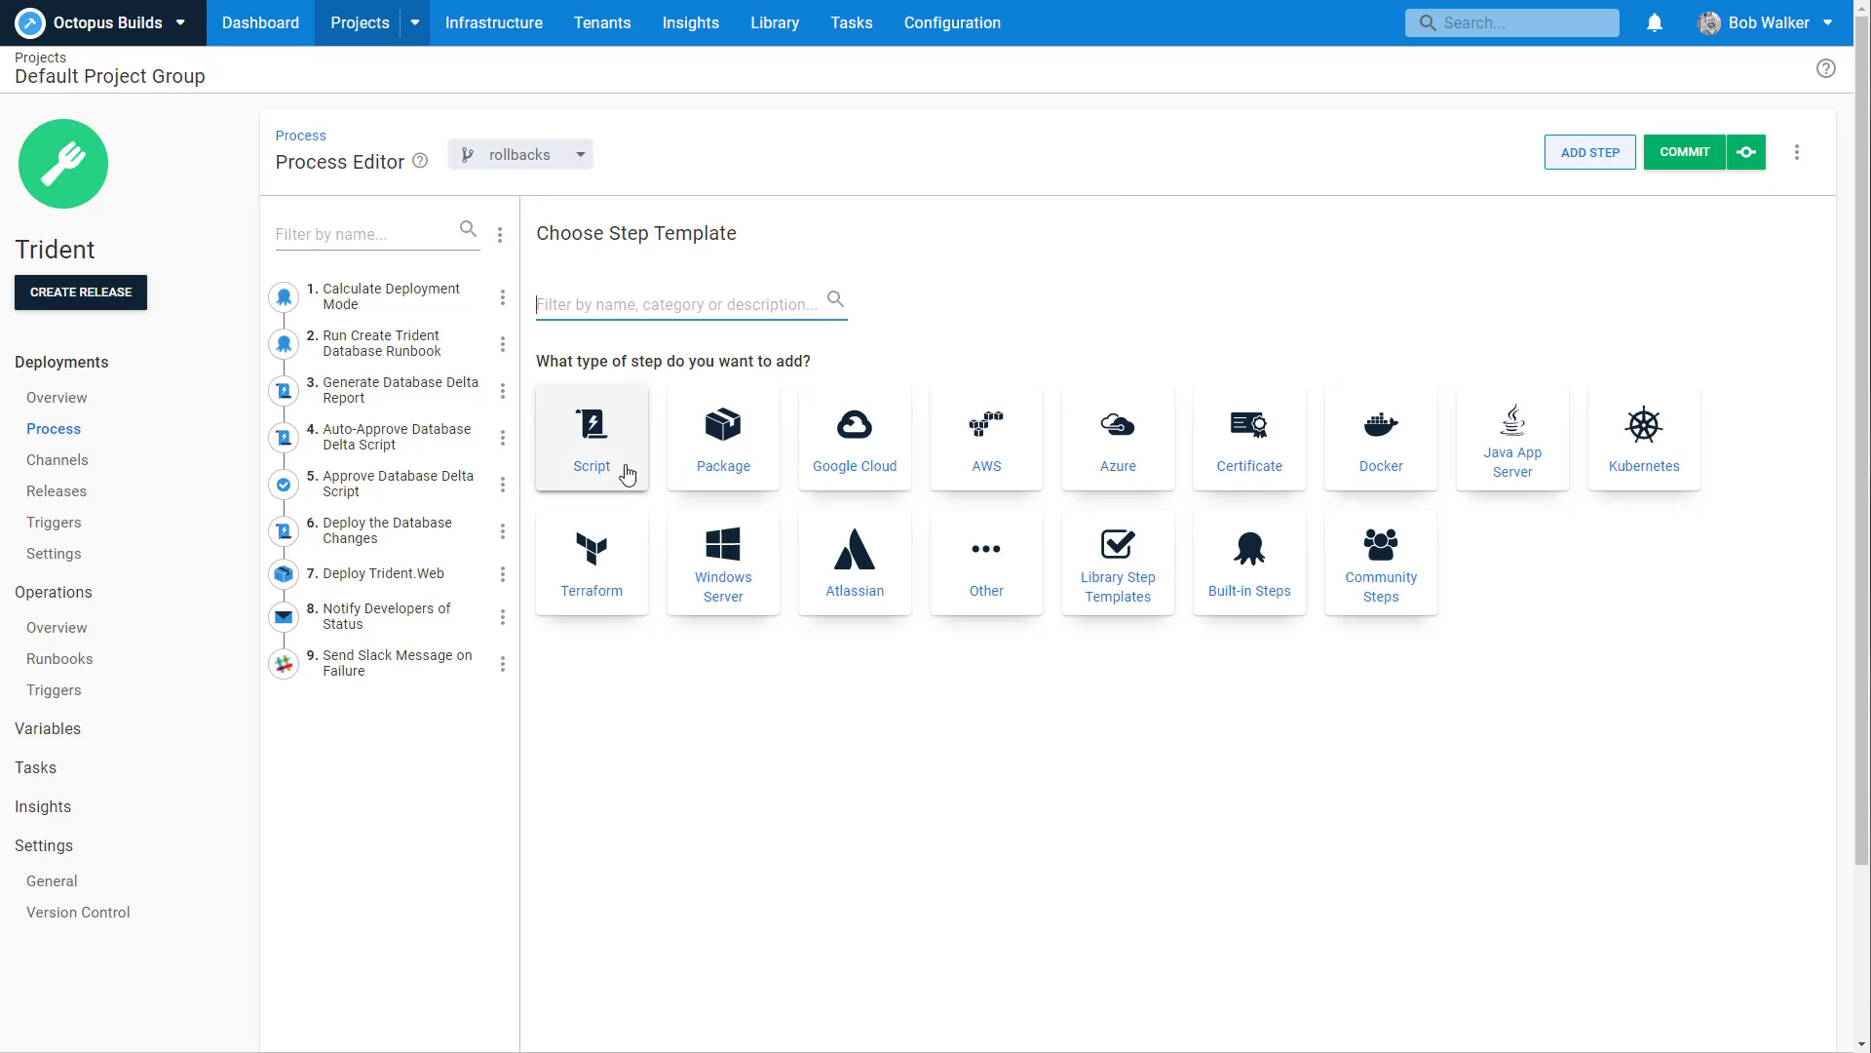
pyautogui.click(589, 465)
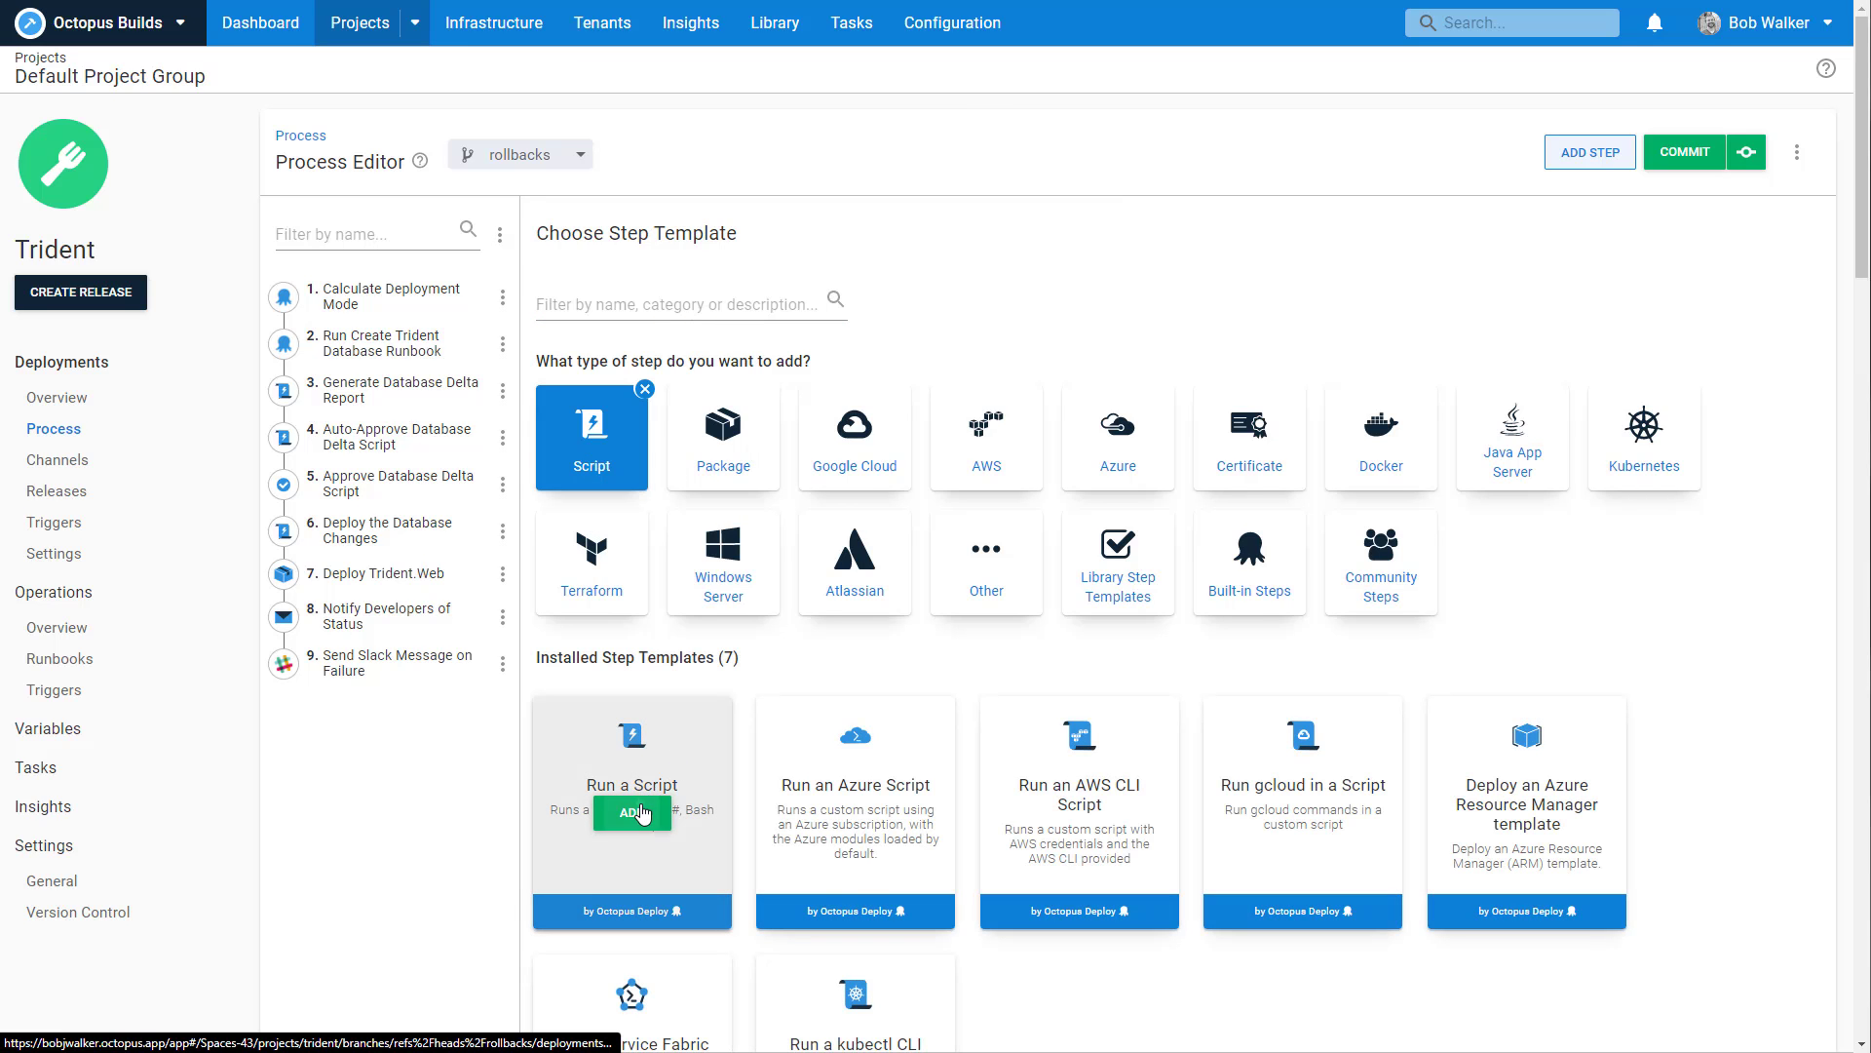
pyautogui.click(629, 812)
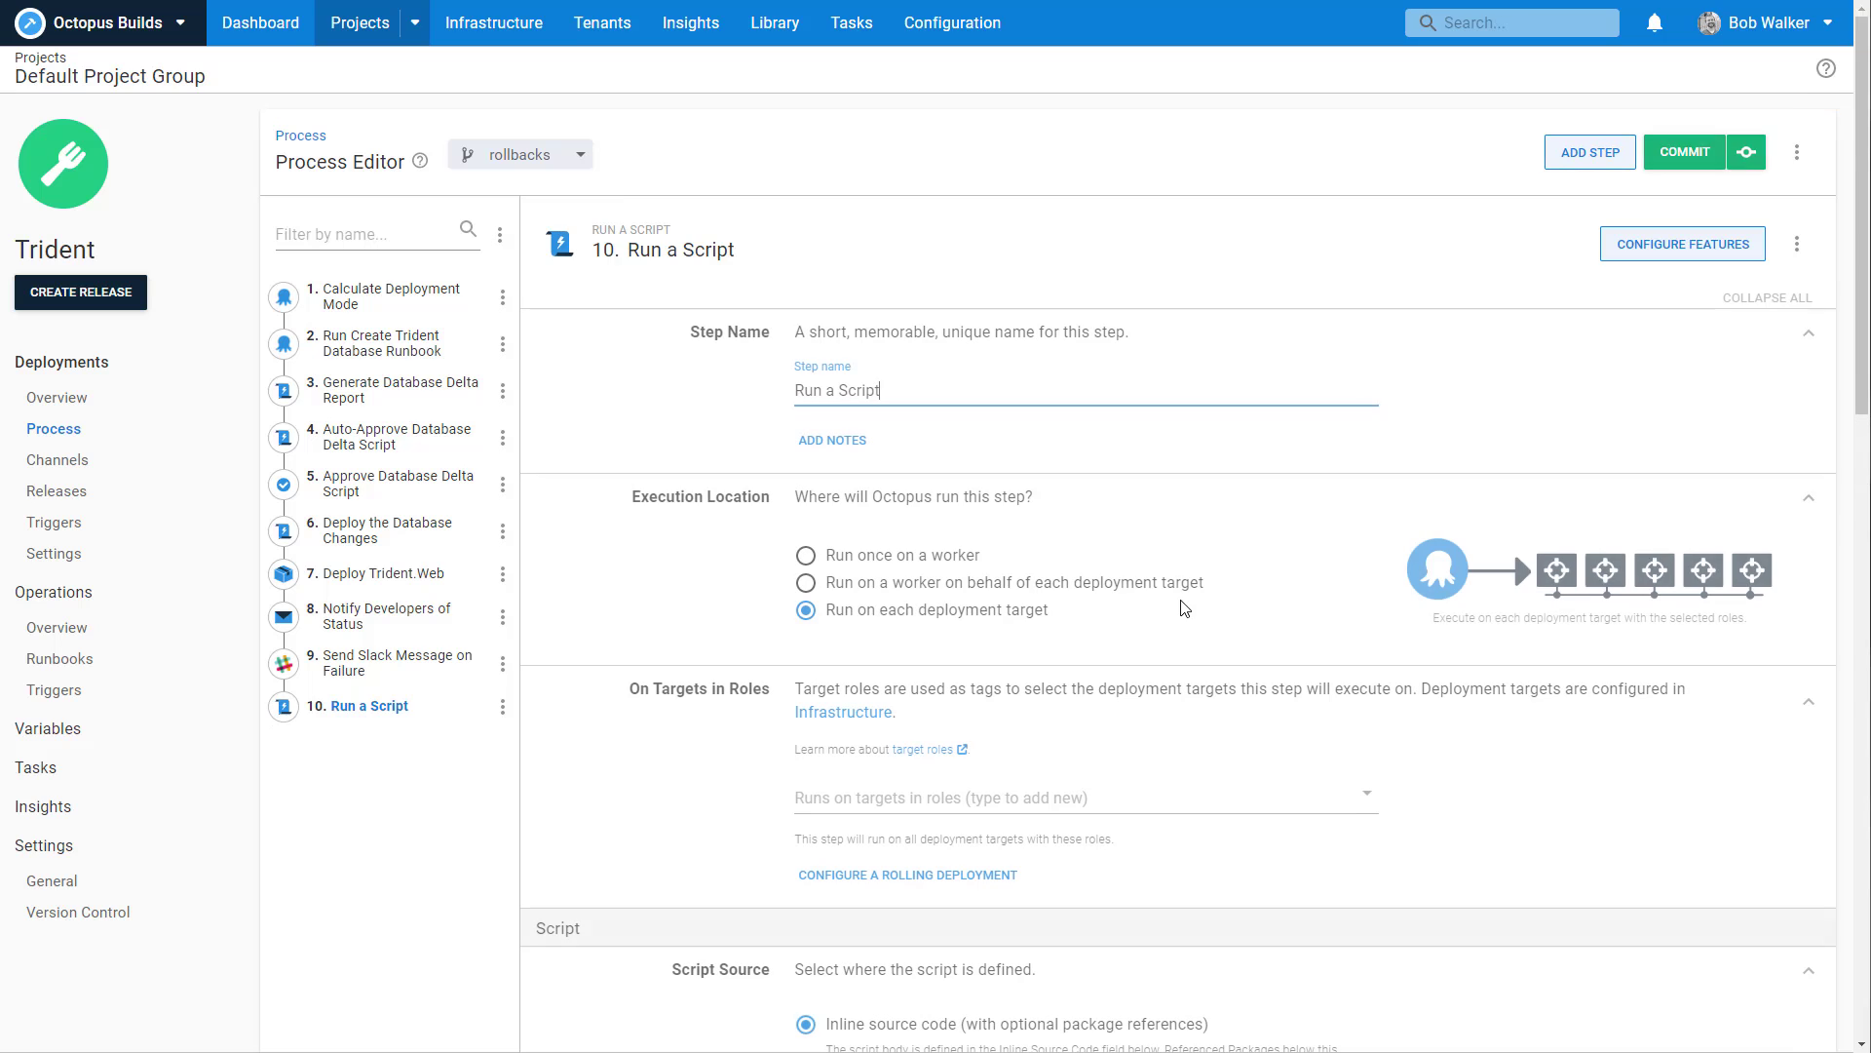
pyautogui.moveTo(918, 383); pyautogui.dragTo(640, 393)
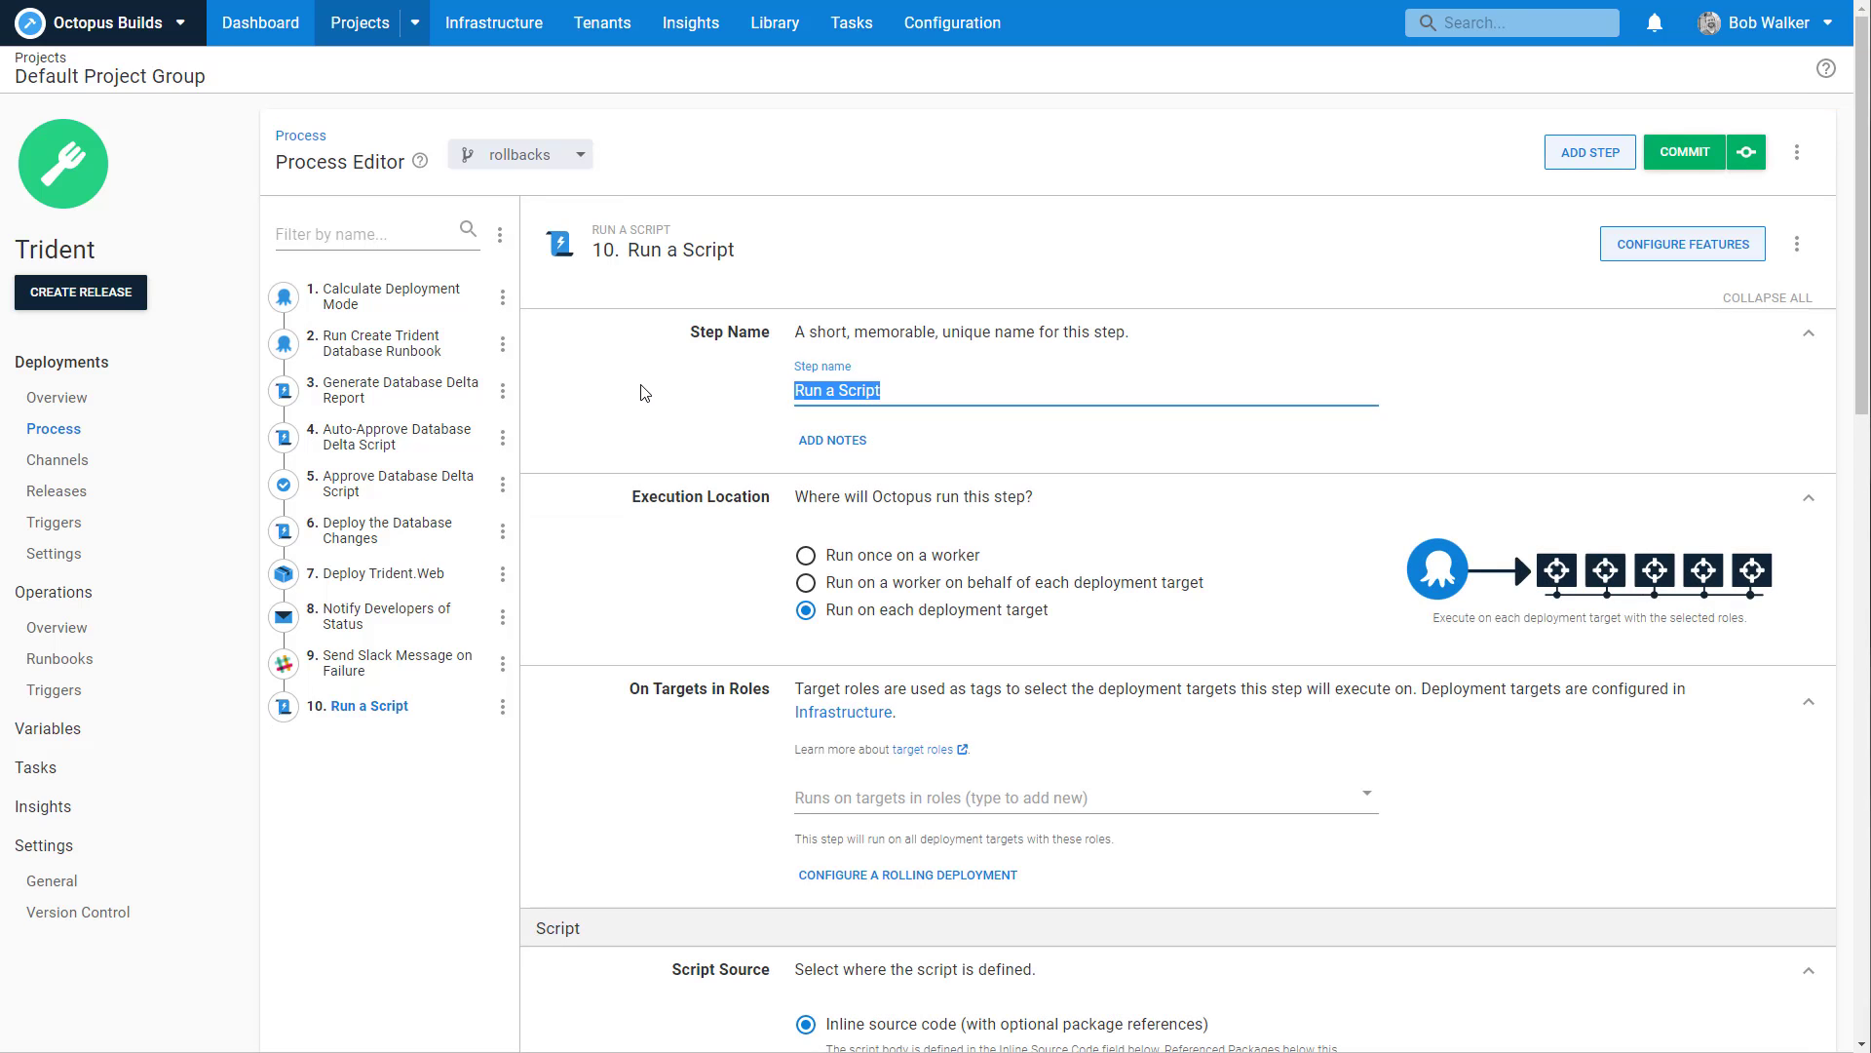
pyautogui.write('Di')
pyautogui.press('BackSpace')
pyautogui.press('BackSpace')
pyautogui.write('Enabl')
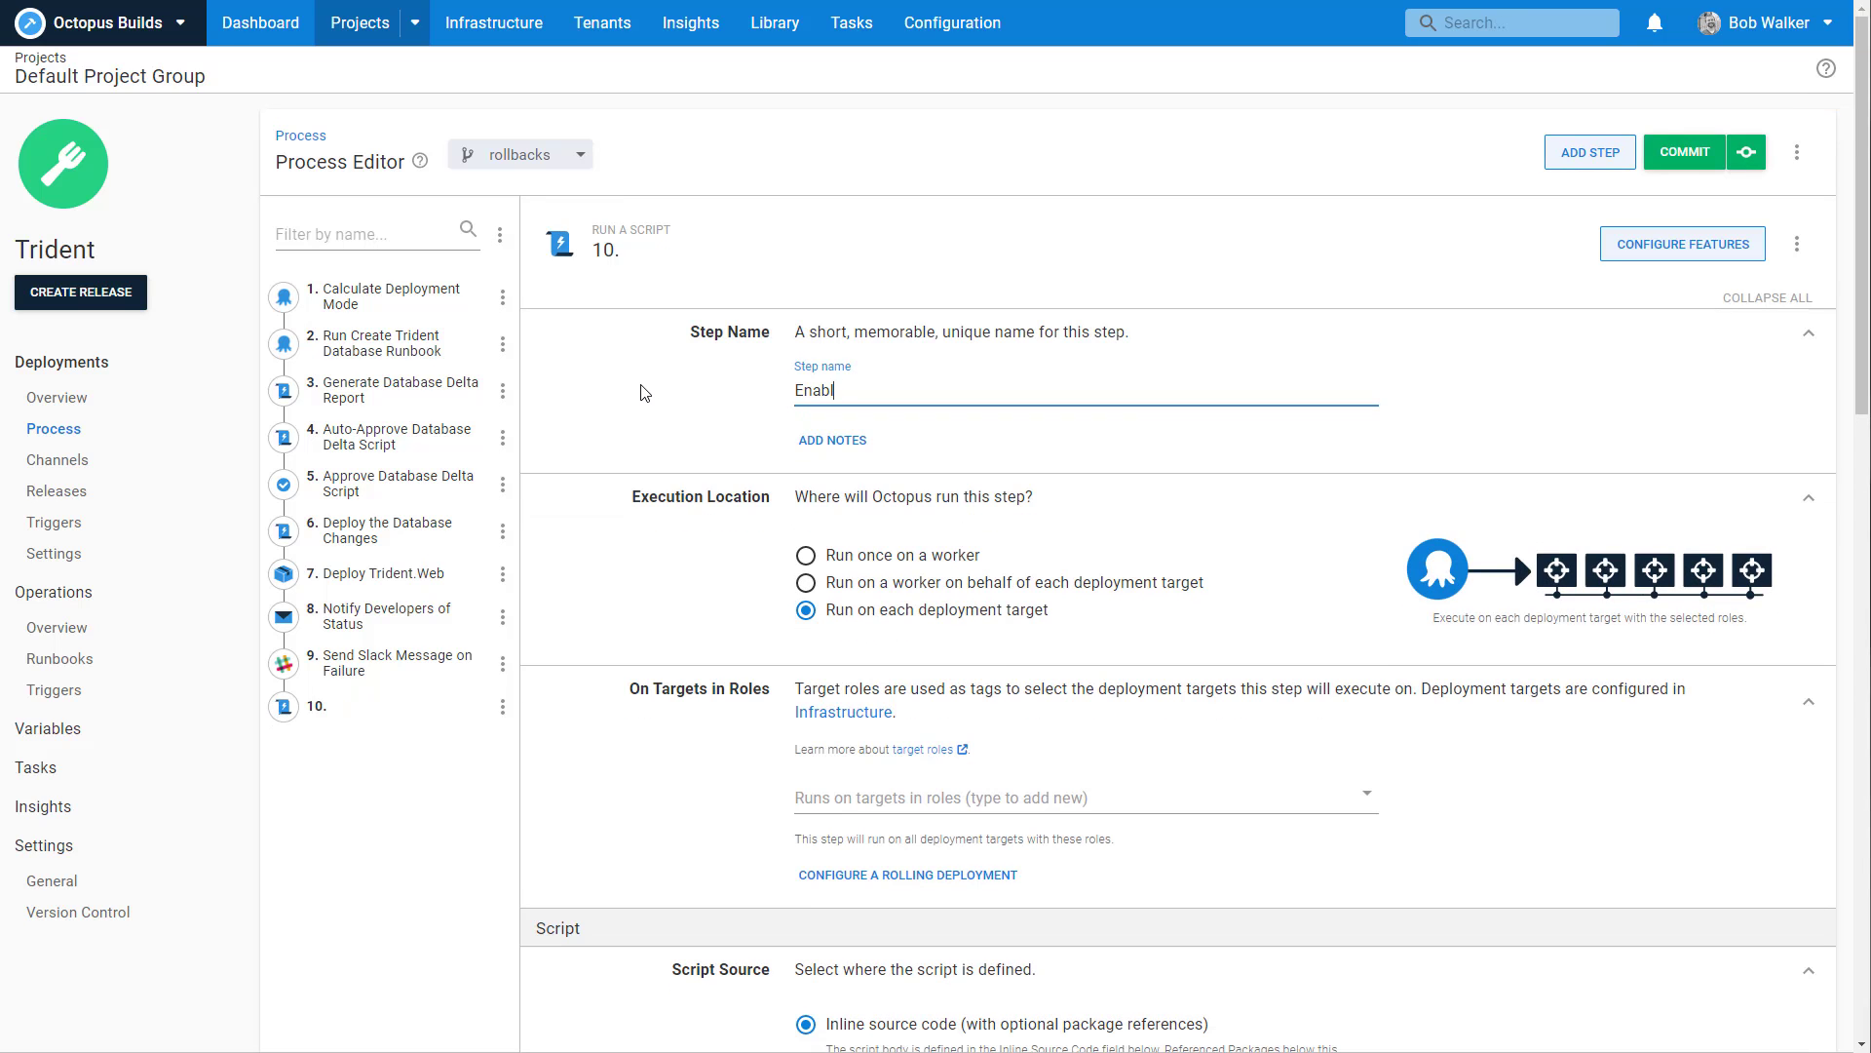
pyautogui.write('e Maintenance Mo')
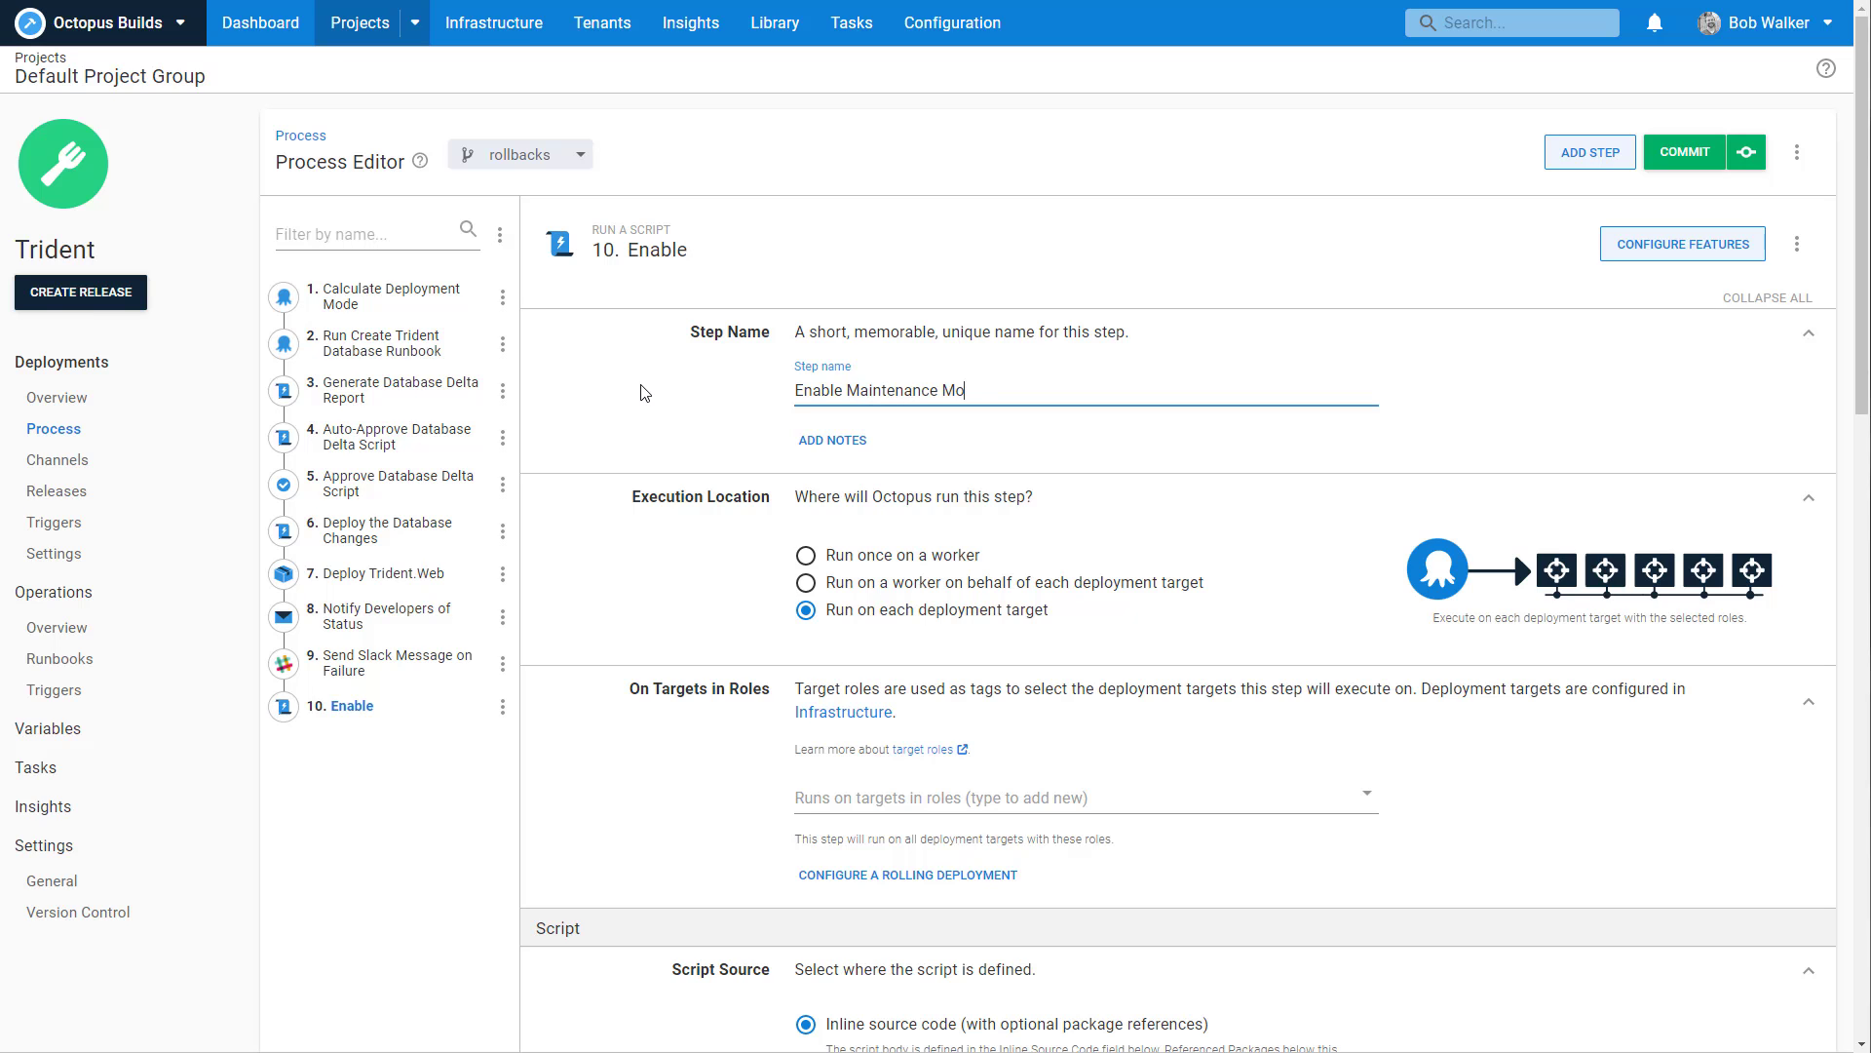
pyautogui.write('de')
# Set the Enable Maintenance Mode step to run once on a worker with the inline PowerShell script Write-Highlight "Enable Maintenance Mode.".
pyautogui.click(962, 558)
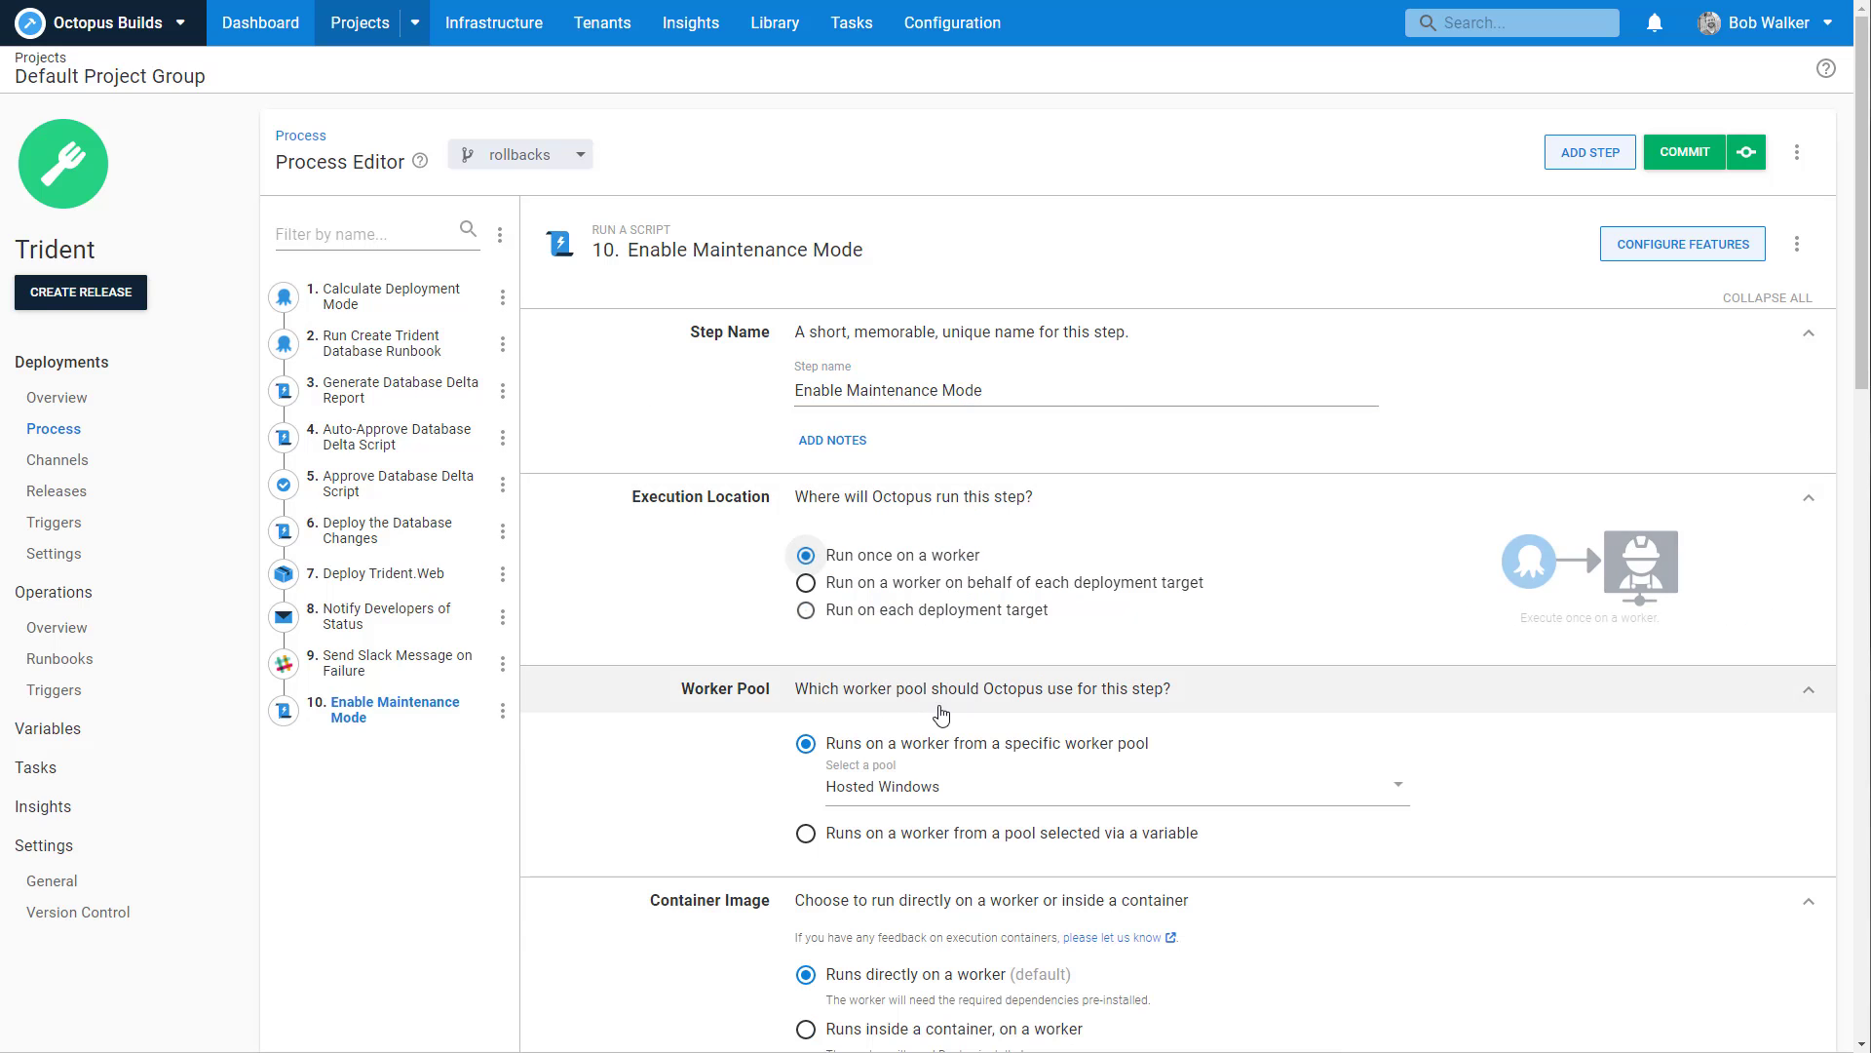
pyautogui.scroll(-5, 940, 721)
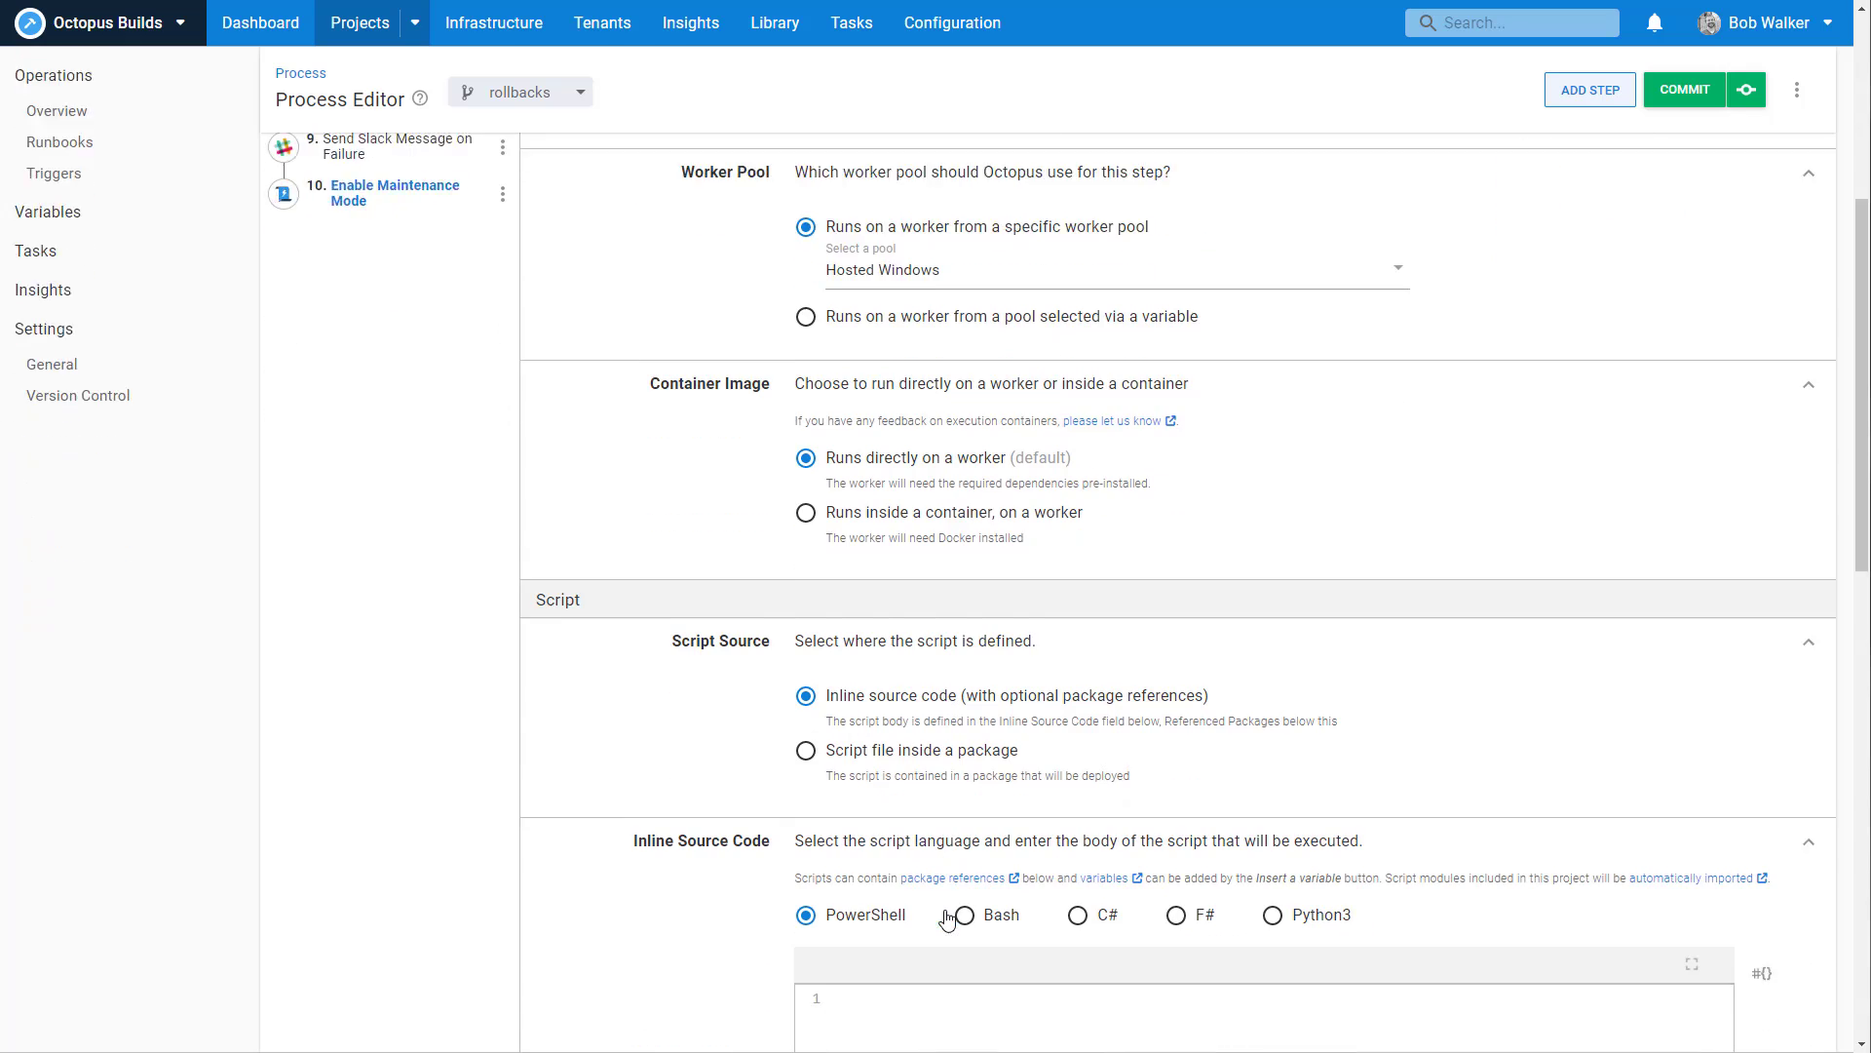
pyautogui.scroll(-2, 946, 919)
pyautogui.click(919, 861)
pyautogui.write('Write-Hi')
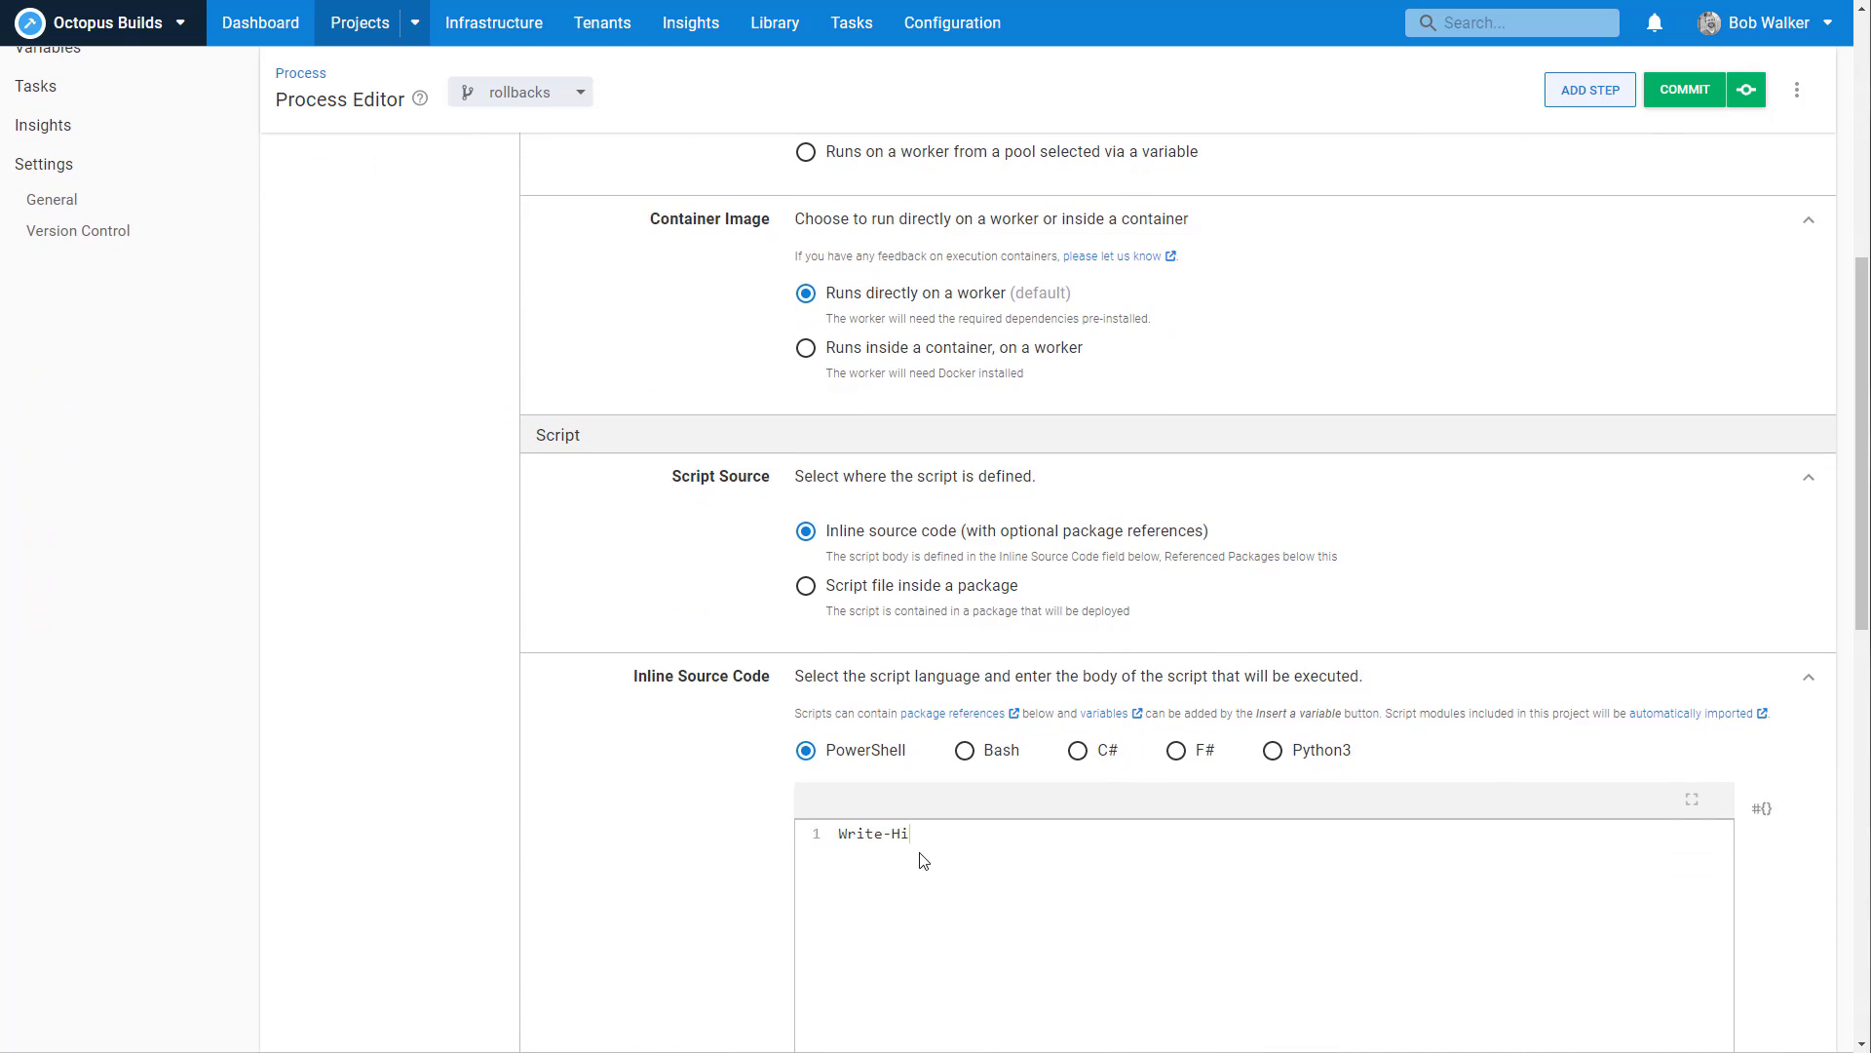
pyautogui.write('ghlight "Enable Maintenance ')
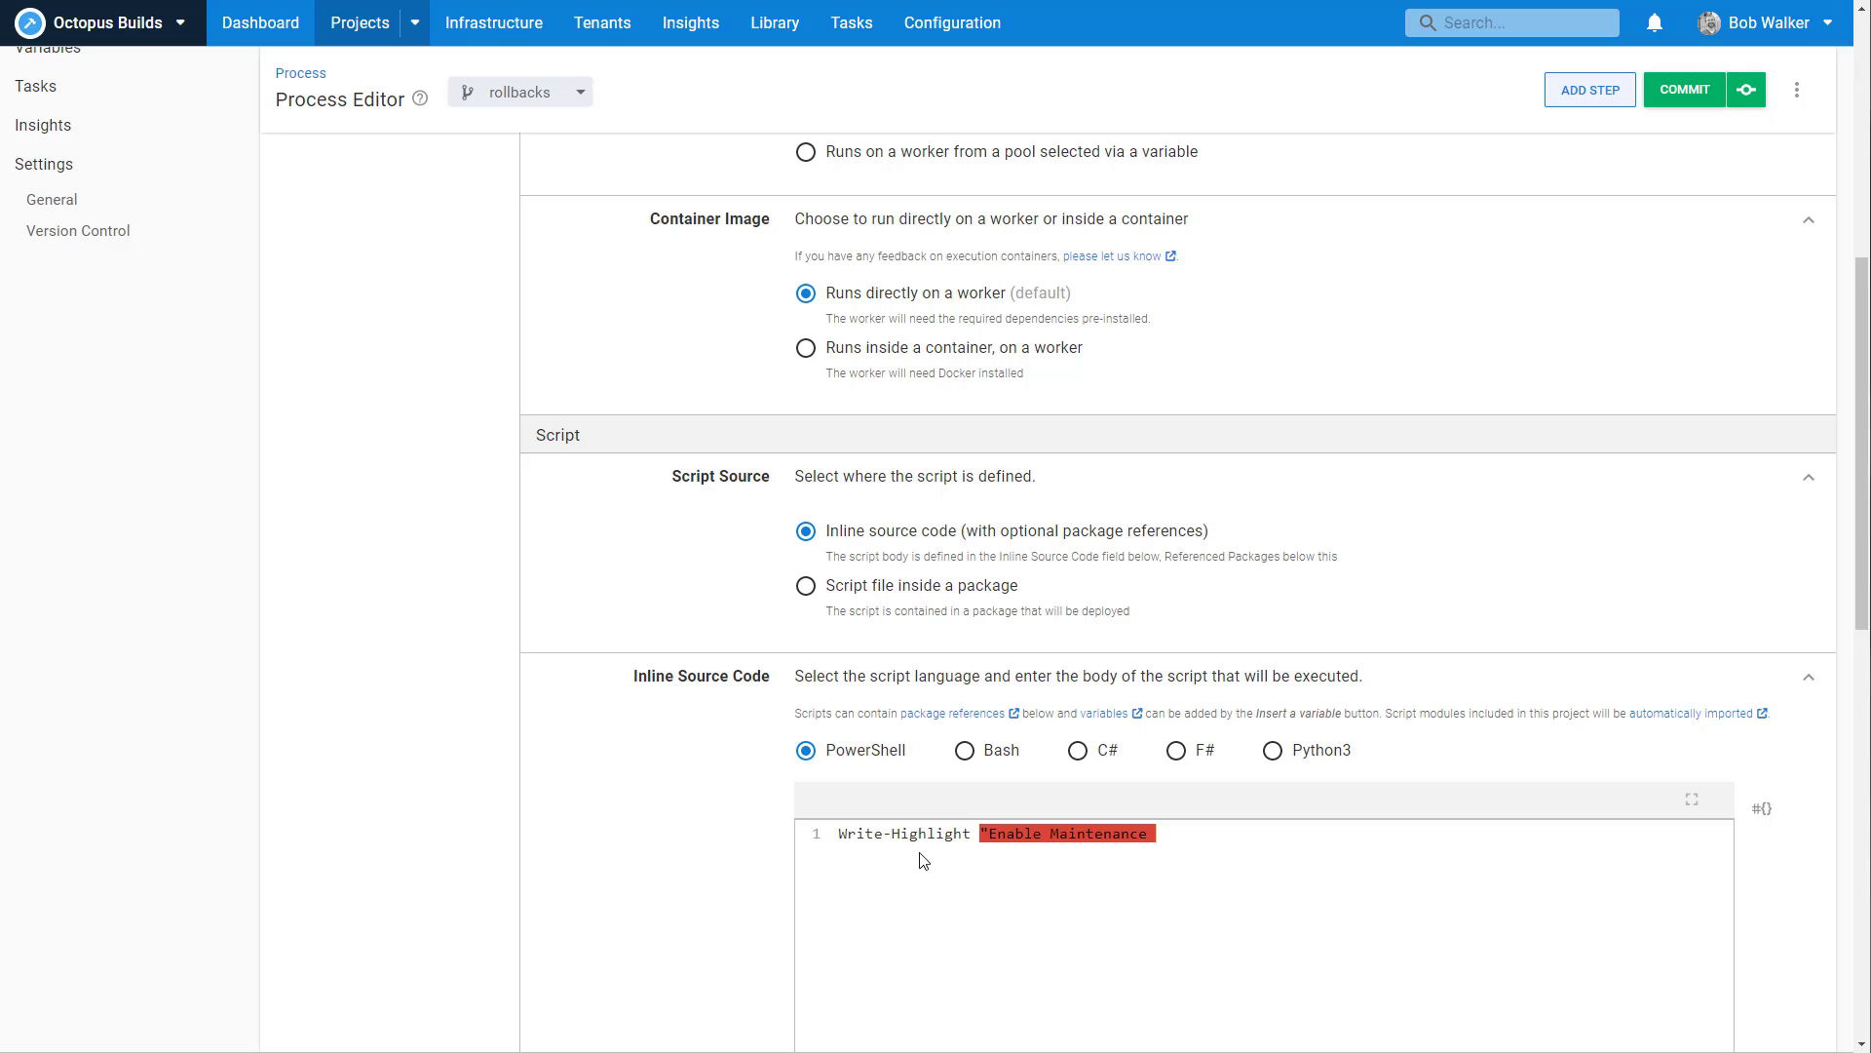
pyautogui.write('Mode."')
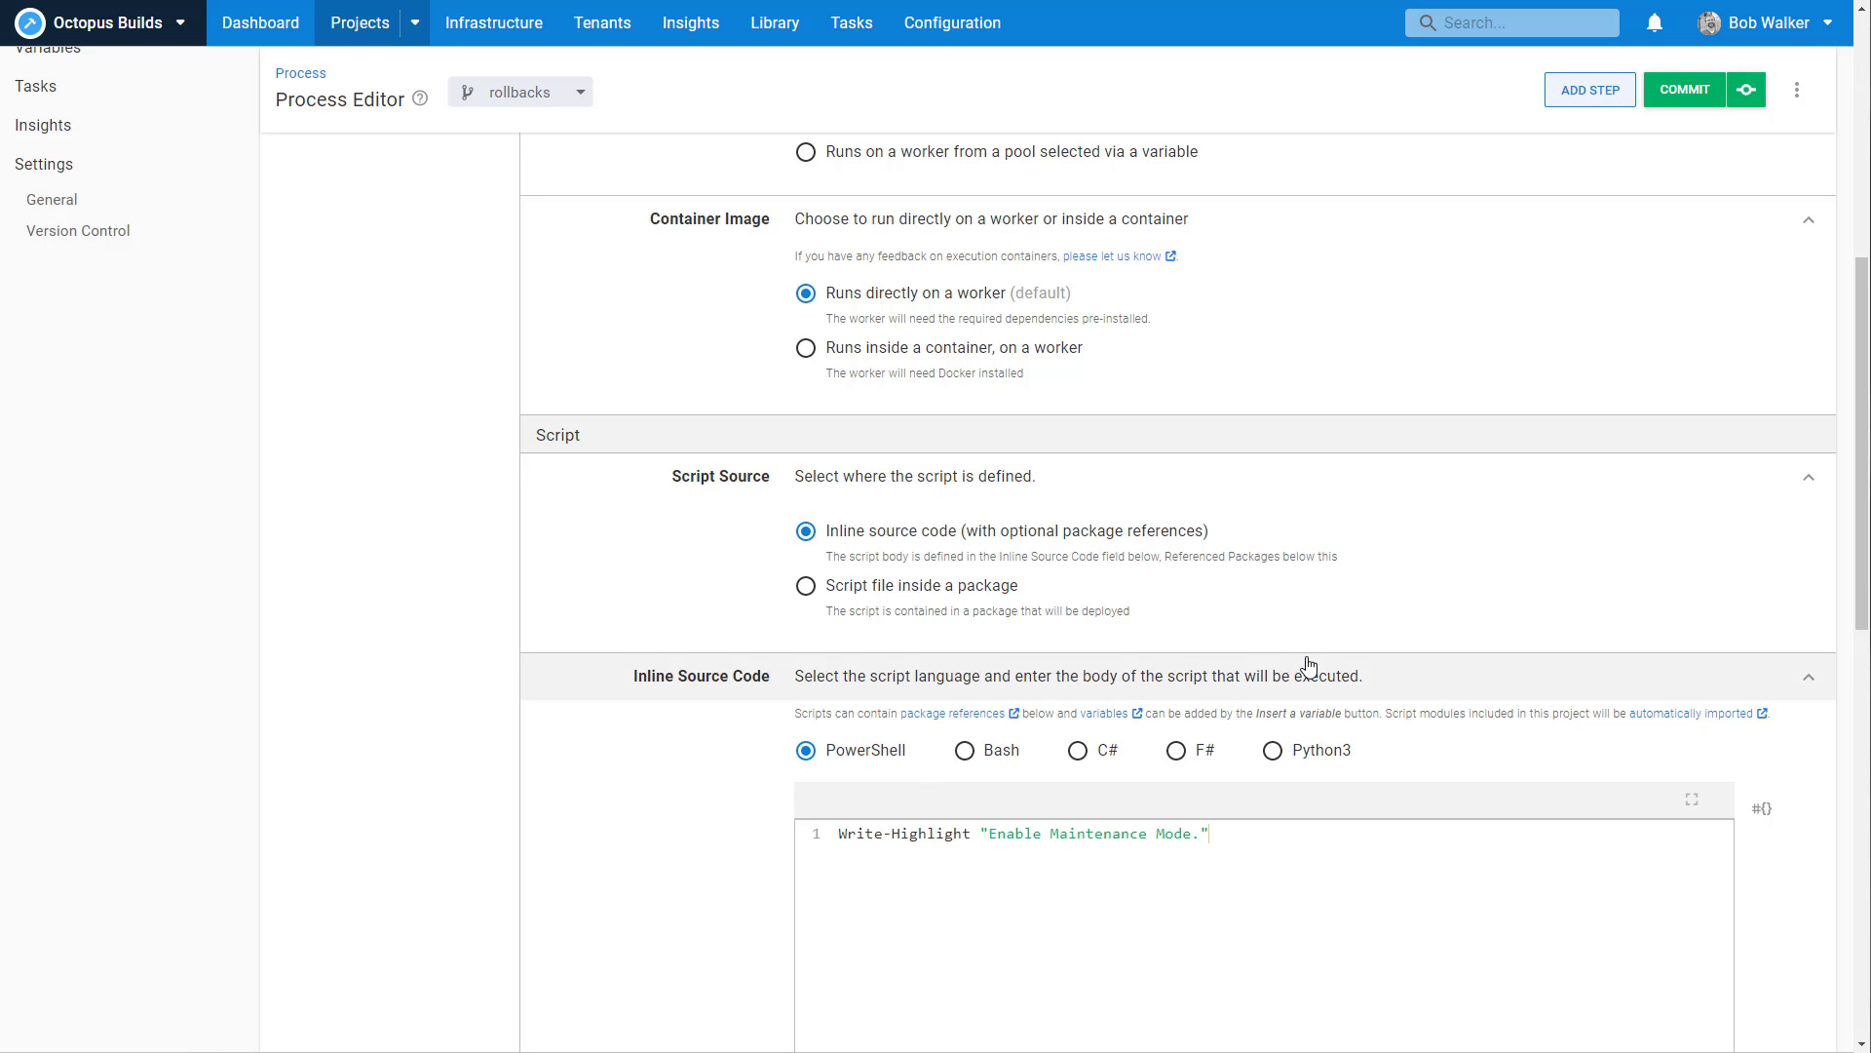
# Add another Run a Script step to the process and name it "Disable the Maintenance Mode".
pyautogui.scroll(8, 1309, 665)
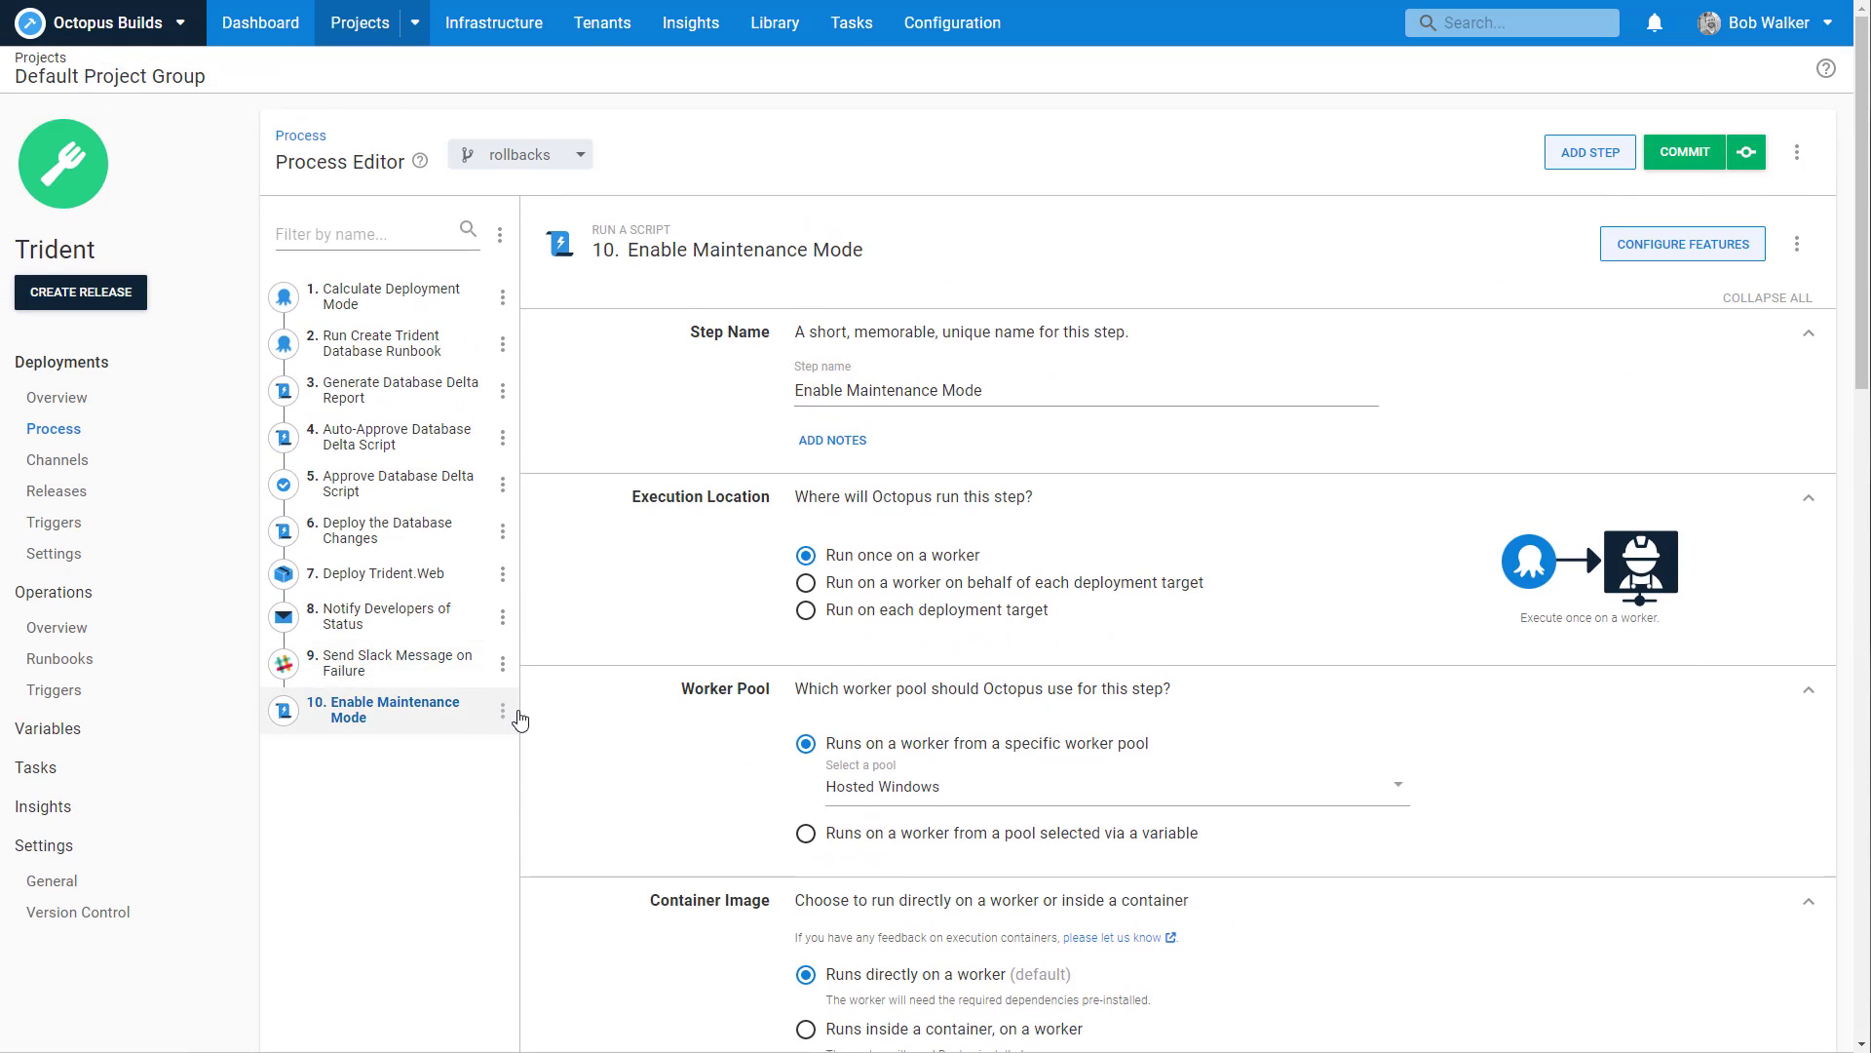
pyautogui.click(1591, 153)
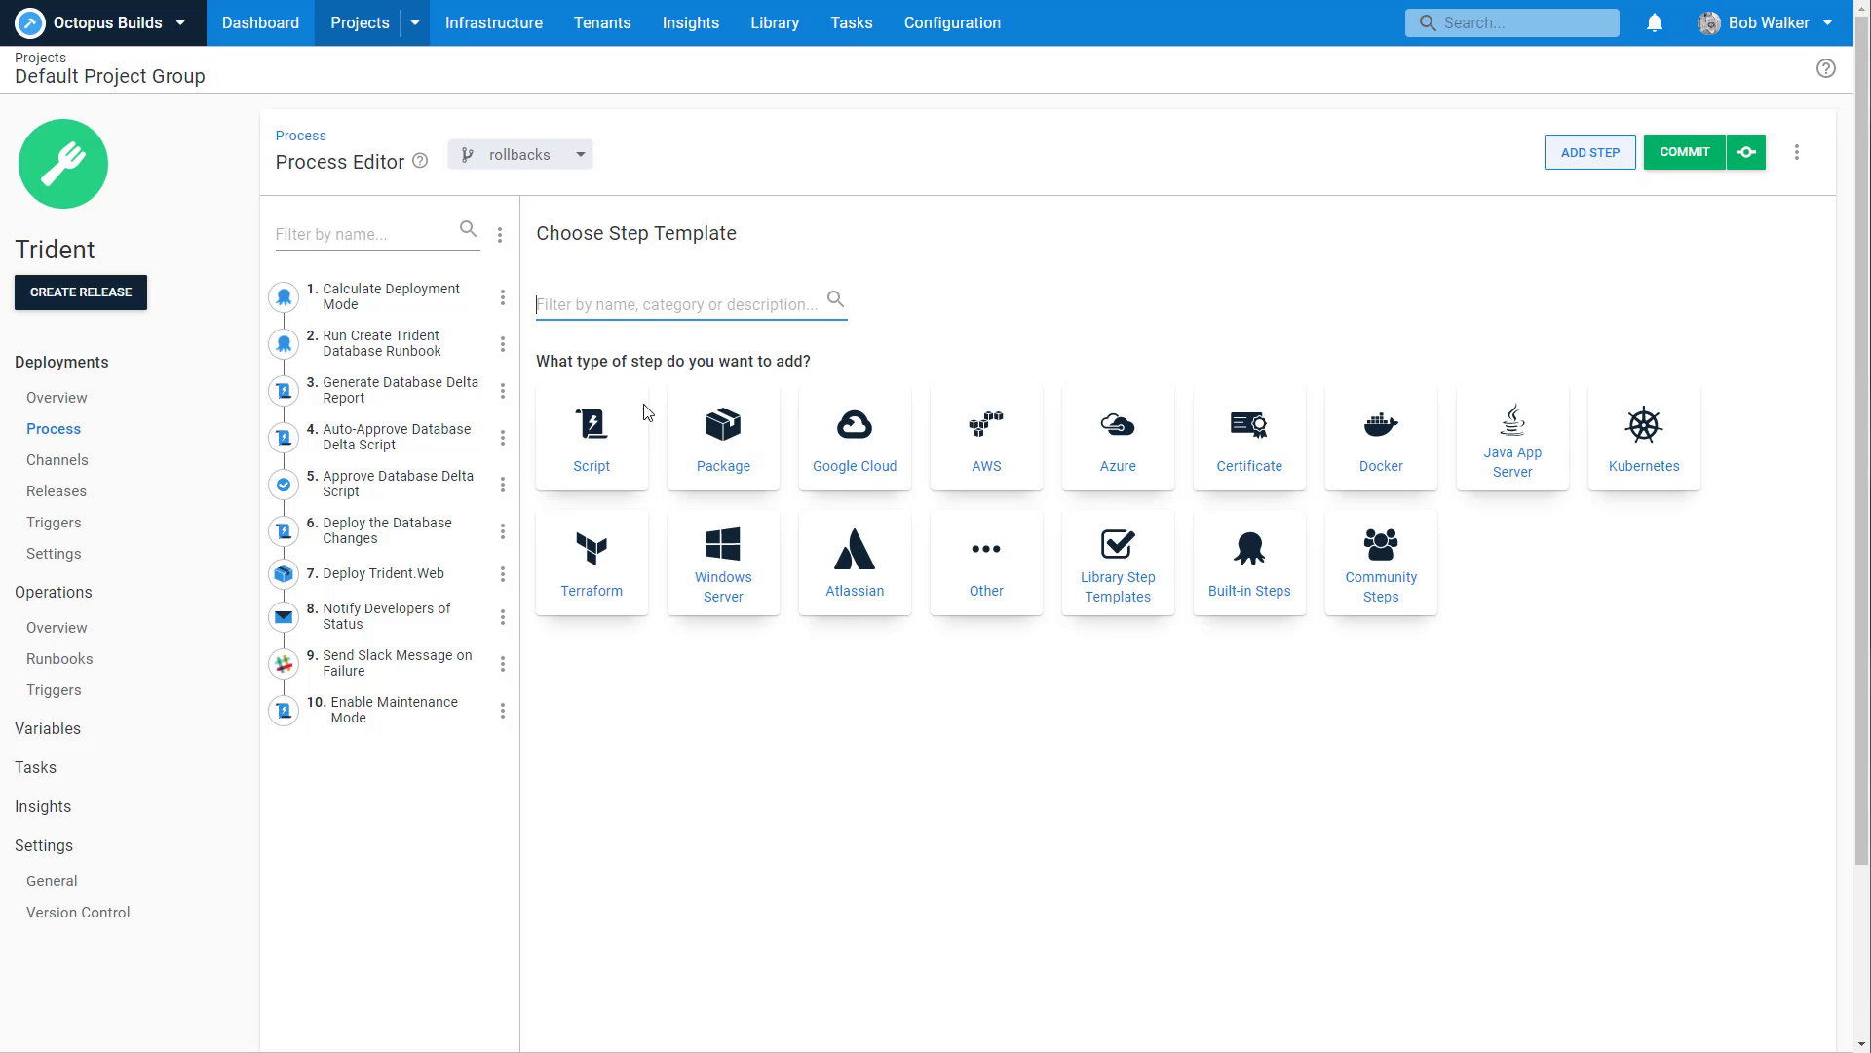
pyautogui.click(614, 444)
pyautogui.moveTo(626, 702)
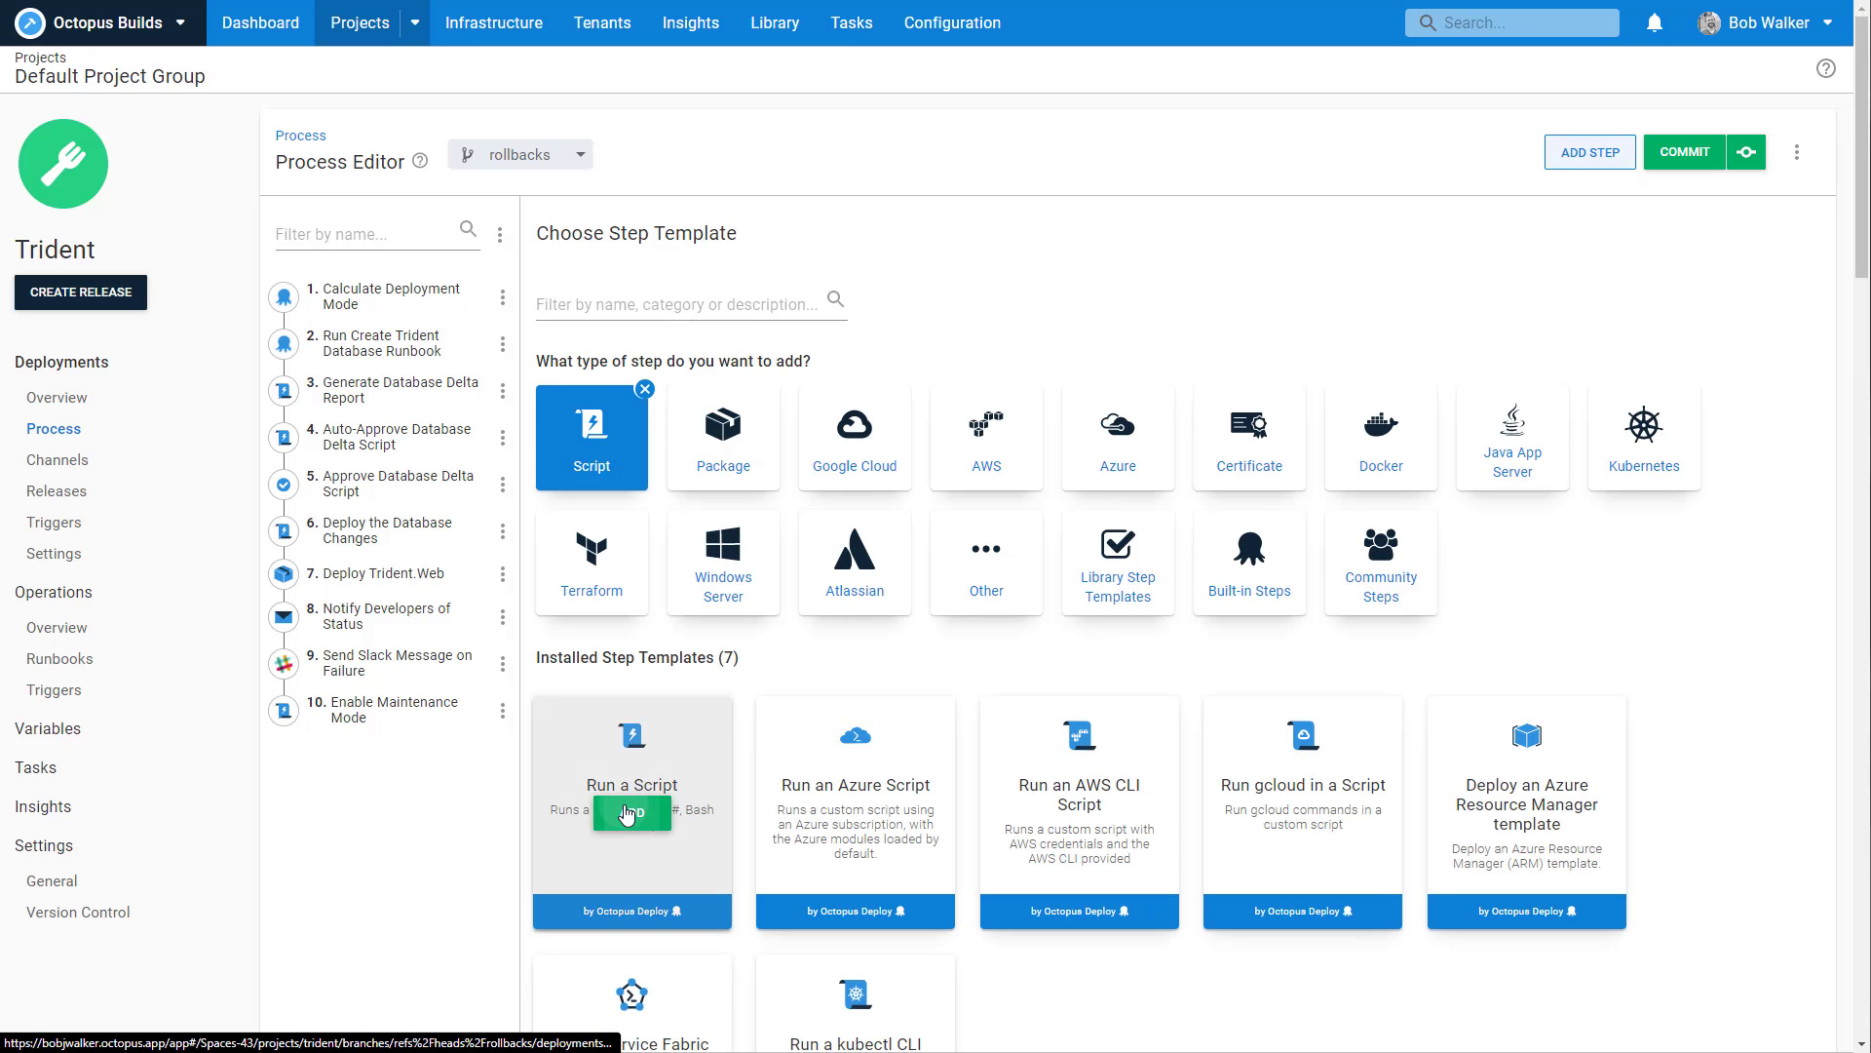
pyautogui.click(626, 813)
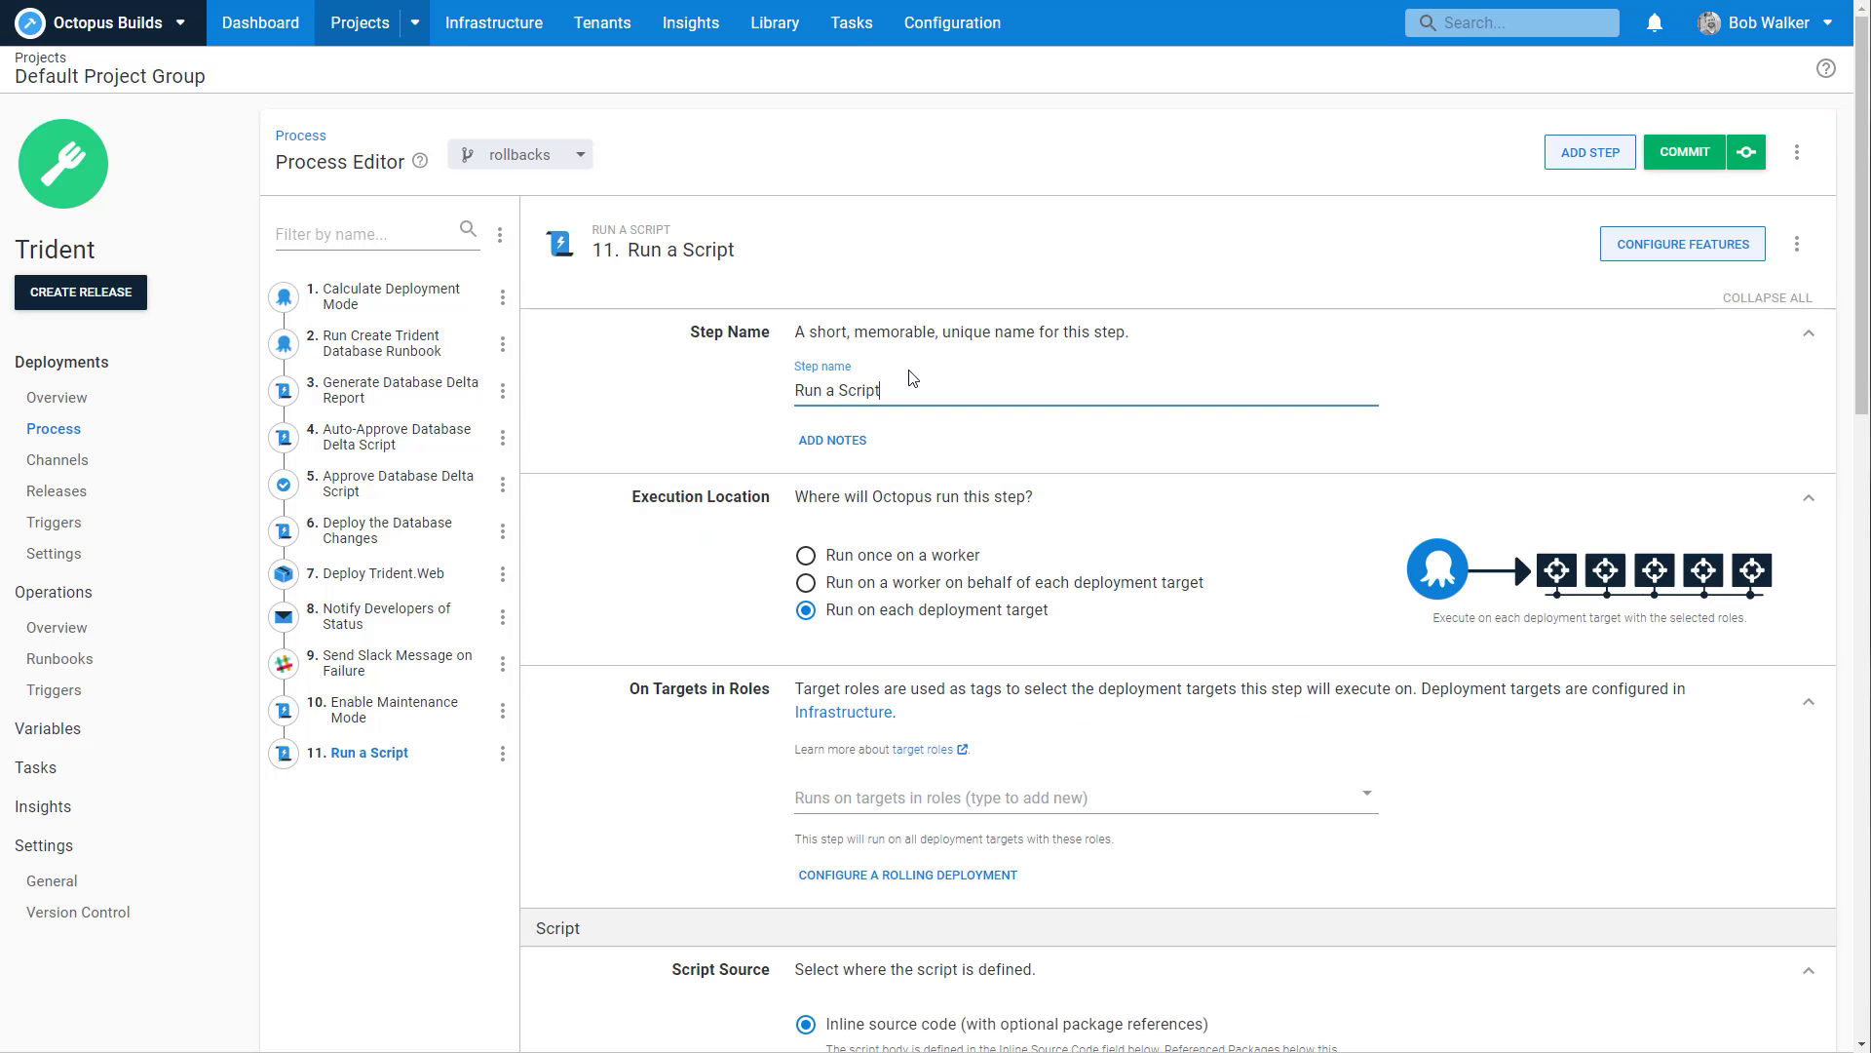
pyautogui.moveTo(912, 378); pyautogui.dragTo(659, 383)
pyautogui.write('Disable the Maintenance Mode')
# Set the Disable the Maintenance Mode step to run once on a worker with the inline PowerShell script Write-Highlight "Disable Maintenance Mode".
pyautogui.click(957, 559)
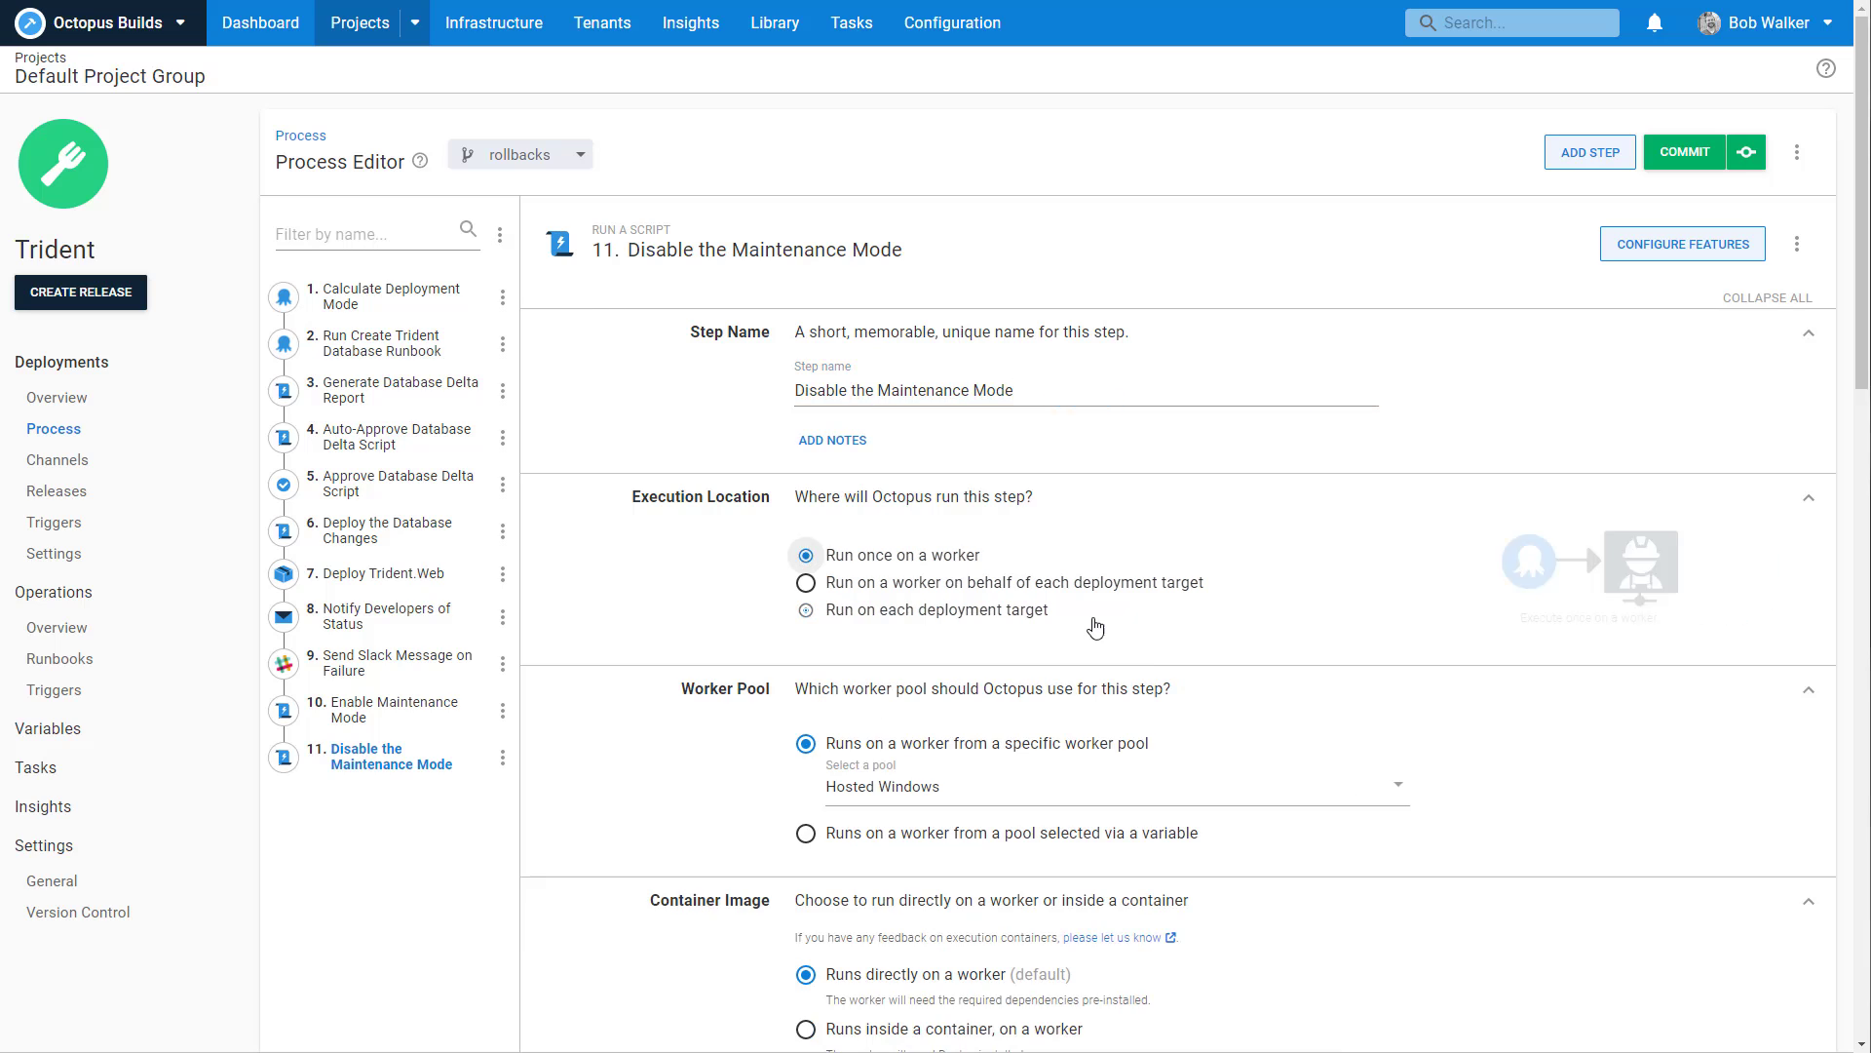
pyautogui.scroll(-4, 1093, 622)
pyautogui.scroll(-3, 1095, 626)
pyautogui.click(922, 891)
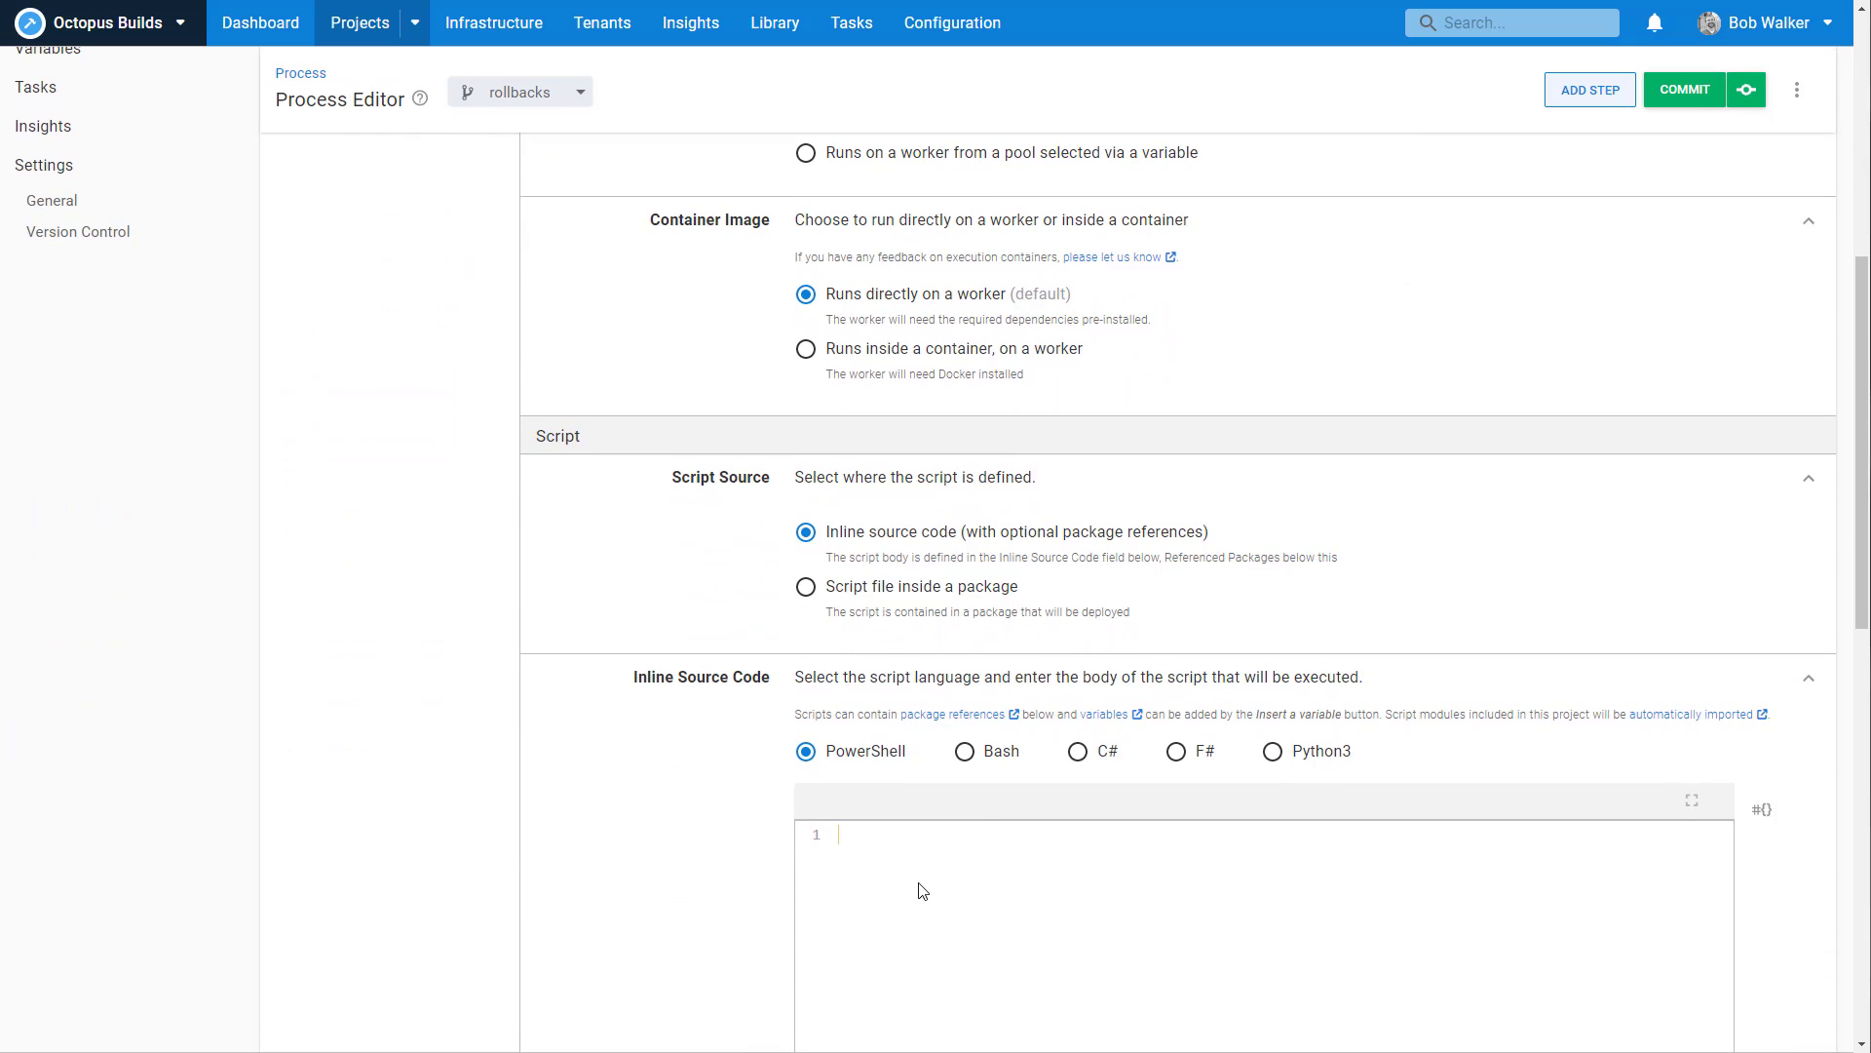
pyautogui.write('Write-Highlight "Disable M')
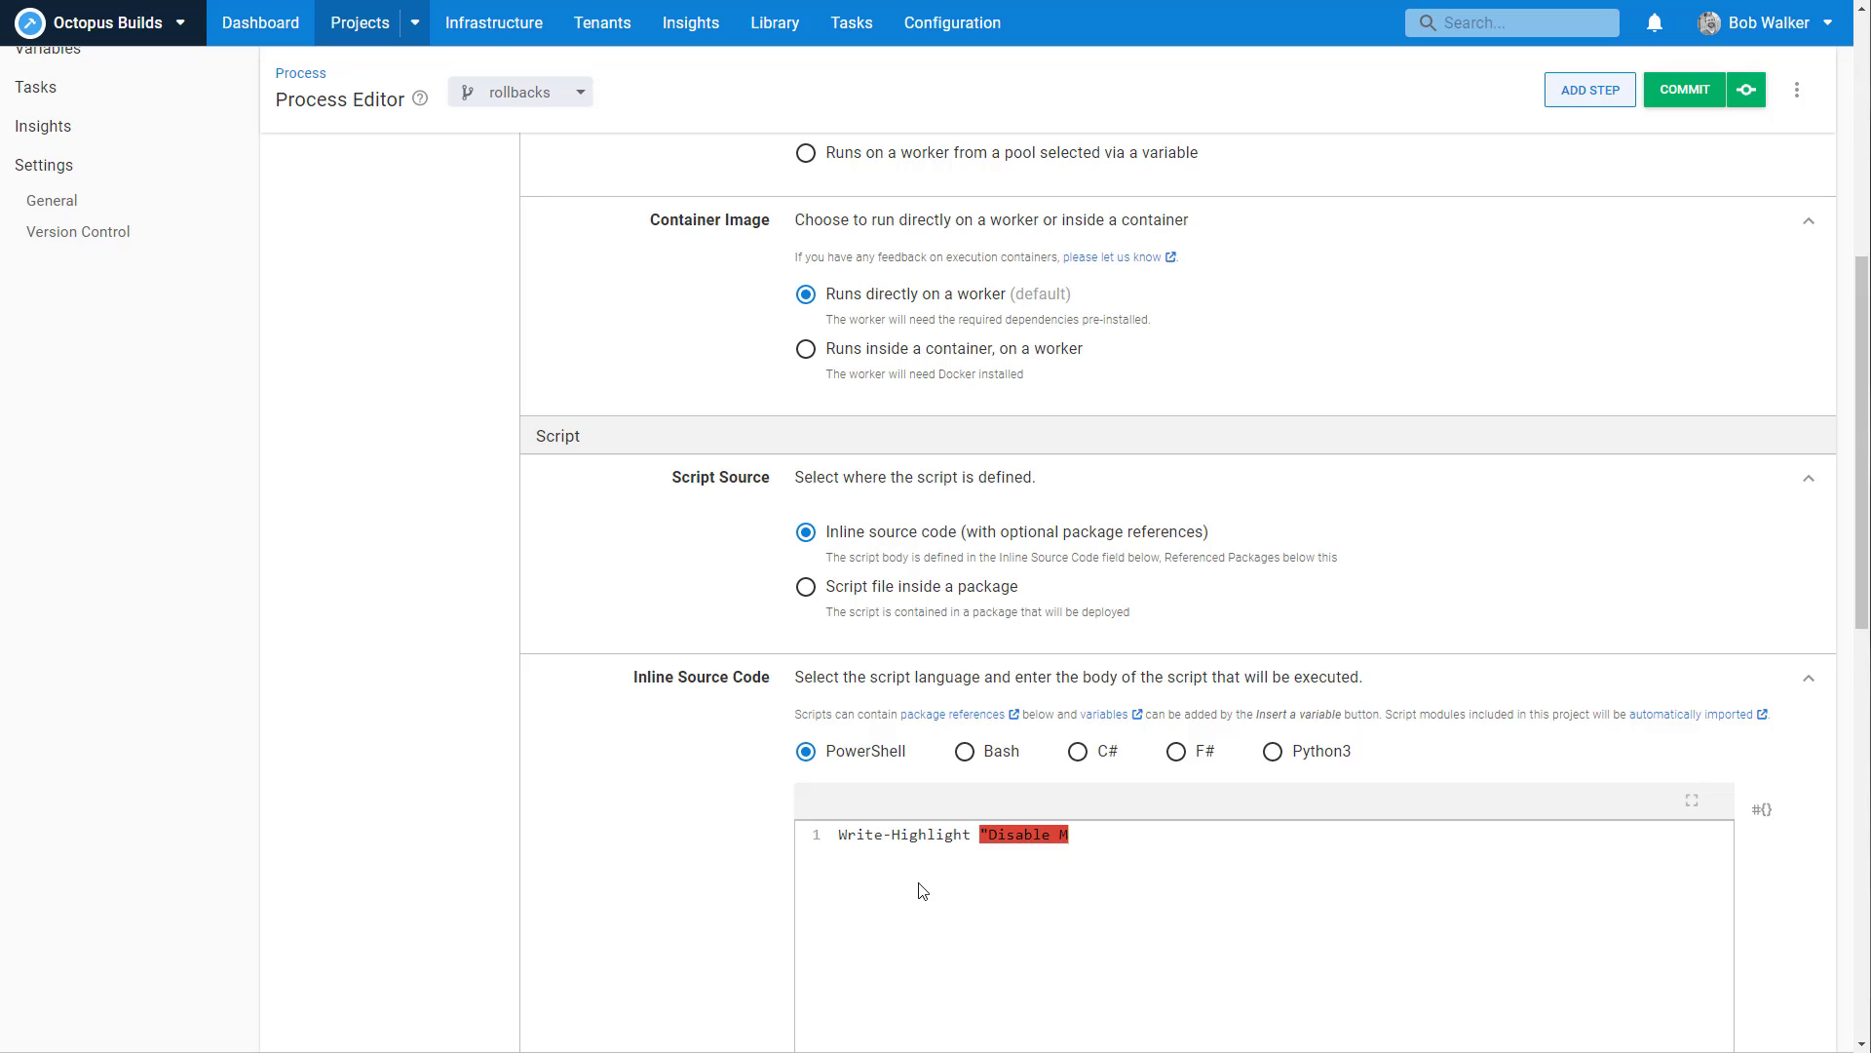
pyautogui.write('aintenance Mode"')
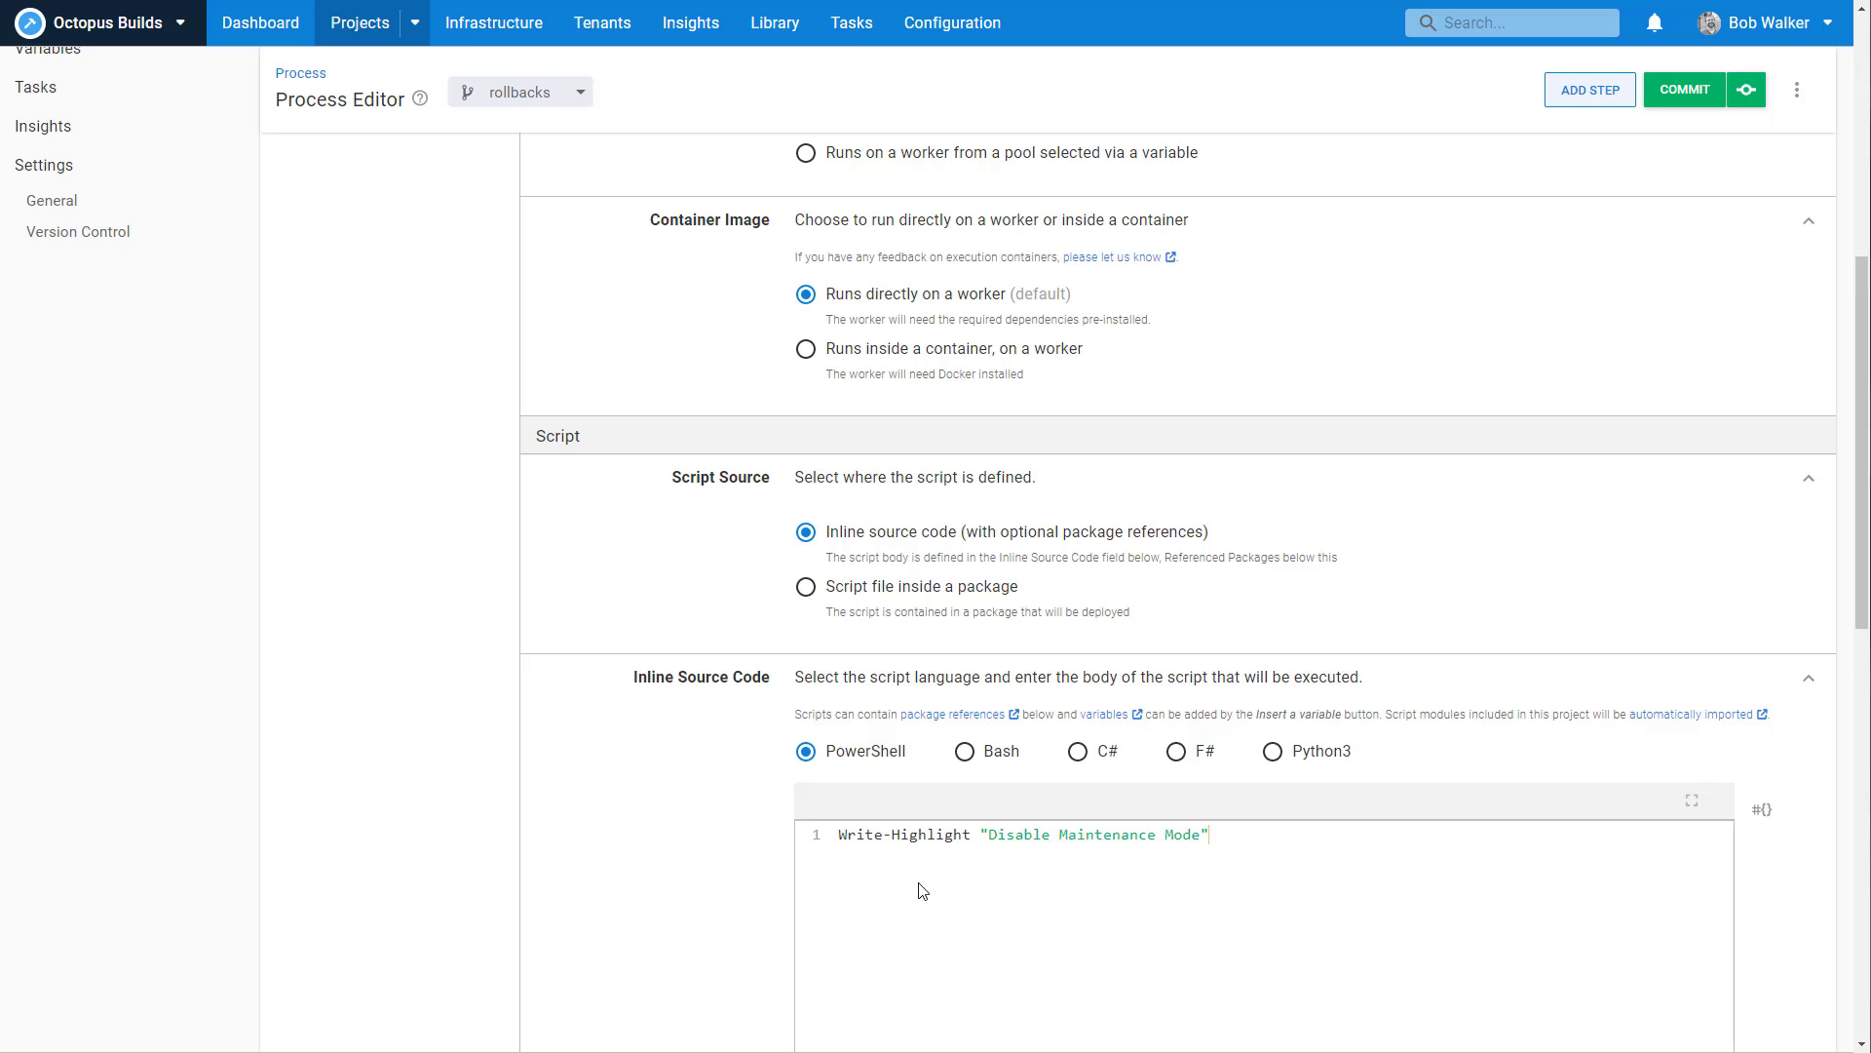
# Add a Manual Intervention Required step to the process and name it "Verify Trident Application".
pyautogui.scroll(3, 833, 733)
pyautogui.scroll(4, 833, 732)
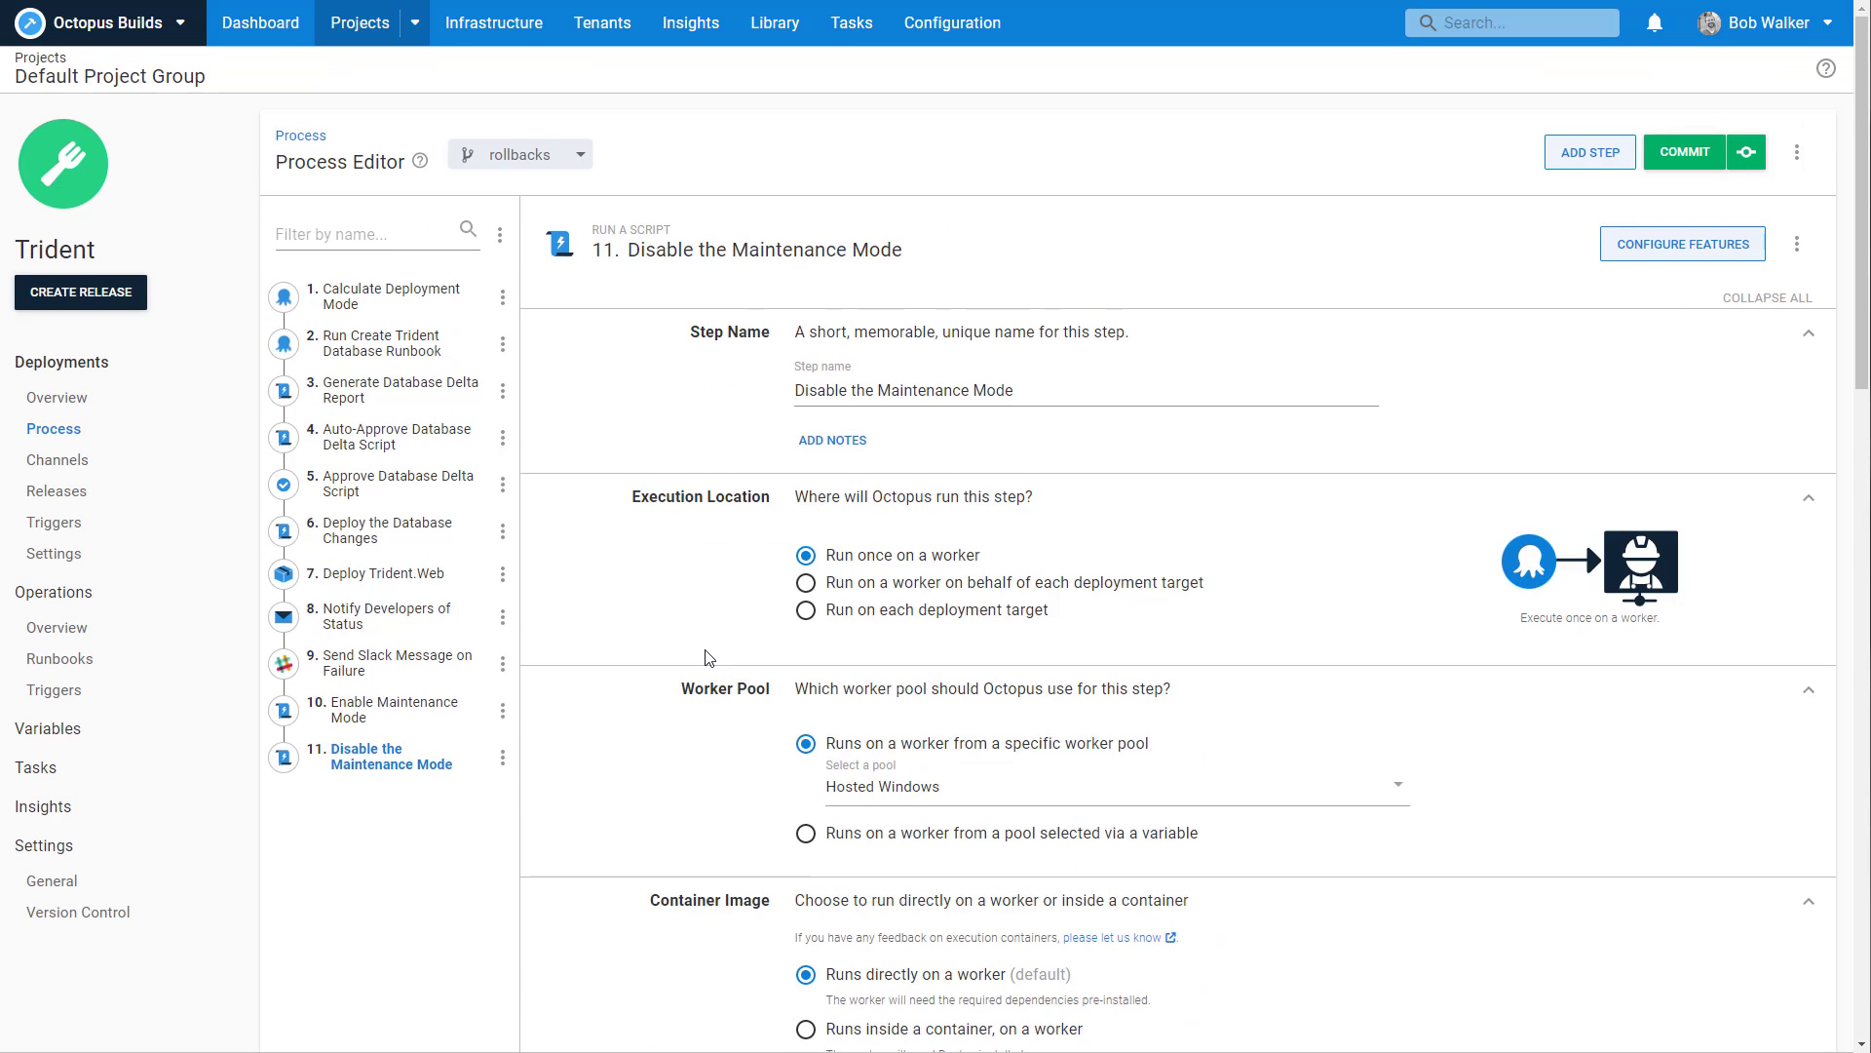
pyautogui.click(1552, 154)
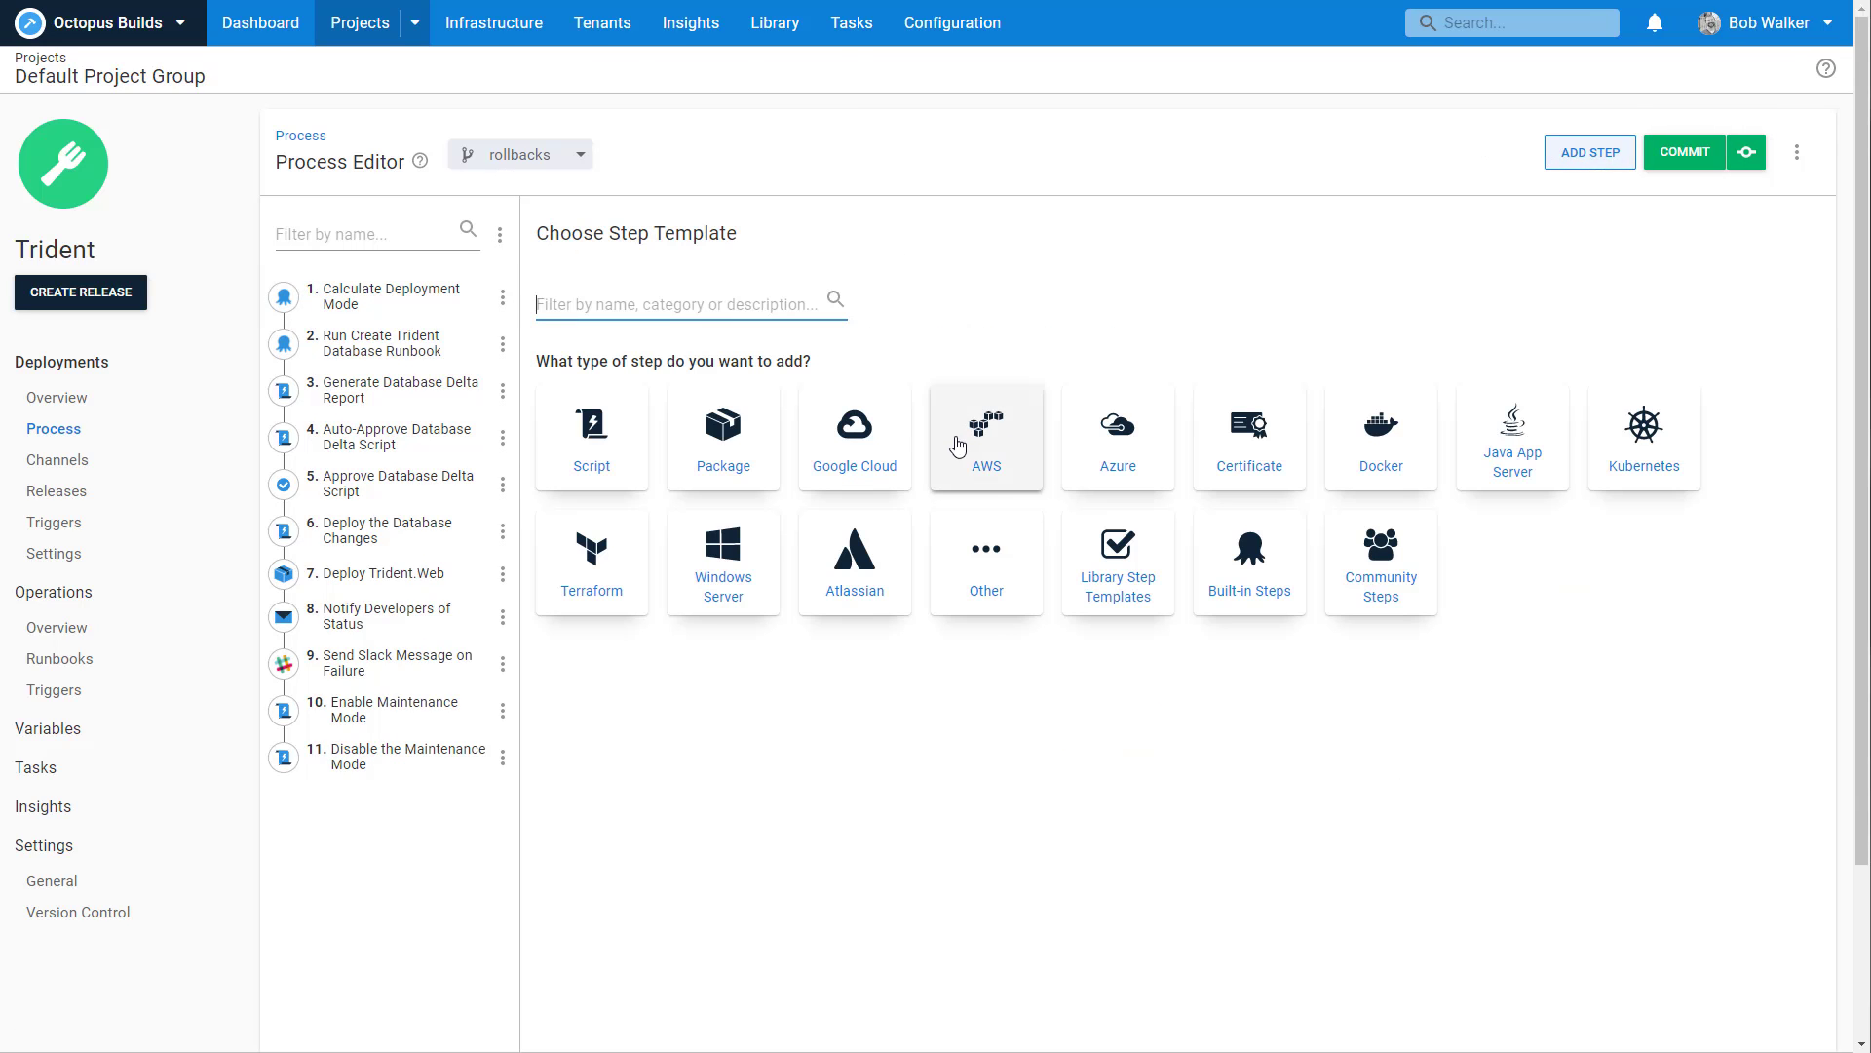
pyautogui.click(983, 563)
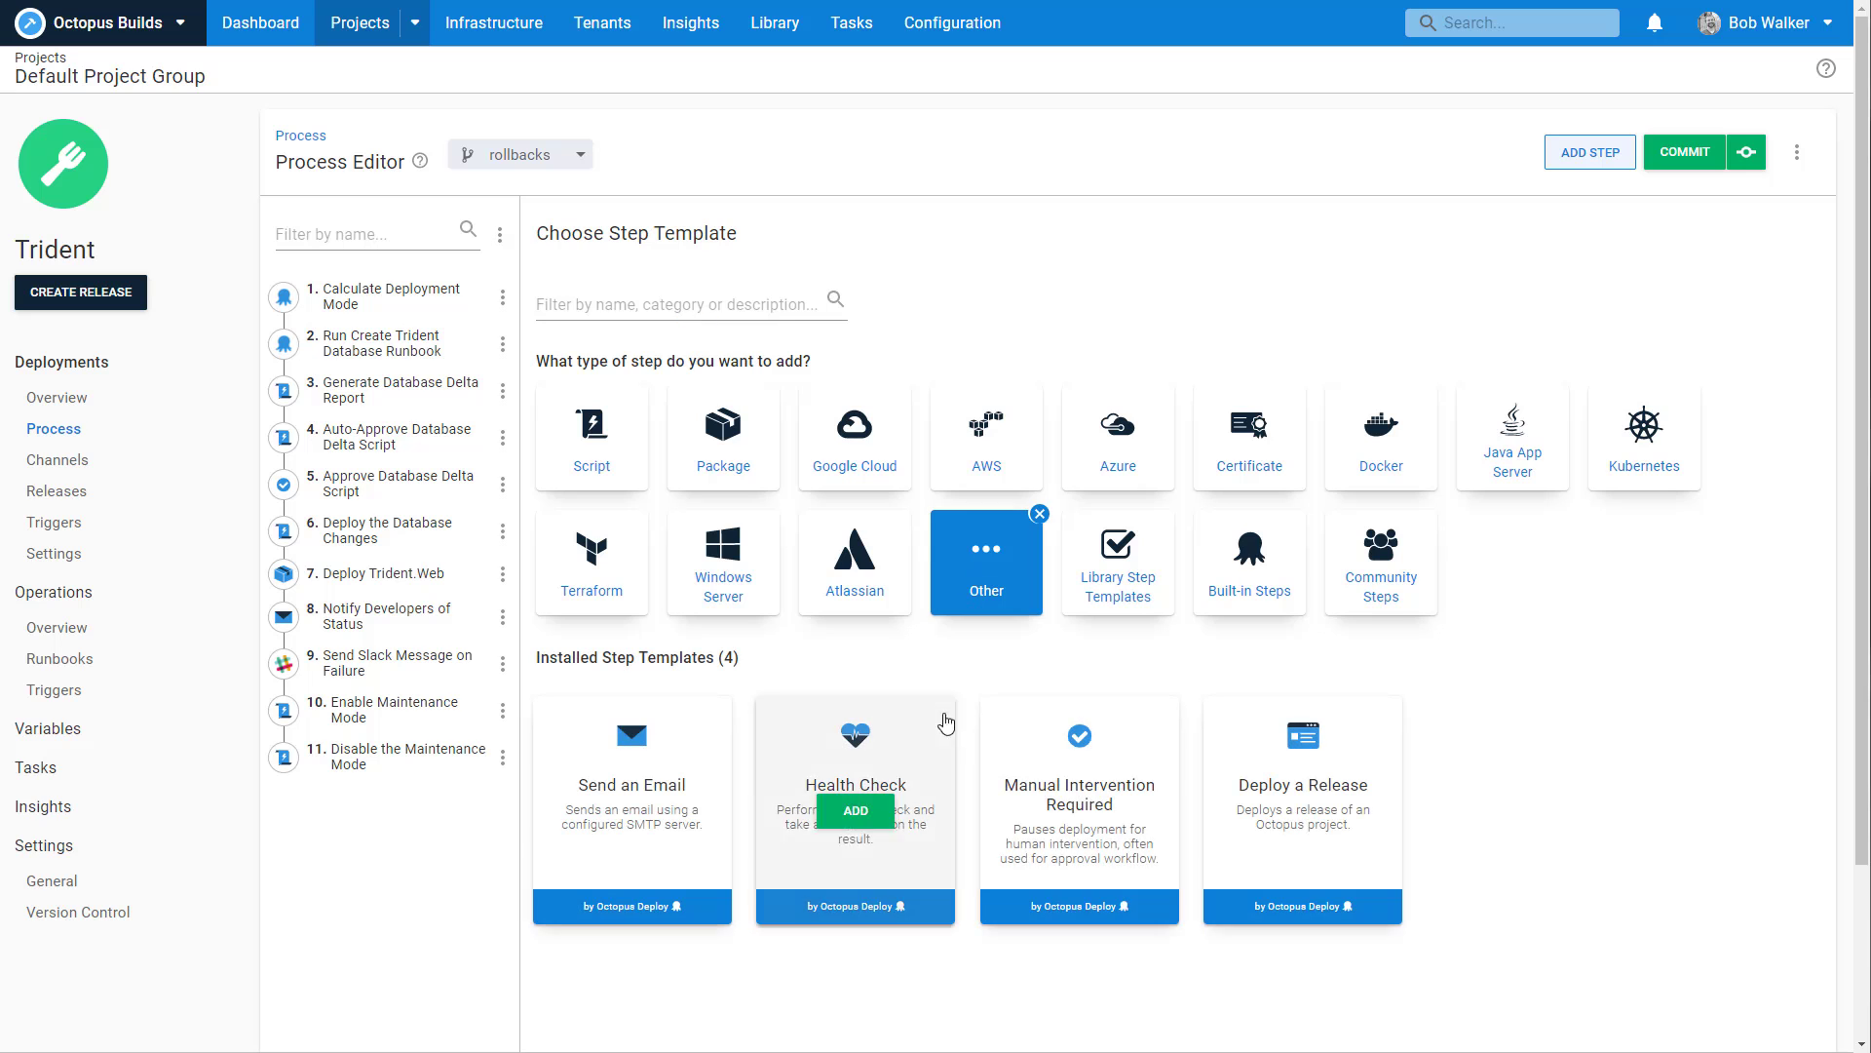
pyautogui.click(1073, 819)
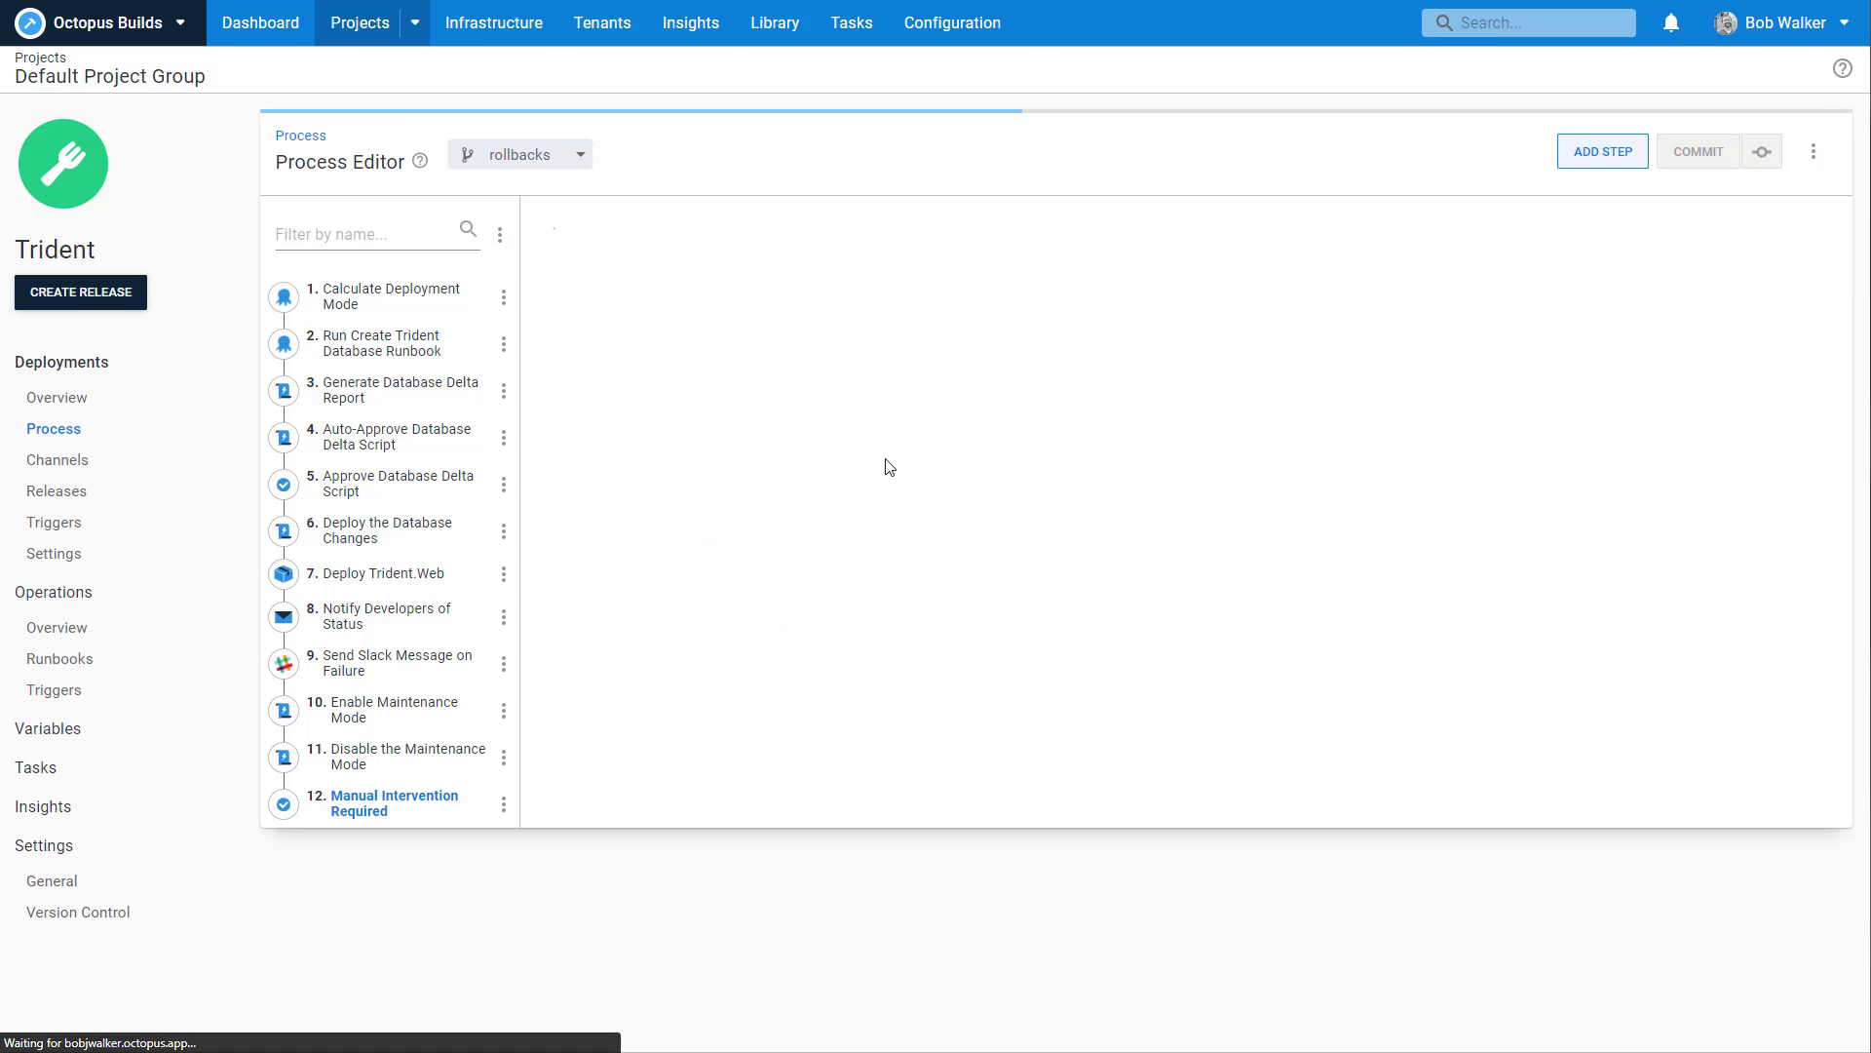
pyautogui.moveTo(1061, 413); pyautogui.dragTo(643, 382)
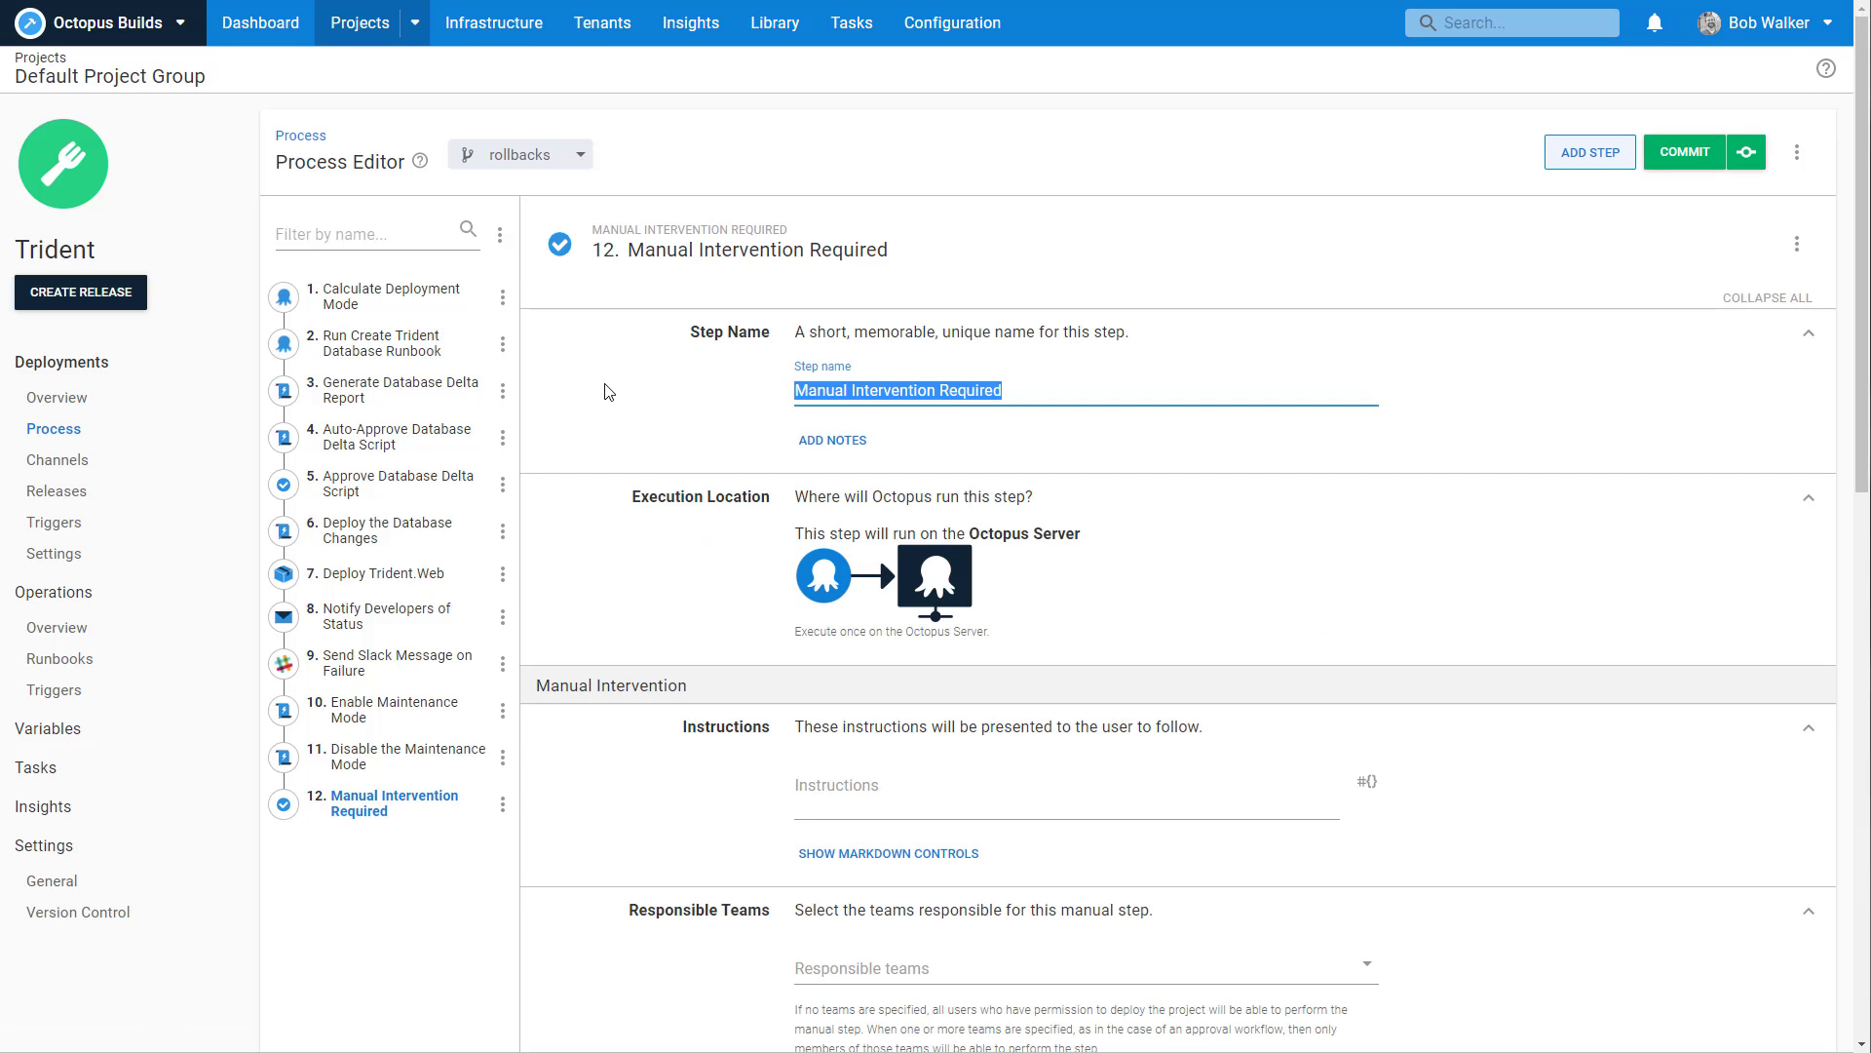
pyautogui.write('Verify Tri')
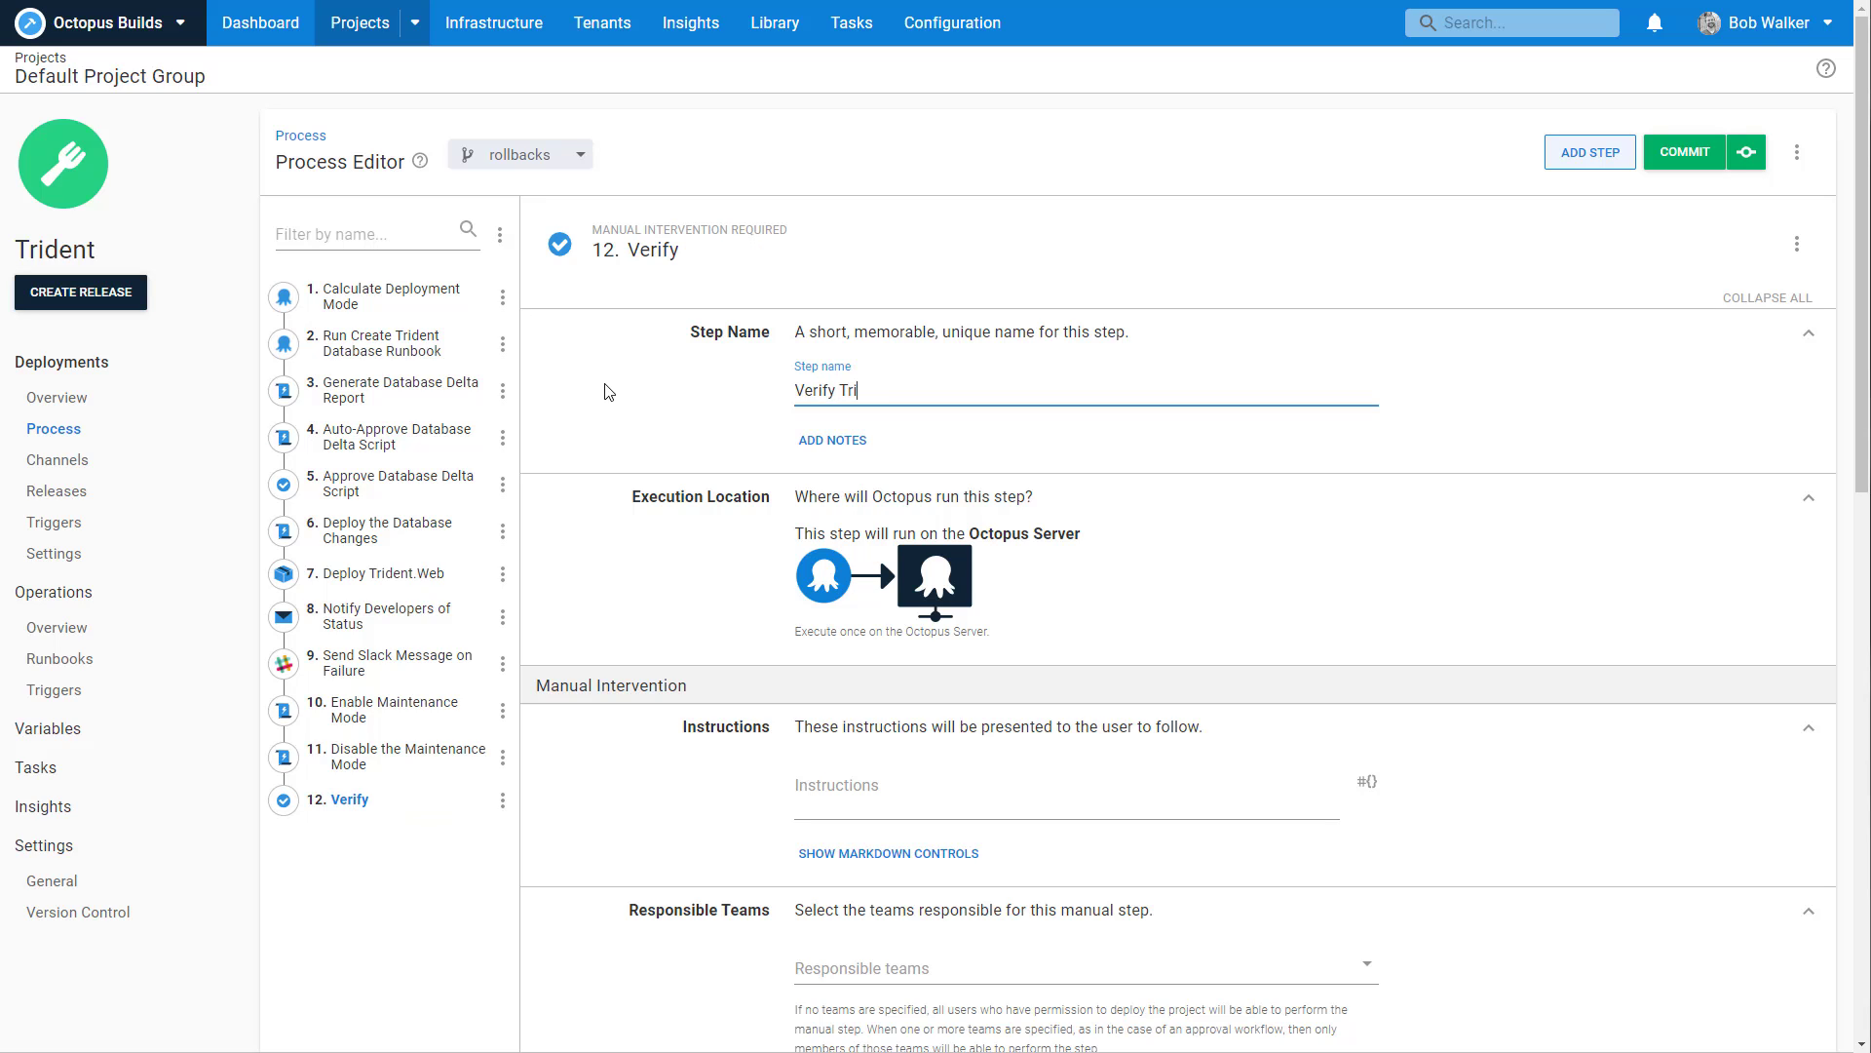
pyautogui.write('dent Application')
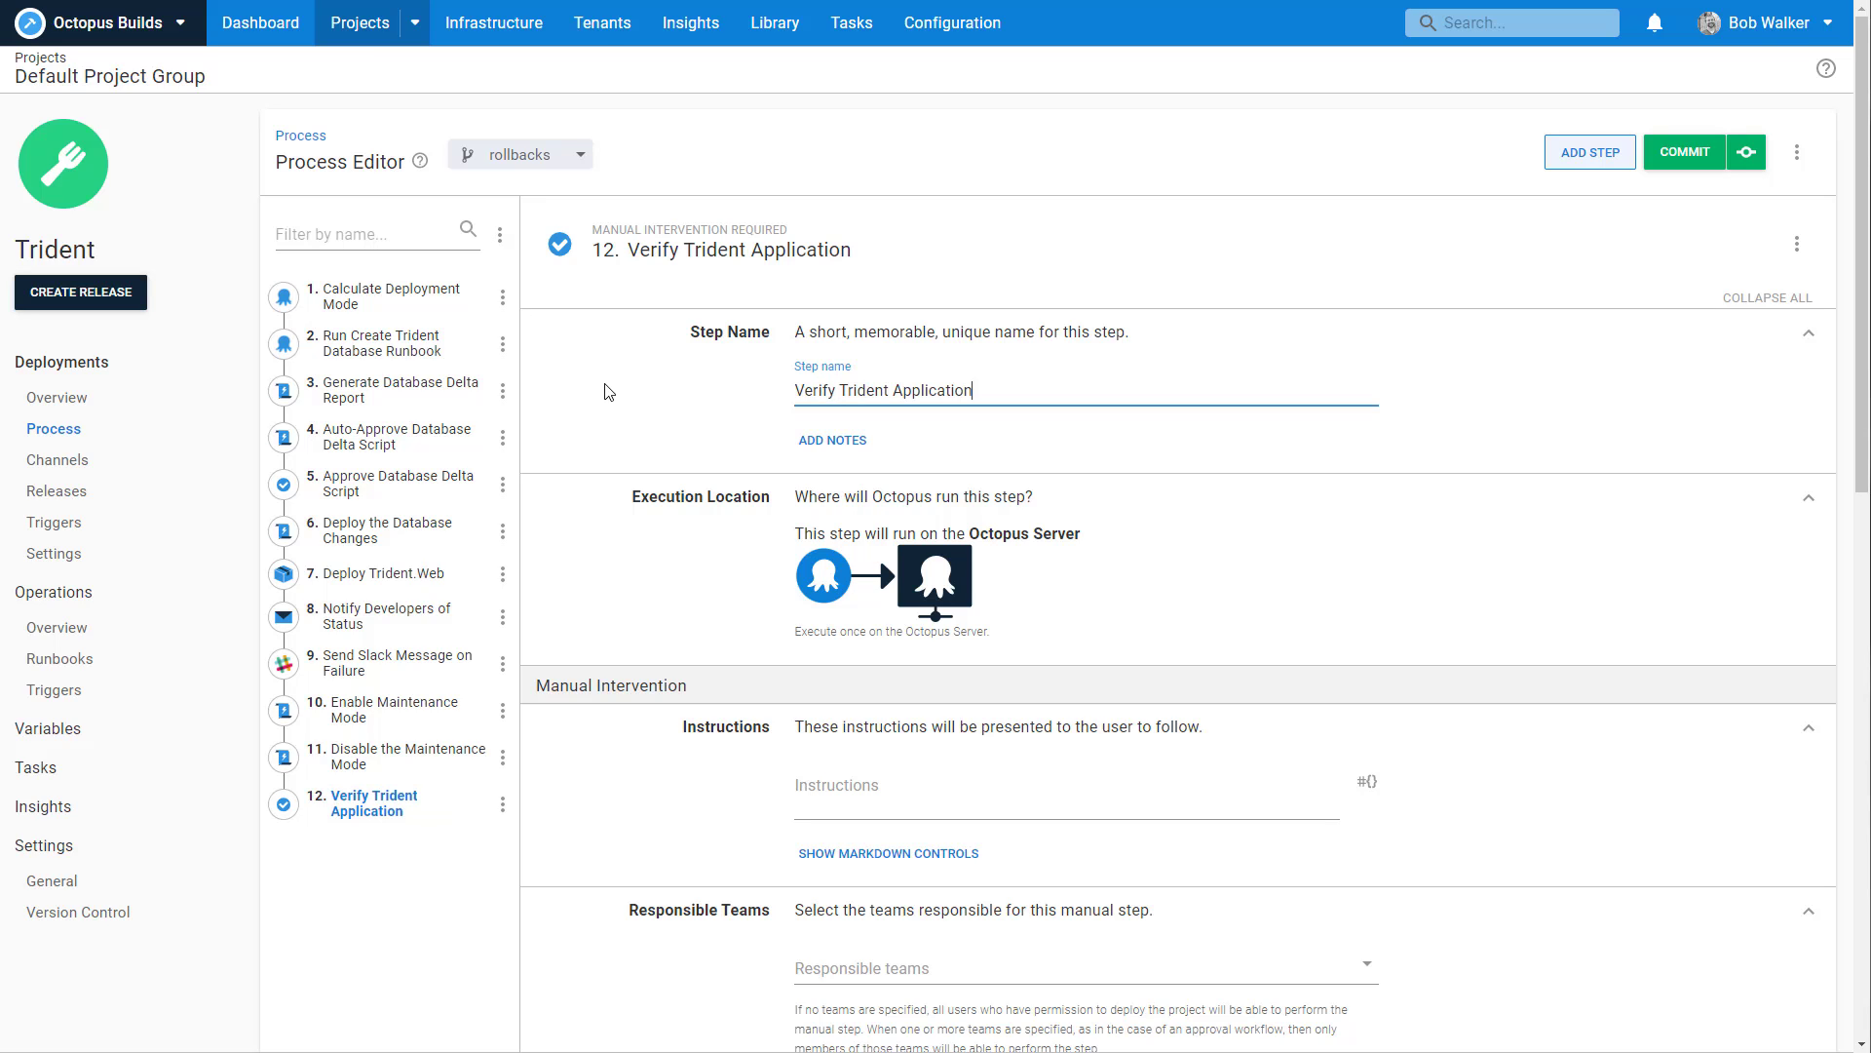
# Enter "Please verify the Trident application" as the instructions of the Verify Trident Application step.
pyautogui.click(921, 779)
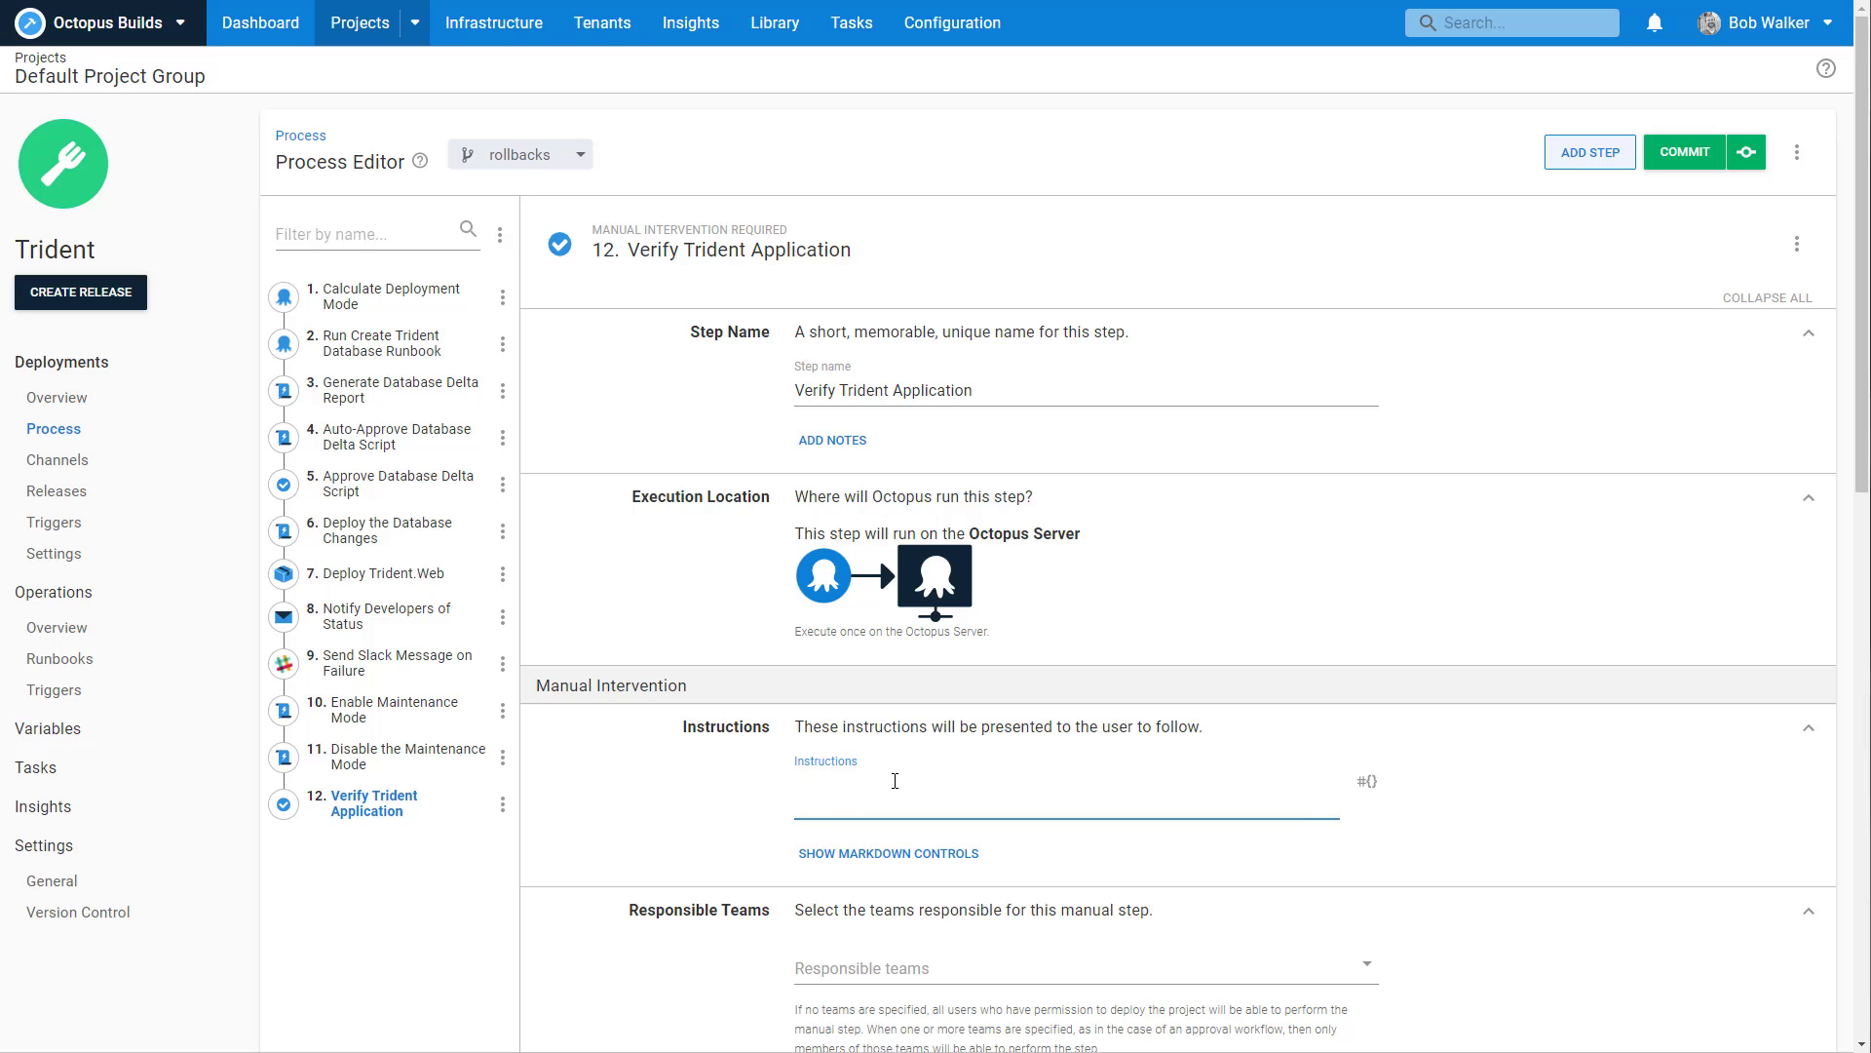
pyautogui.write('Please verify the trident')
pyautogui.press('Delete')
pyautogui.write('Trident application')
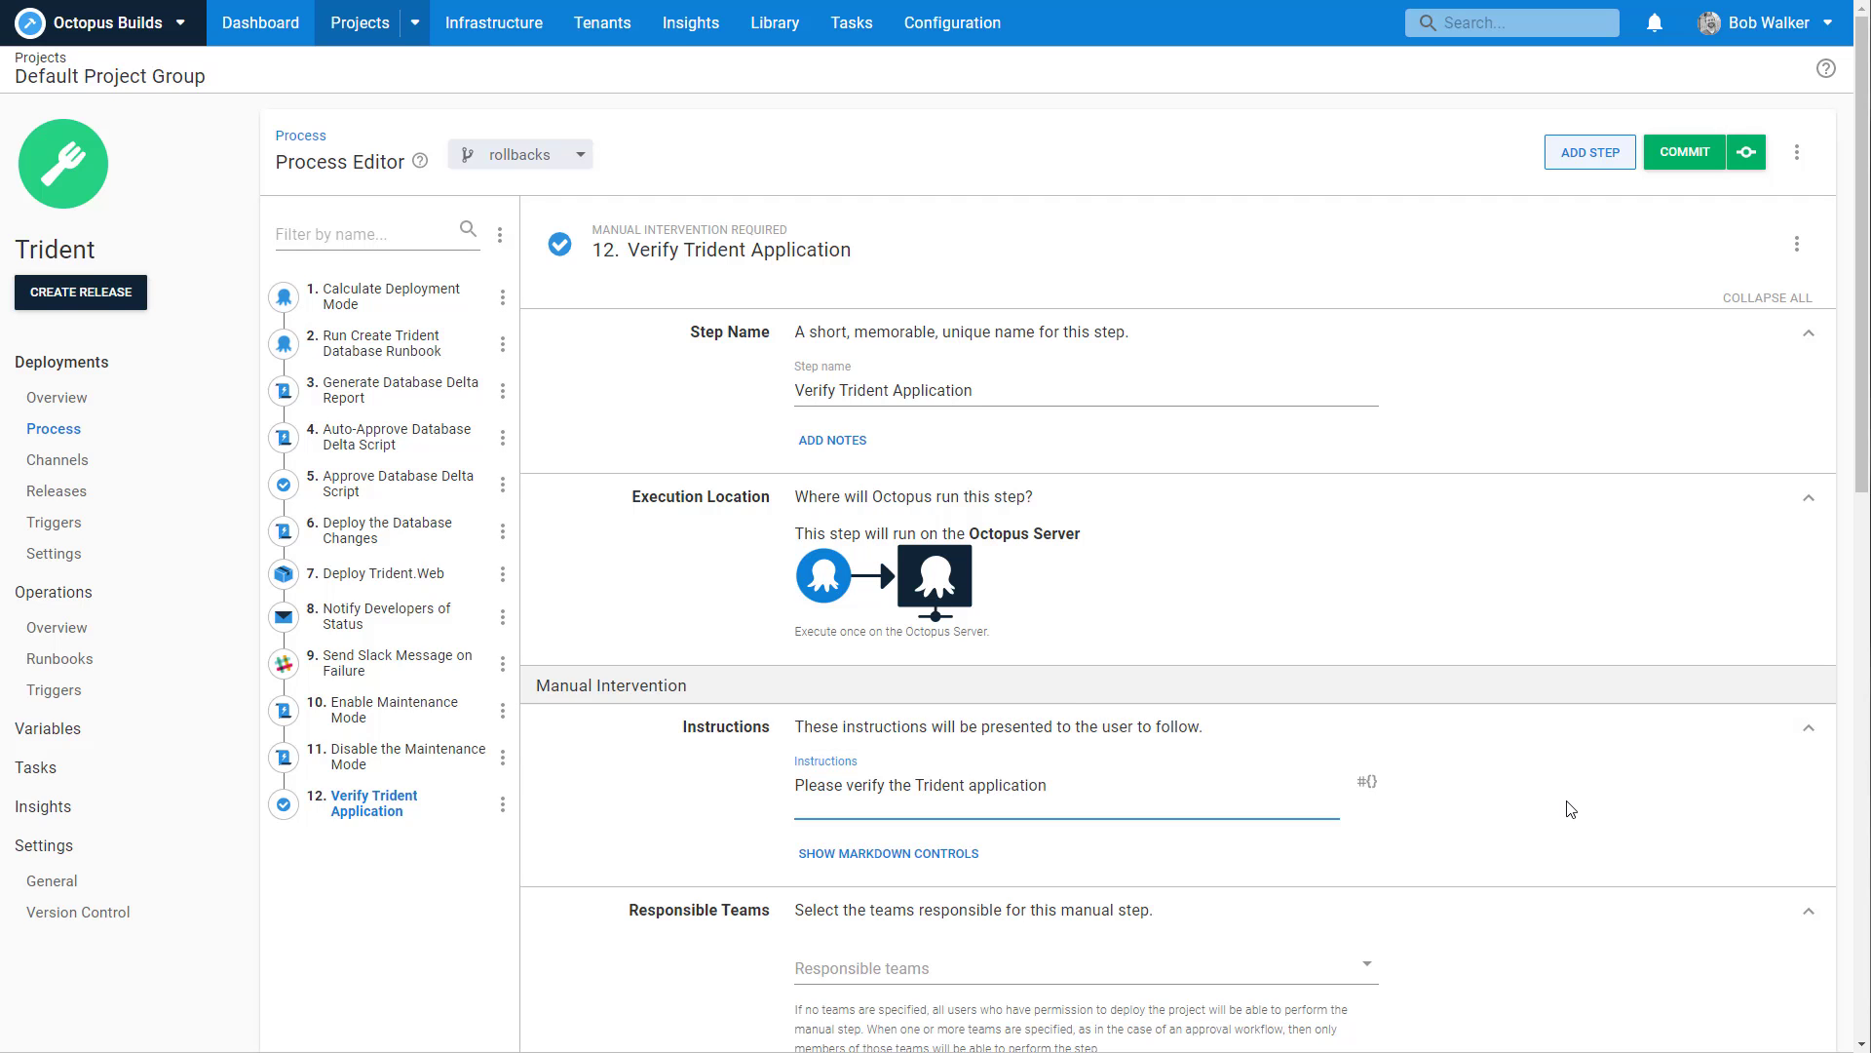
# Assign QA, Developers and Octopus Managers as the responsible teams for the Verify Trident Application step.
pyautogui.scroll(-1, 1107, 863)
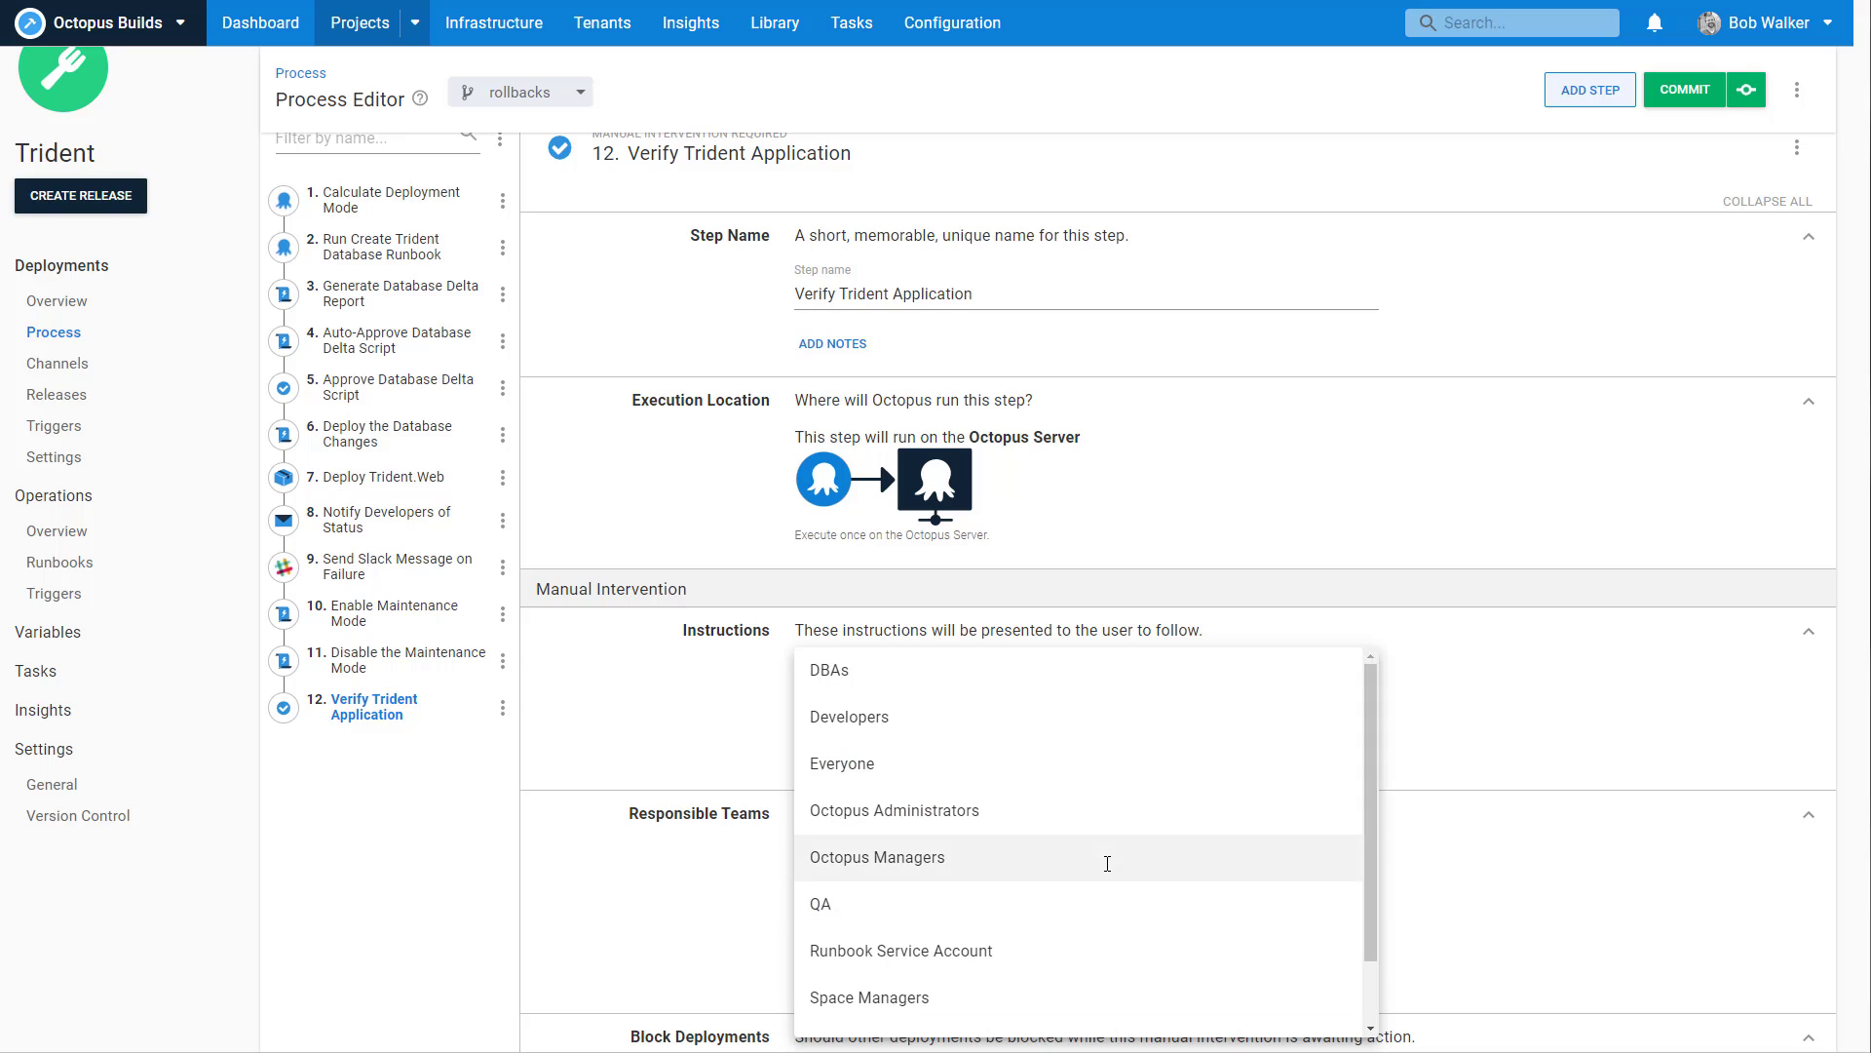
pyautogui.click(1069, 897)
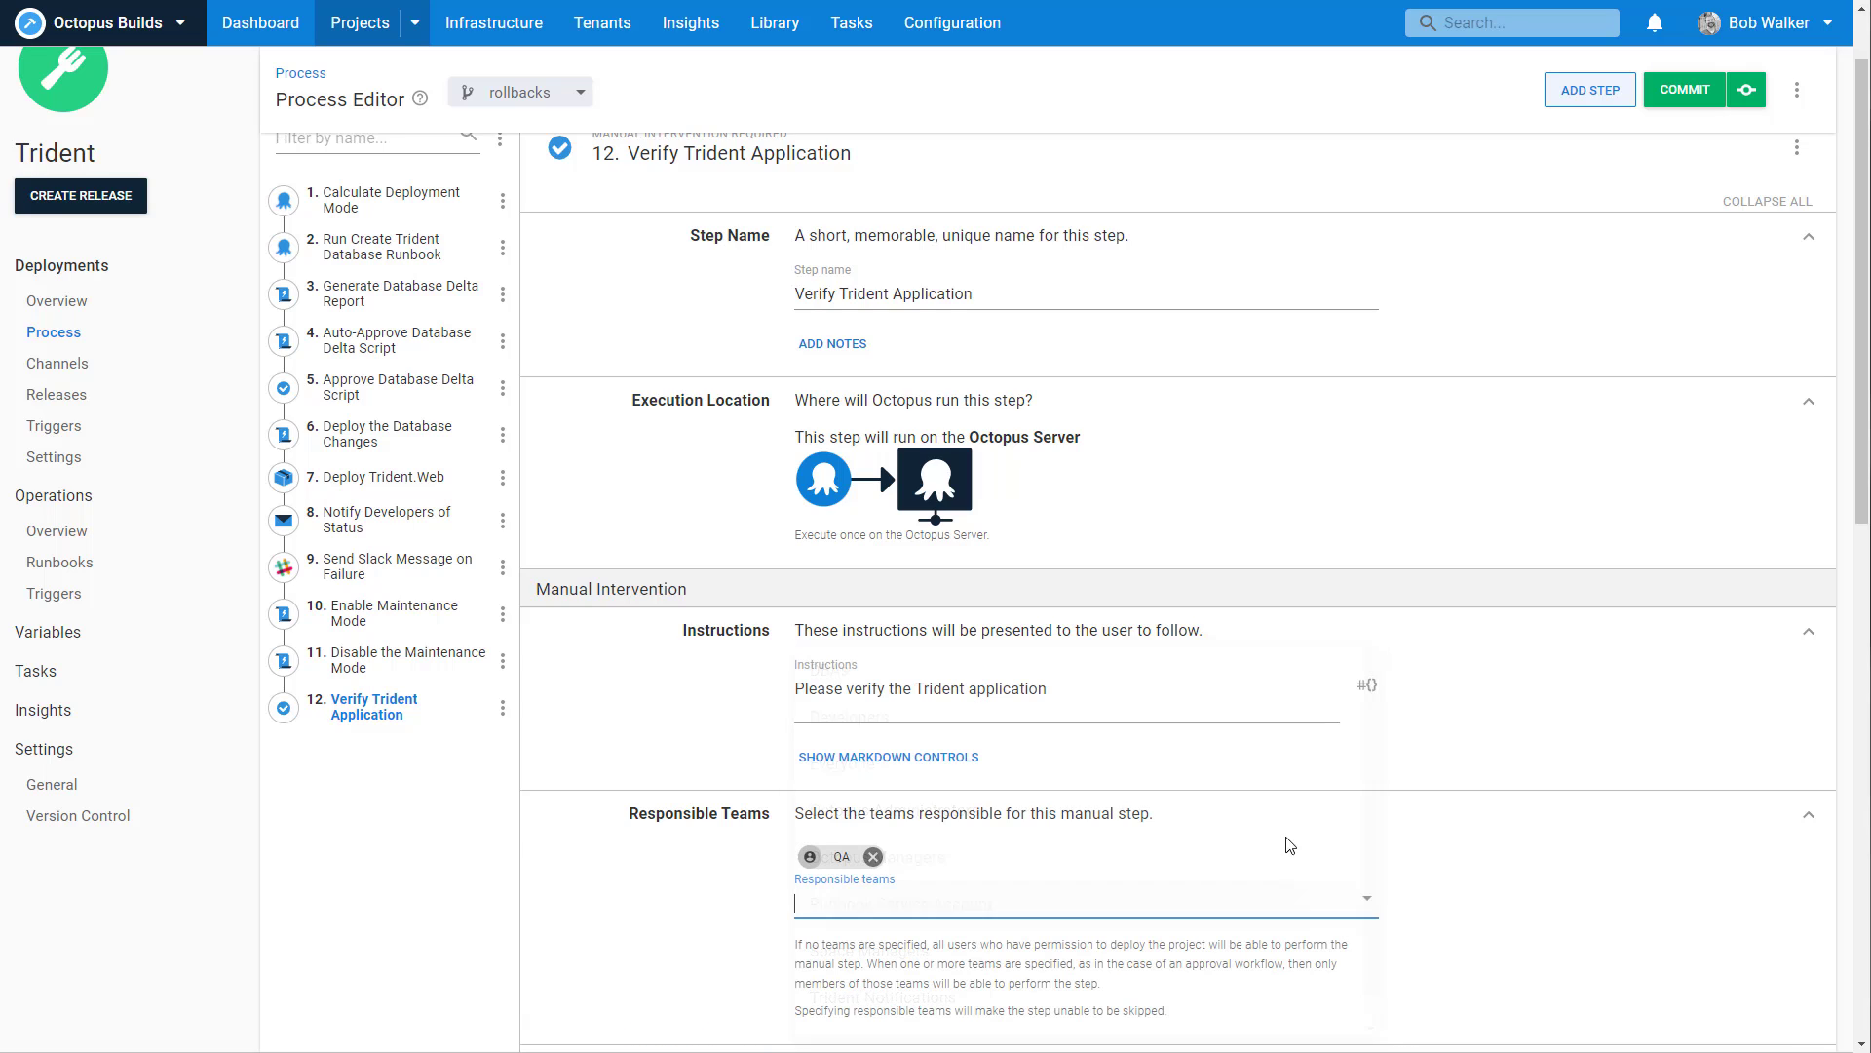
pyautogui.click(1255, 890)
pyautogui.scroll(-1, 1238, 916)
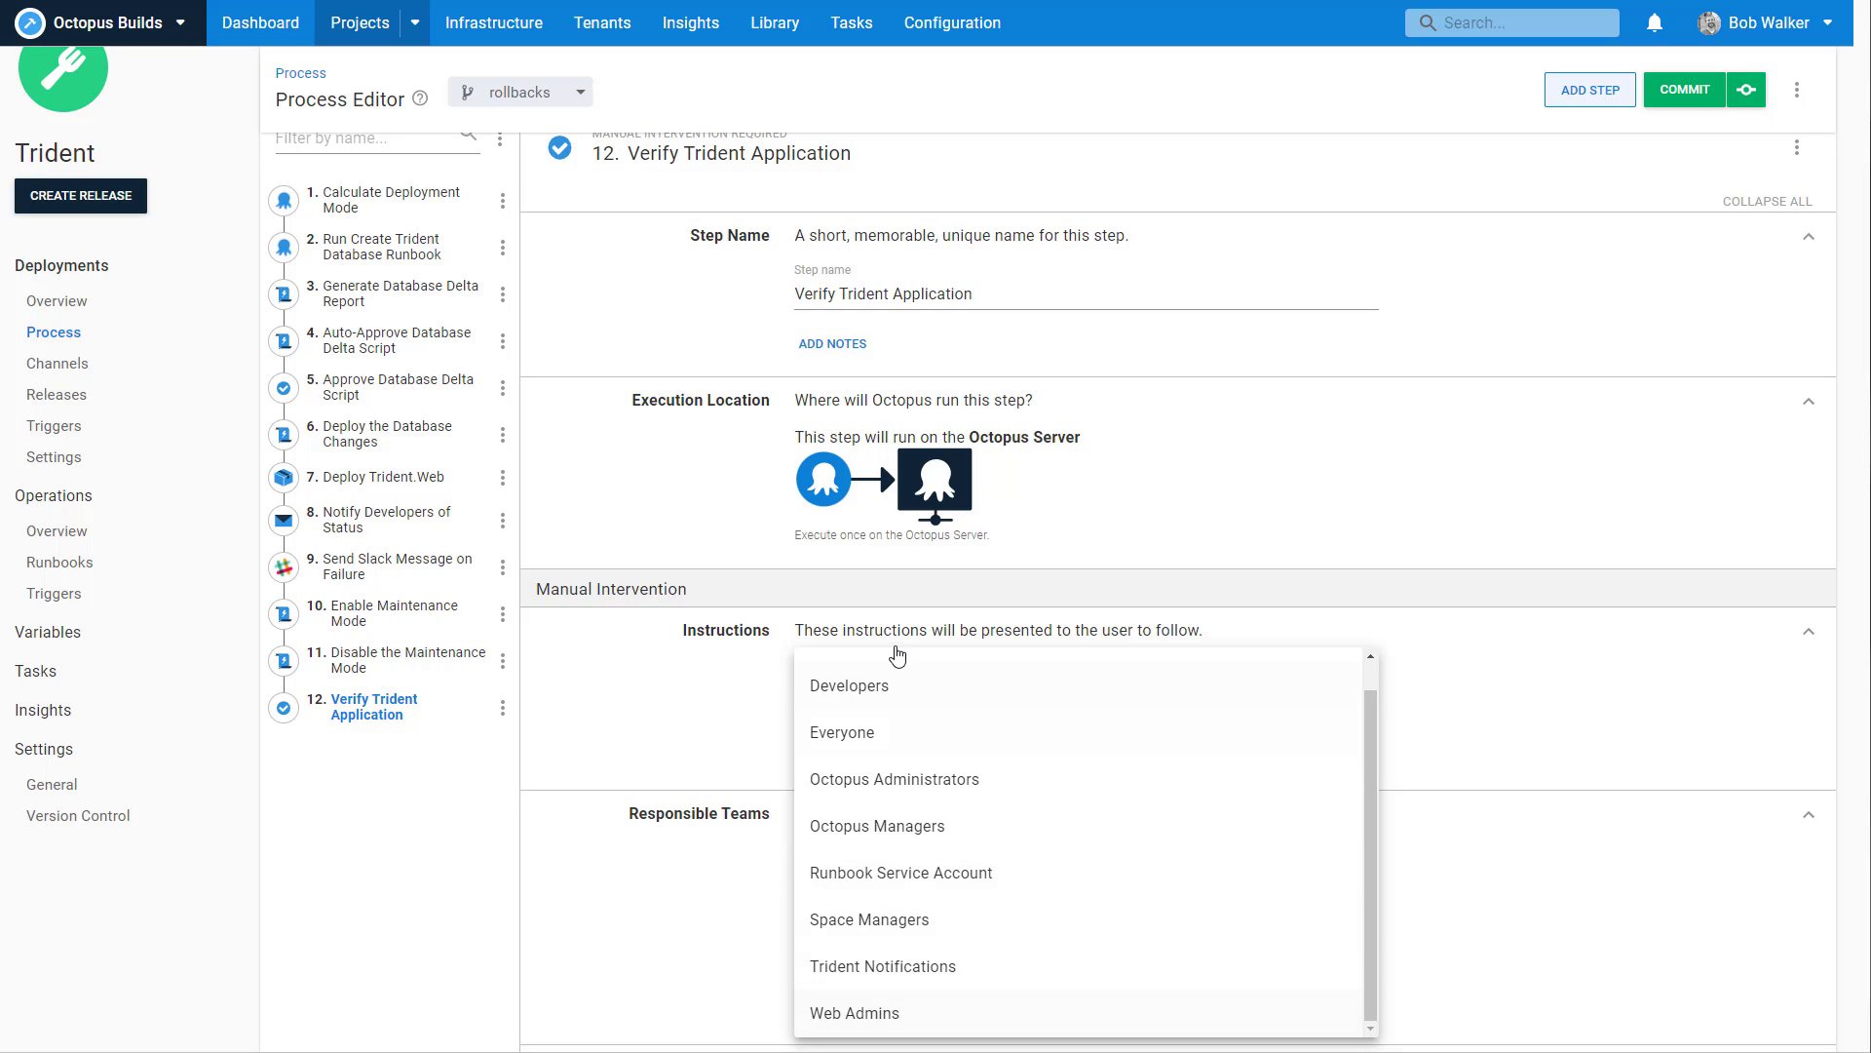
pyautogui.click(847, 687)
pyautogui.click(962, 905)
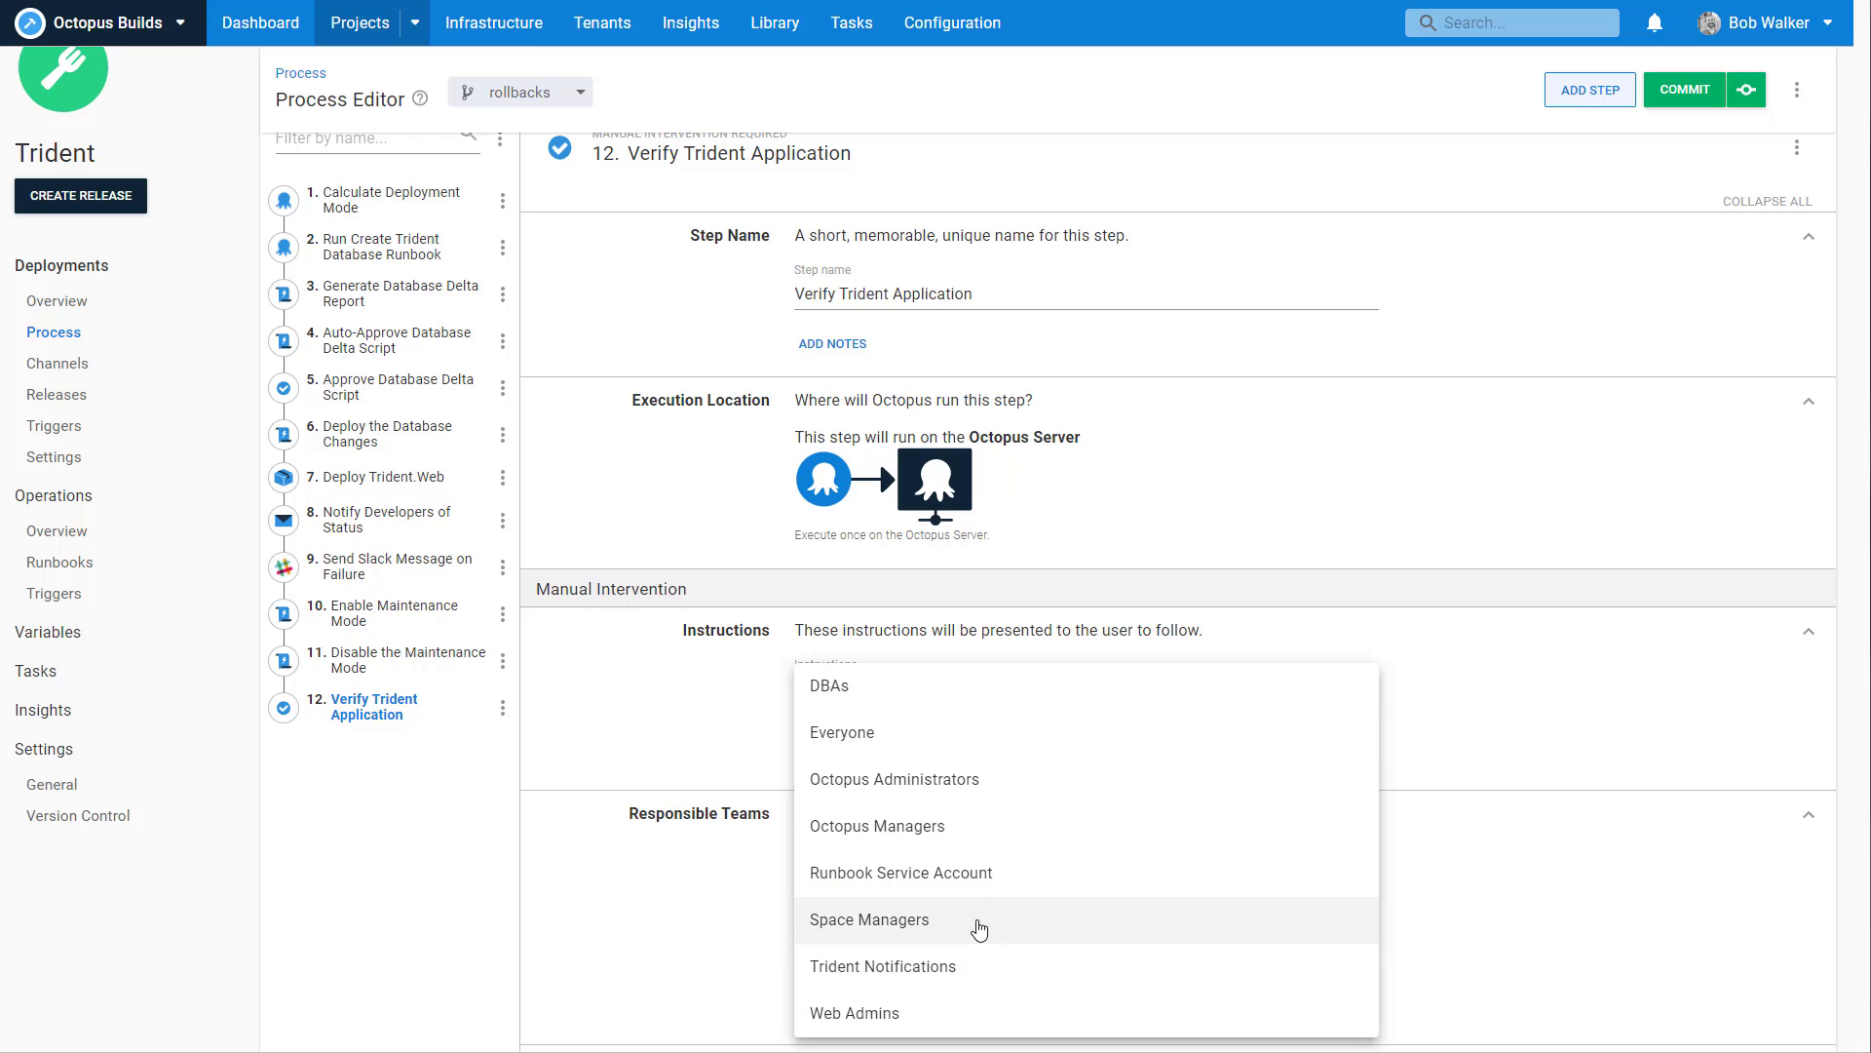
pyautogui.click(950, 824)
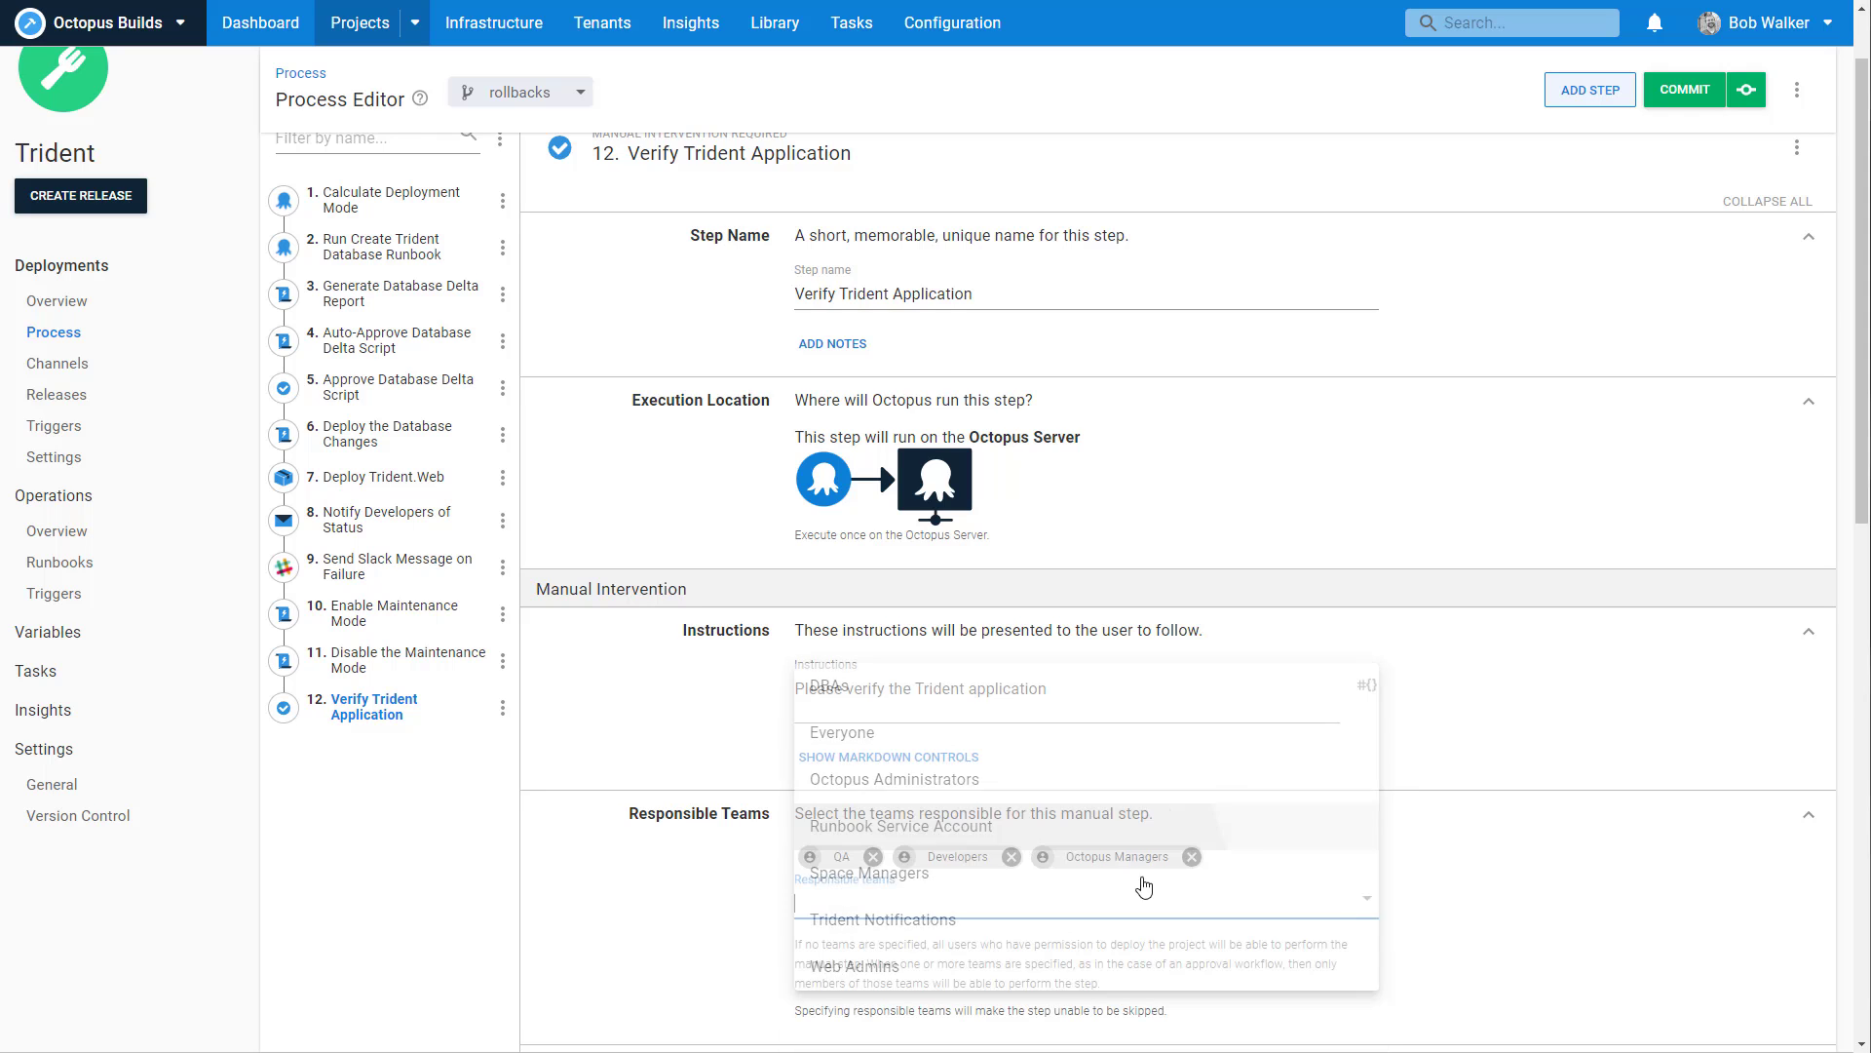
# Set the Verify Trident Application step to skip the Development environment.
pyautogui.scroll(-5, 1511, 890)
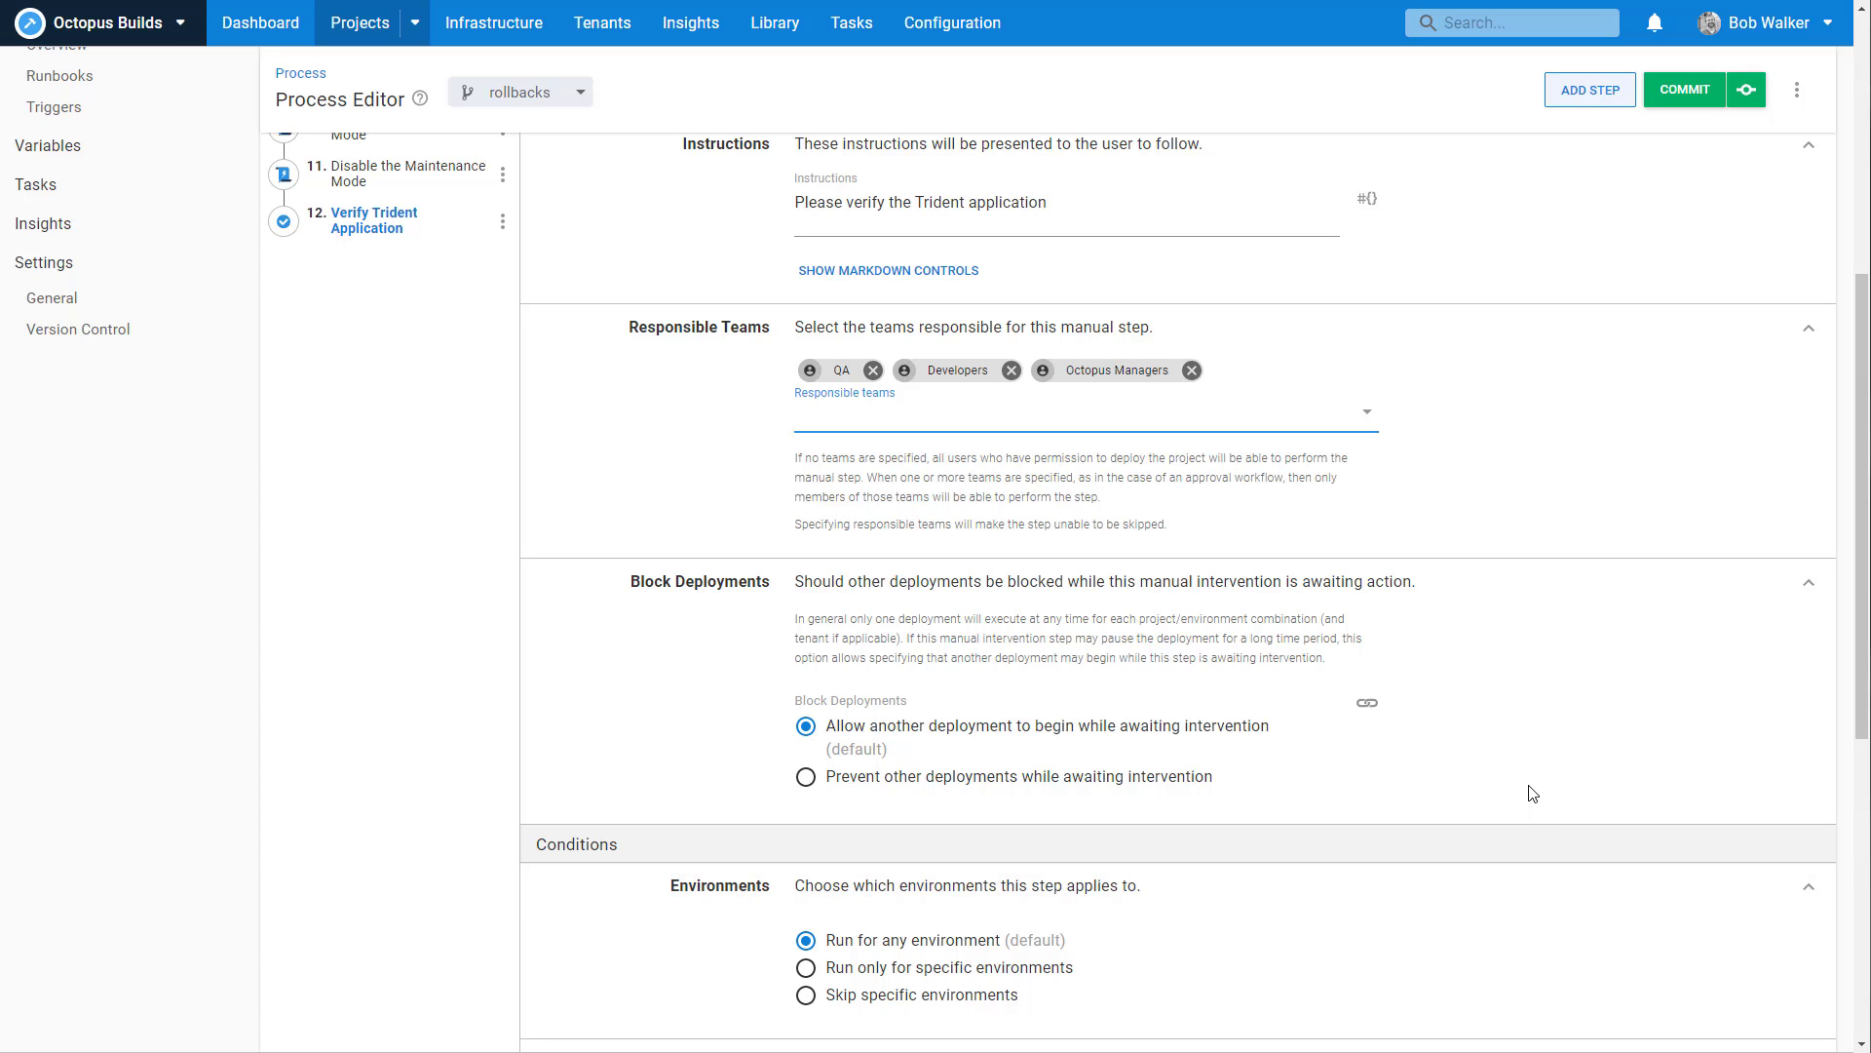
pyautogui.scroll(-4, 1532, 793)
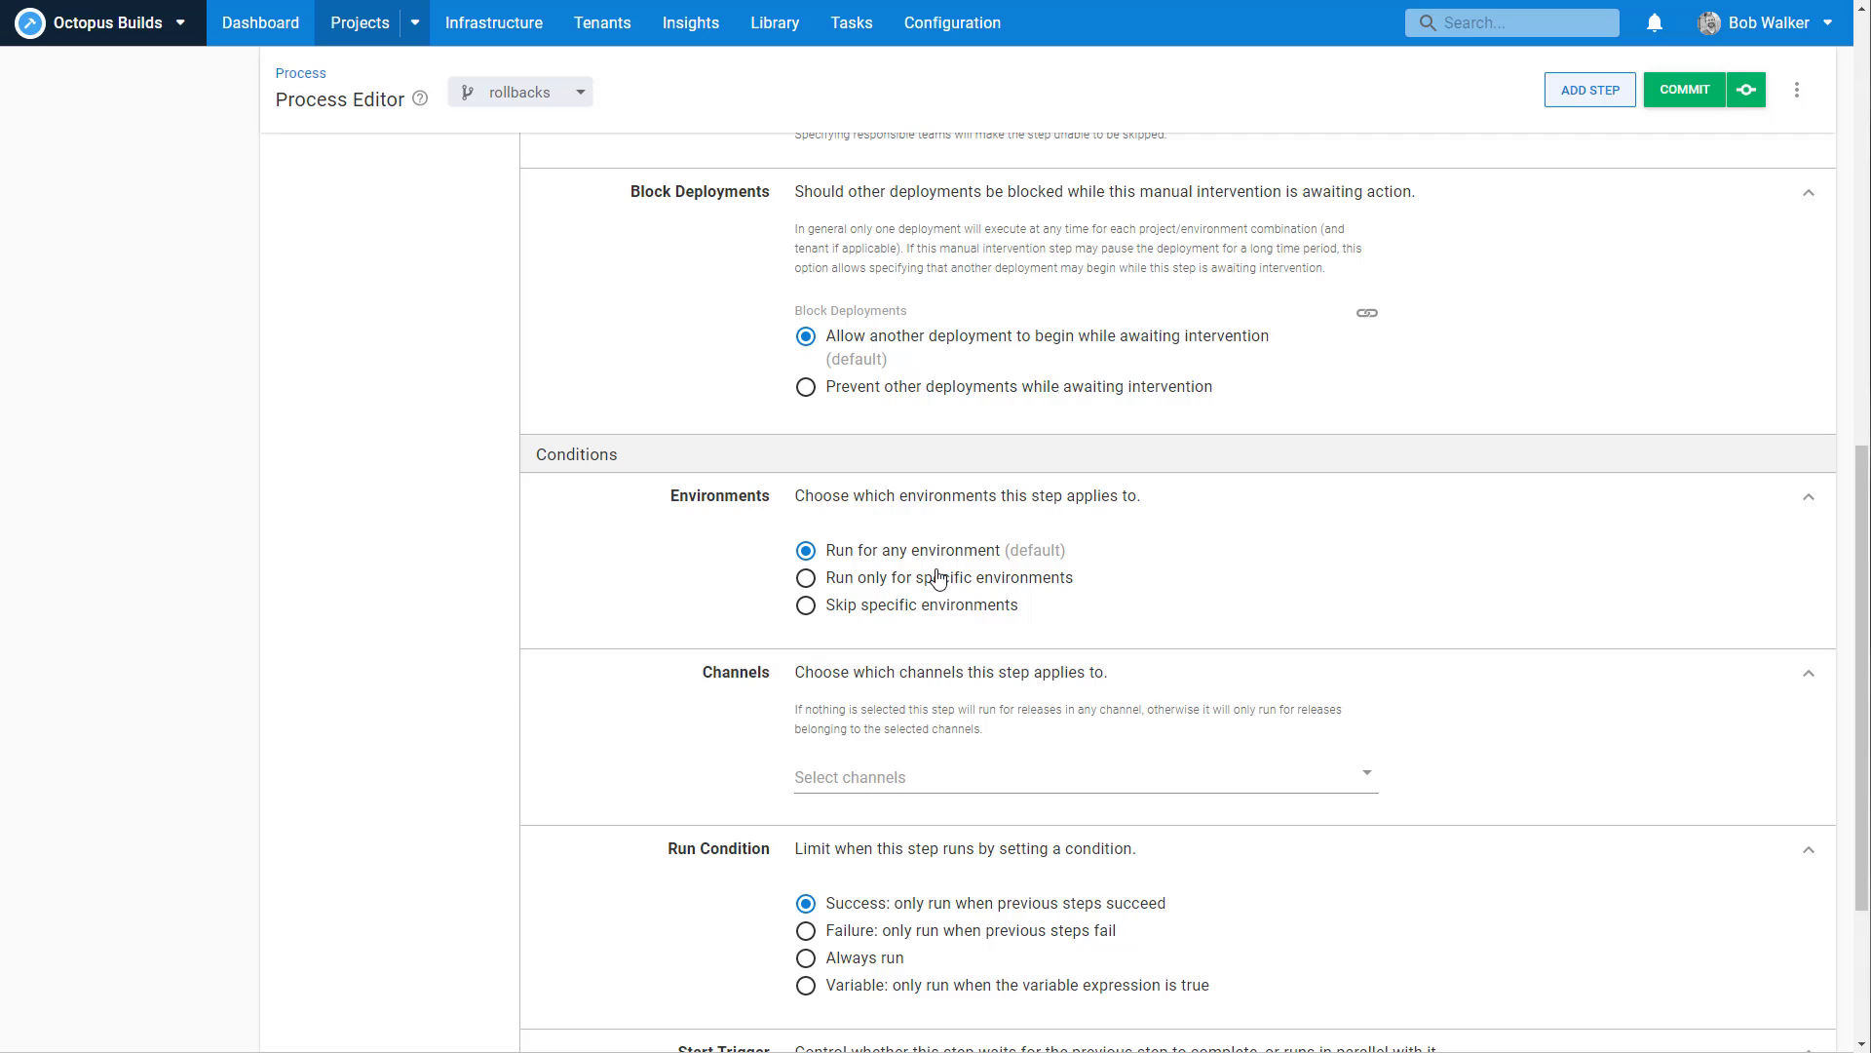
pyautogui.click(927, 608)
pyautogui.click(903, 650)
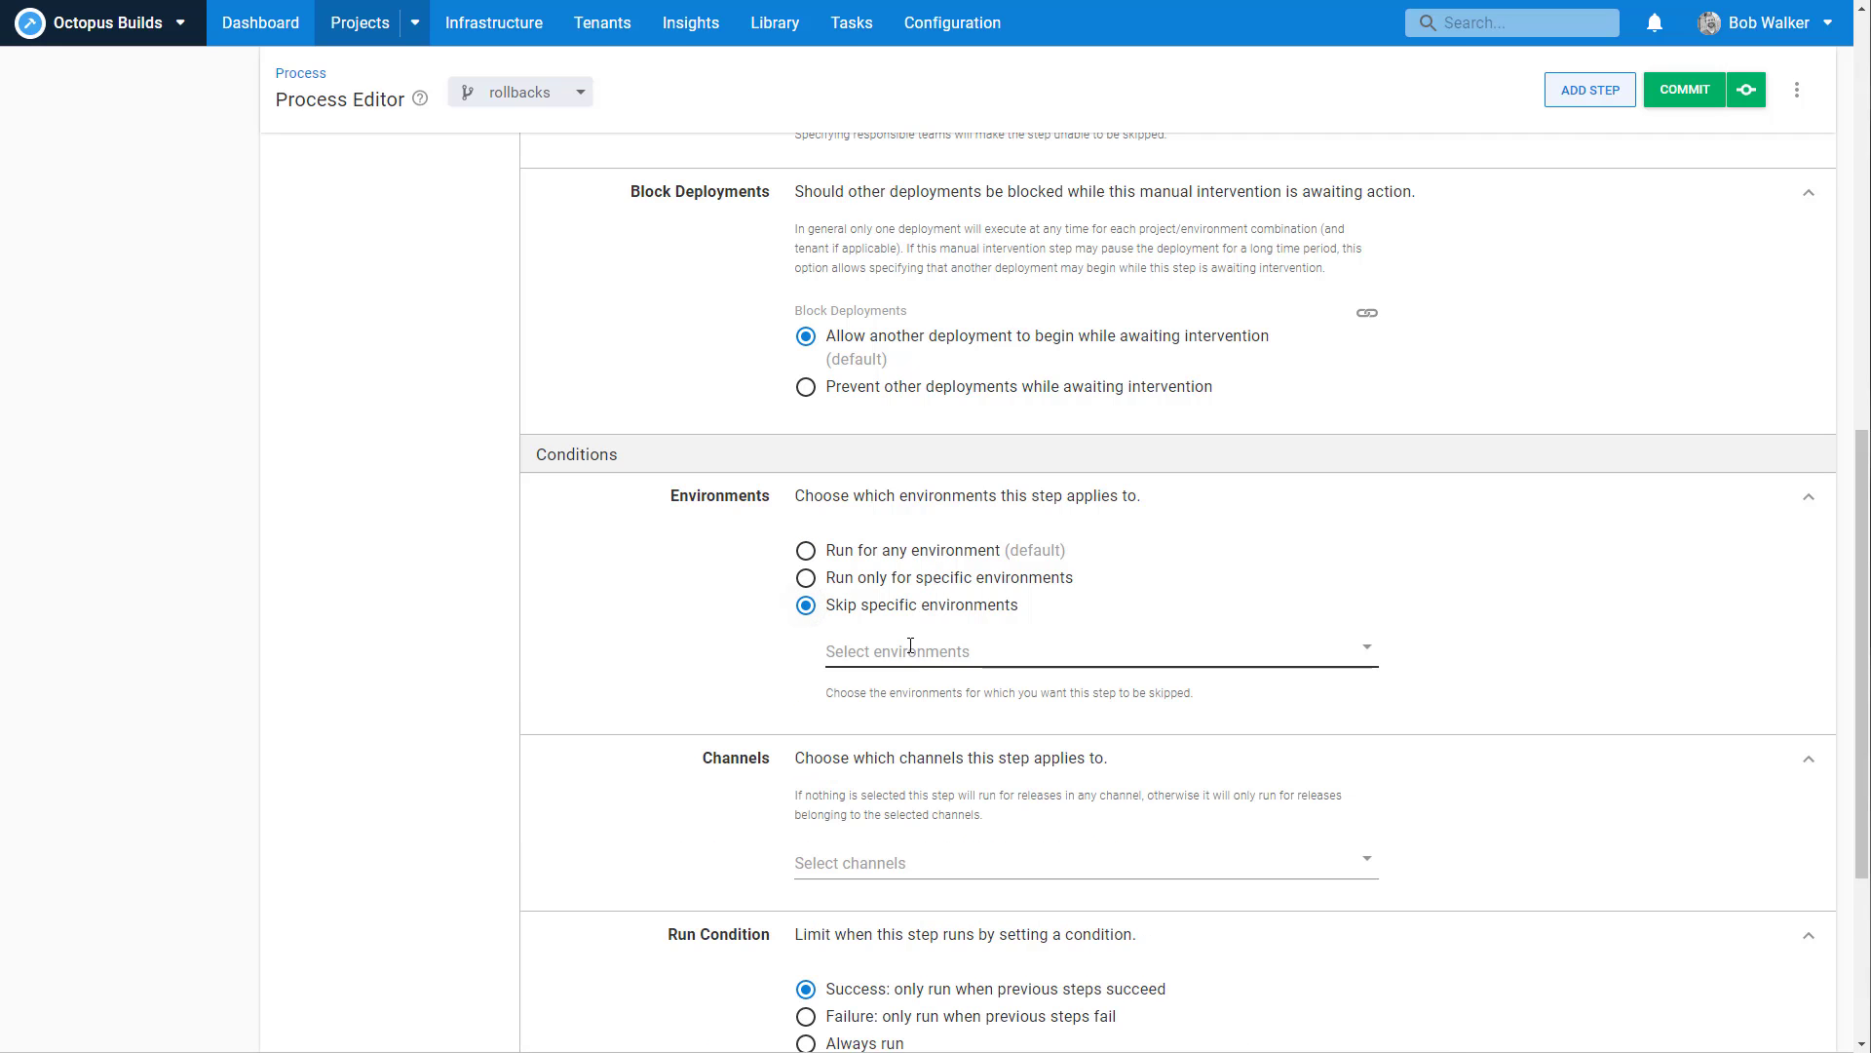
pyautogui.click(908, 701)
pyautogui.press('Escape')
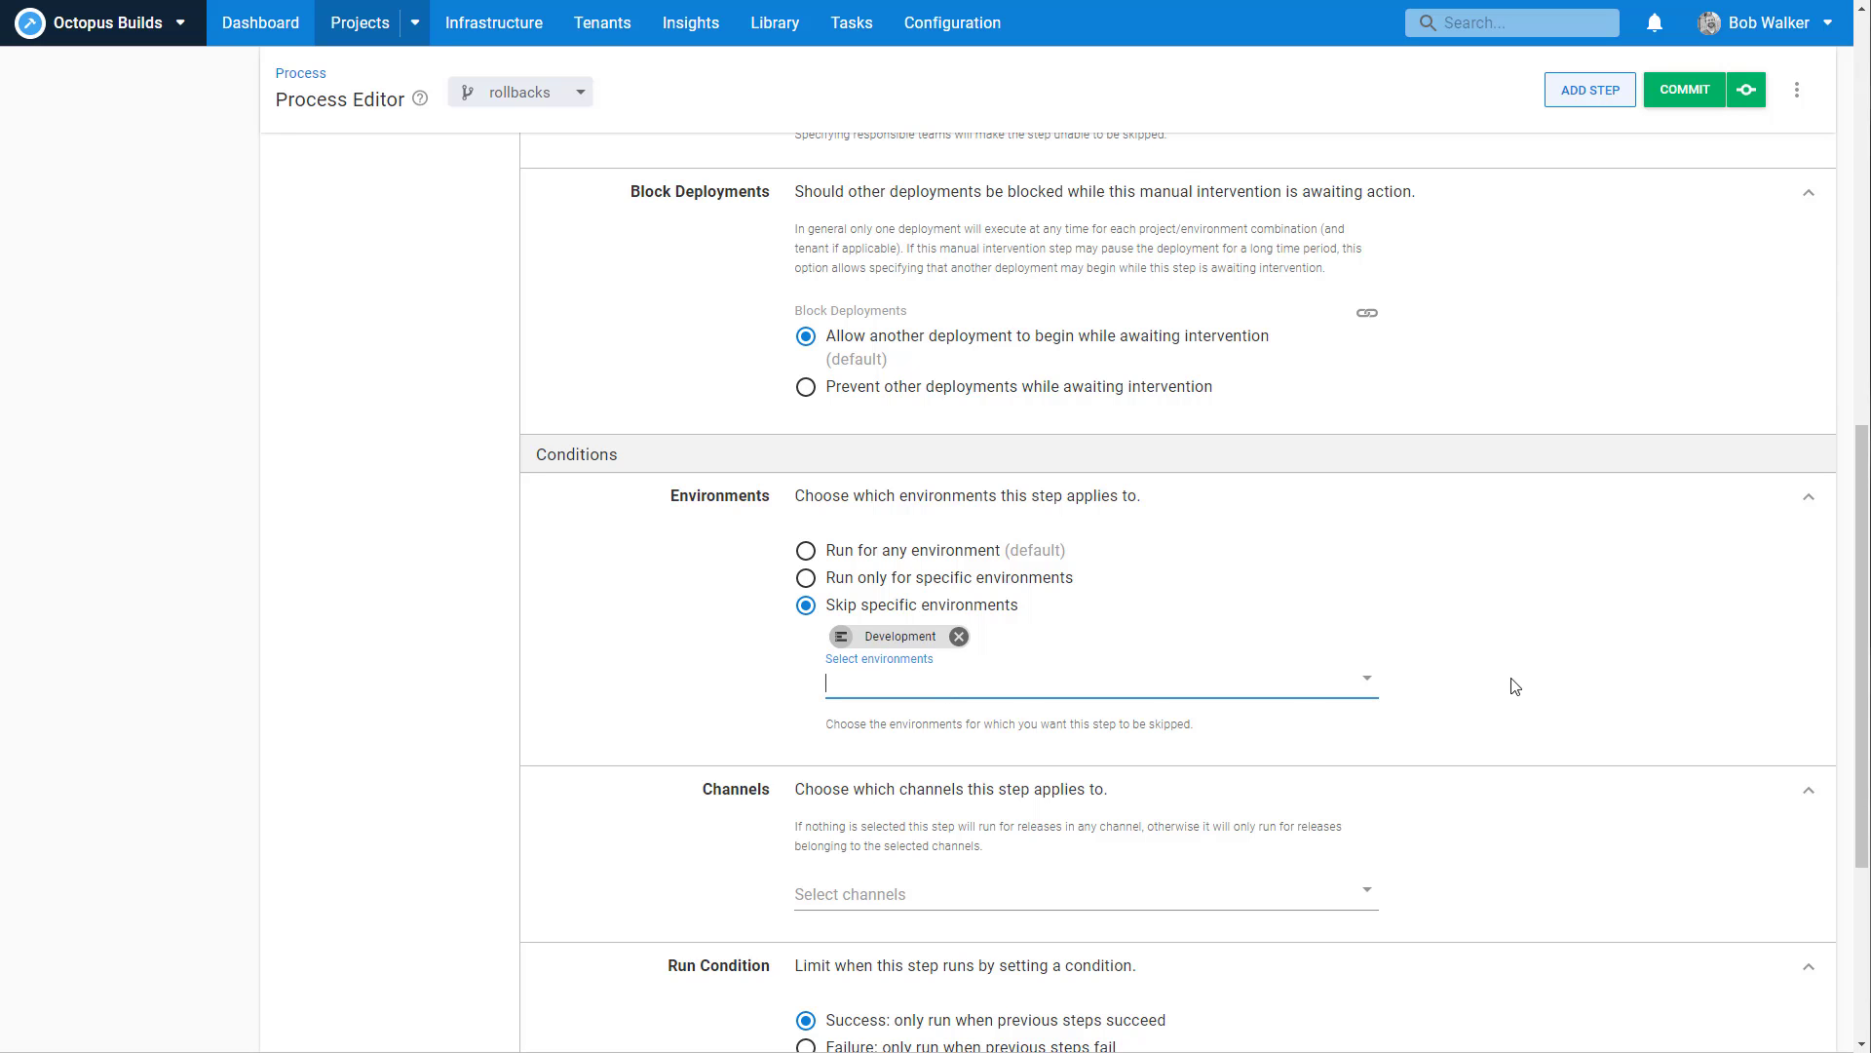
# Reorder the steps so Enable Maintenance Mode follows Calculate Deployment Mode, and Verify Trident Application and Disable the Maintenance Mode follow Deploy Trident.Web.
pyautogui.scroll(10, 1515, 686)
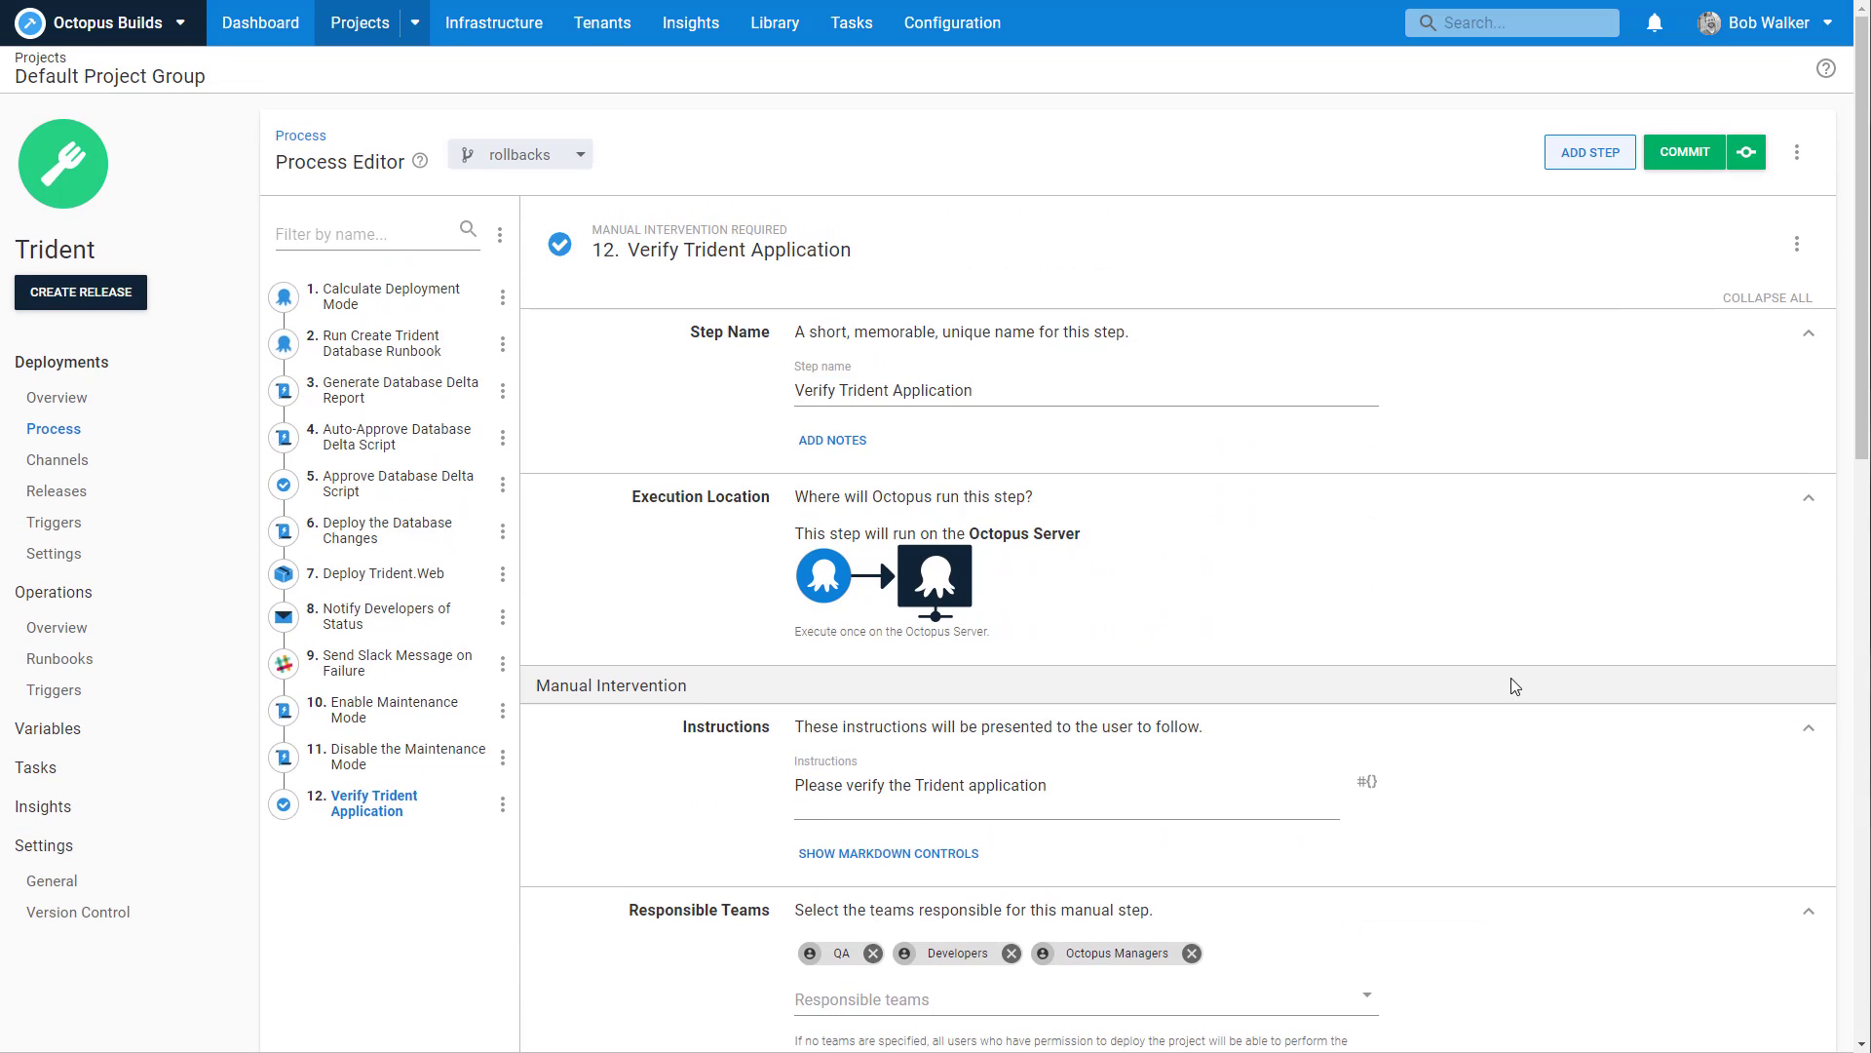
pyautogui.click(500, 235)
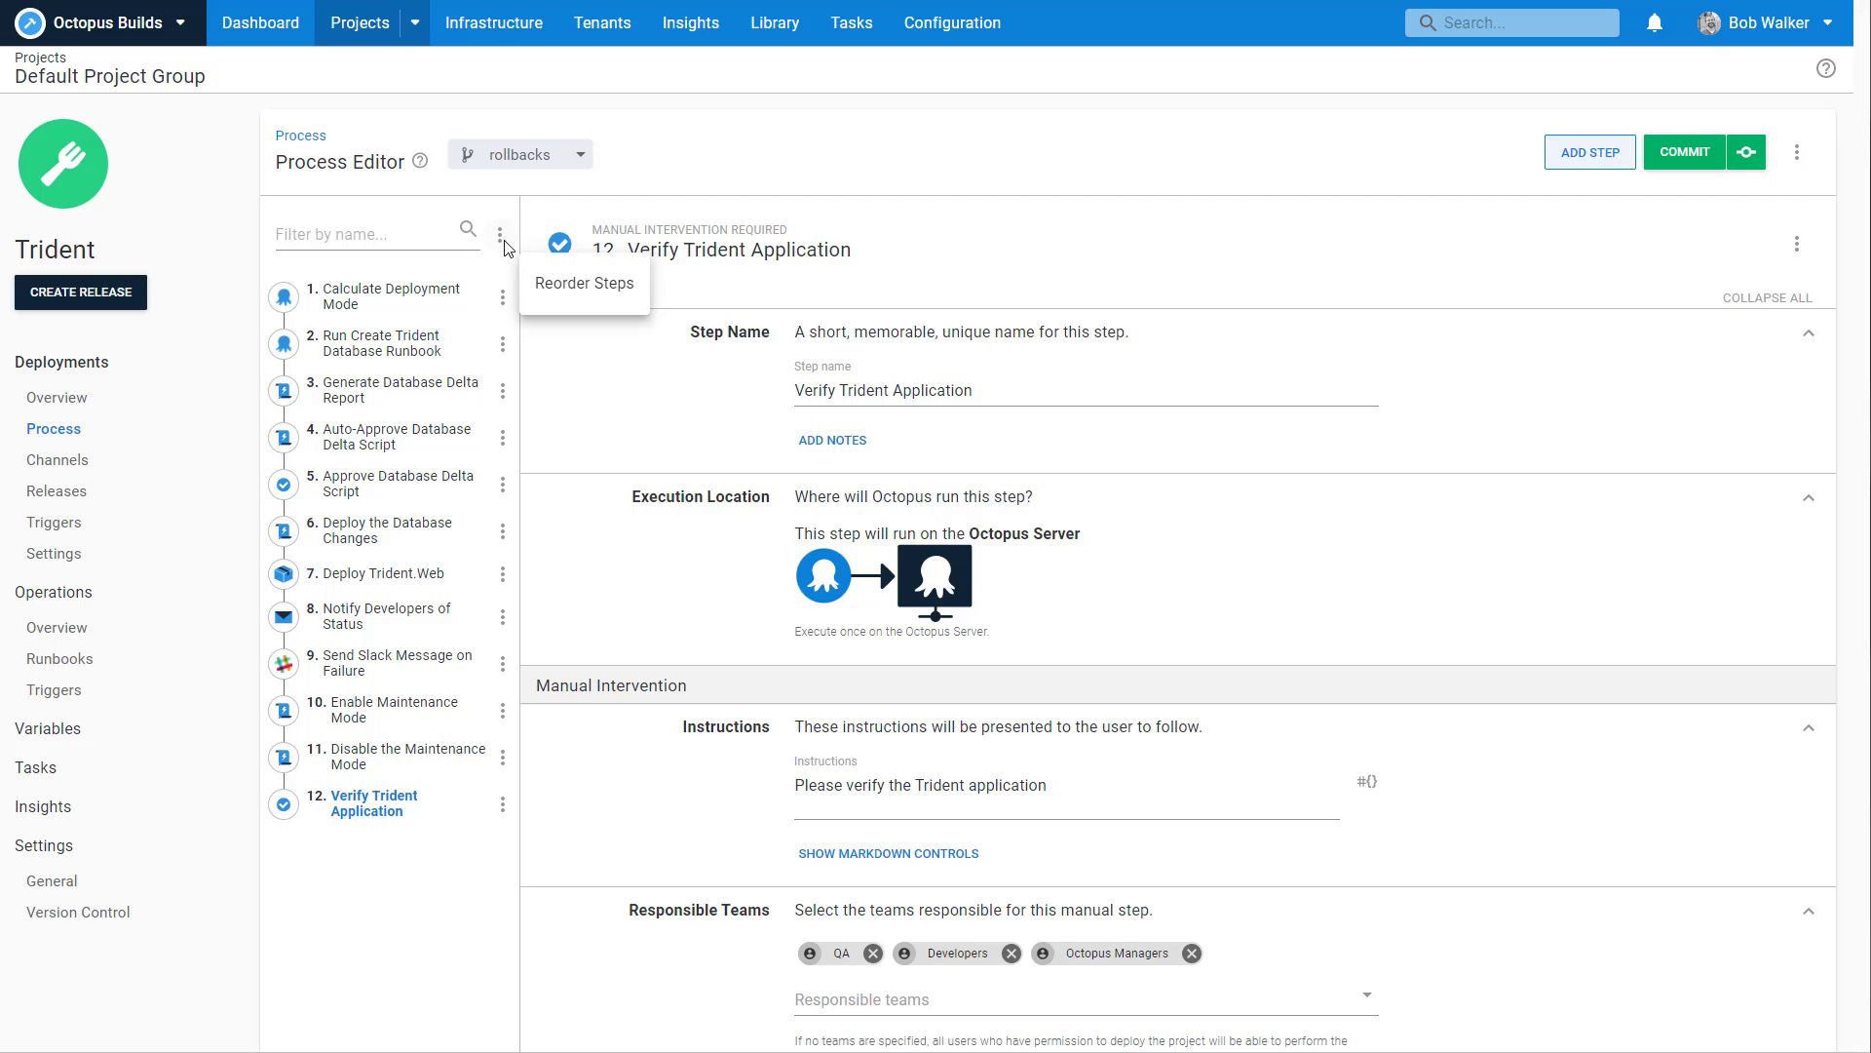
pyautogui.click(545, 281)
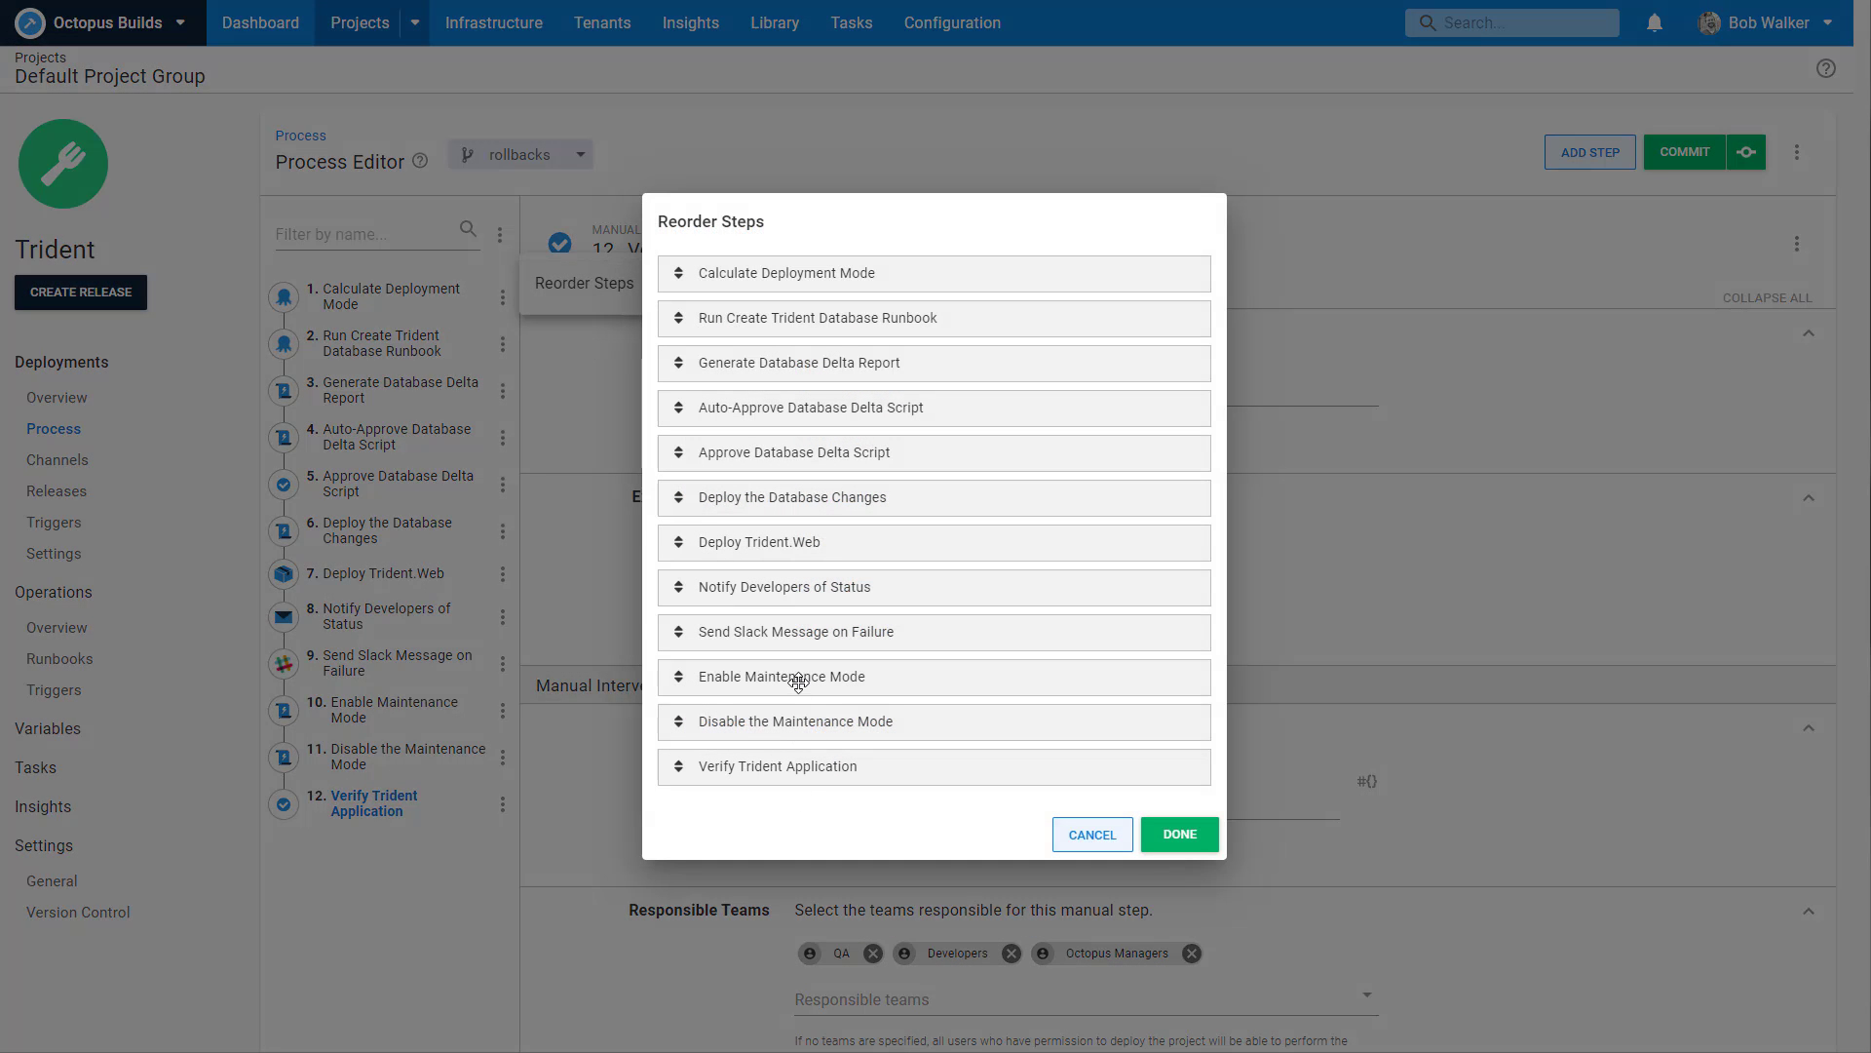
pyautogui.moveTo(793, 676); pyautogui.dragTo(806, 319)
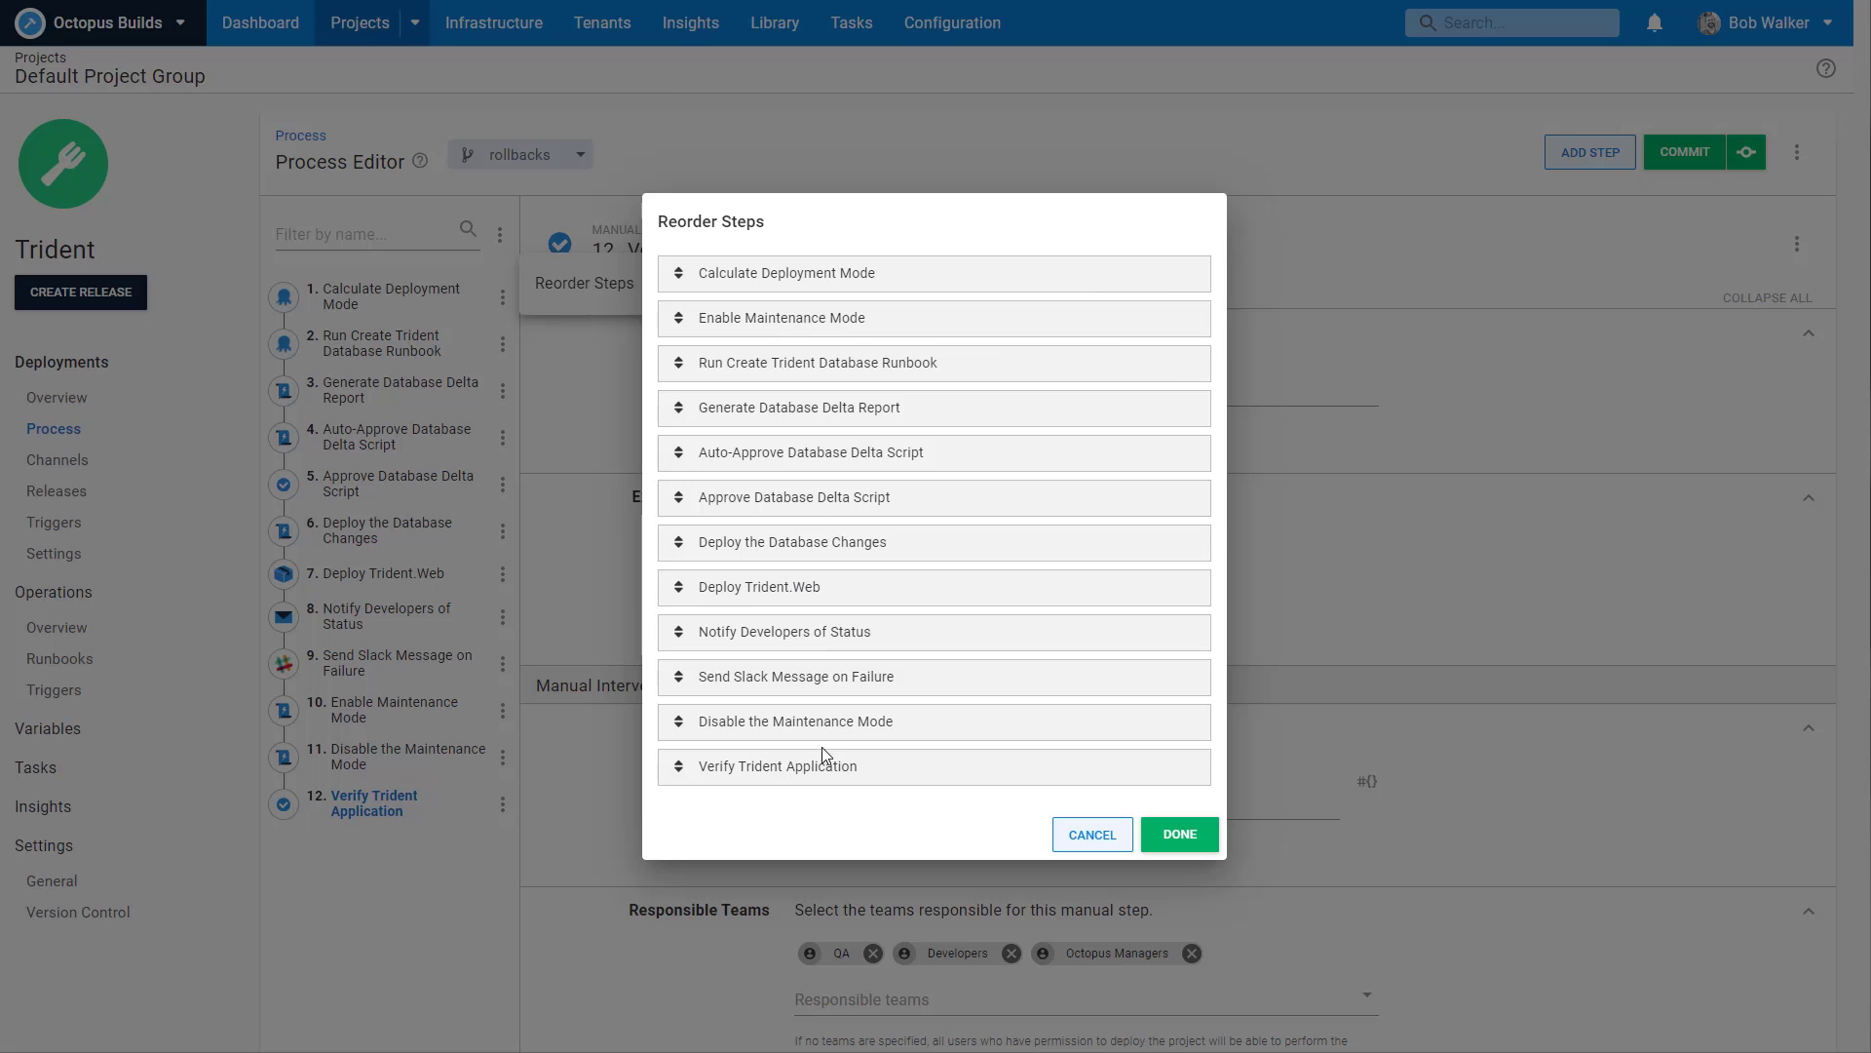
pyautogui.moveTo(811, 766); pyautogui.dragTo(818, 631)
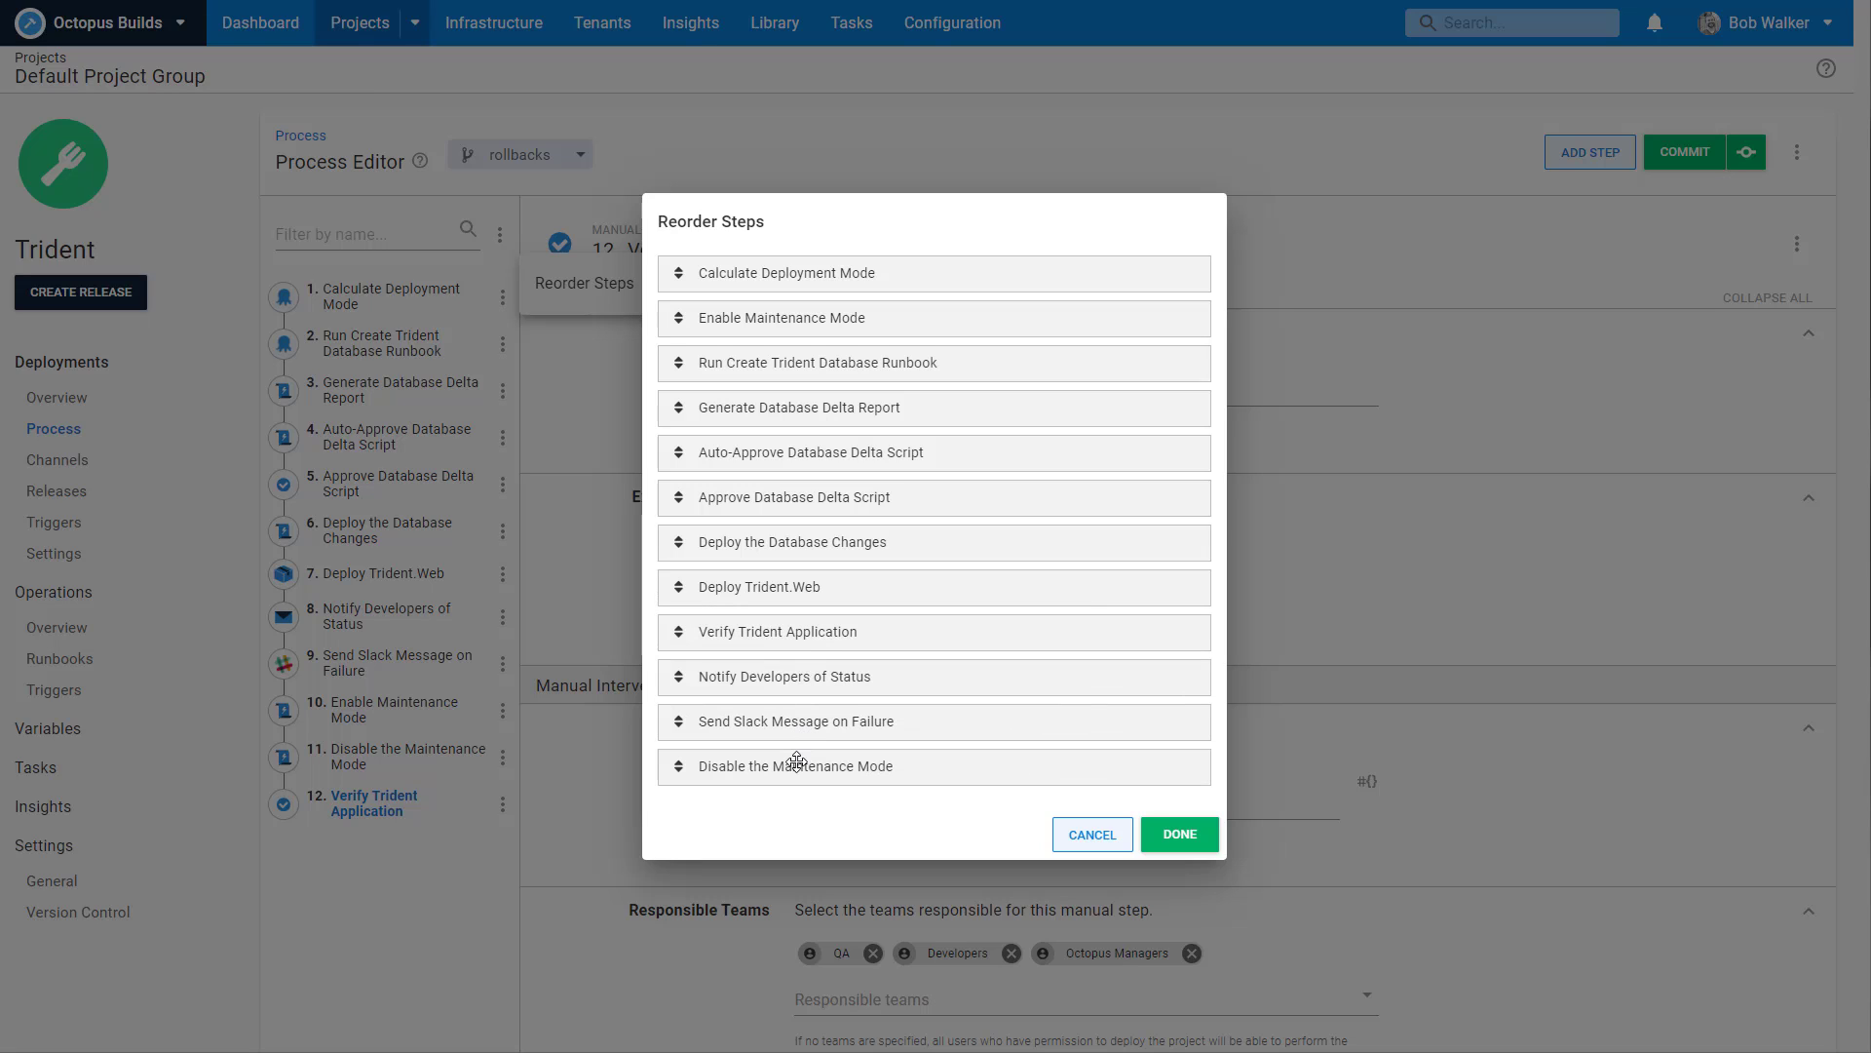
pyautogui.moveTo(797, 761); pyautogui.dragTo(801, 675)
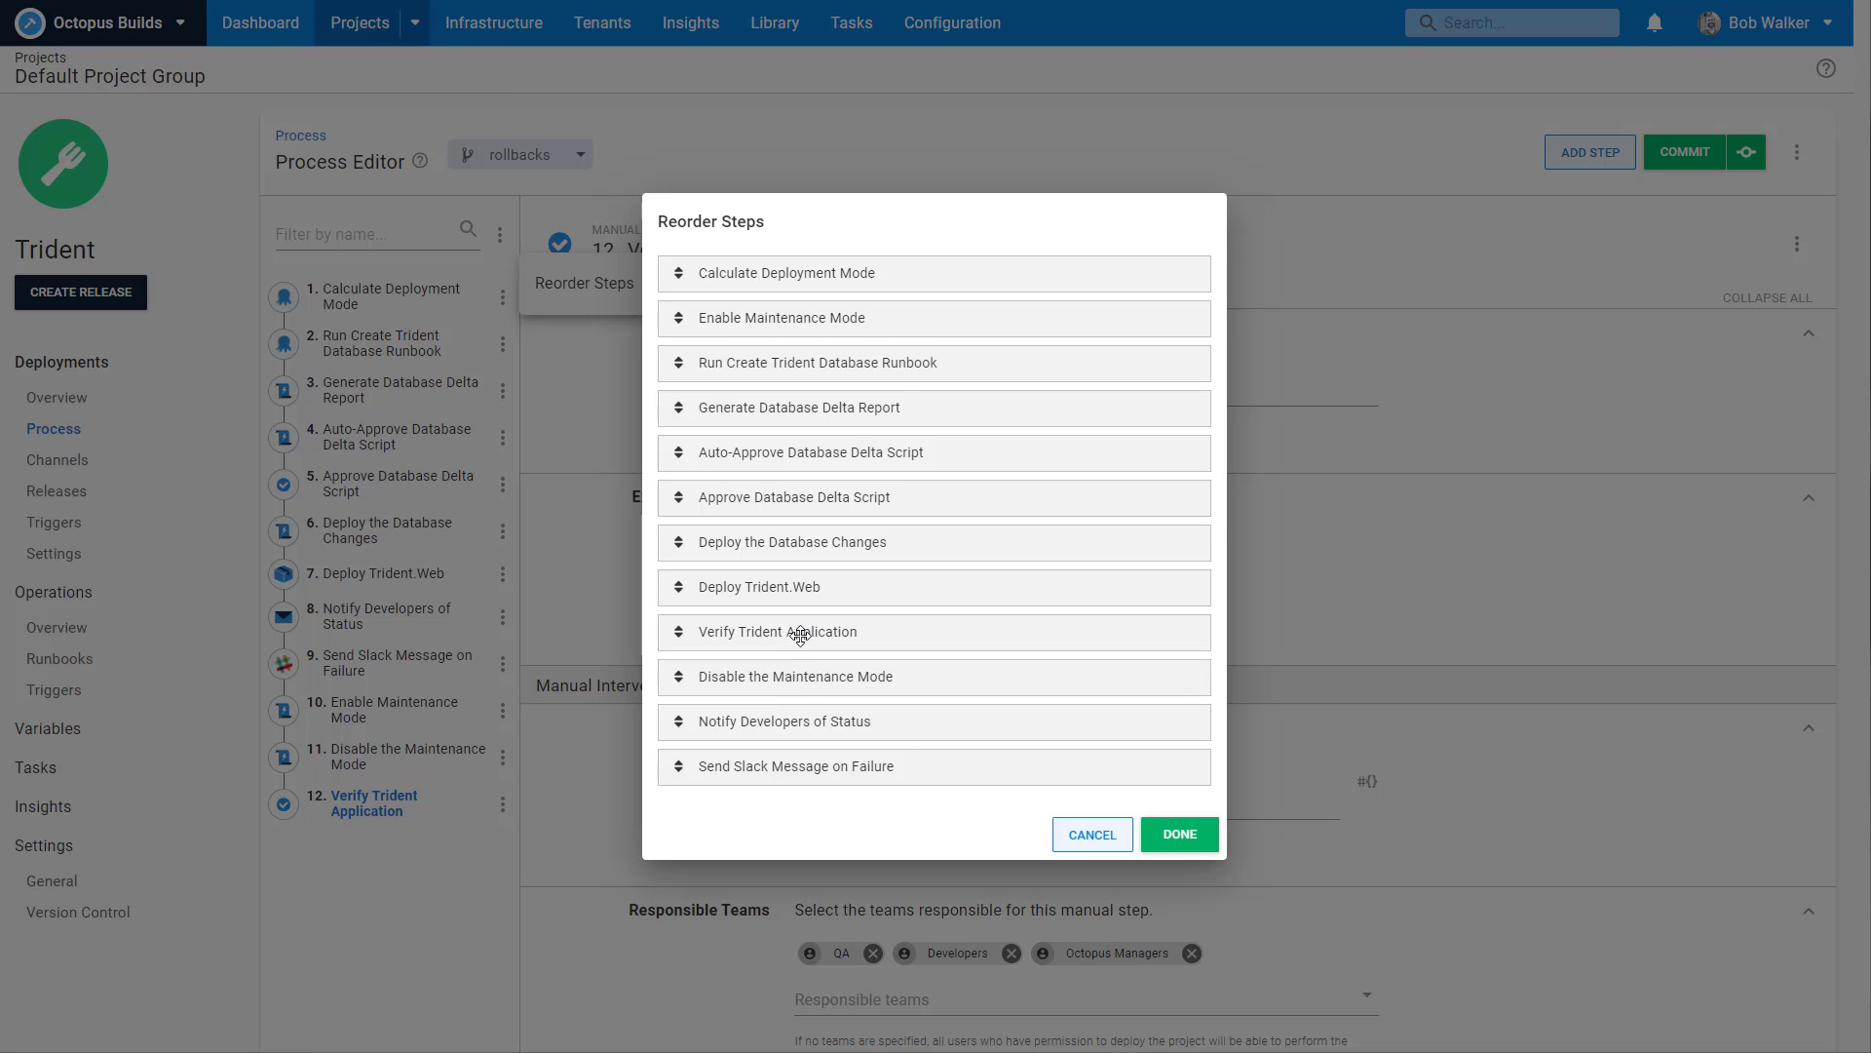
pyautogui.click(1180, 835)
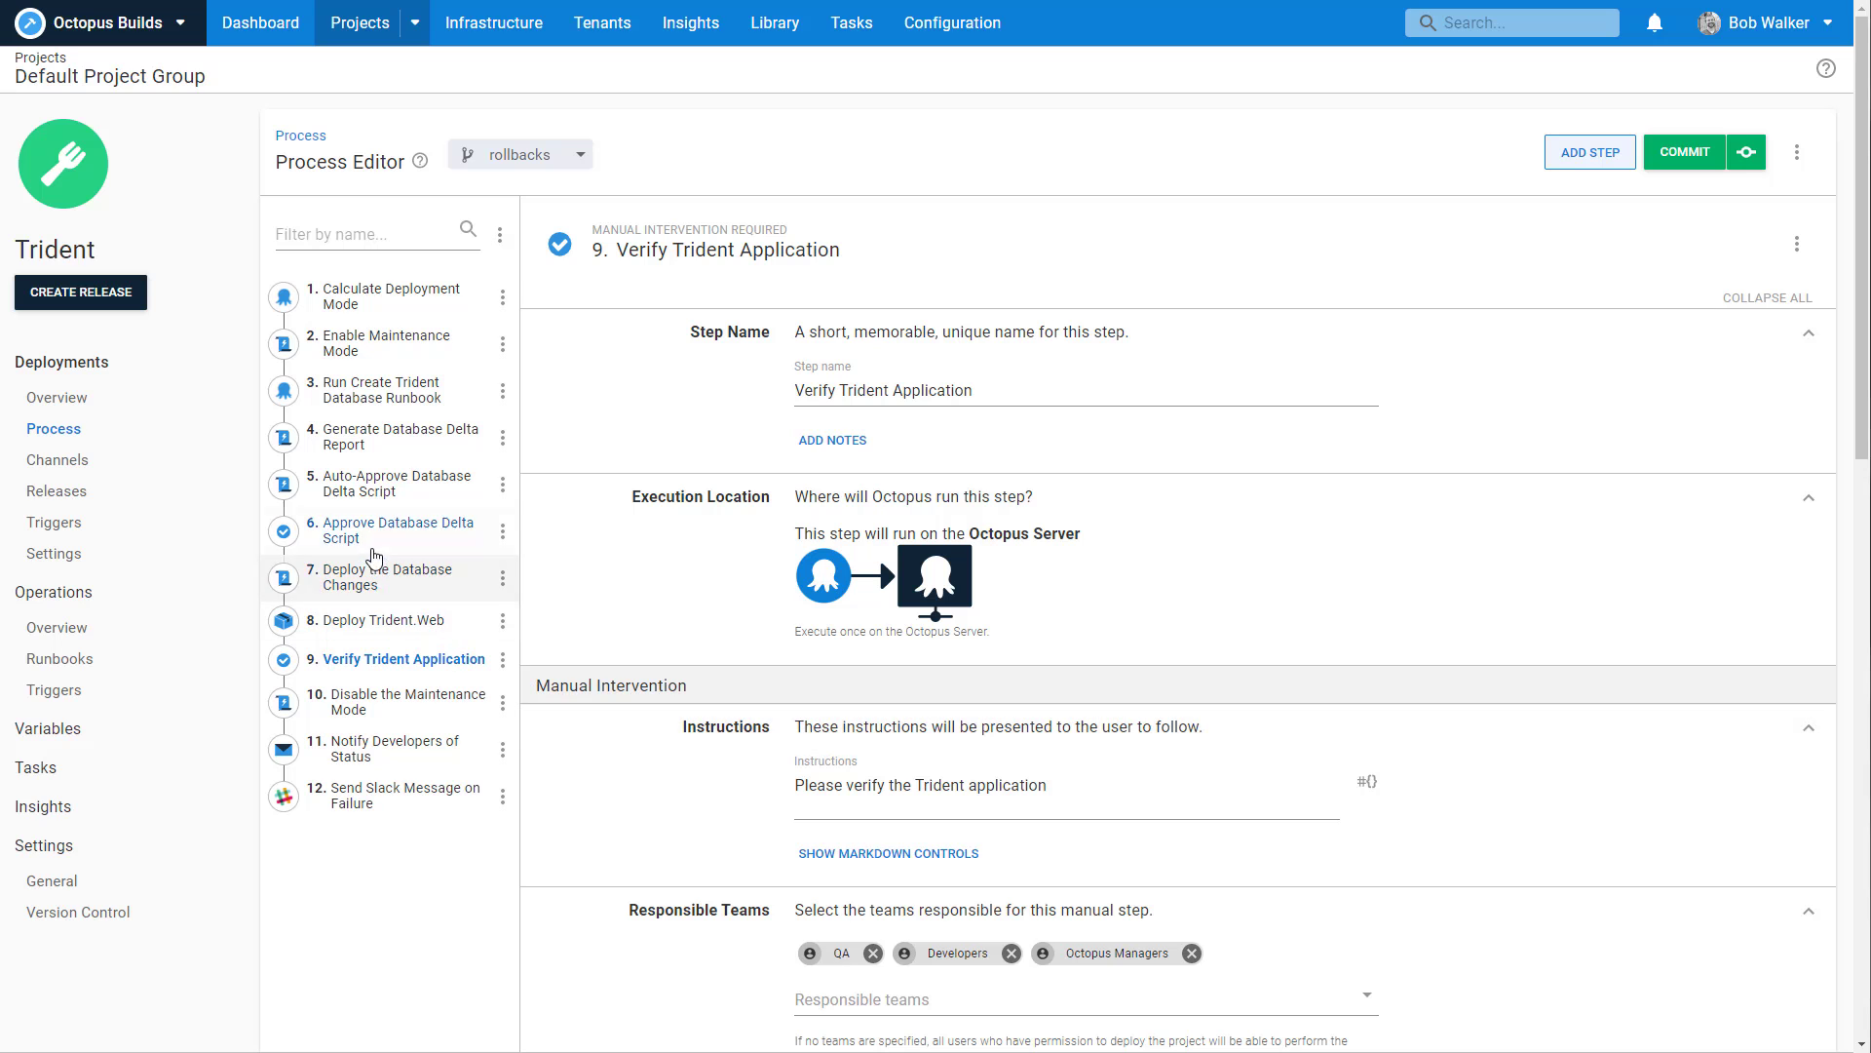
# Set the Approve Database Delta Script step to skip the Staging environment.
pyautogui.click(368, 534)
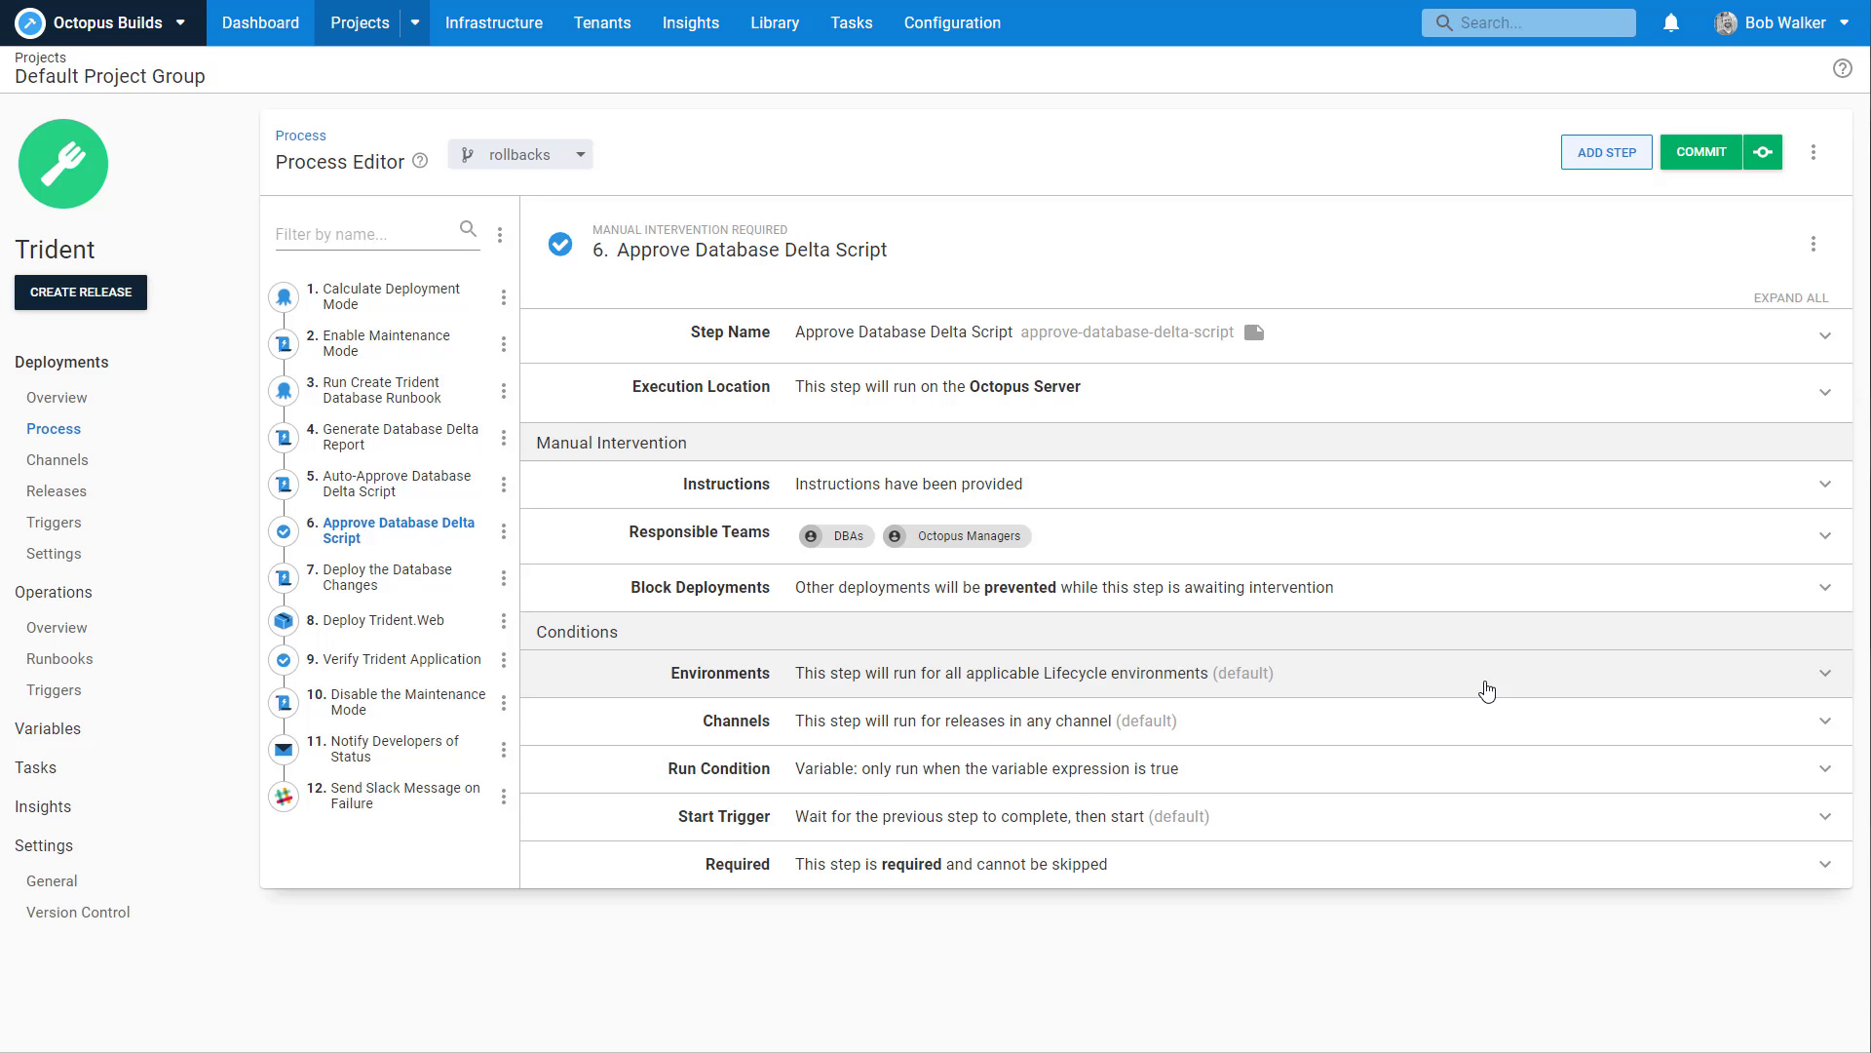
pyautogui.click(1486, 690)
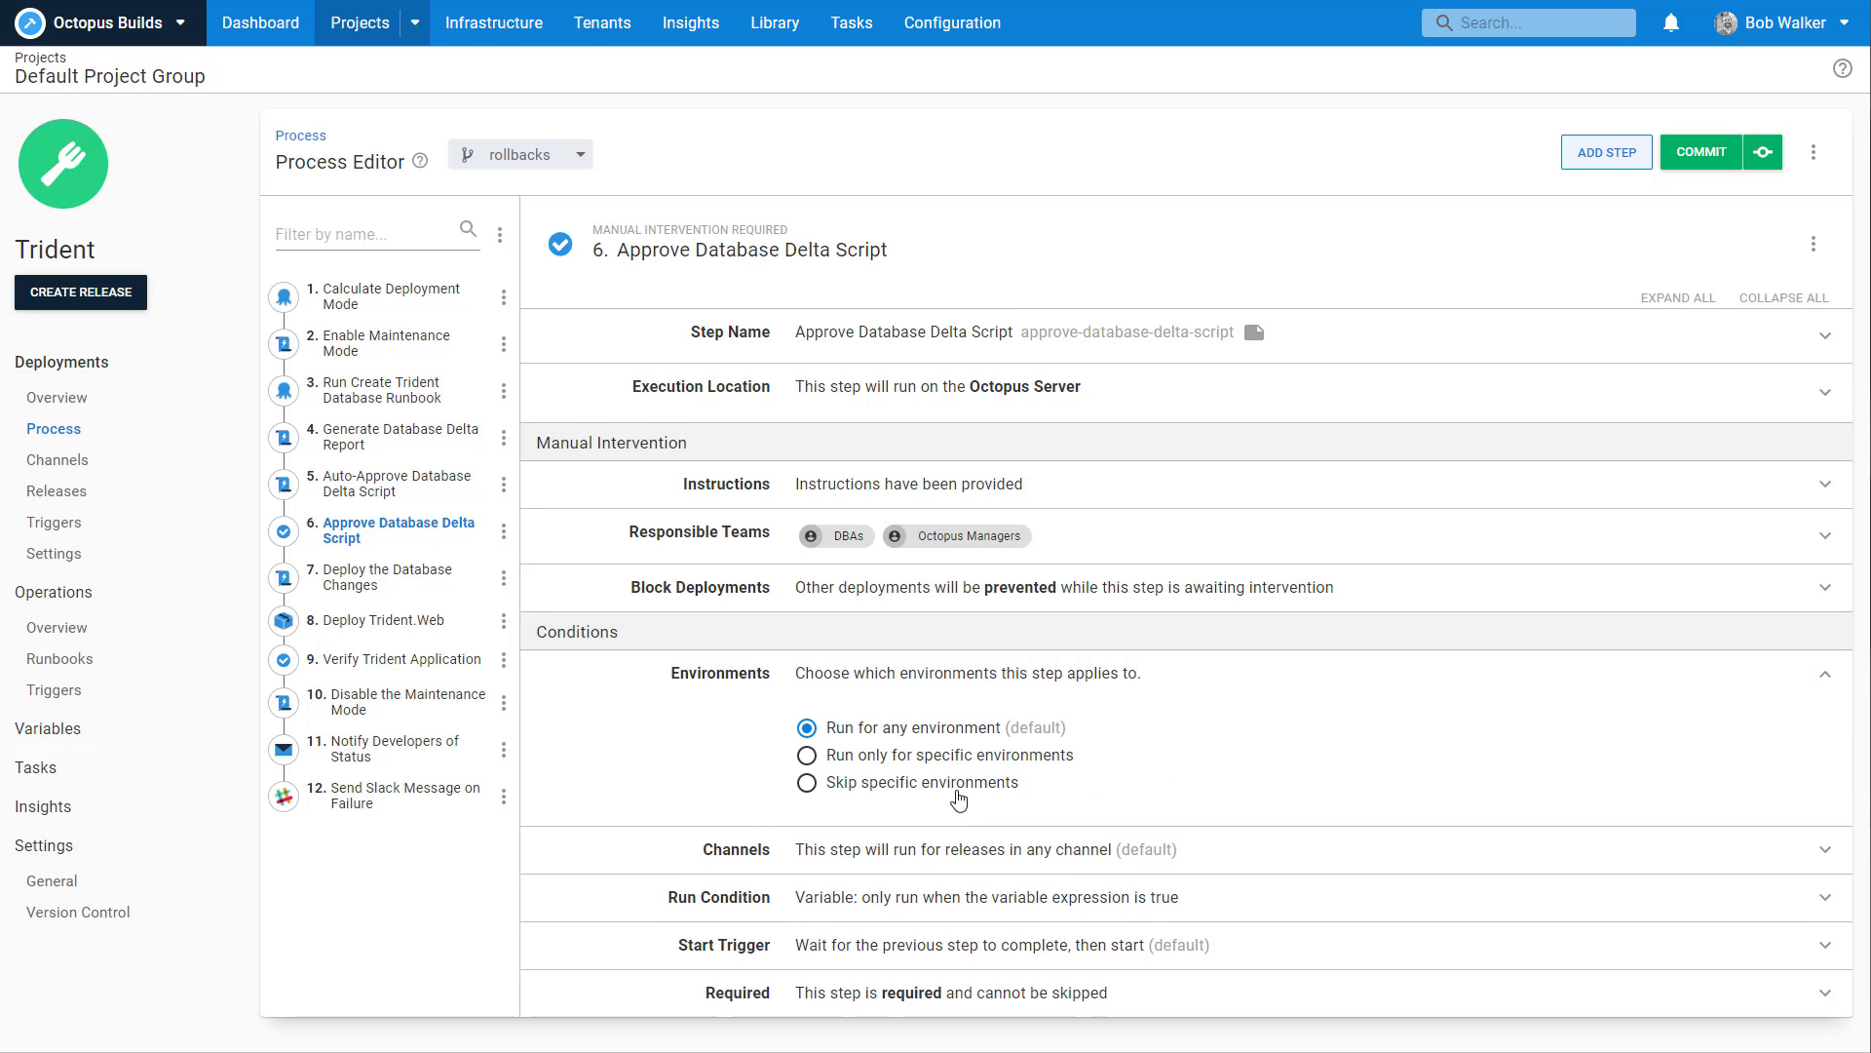
pyautogui.click(958, 792)
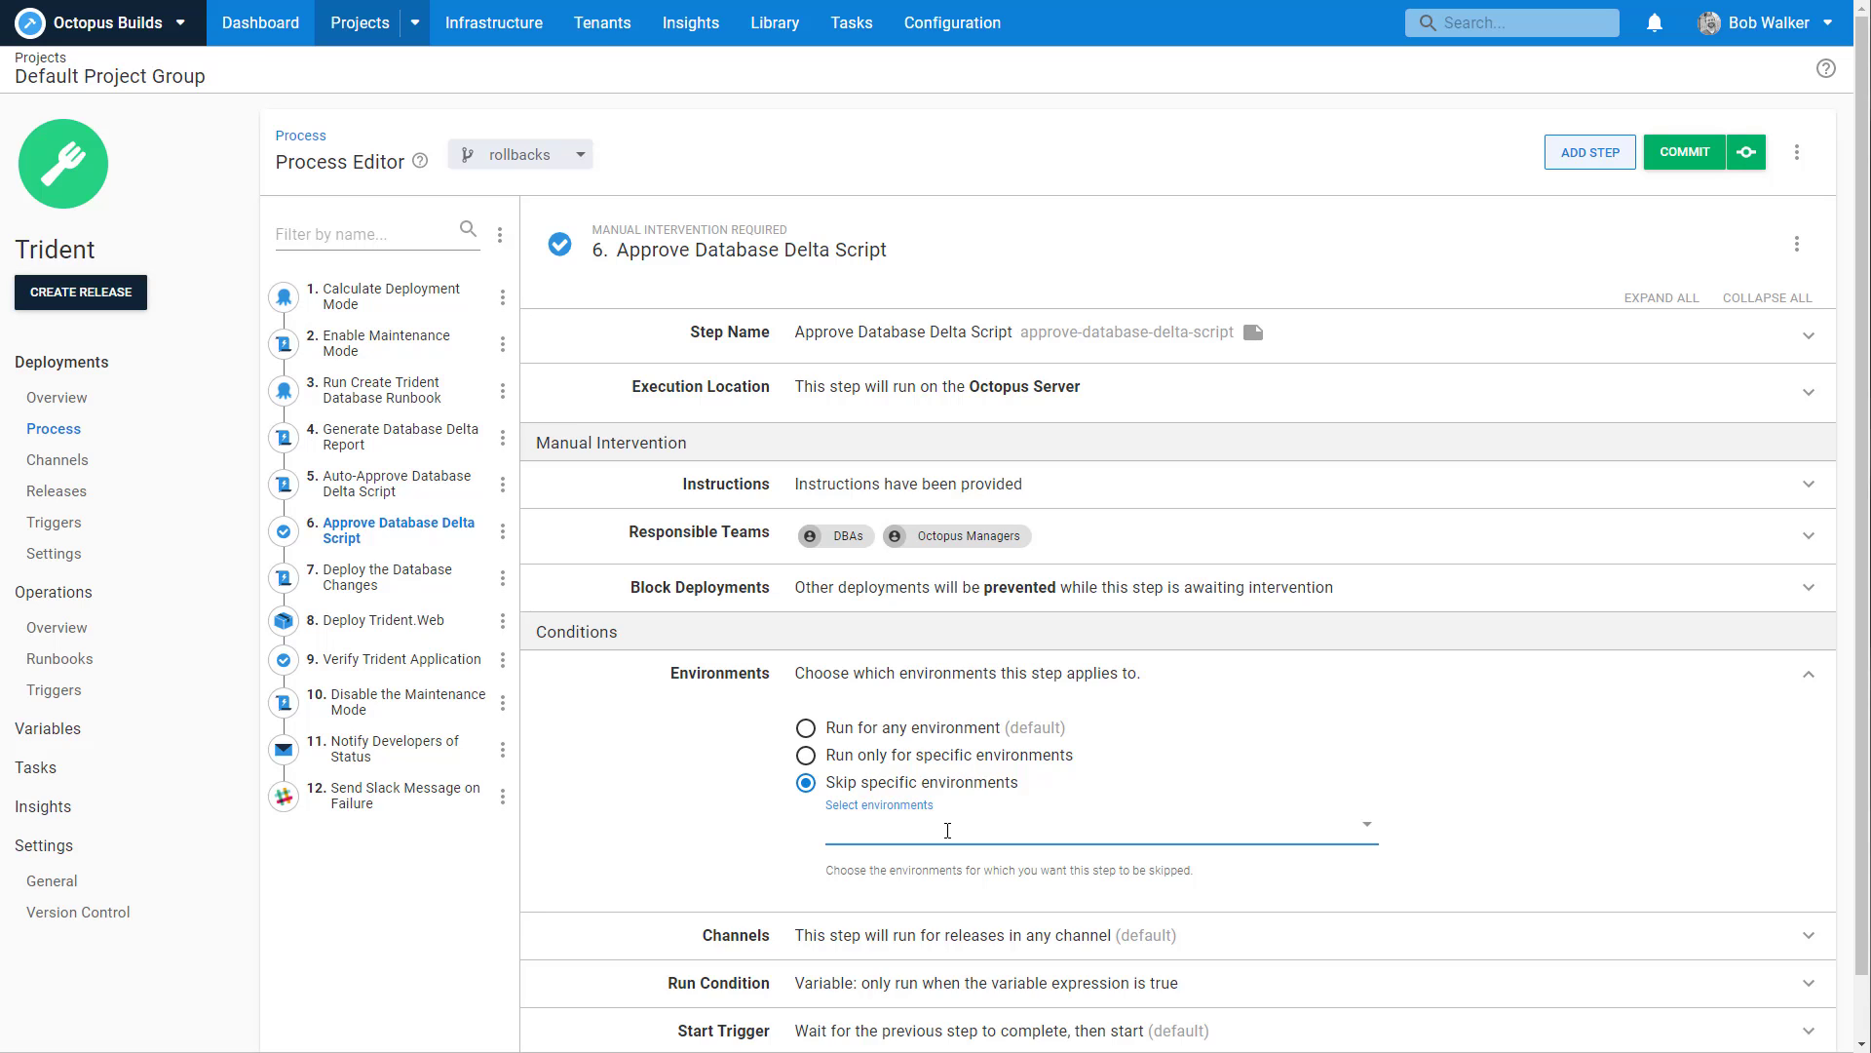
pyautogui.click(947, 830)
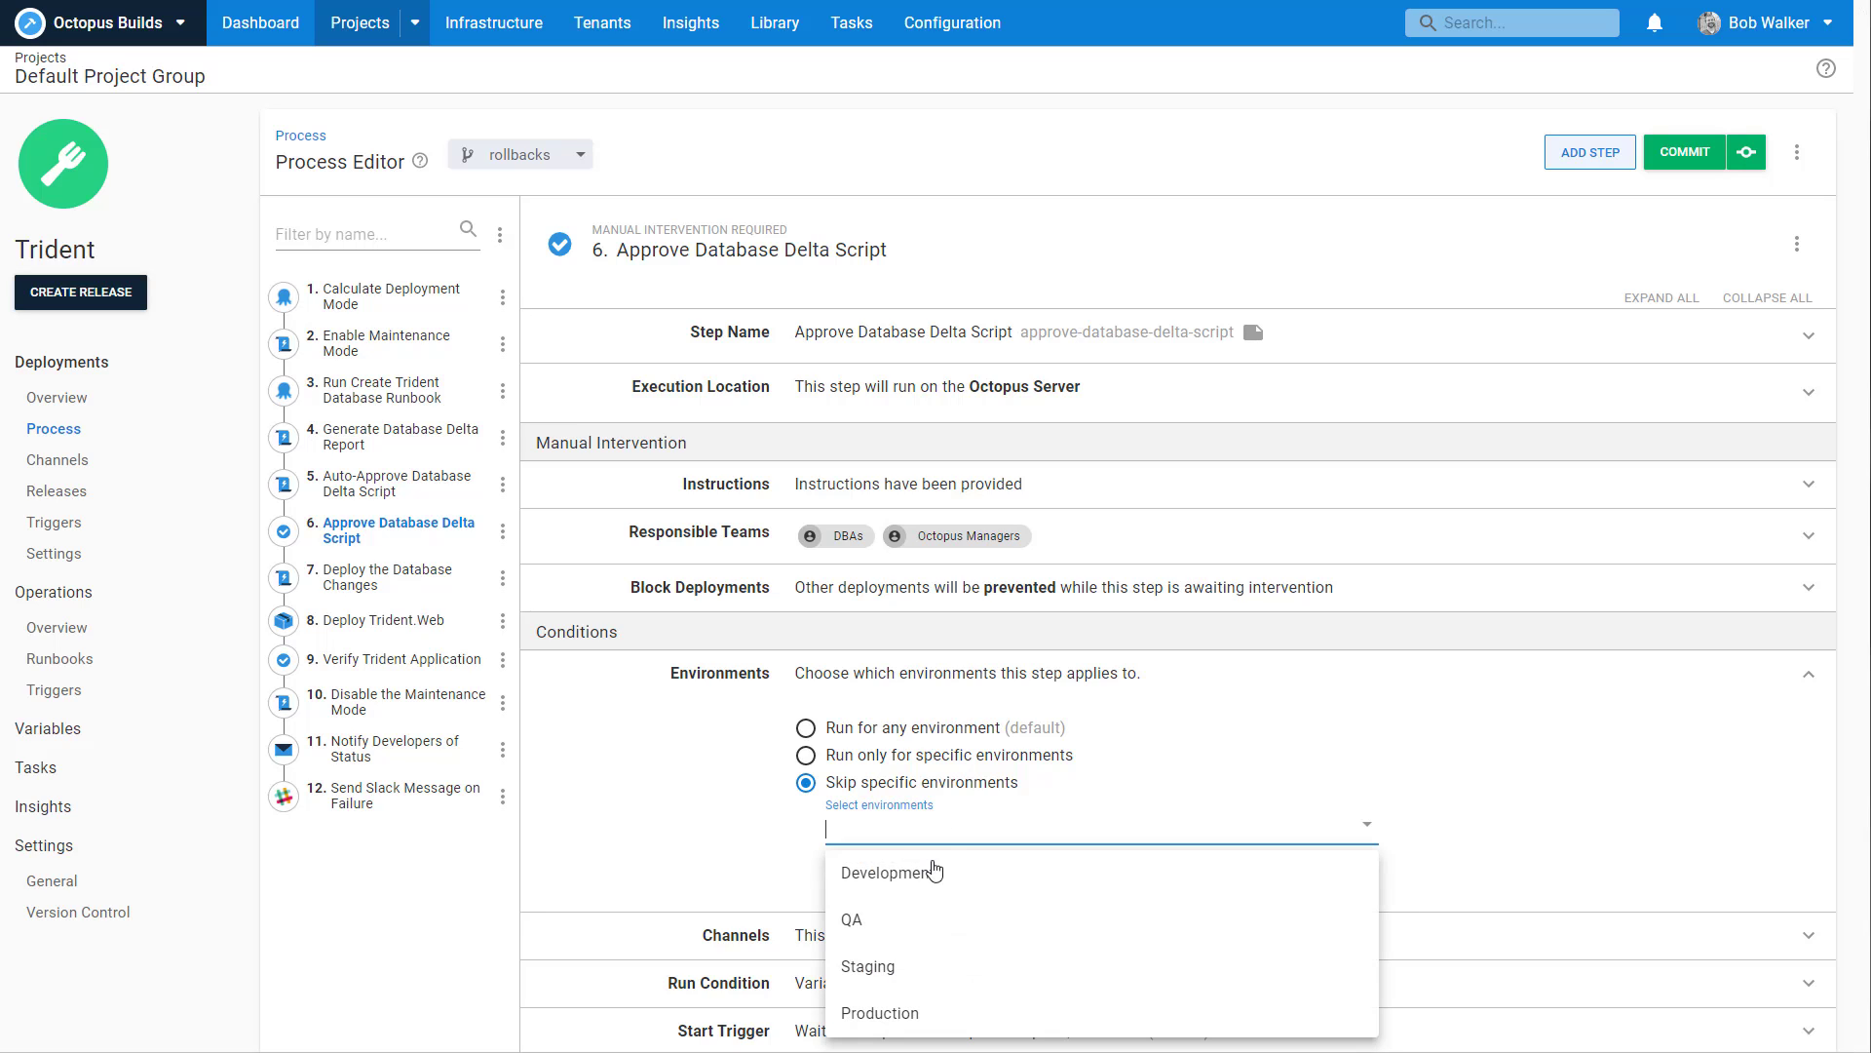
pyautogui.click(896, 968)
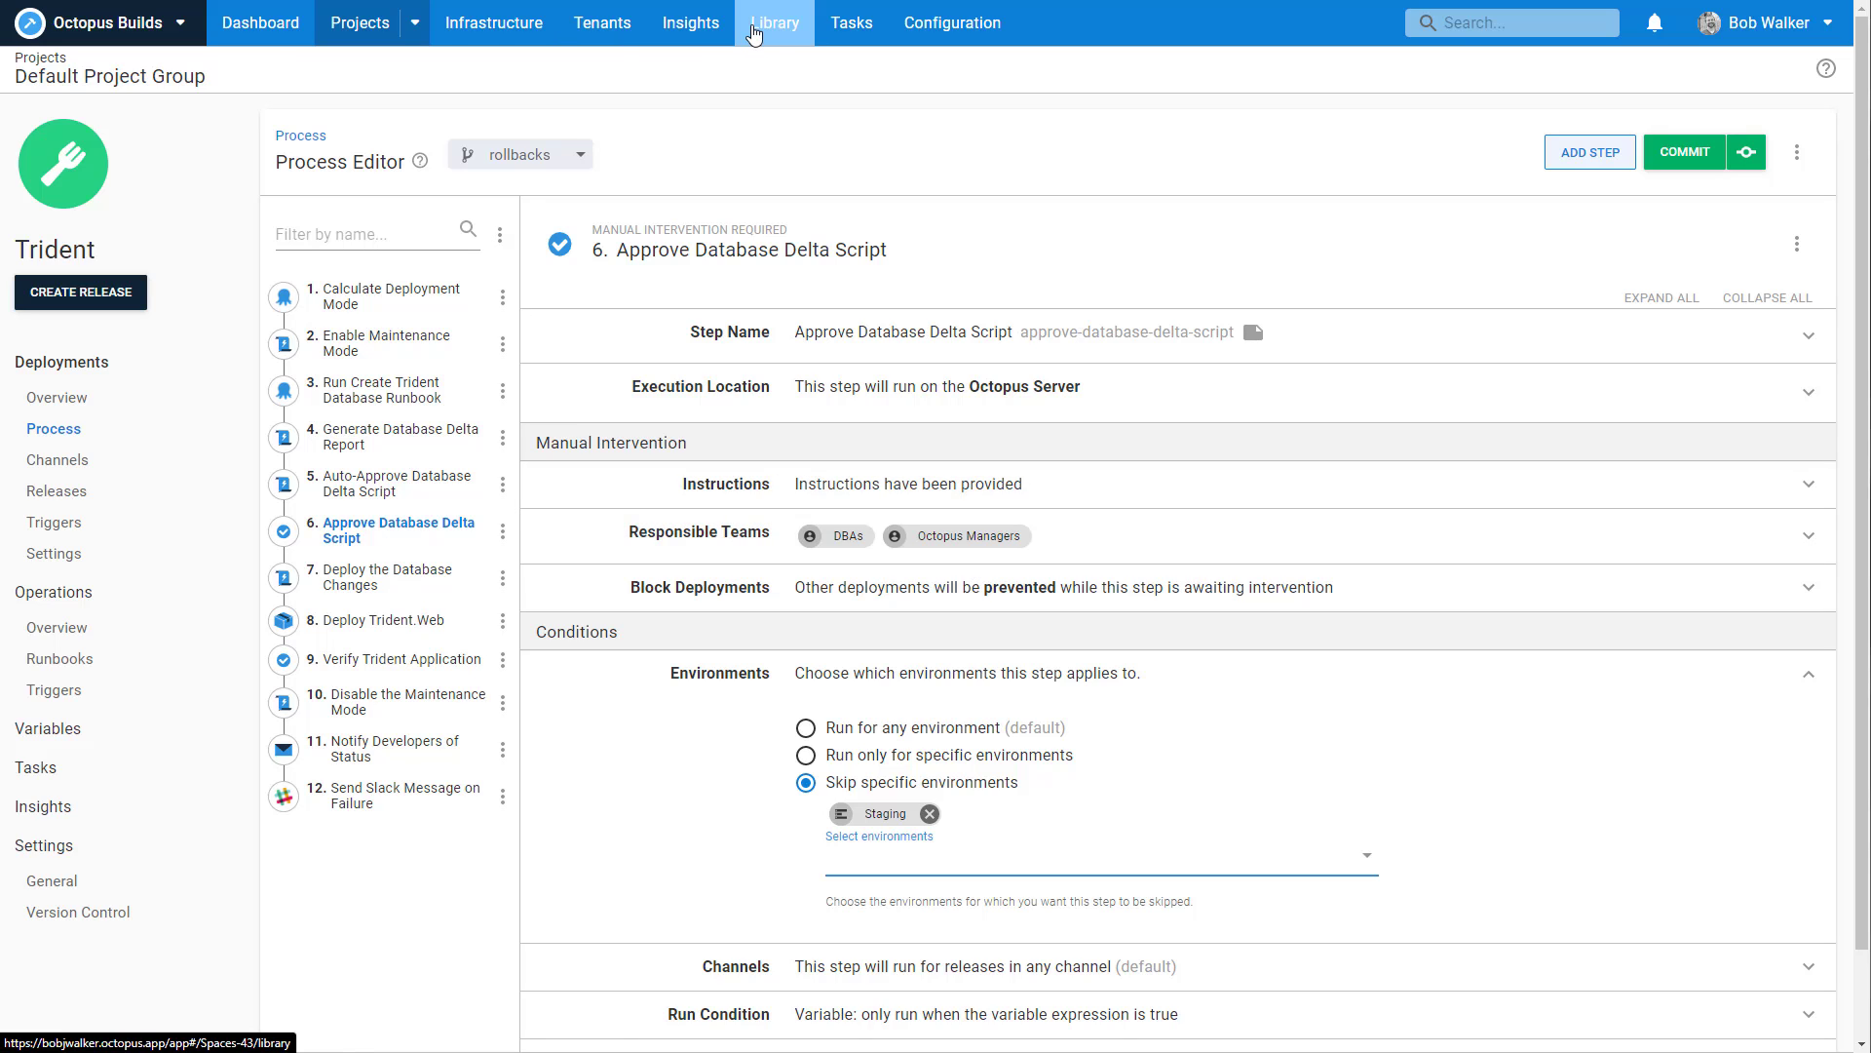
# Check the Trident deployments overview in a separate tab and return to the process editor.
pyautogui.rightClick(104, 403)
pyautogui.press('Escape')
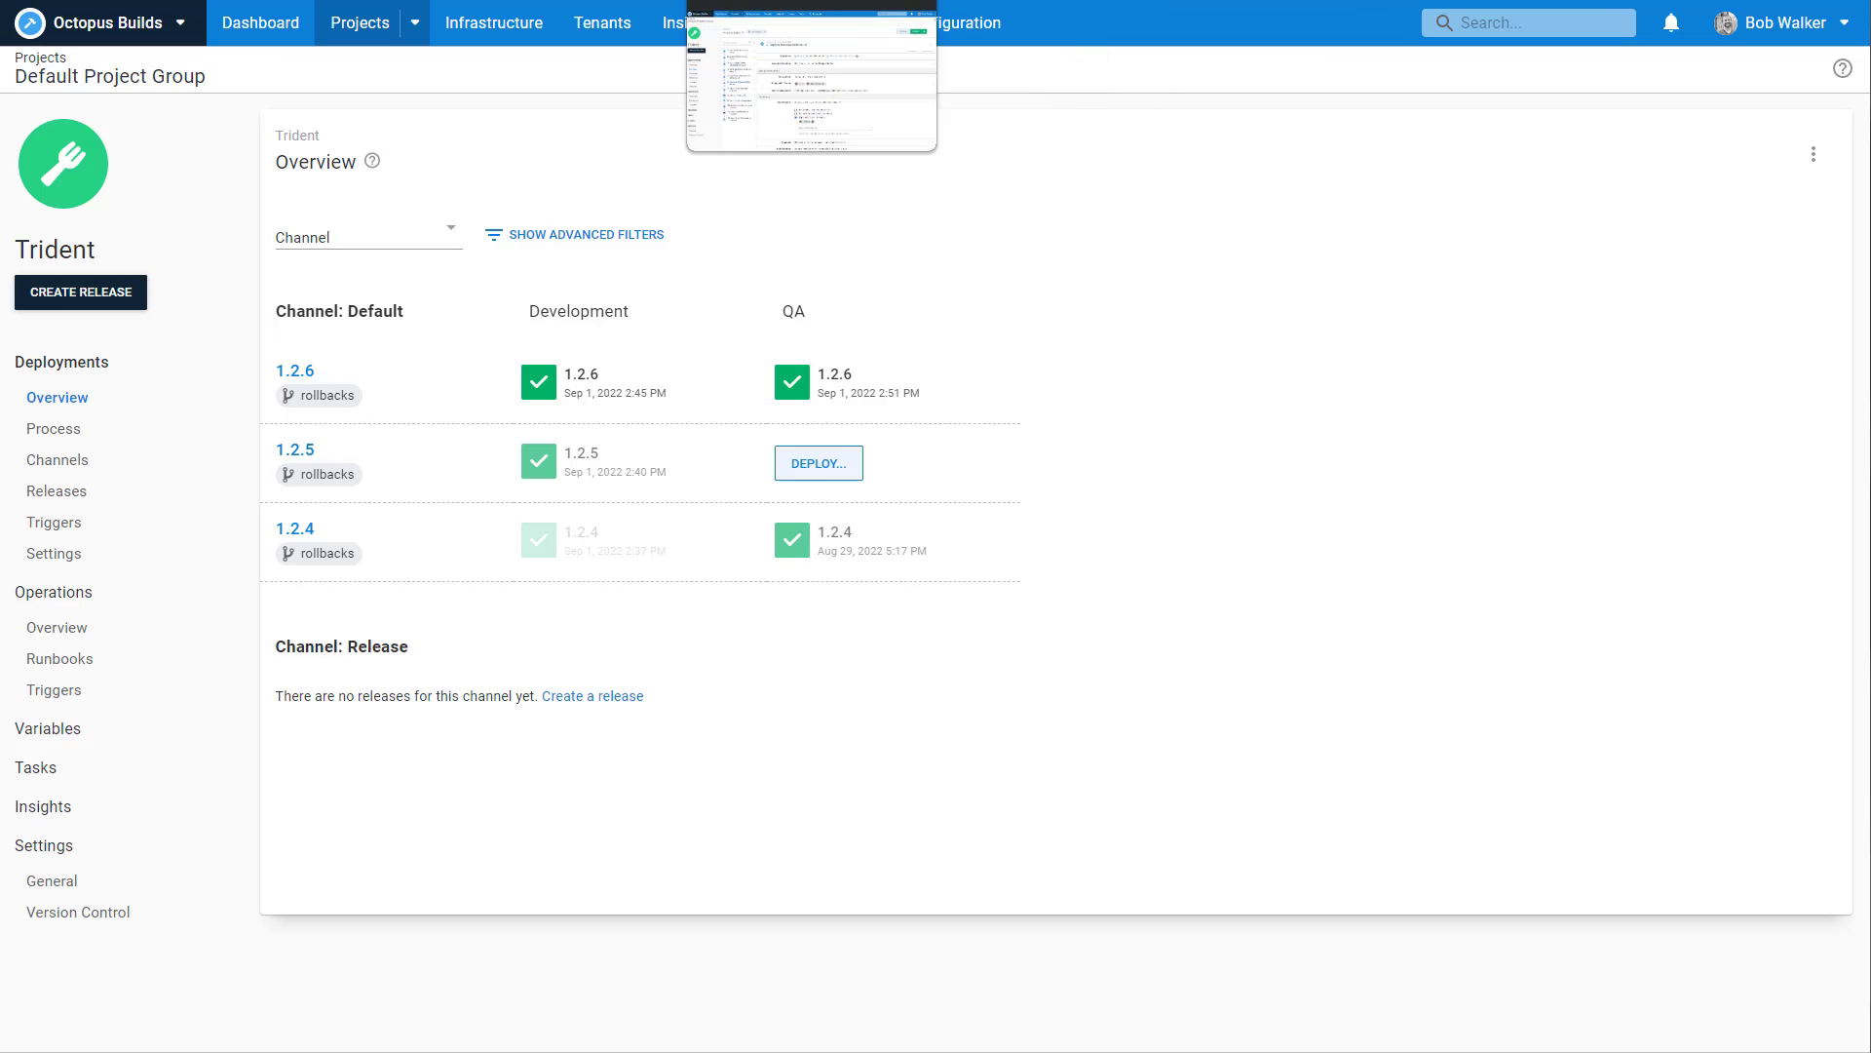
pyautogui.click(575, 2)
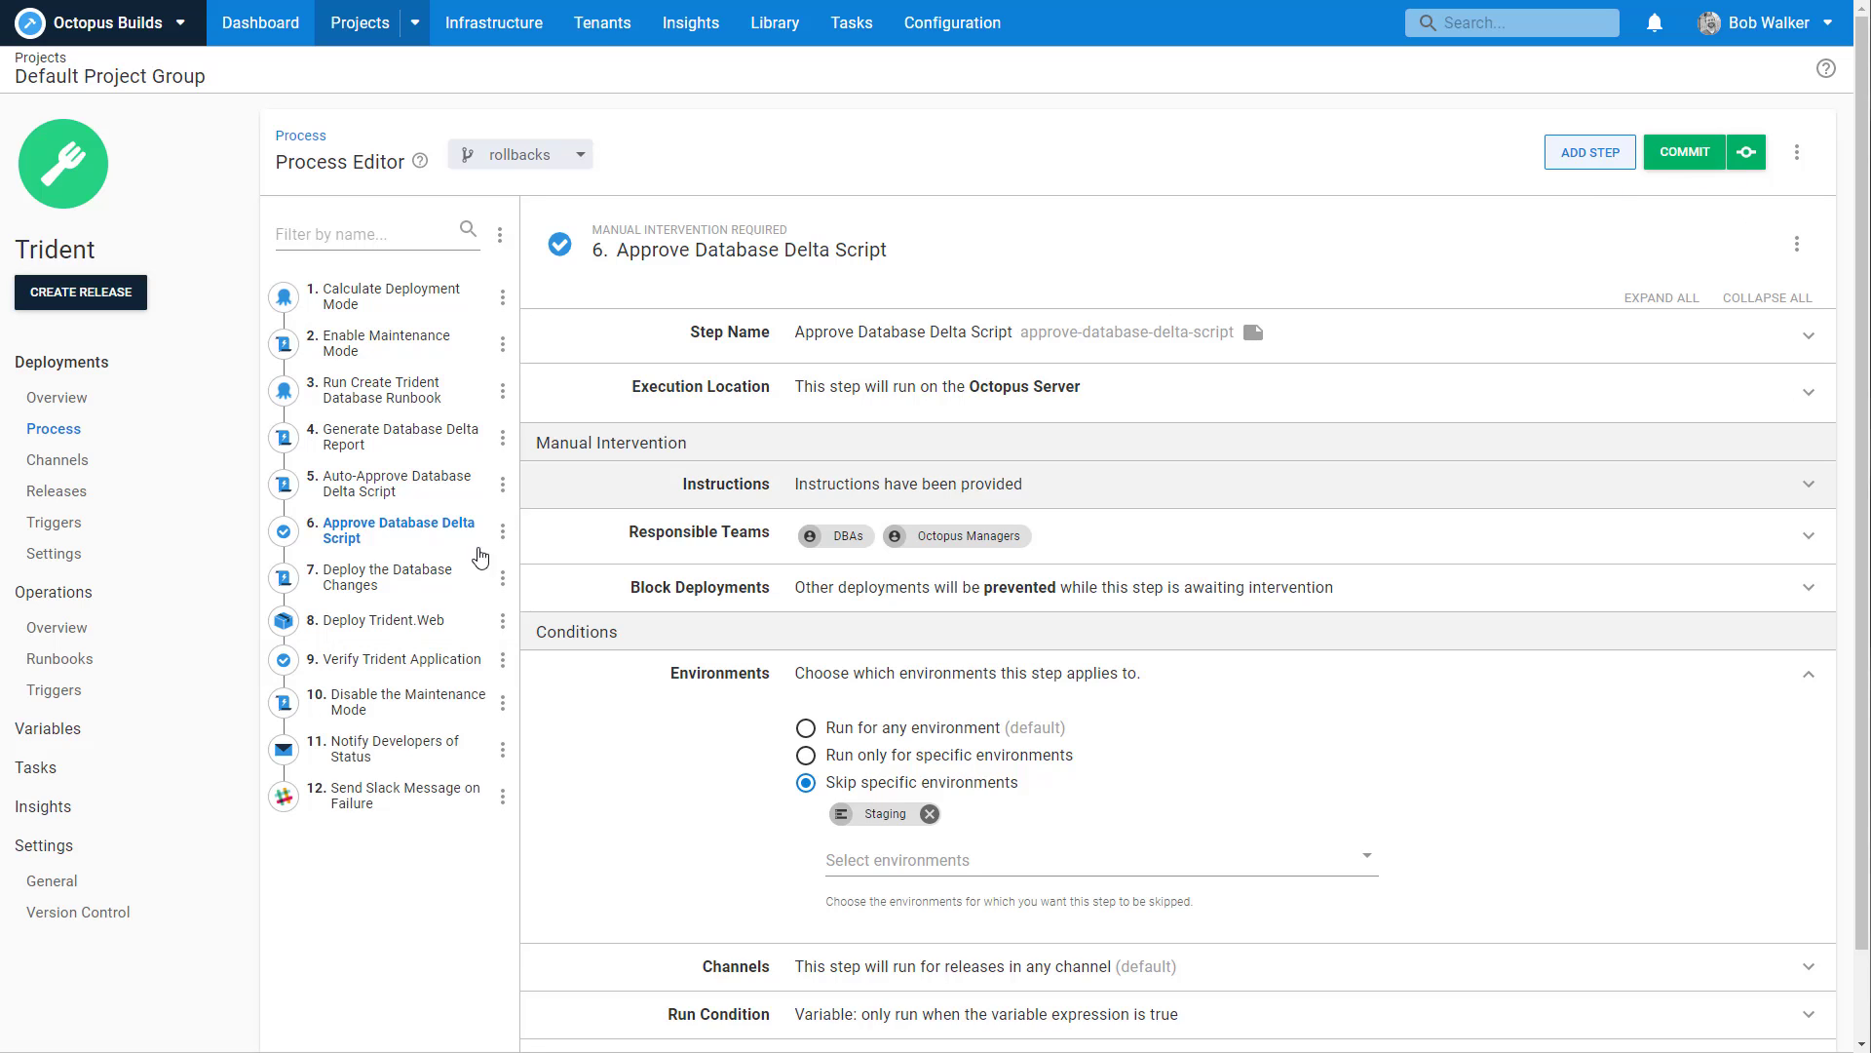
# Open the Verify Trident Application step, then remove the QA team from its responsible teams and add it again.
pyautogui.click(399, 663)
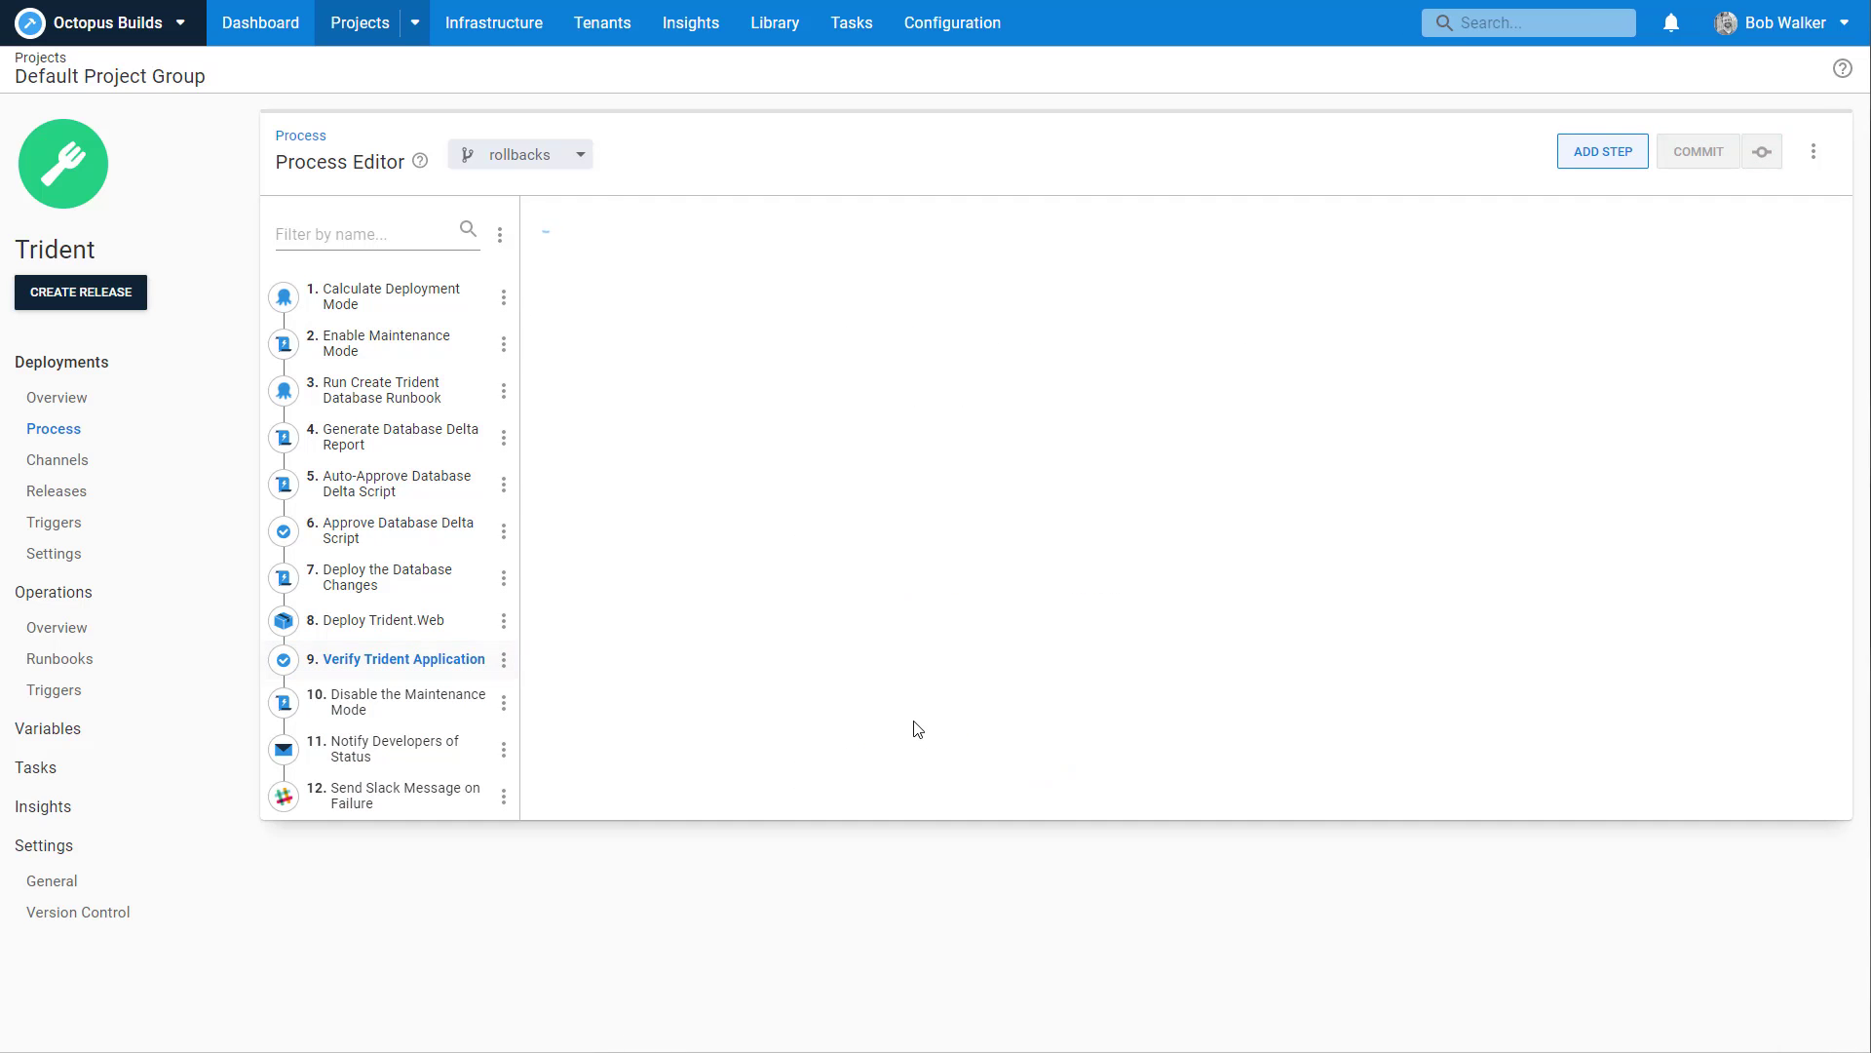
pyautogui.scroll(-4, 1094, 685)
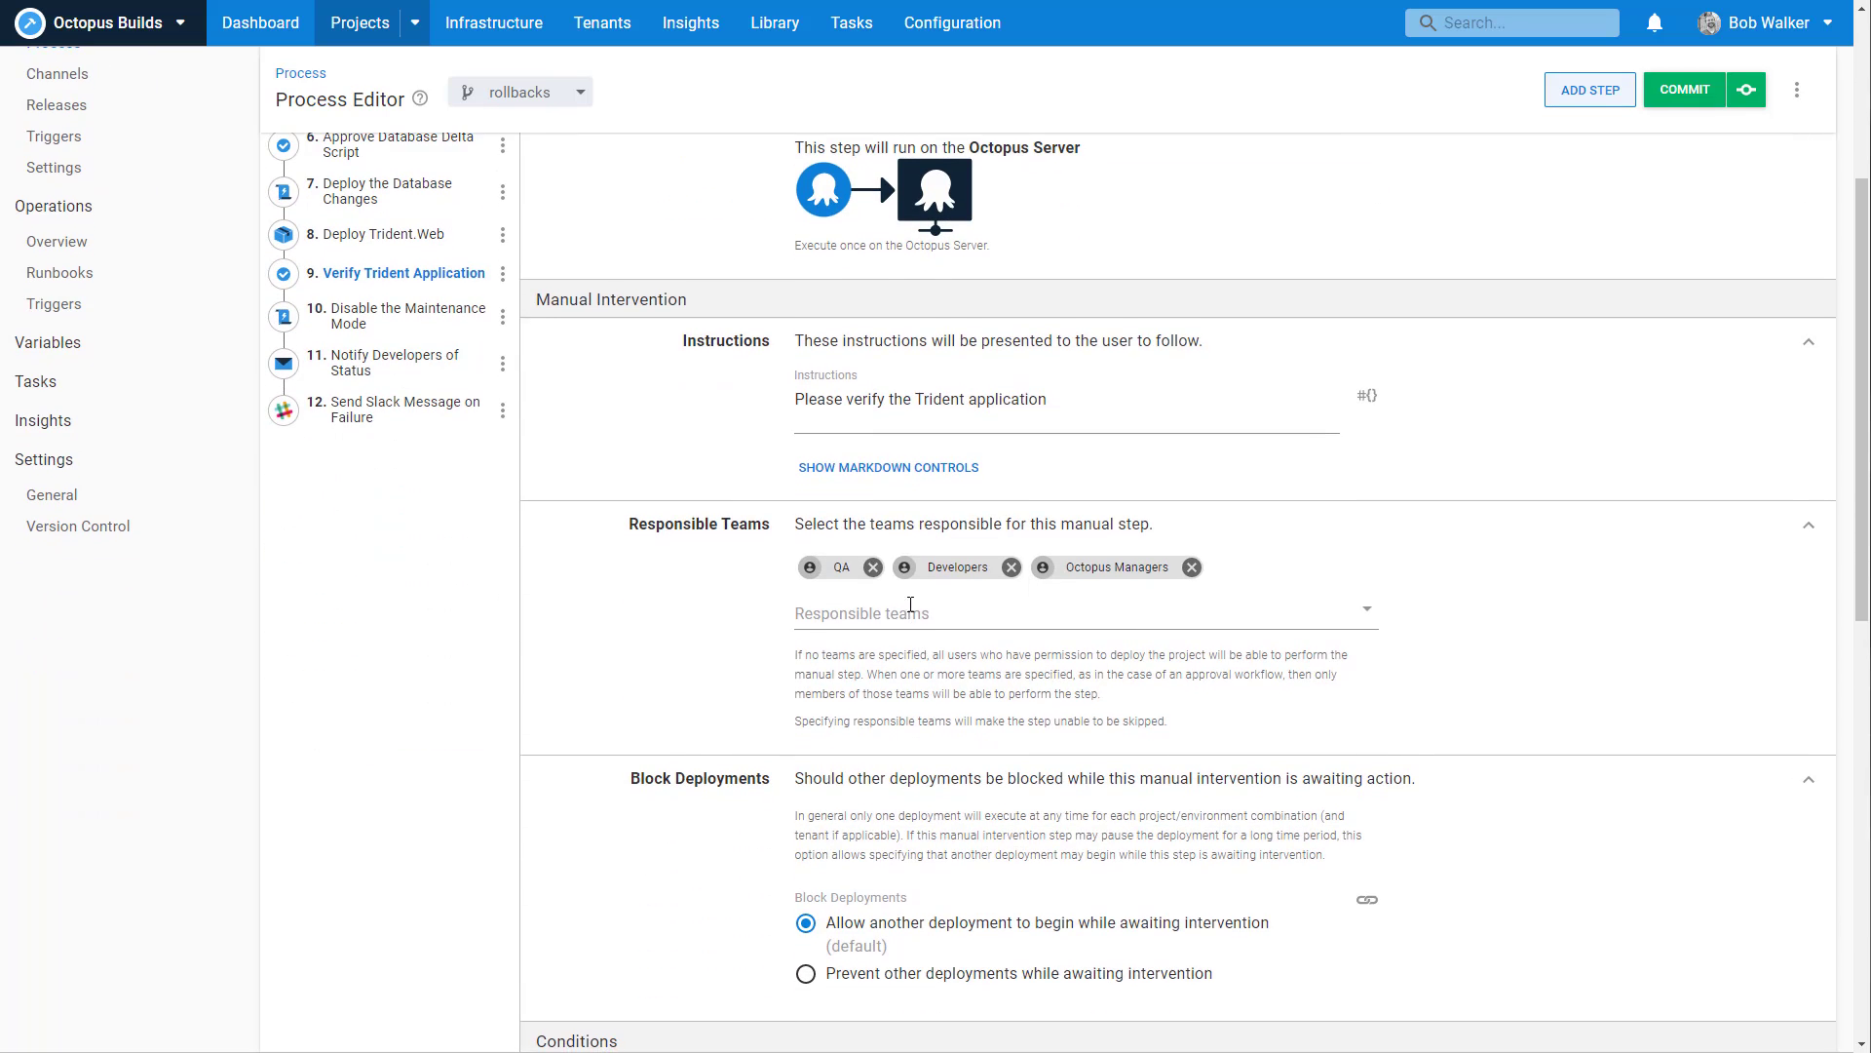
pyautogui.click(873, 565)
pyautogui.click(877, 609)
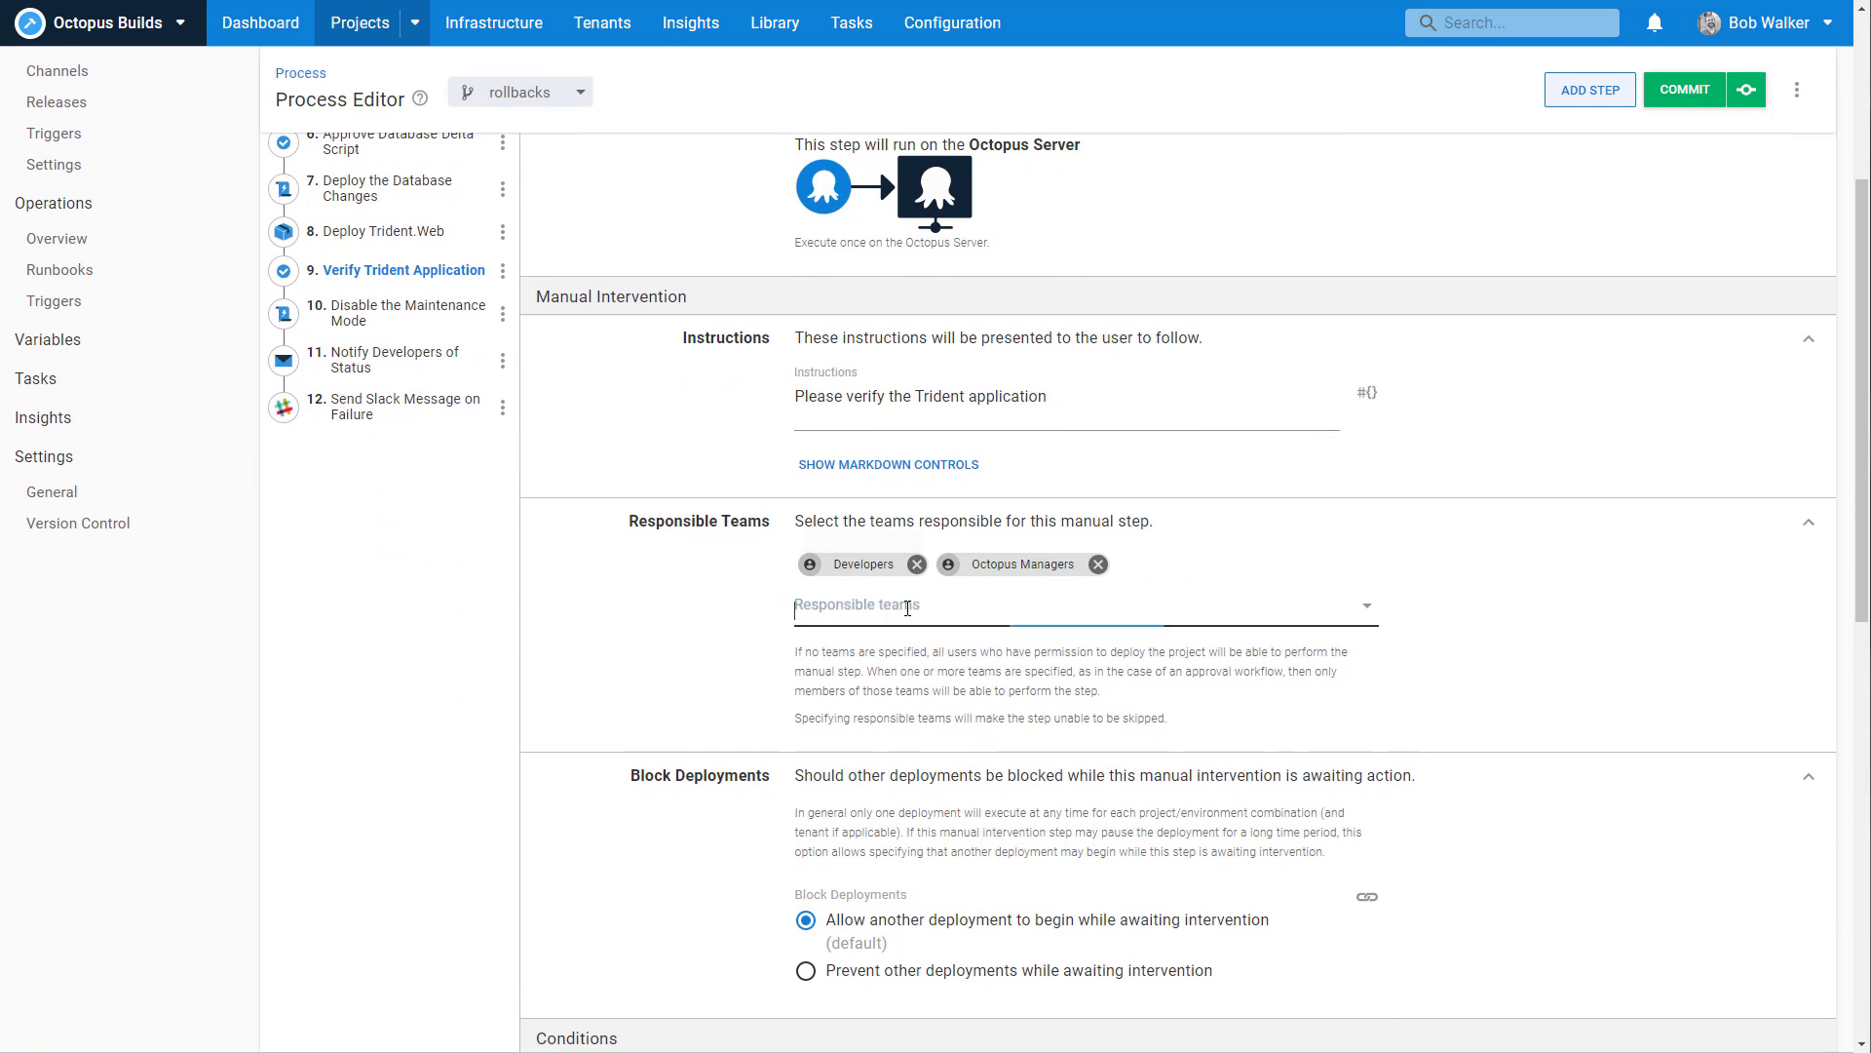
pyautogui.click(824, 808)
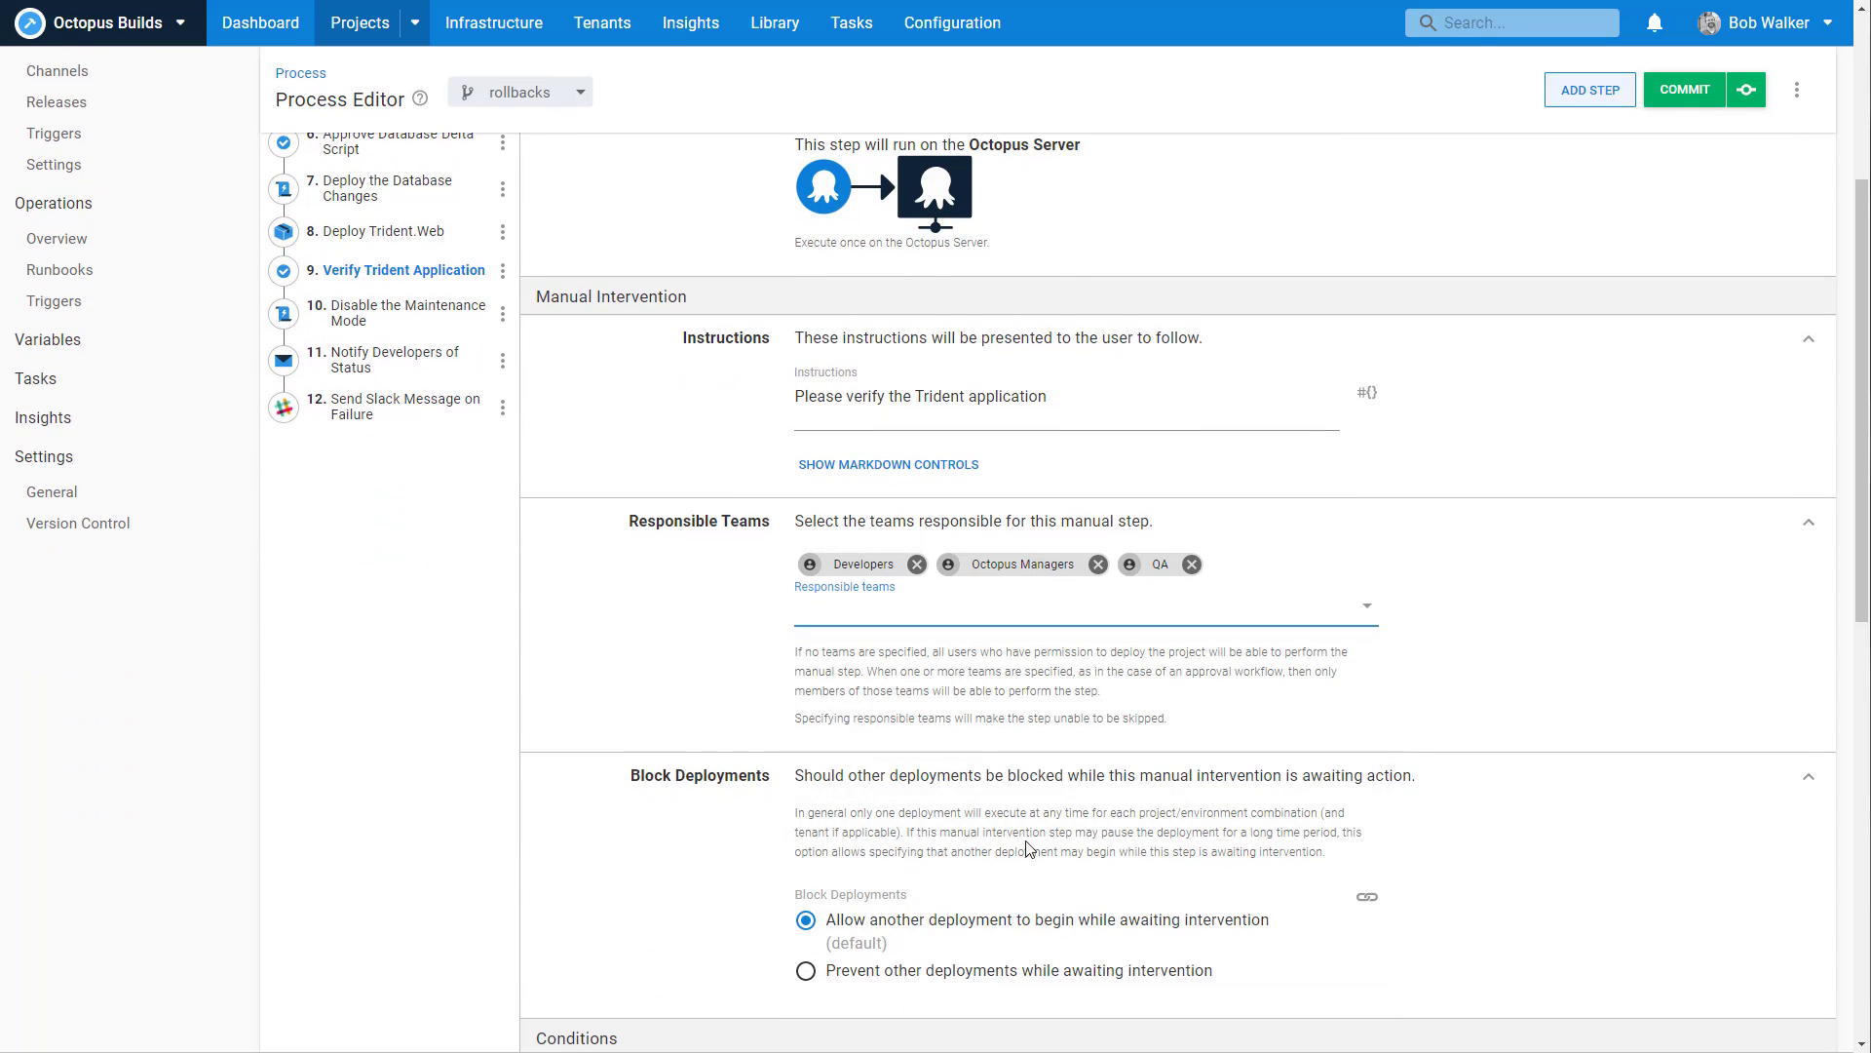
# Limit the Verify Trident Application step to the Release channel and set it to run for any environment.
pyautogui.scroll(-5, 950, 756)
pyautogui.click(959, 732)
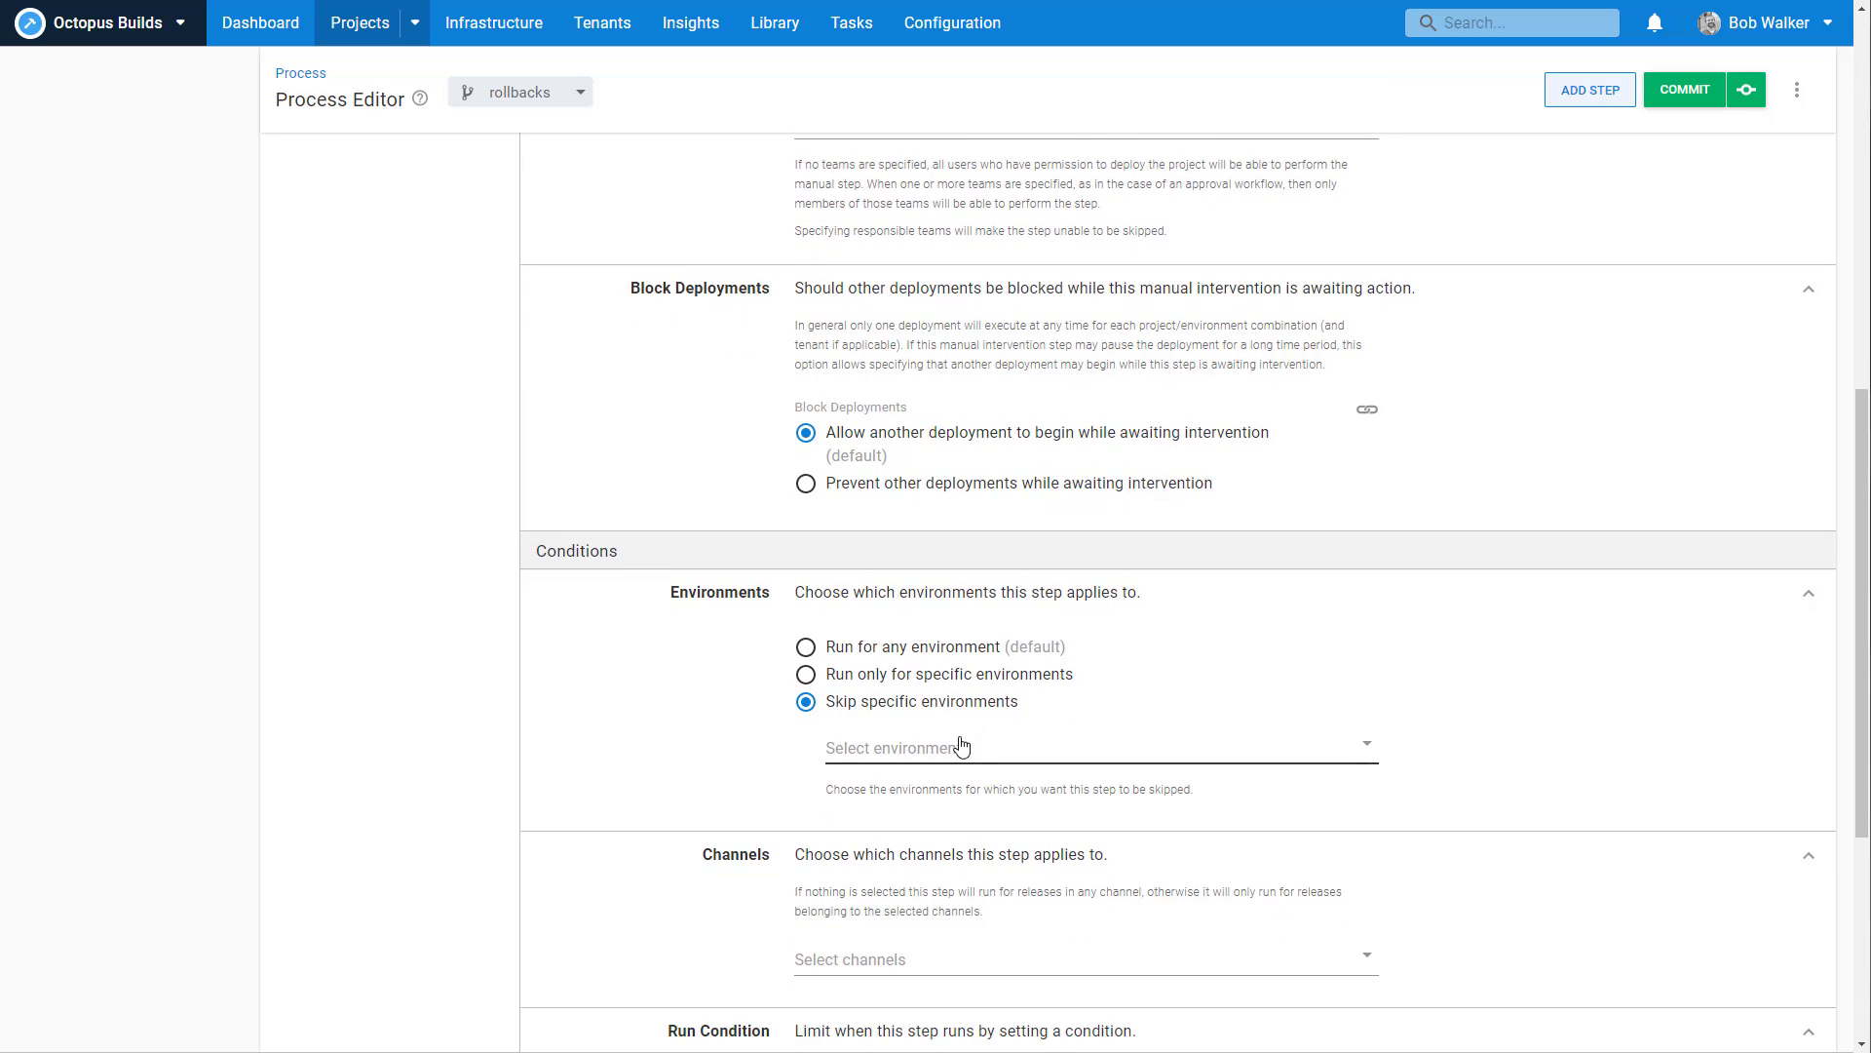
pyautogui.click(911, 674)
pyautogui.click(914, 721)
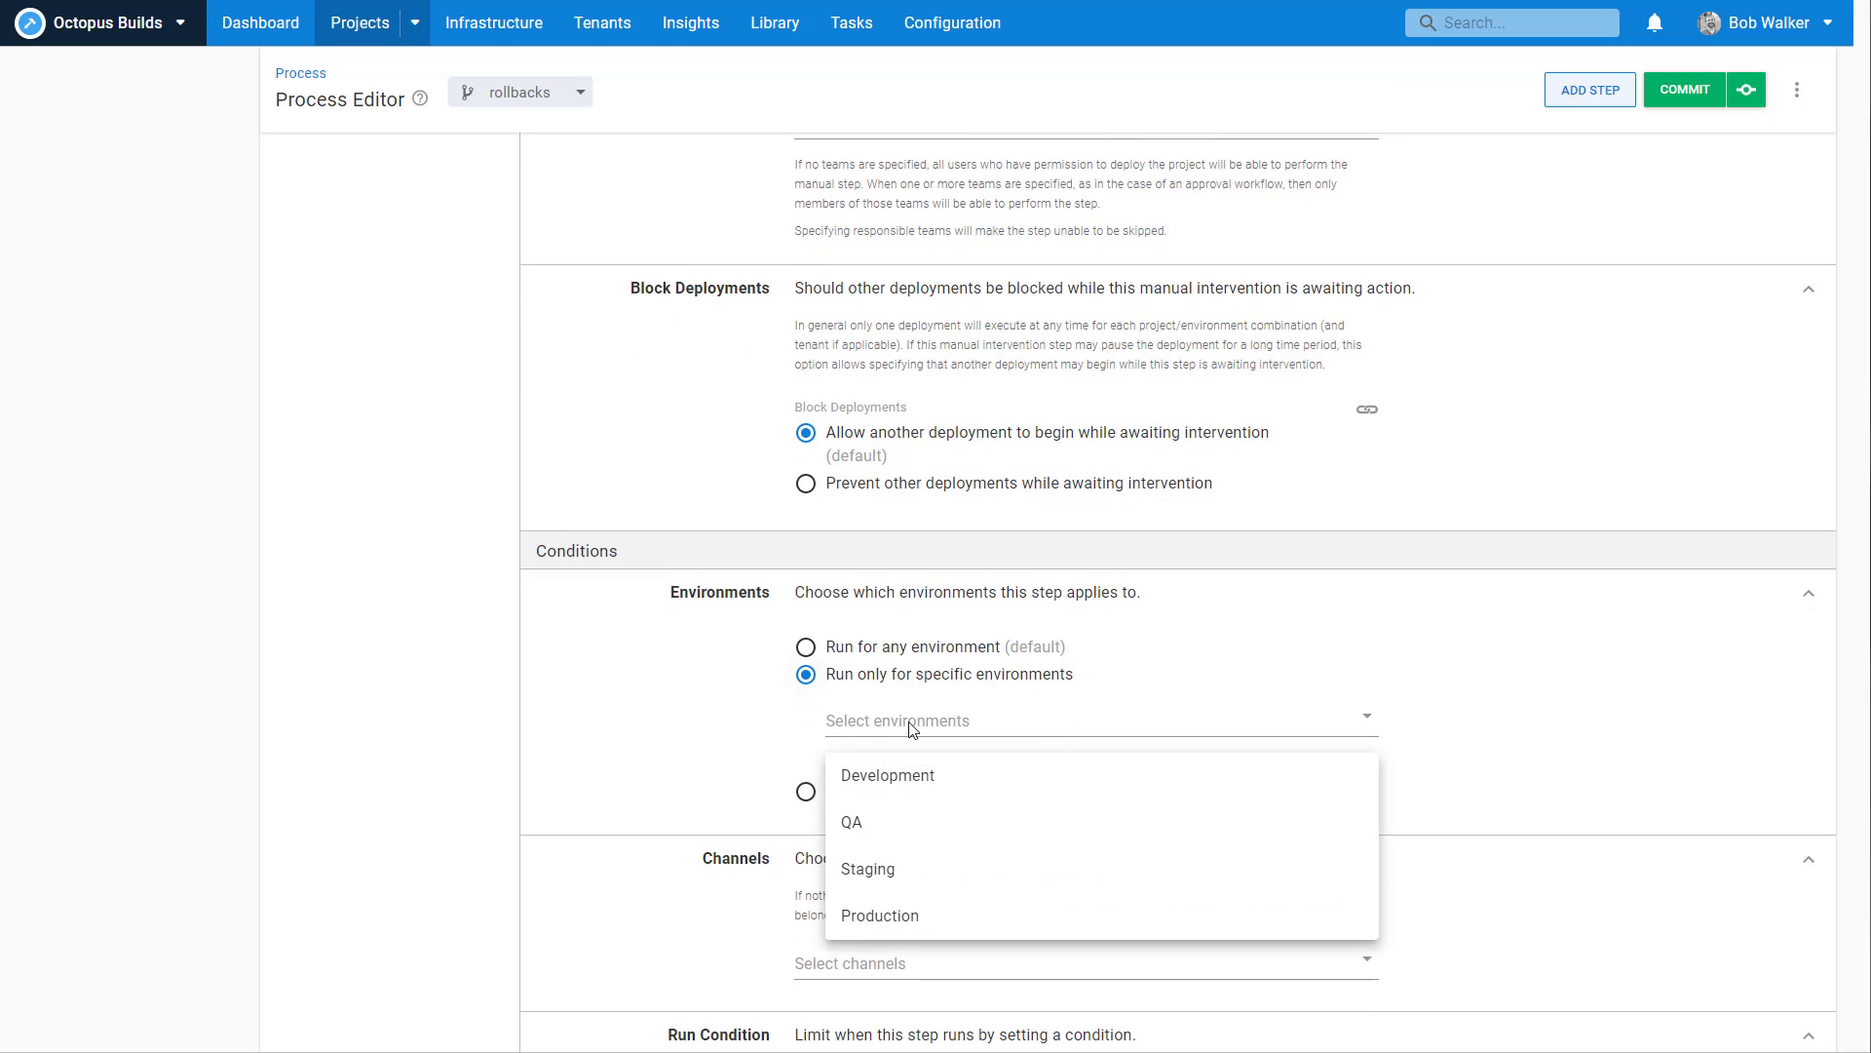
pyautogui.click(809, 650)
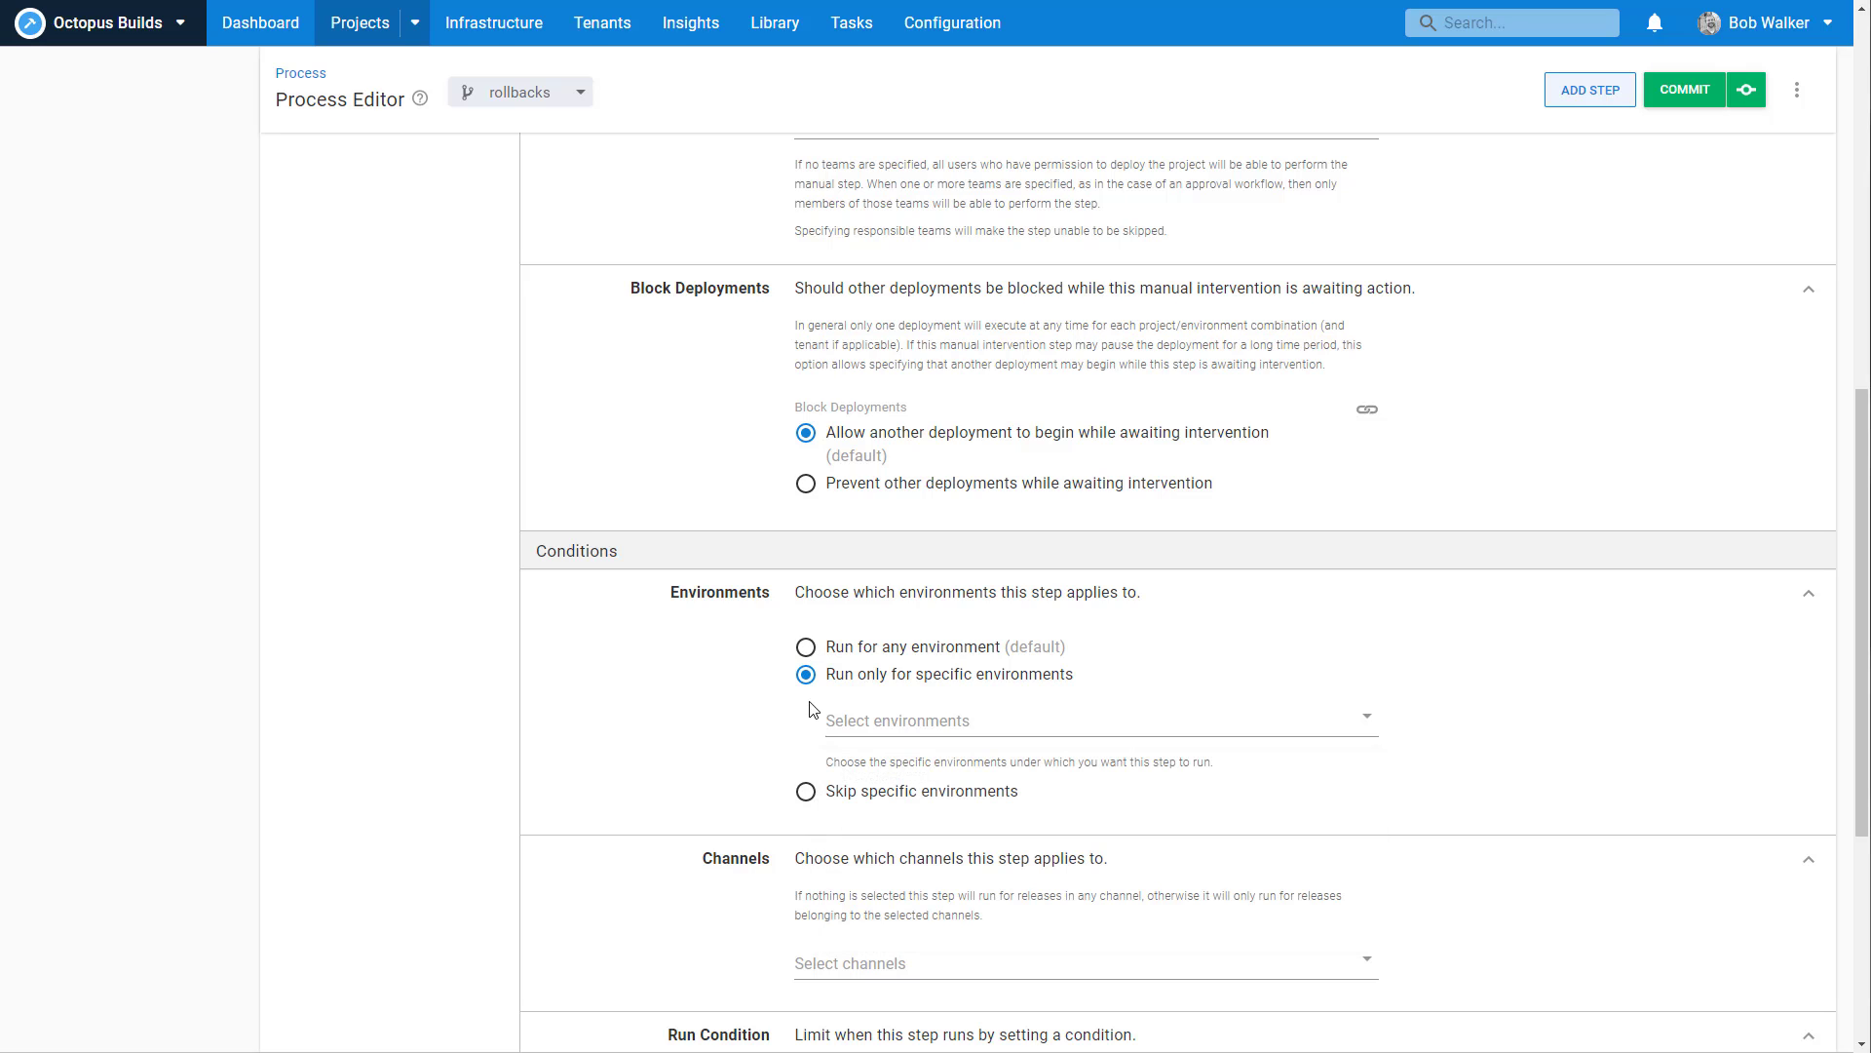
pyautogui.click(858, 965)
pyautogui.click(844, 1010)
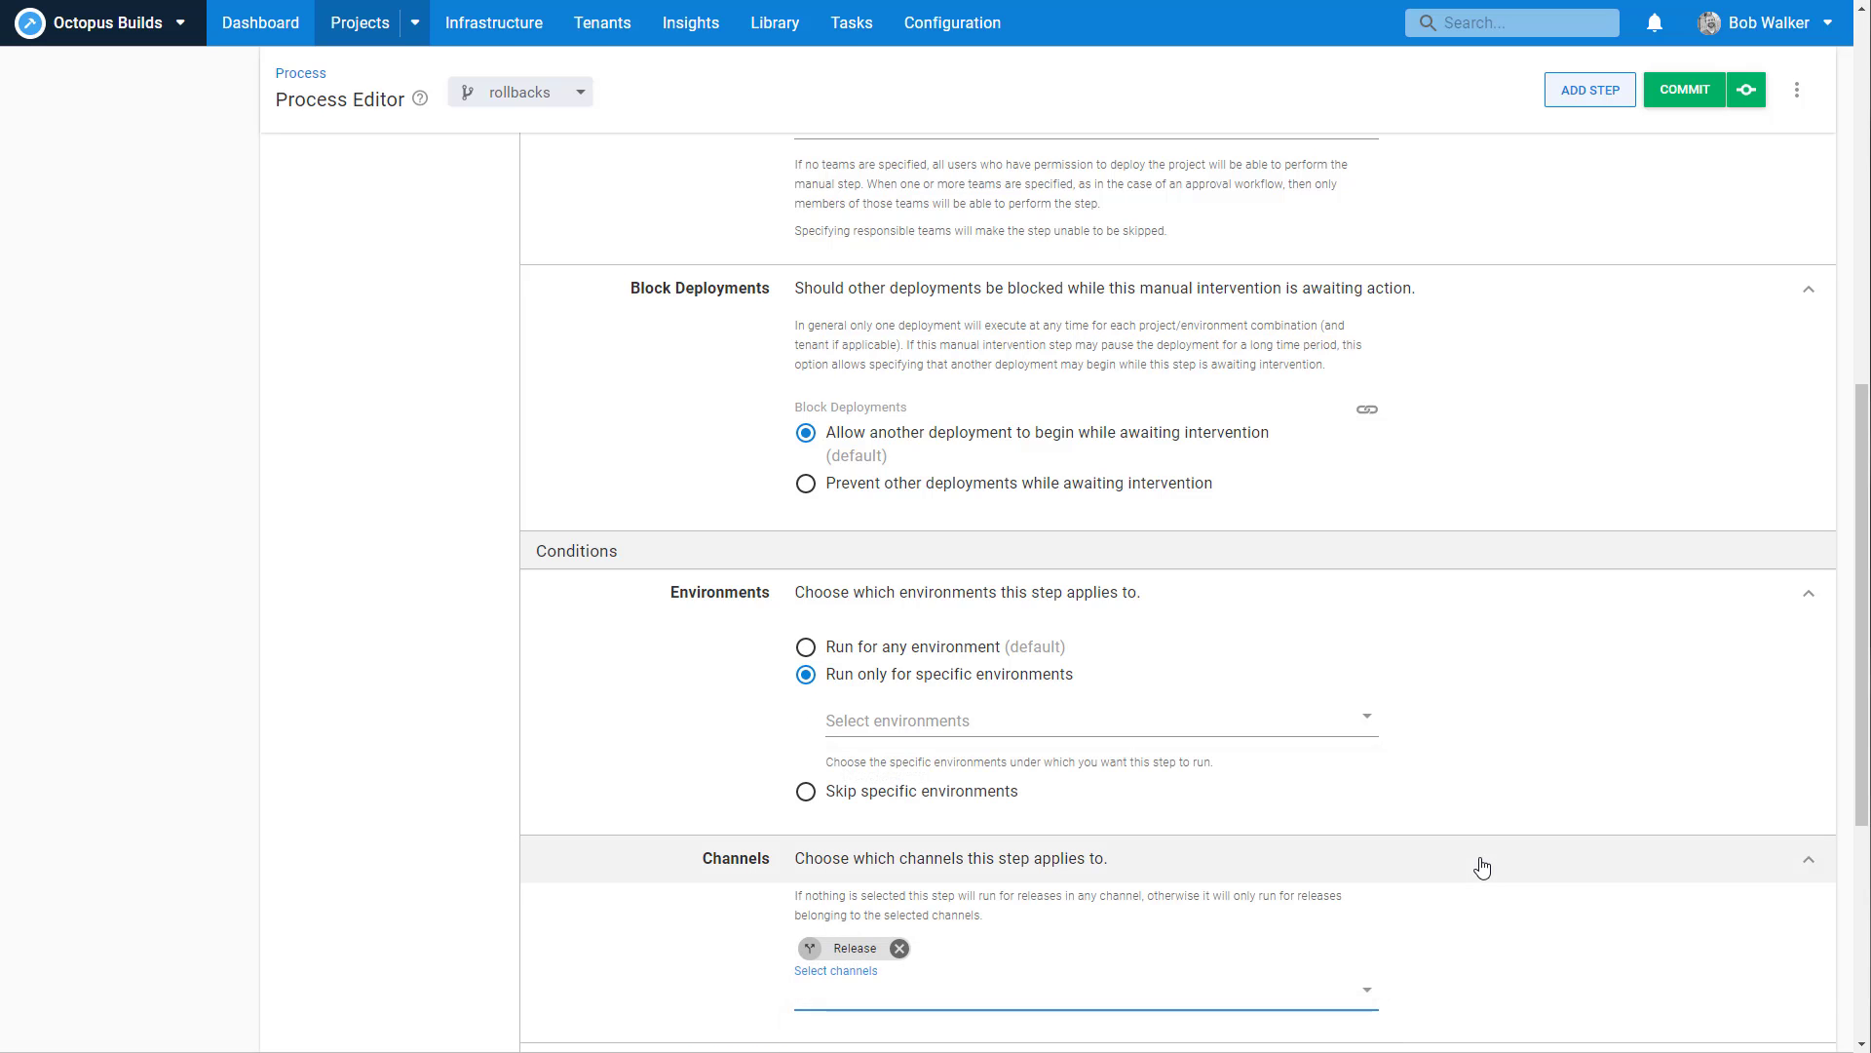
pyautogui.click(970, 648)
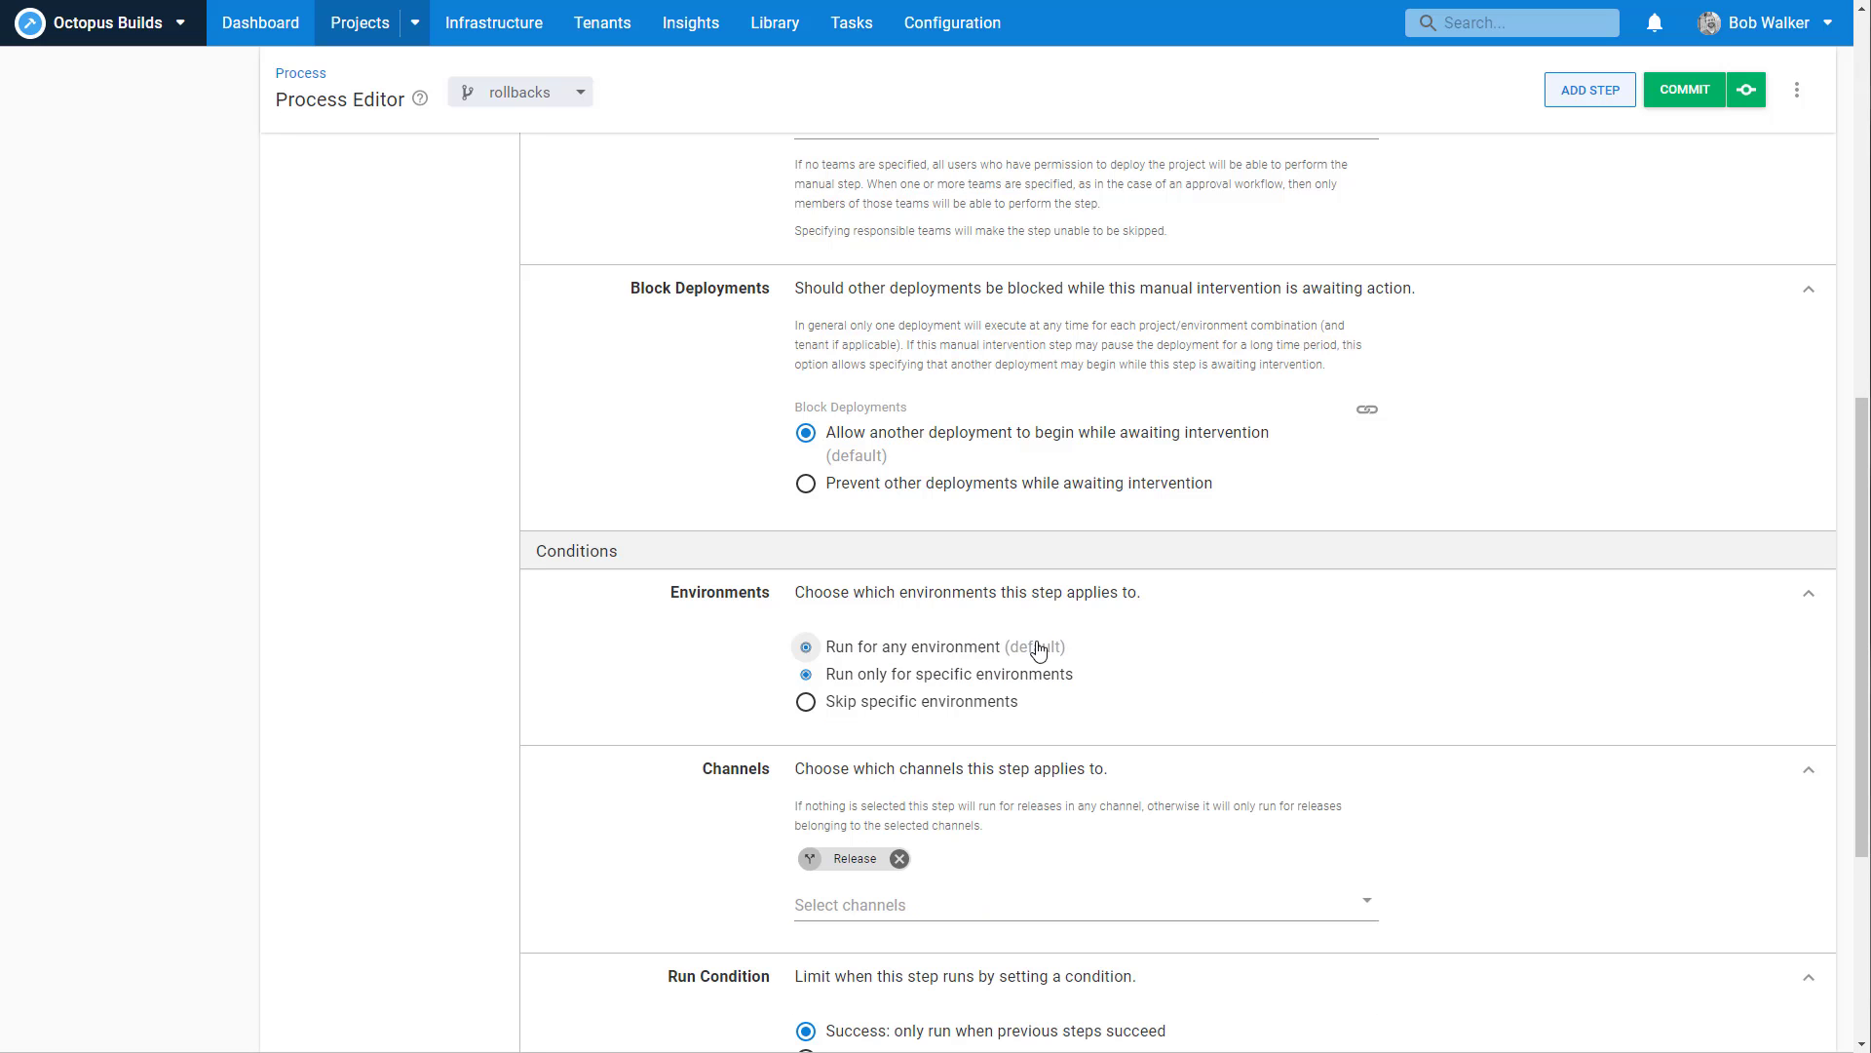
# Commit the process changes to the rollbacks branch with the summary "Remove rolling deployments, adding in maintenance window".
pyautogui.scroll(10, 1494, 707)
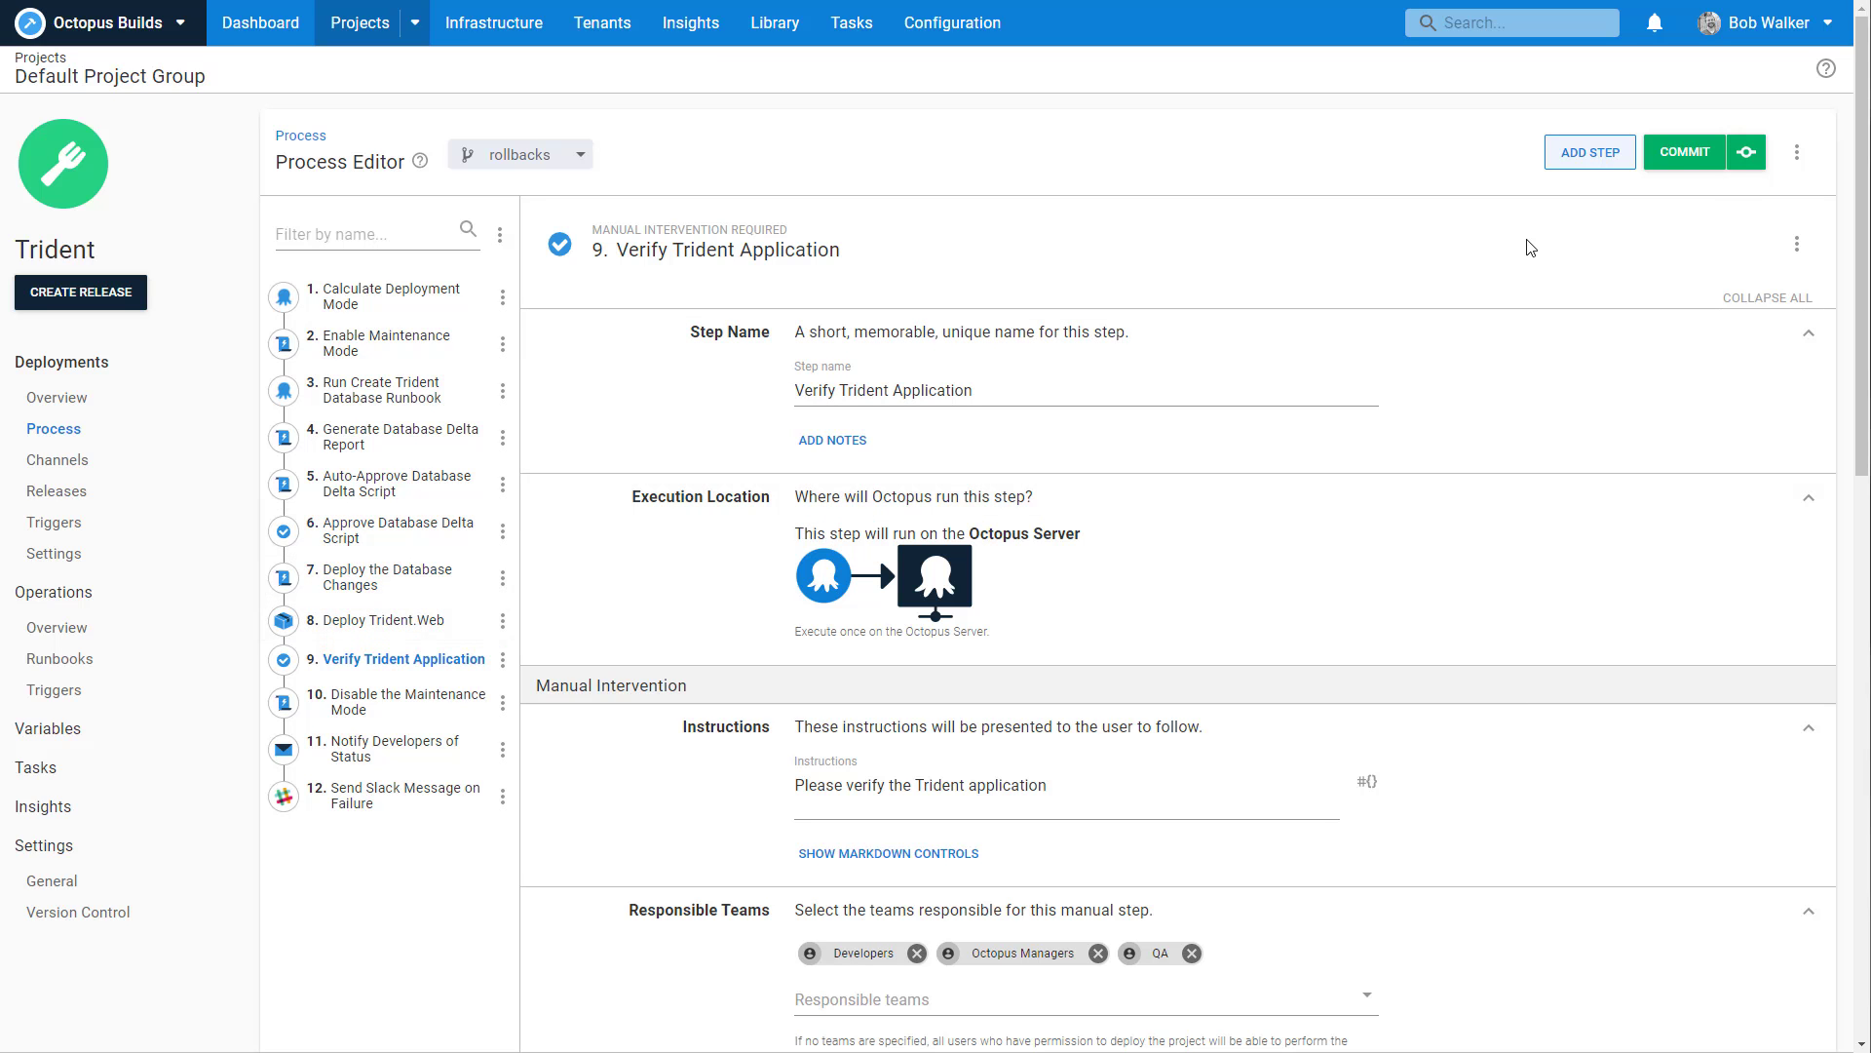
pyautogui.click(1685, 161)
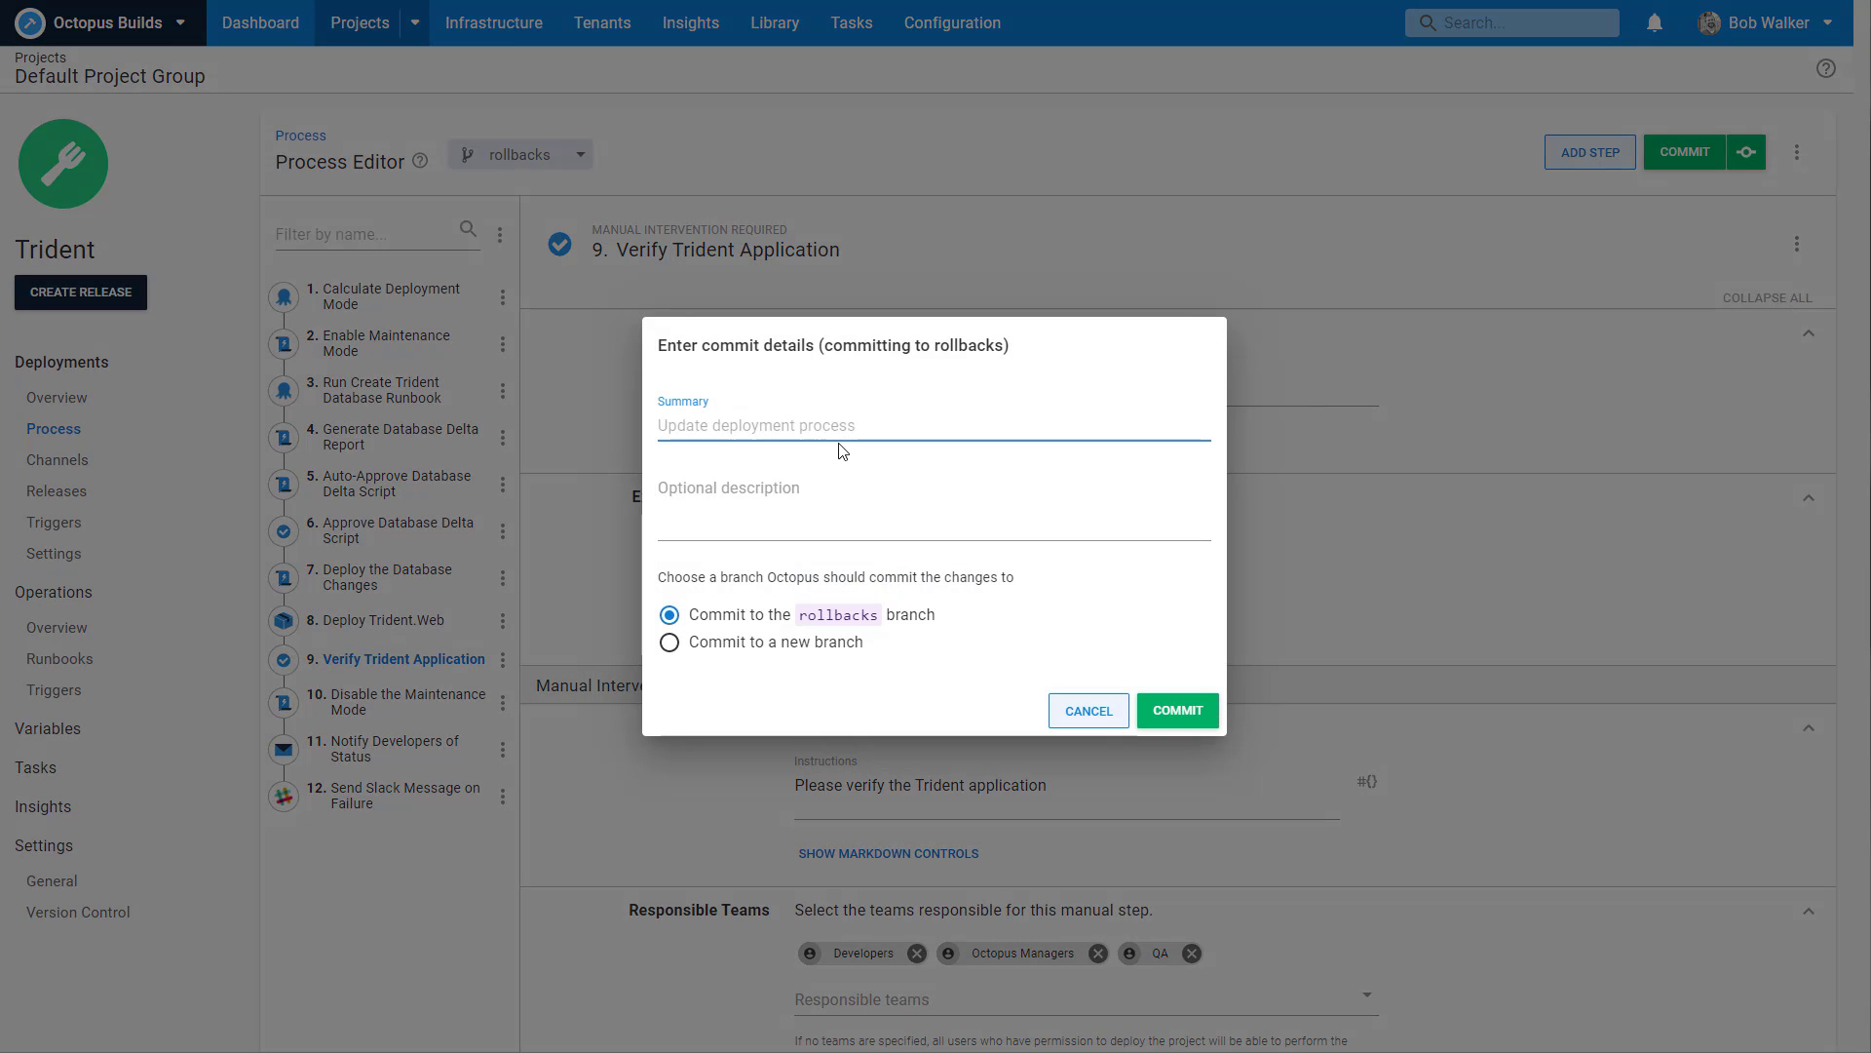
pyautogui.write('Remove ro')
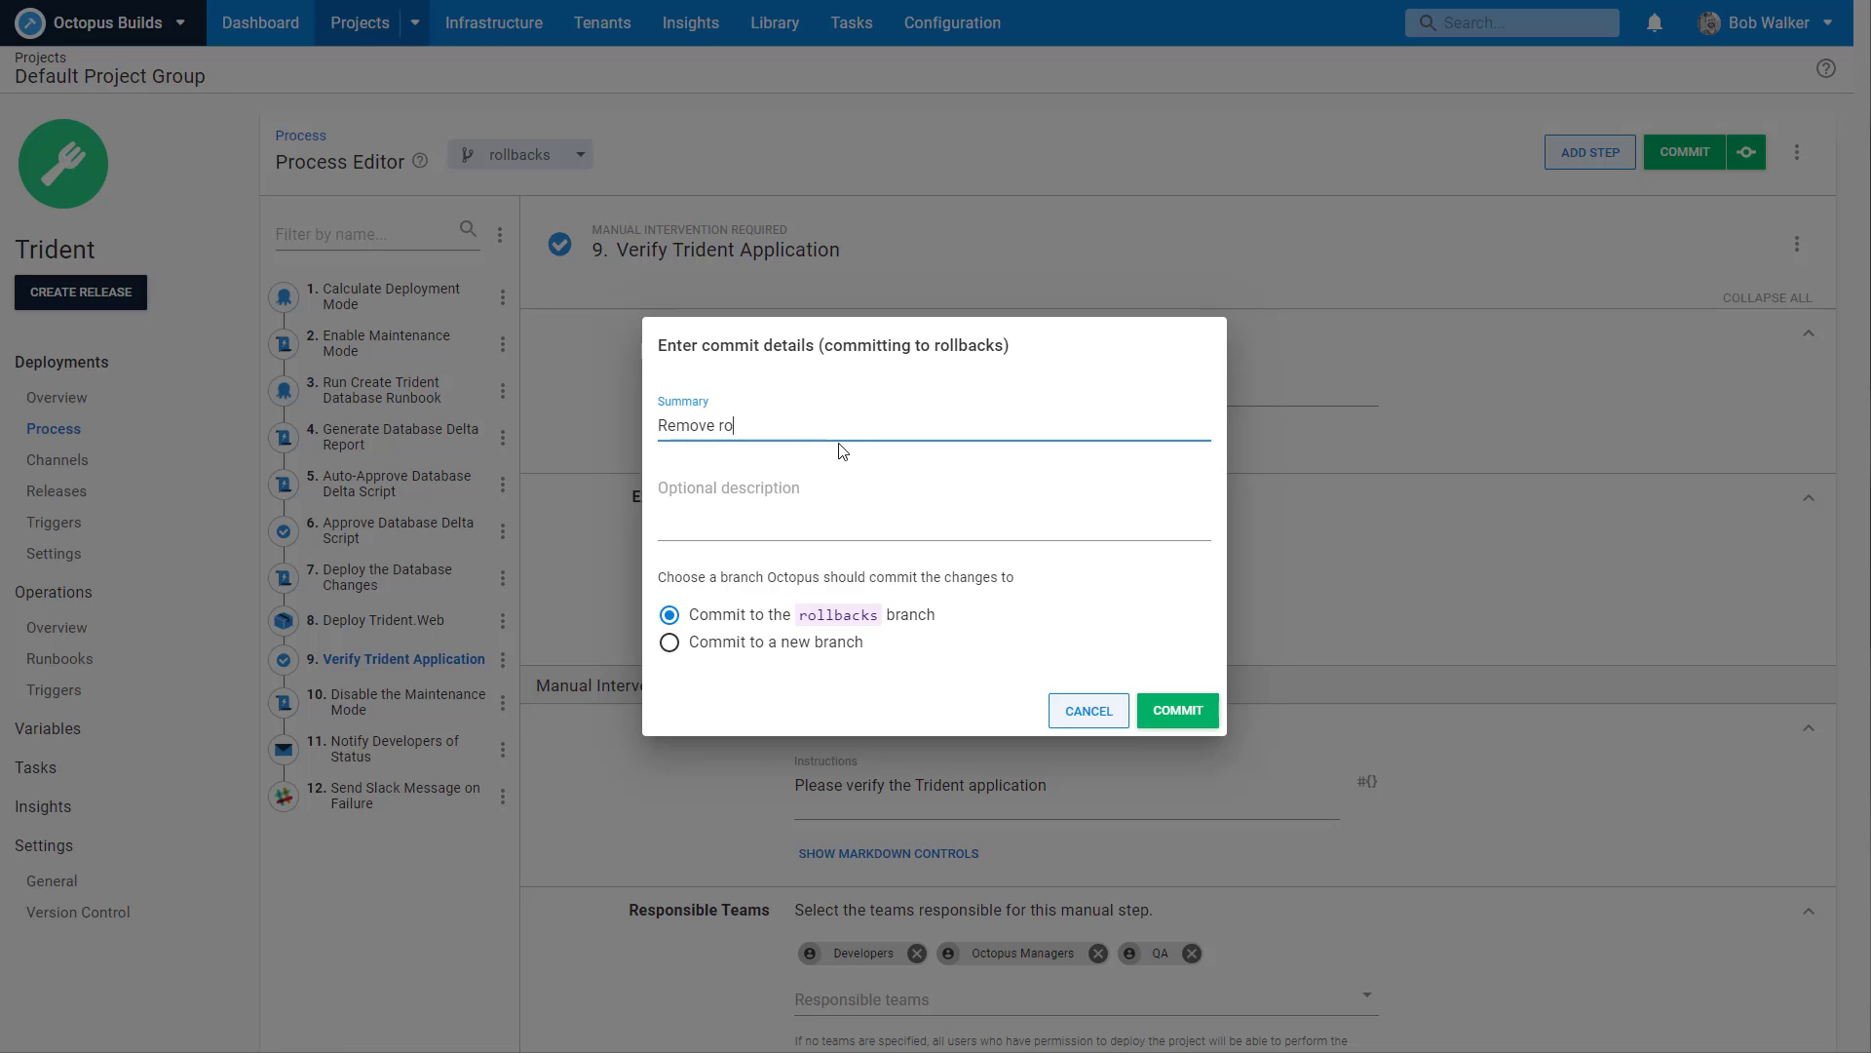
pyautogui.write('lling deployments, adding in matintenance window')
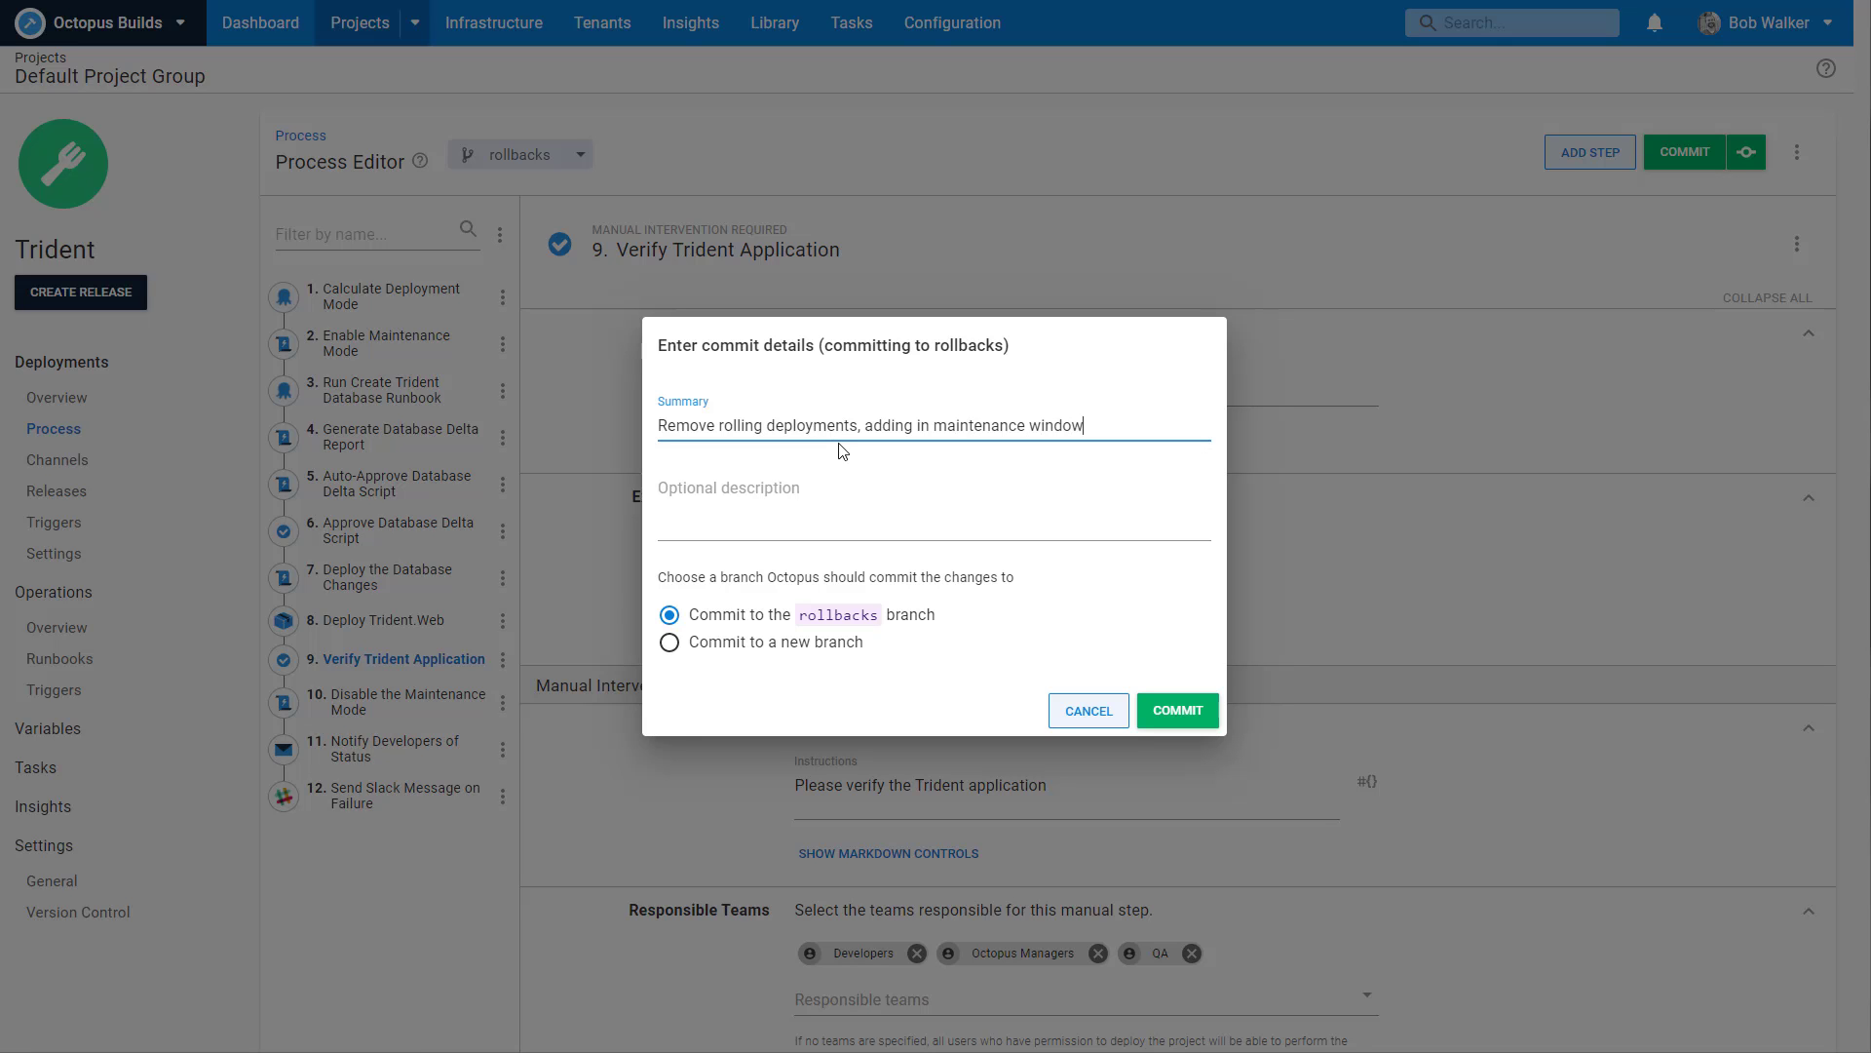
pyautogui.click(1179, 711)
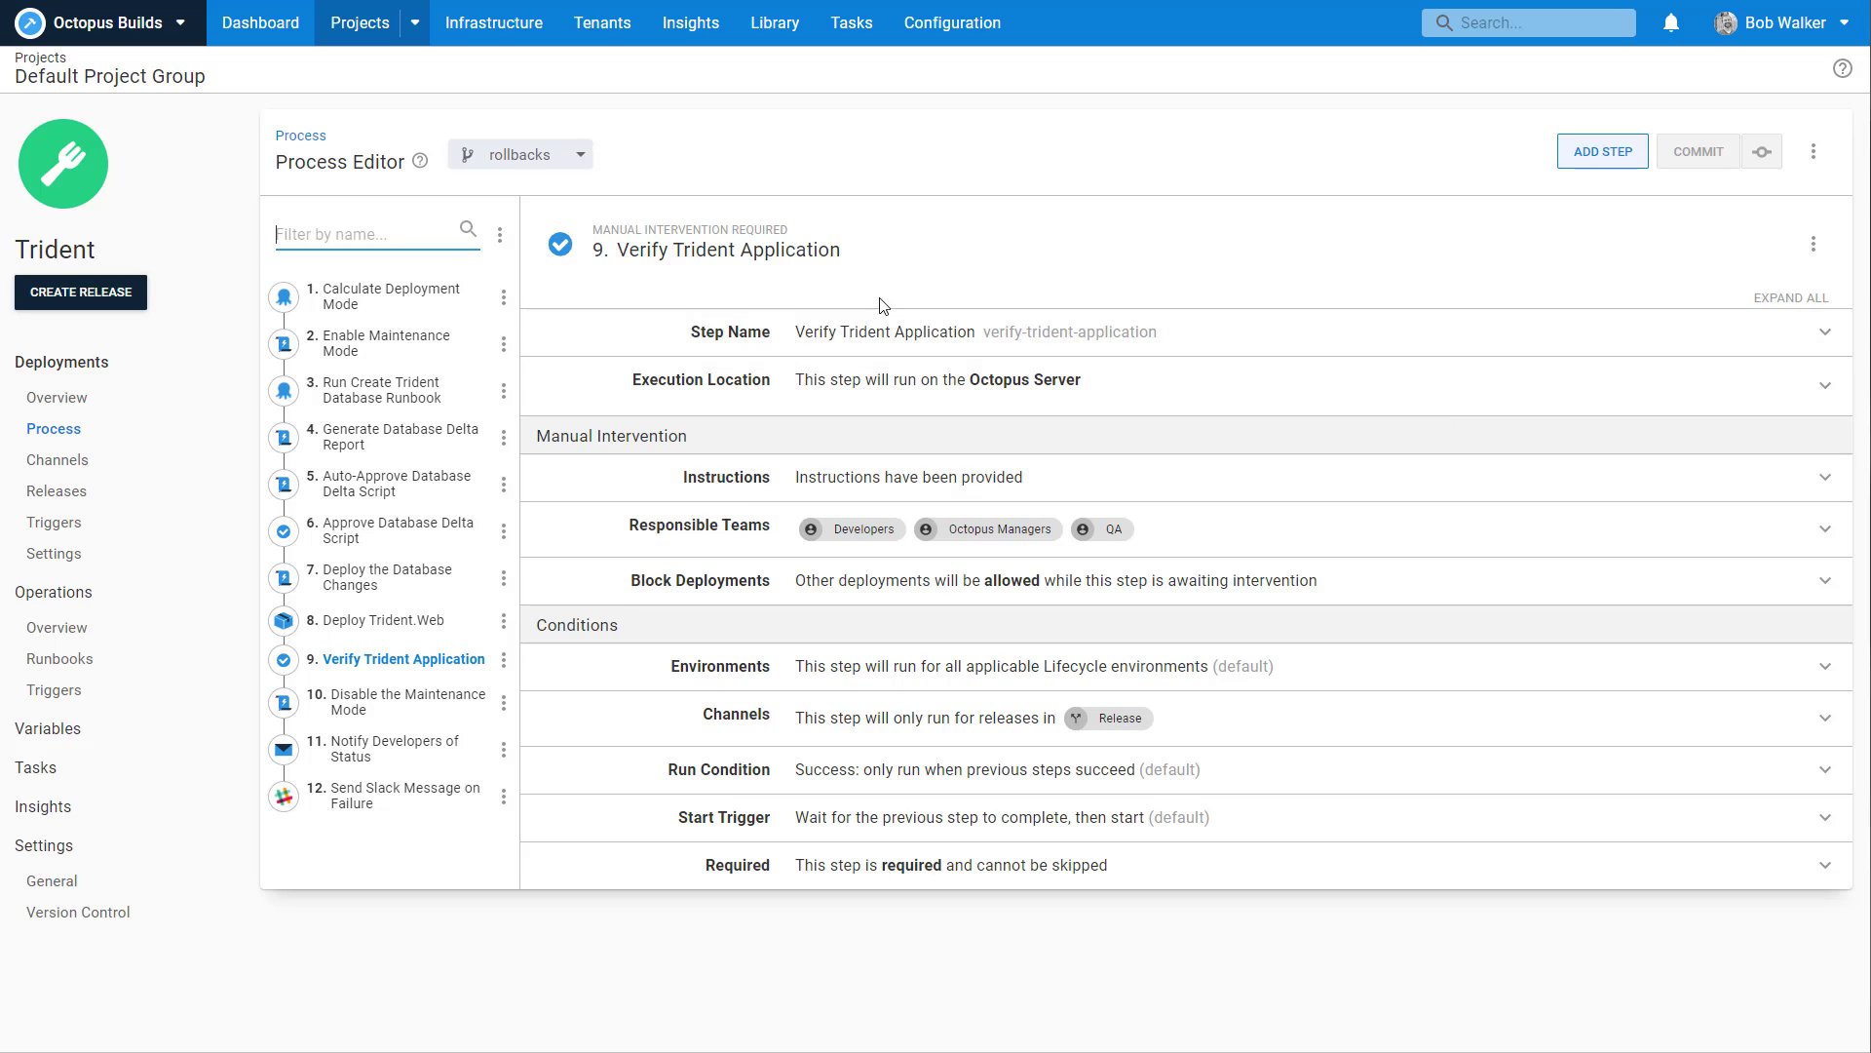
# Review the full Trident deployment process overview, checking the step order, environment and channel restrictions, and notes.
pyautogui.click(311, 146)
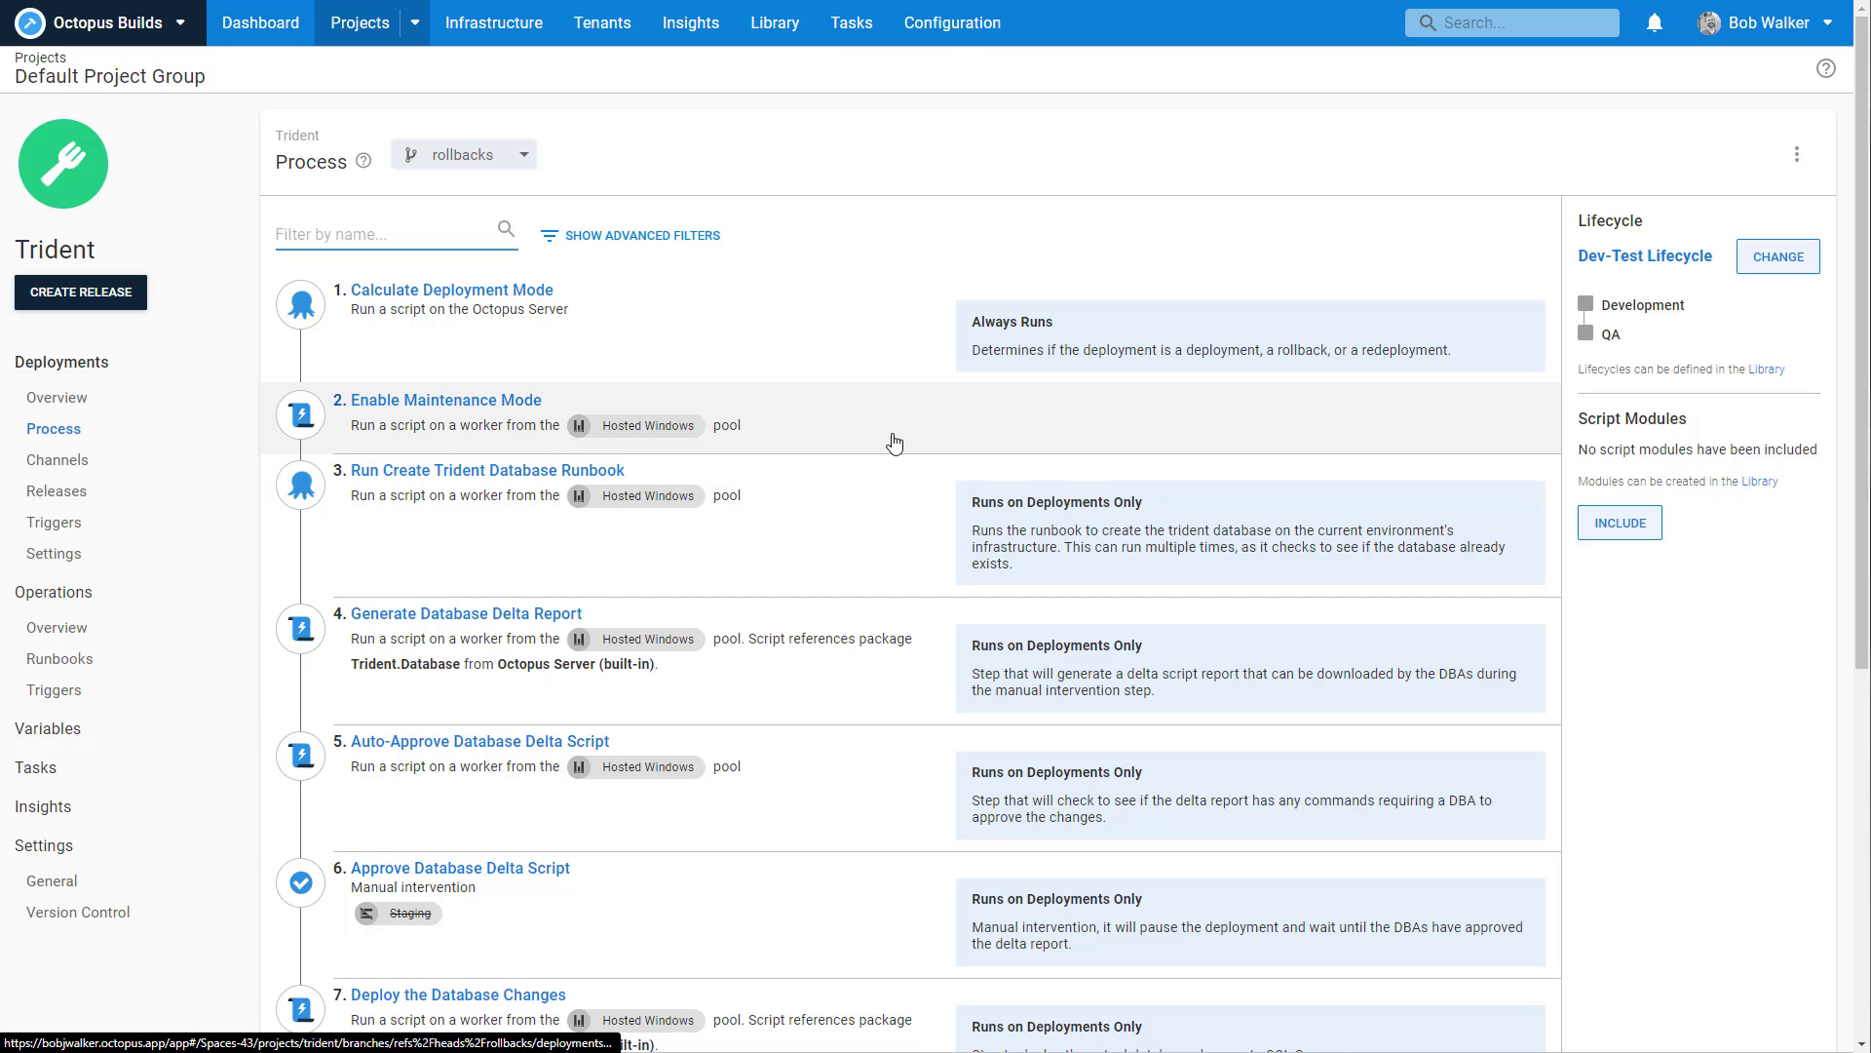
pyautogui.scroll(-3, 894, 443)
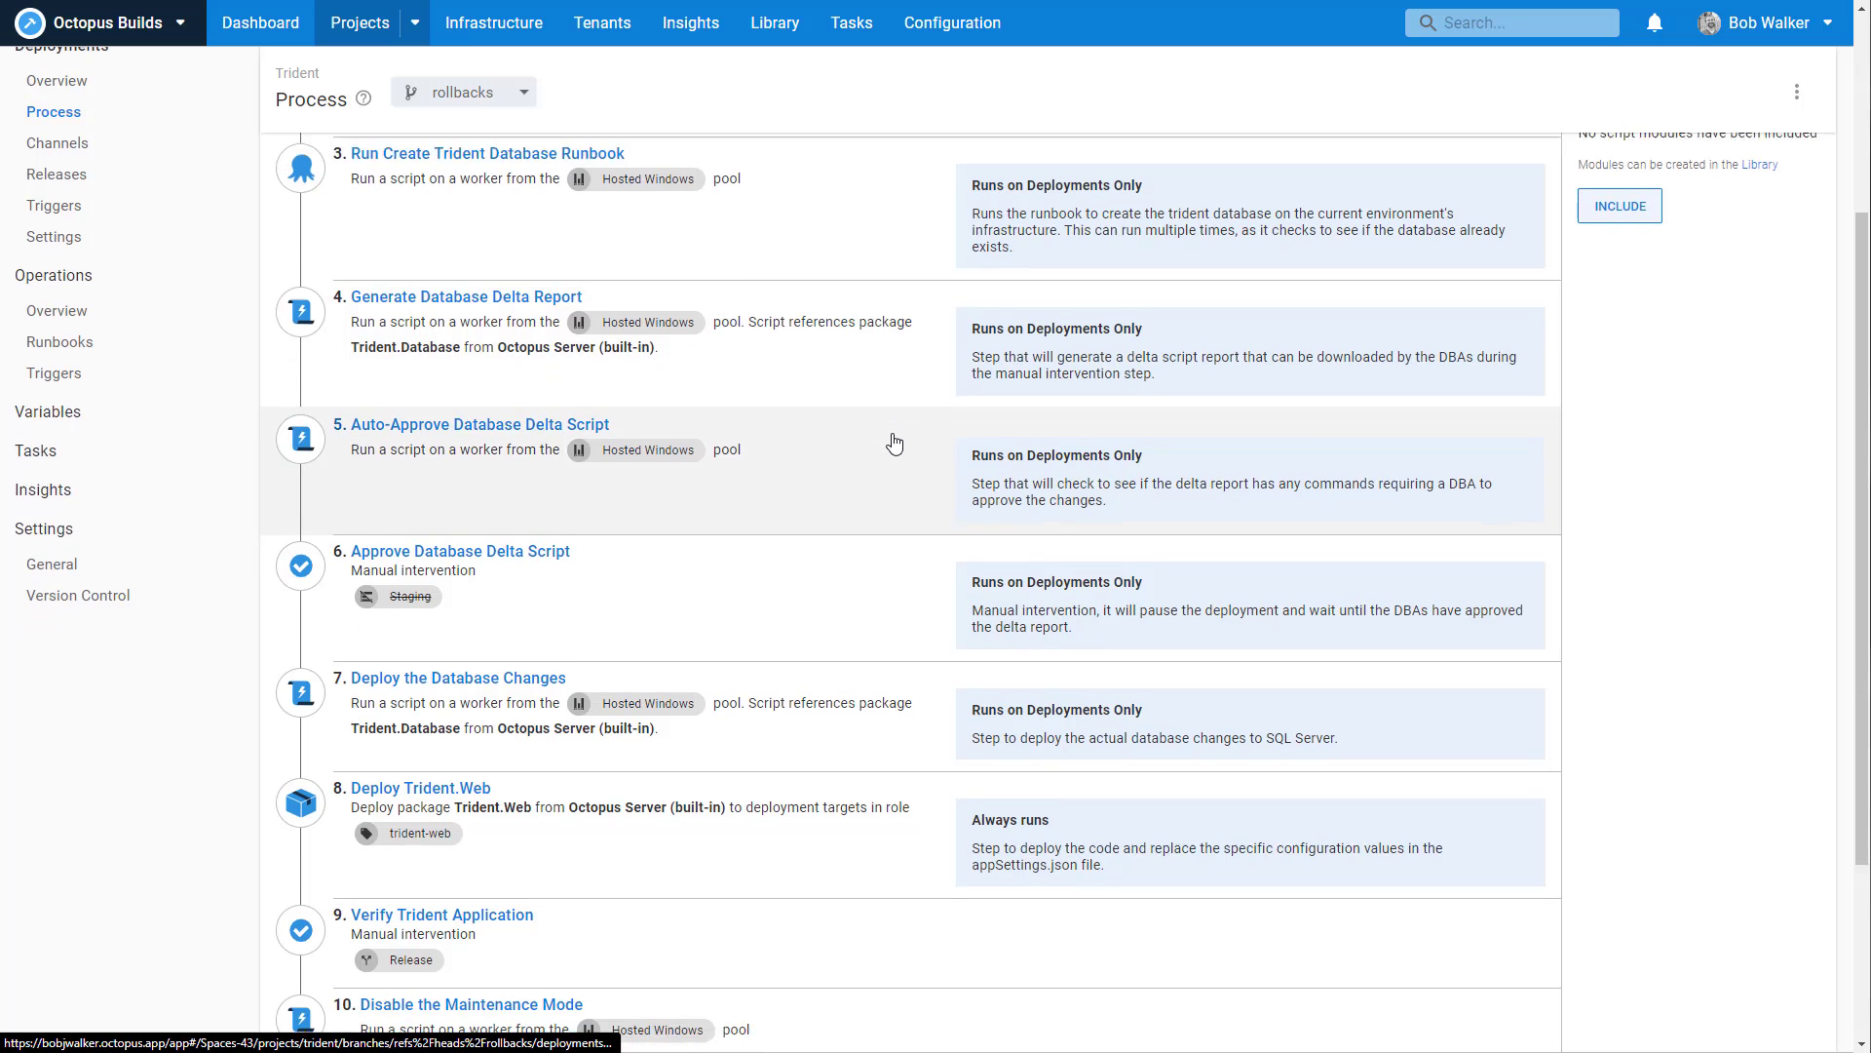
pyautogui.scroll(-2, 894, 444)
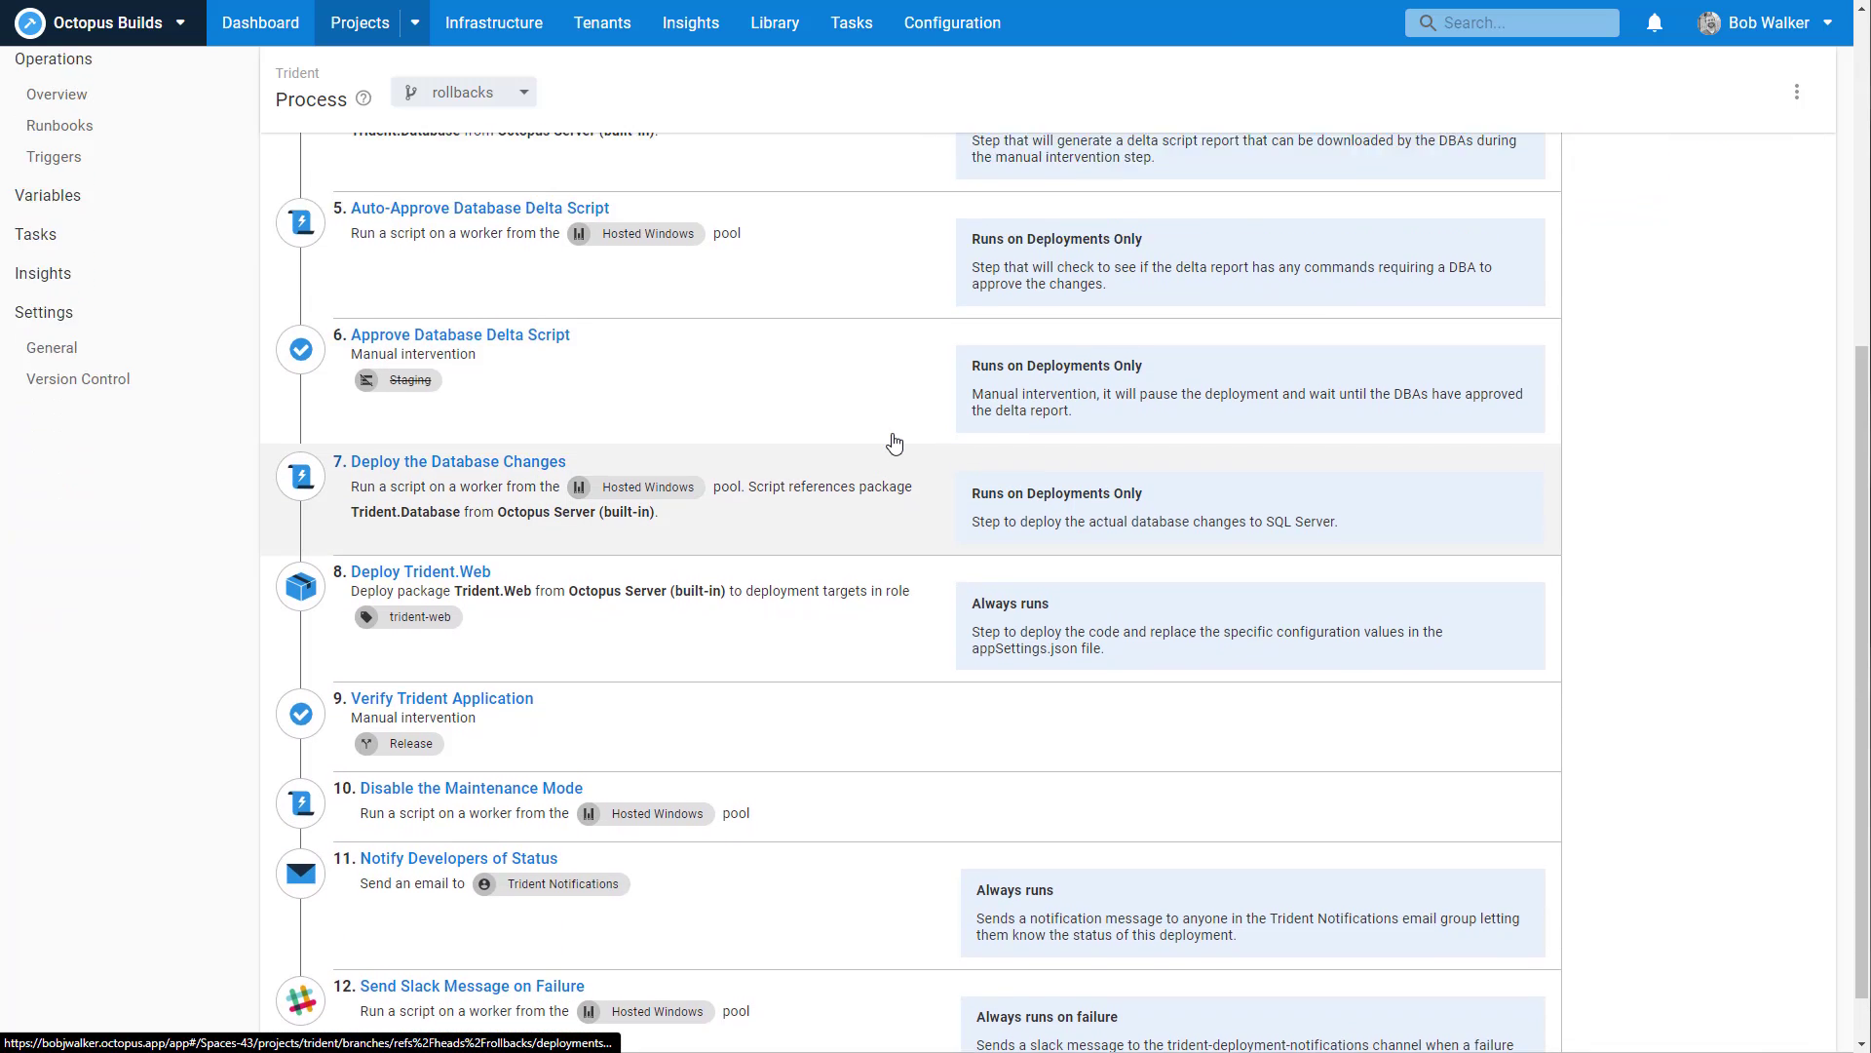
pyautogui.scroll(5, 894, 444)
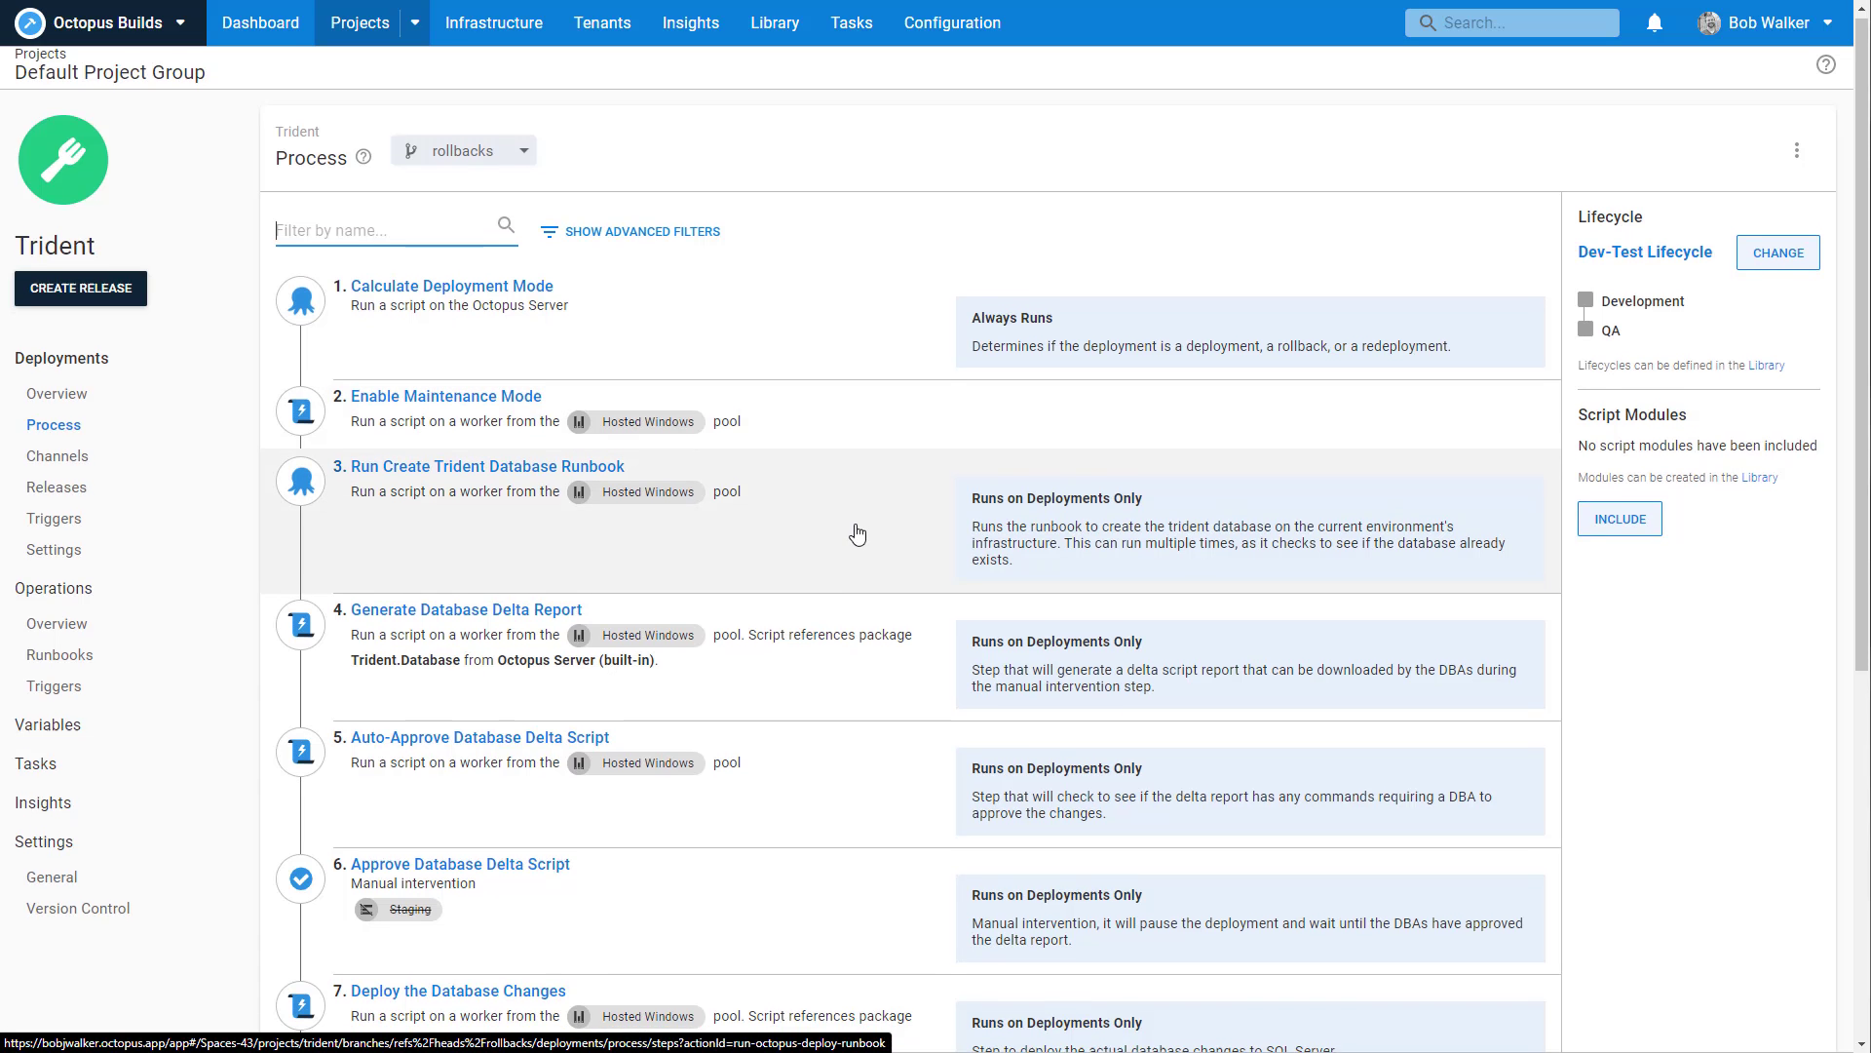
pyautogui.scroll(-4, 857, 532)
pyautogui.scroll(-2, 856, 532)
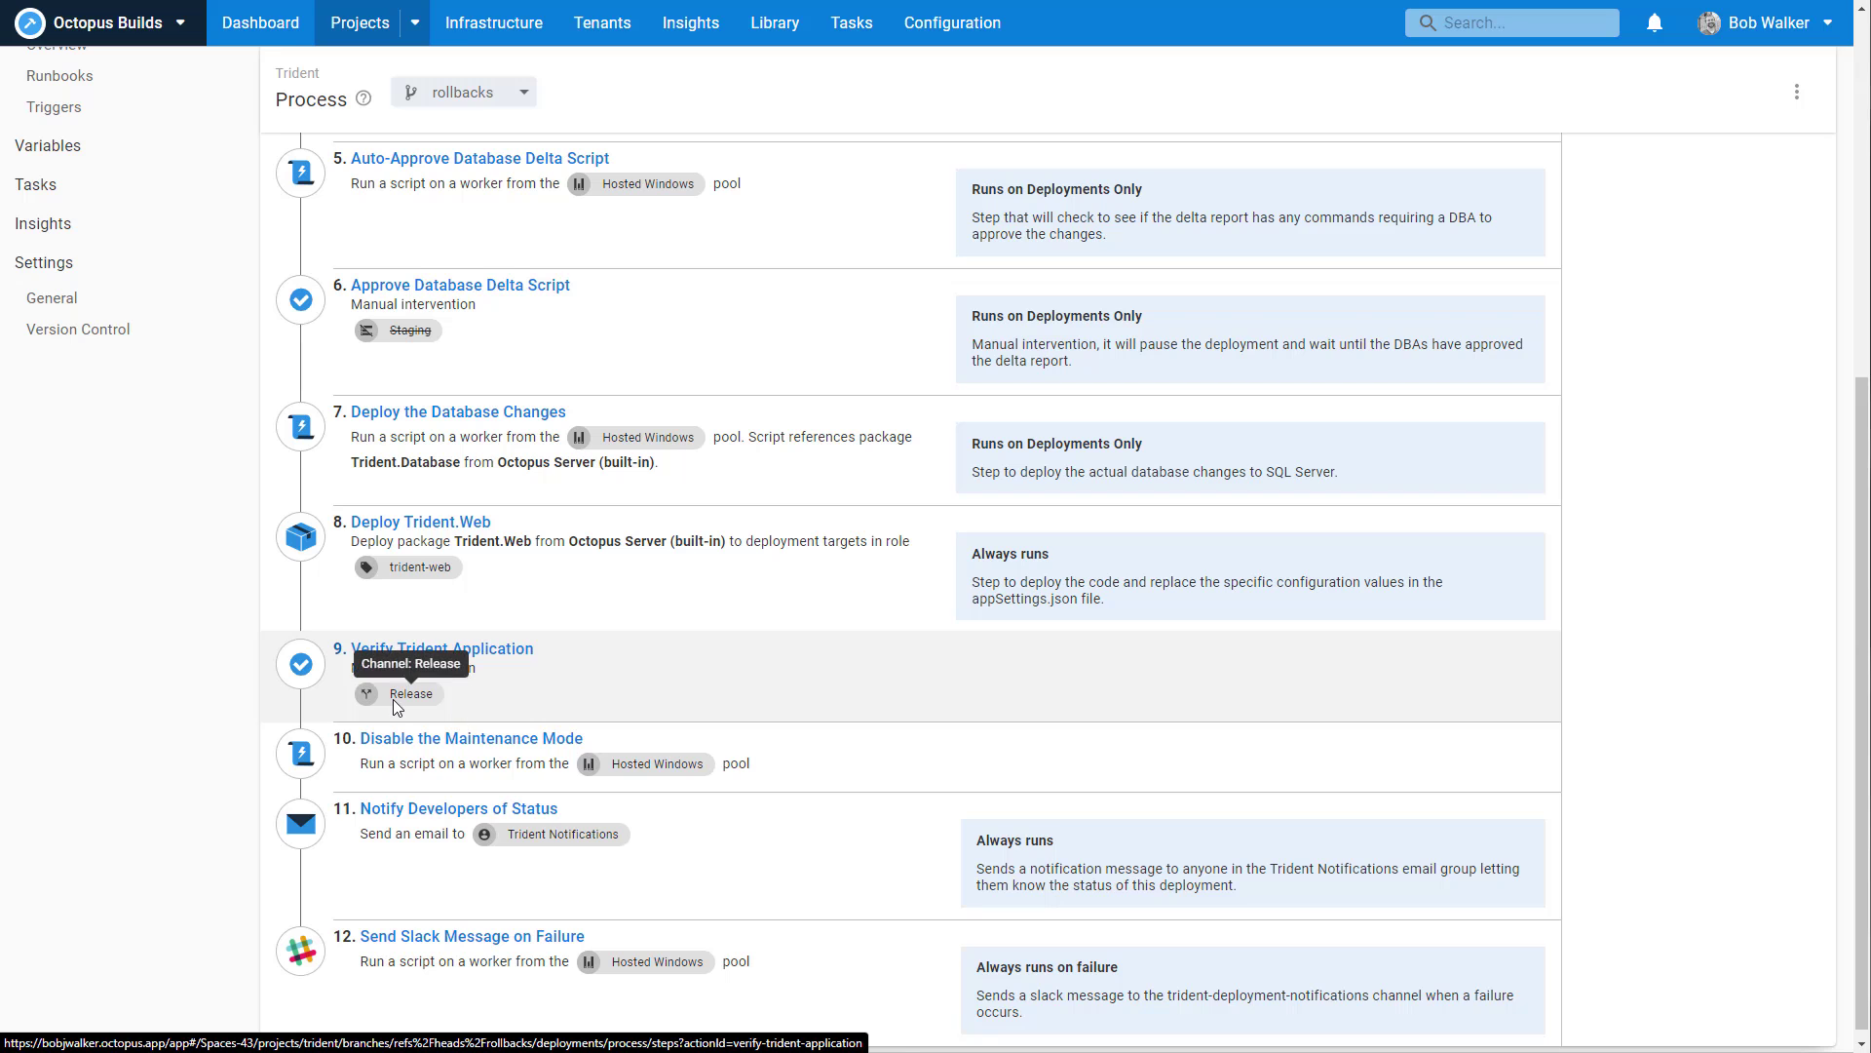
pyautogui.scroll(-1, 827, 763)
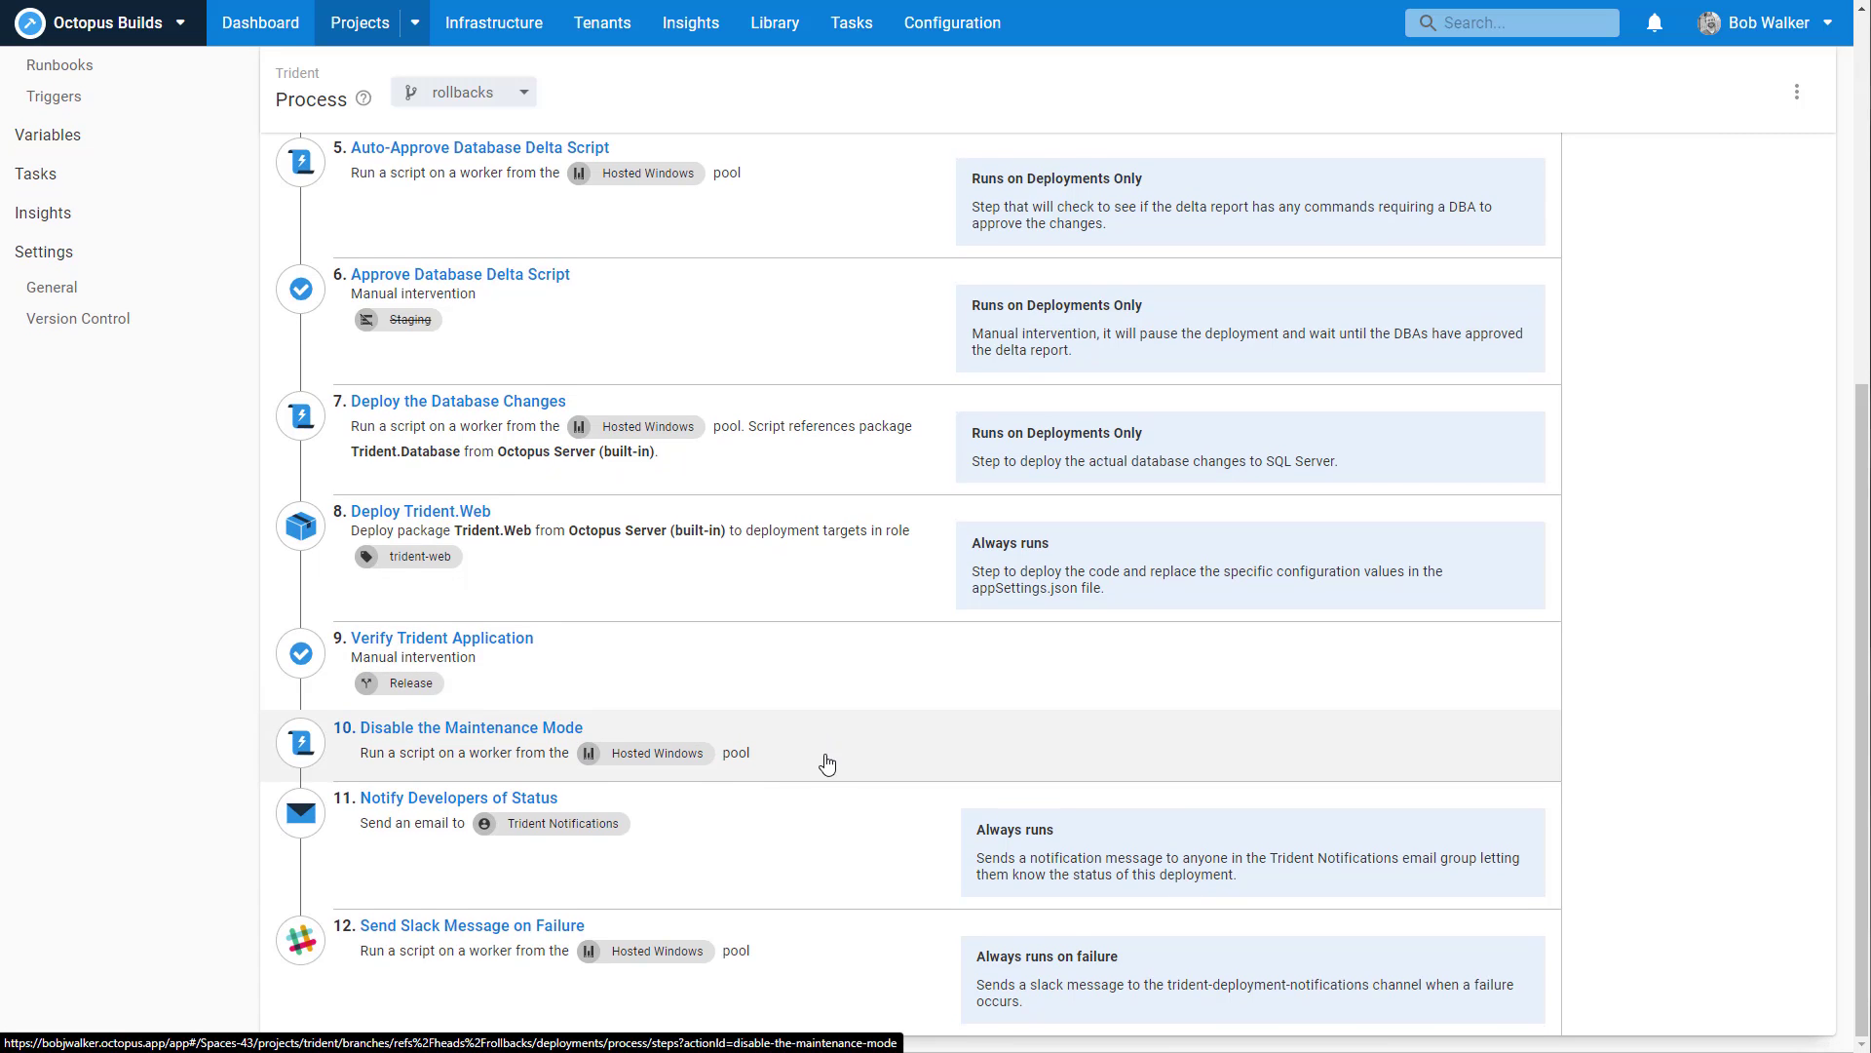
pyautogui.scroll(6, 827, 764)
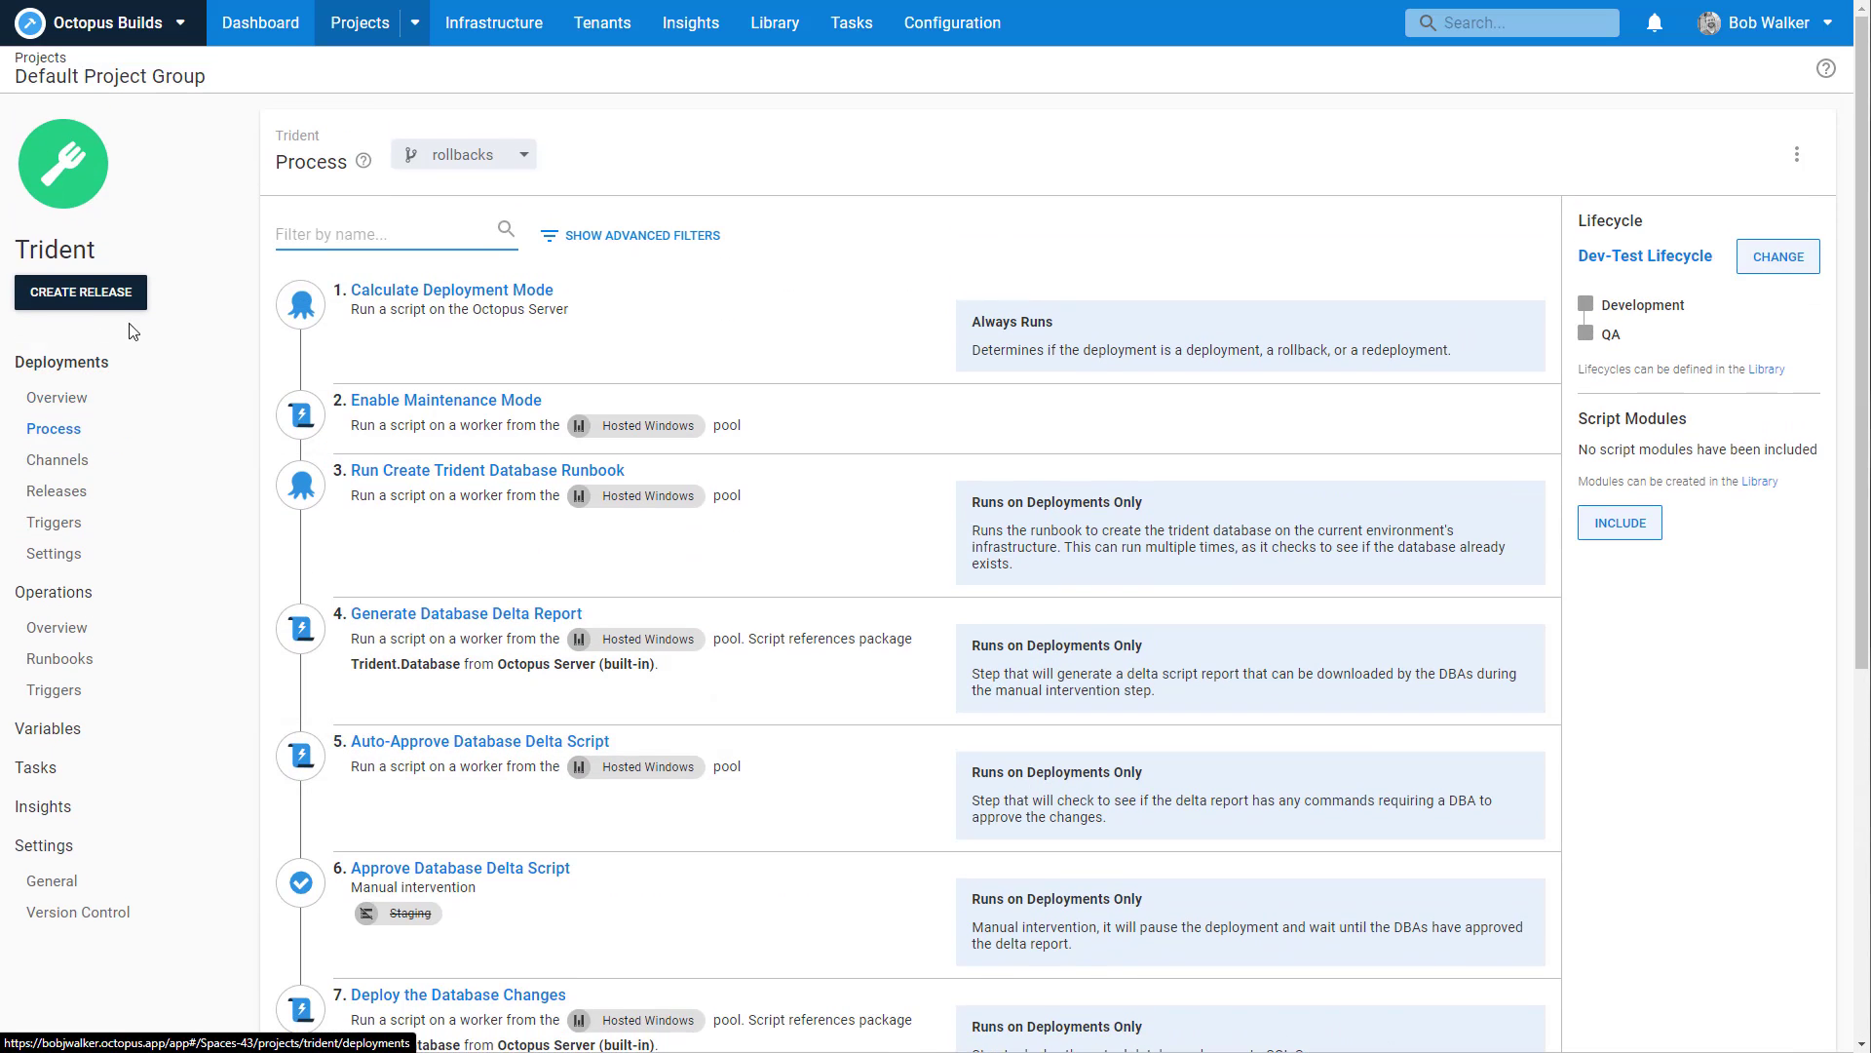
# Create and save a new Trident release in the Release channel.
pyautogui.click(101, 299)
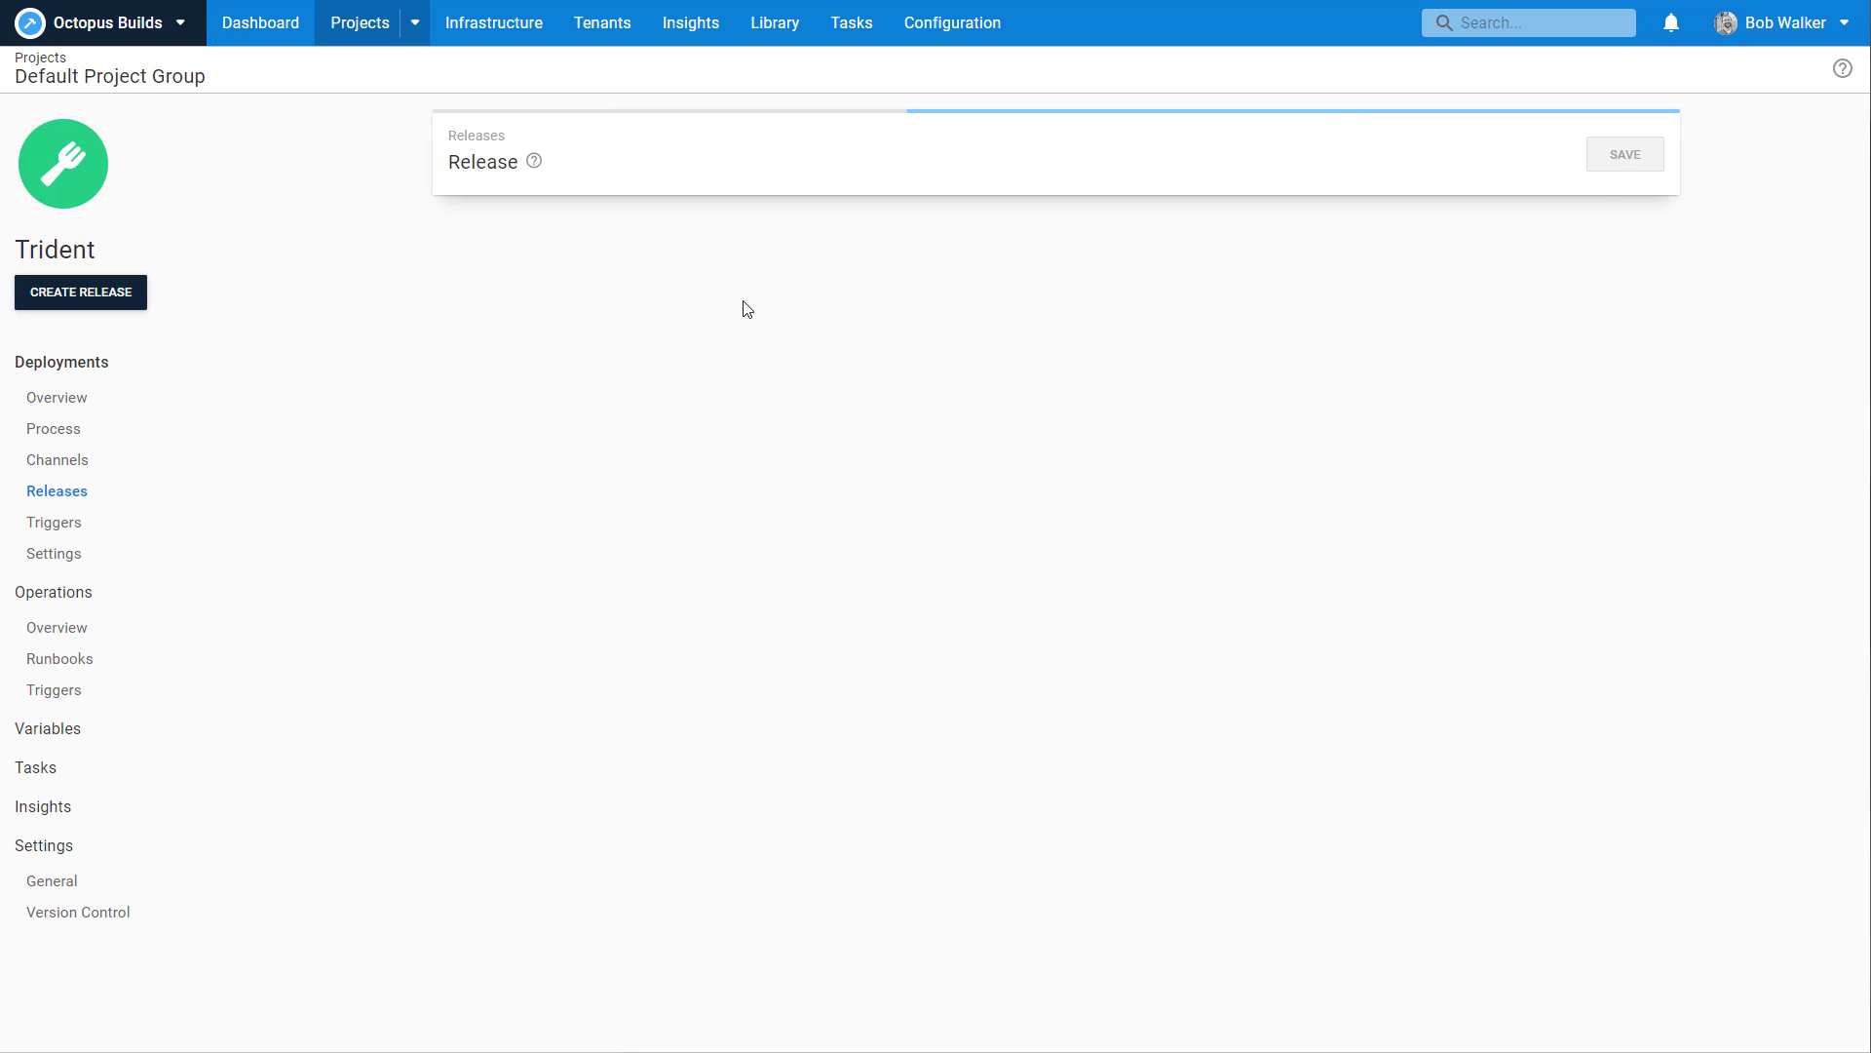
pyautogui.click(768, 301)
pyautogui.click(773, 335)
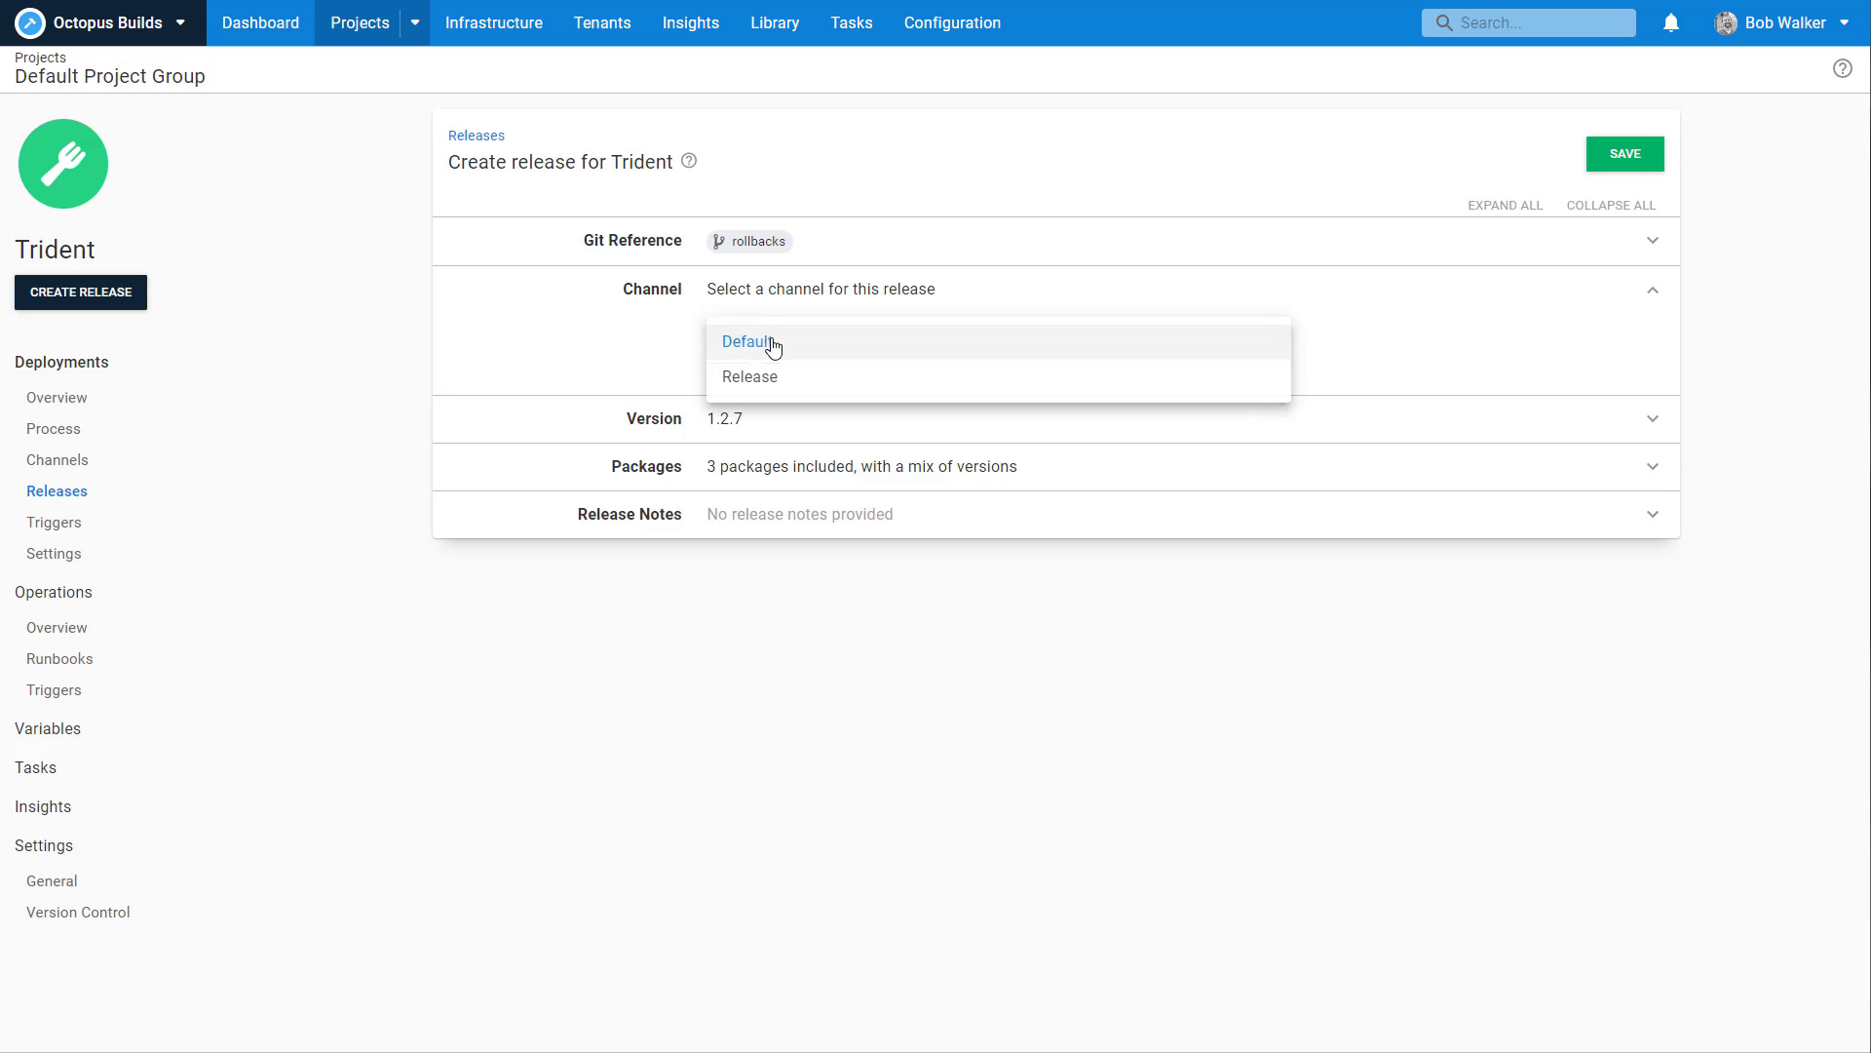
pyautogui.click(773, 379)
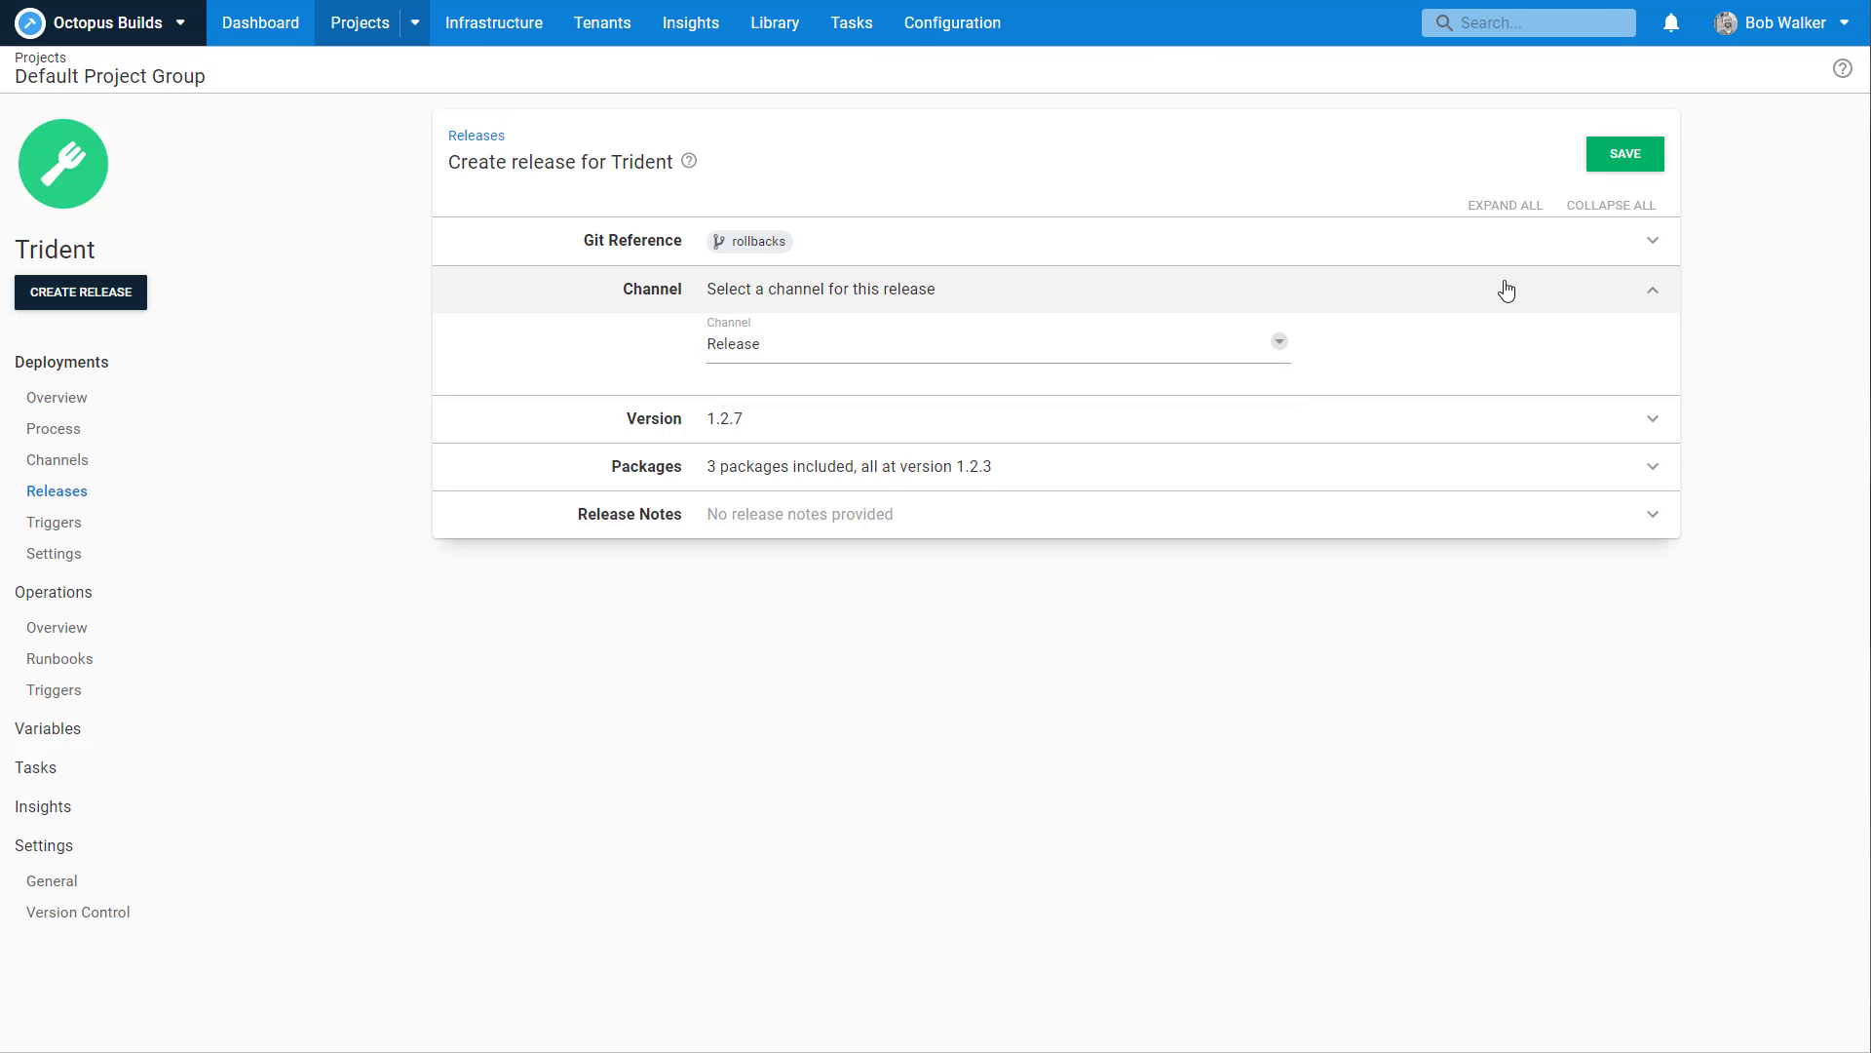
pyautogui.click(1610, 160)
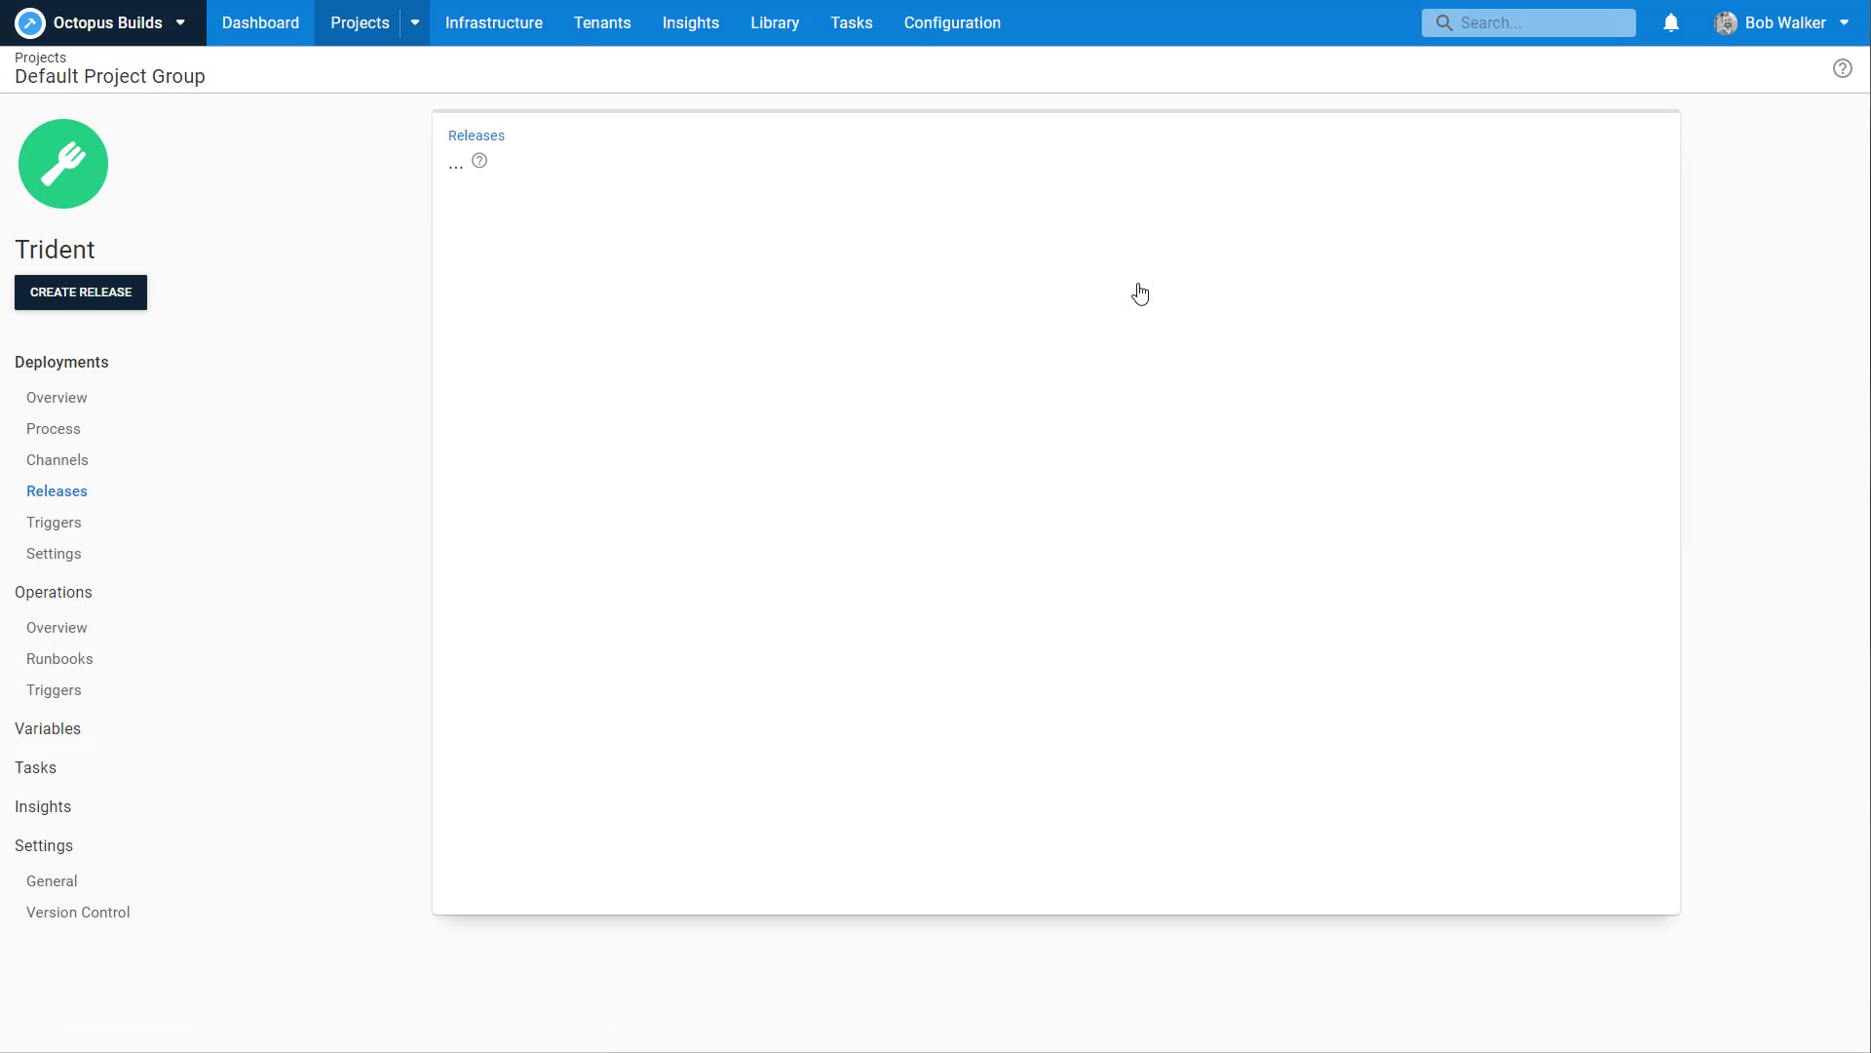
# Deploy release 1.2.7 to the Staging environment and follow each step's progress in the task summary.
pyautogui.click(1592, 374)
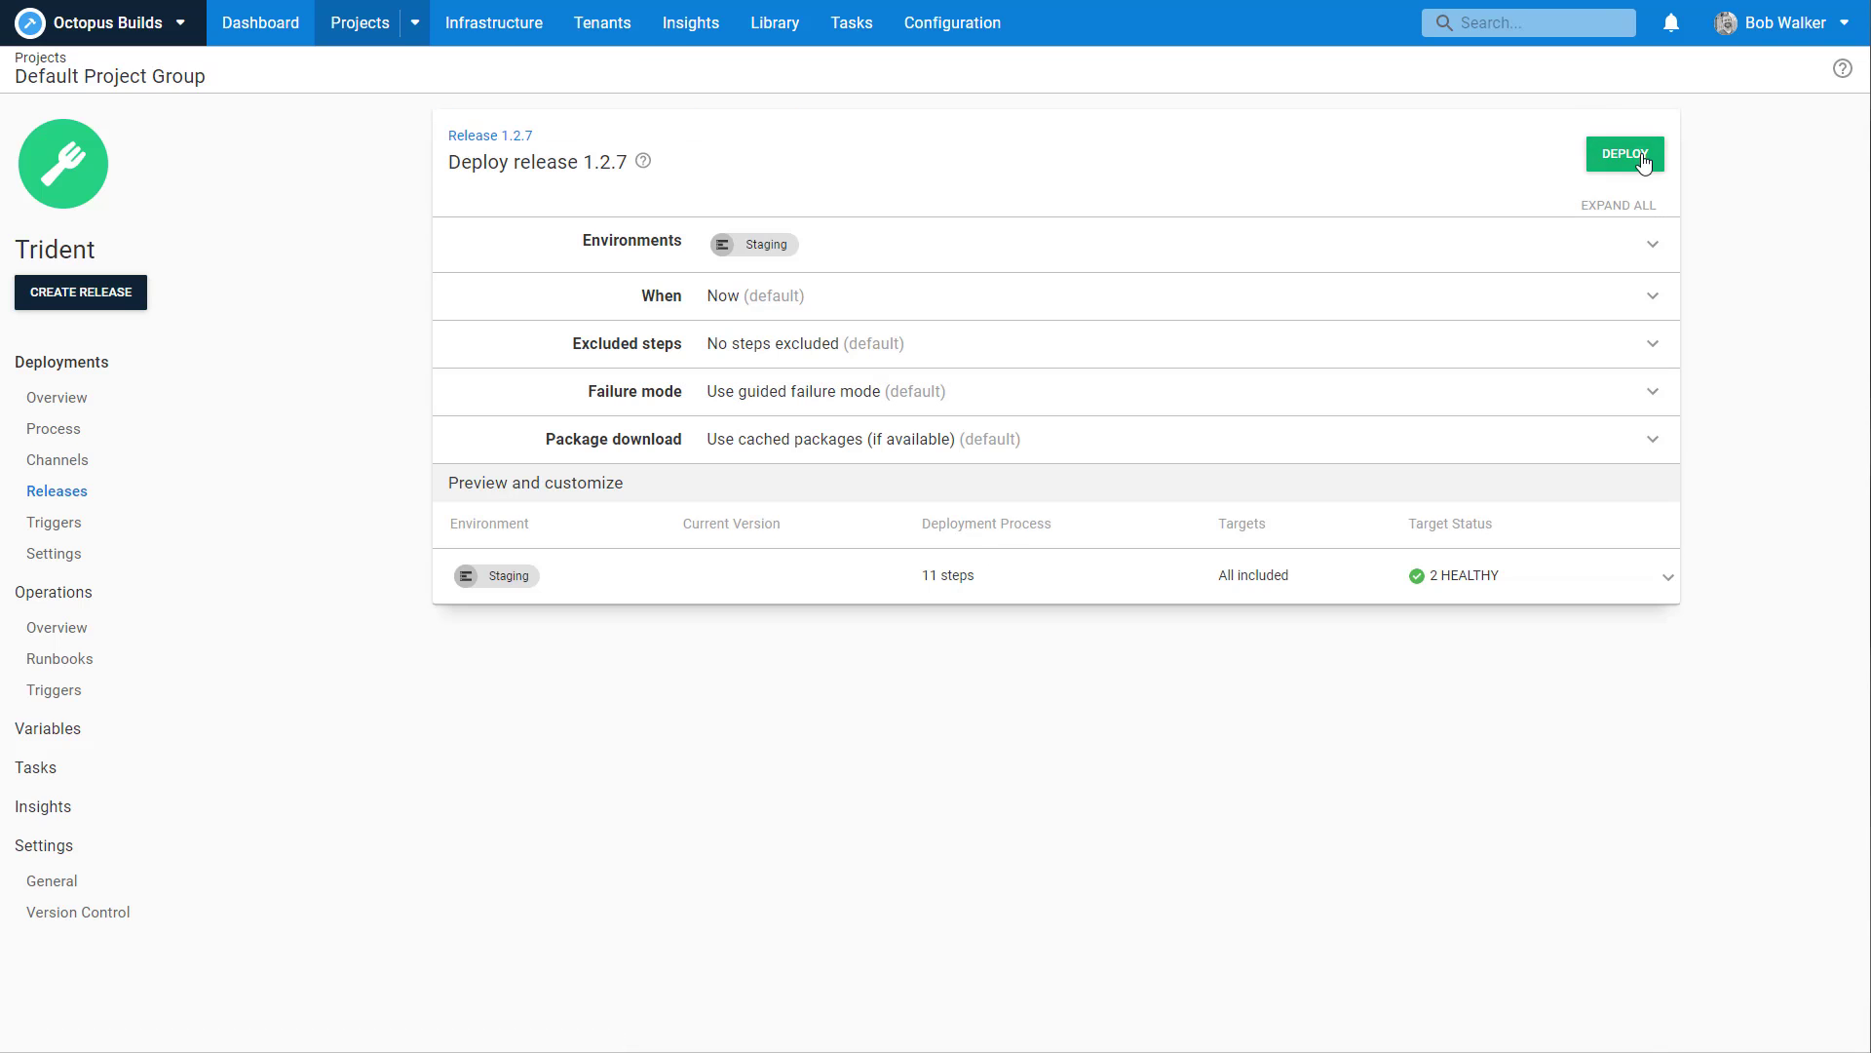
pyautogui.click(1643, 162)
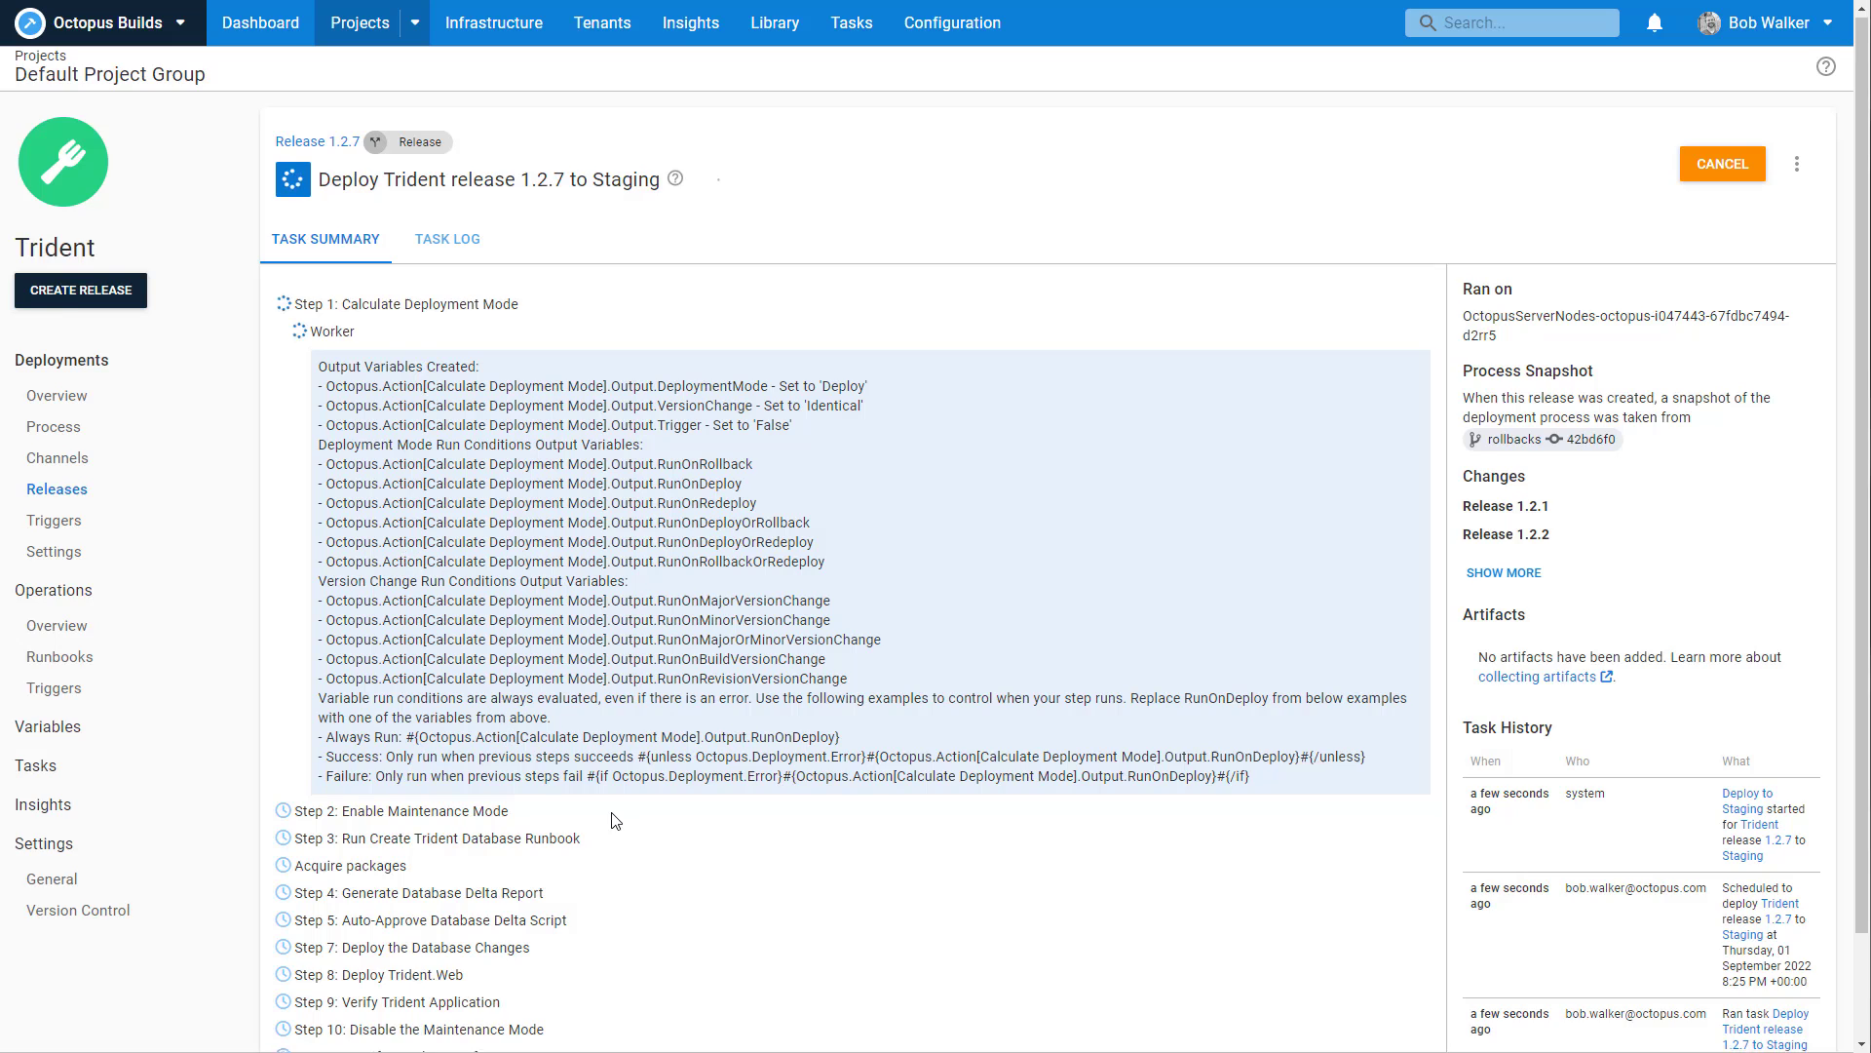
pyautogui.scroll(-1, 614, 820)
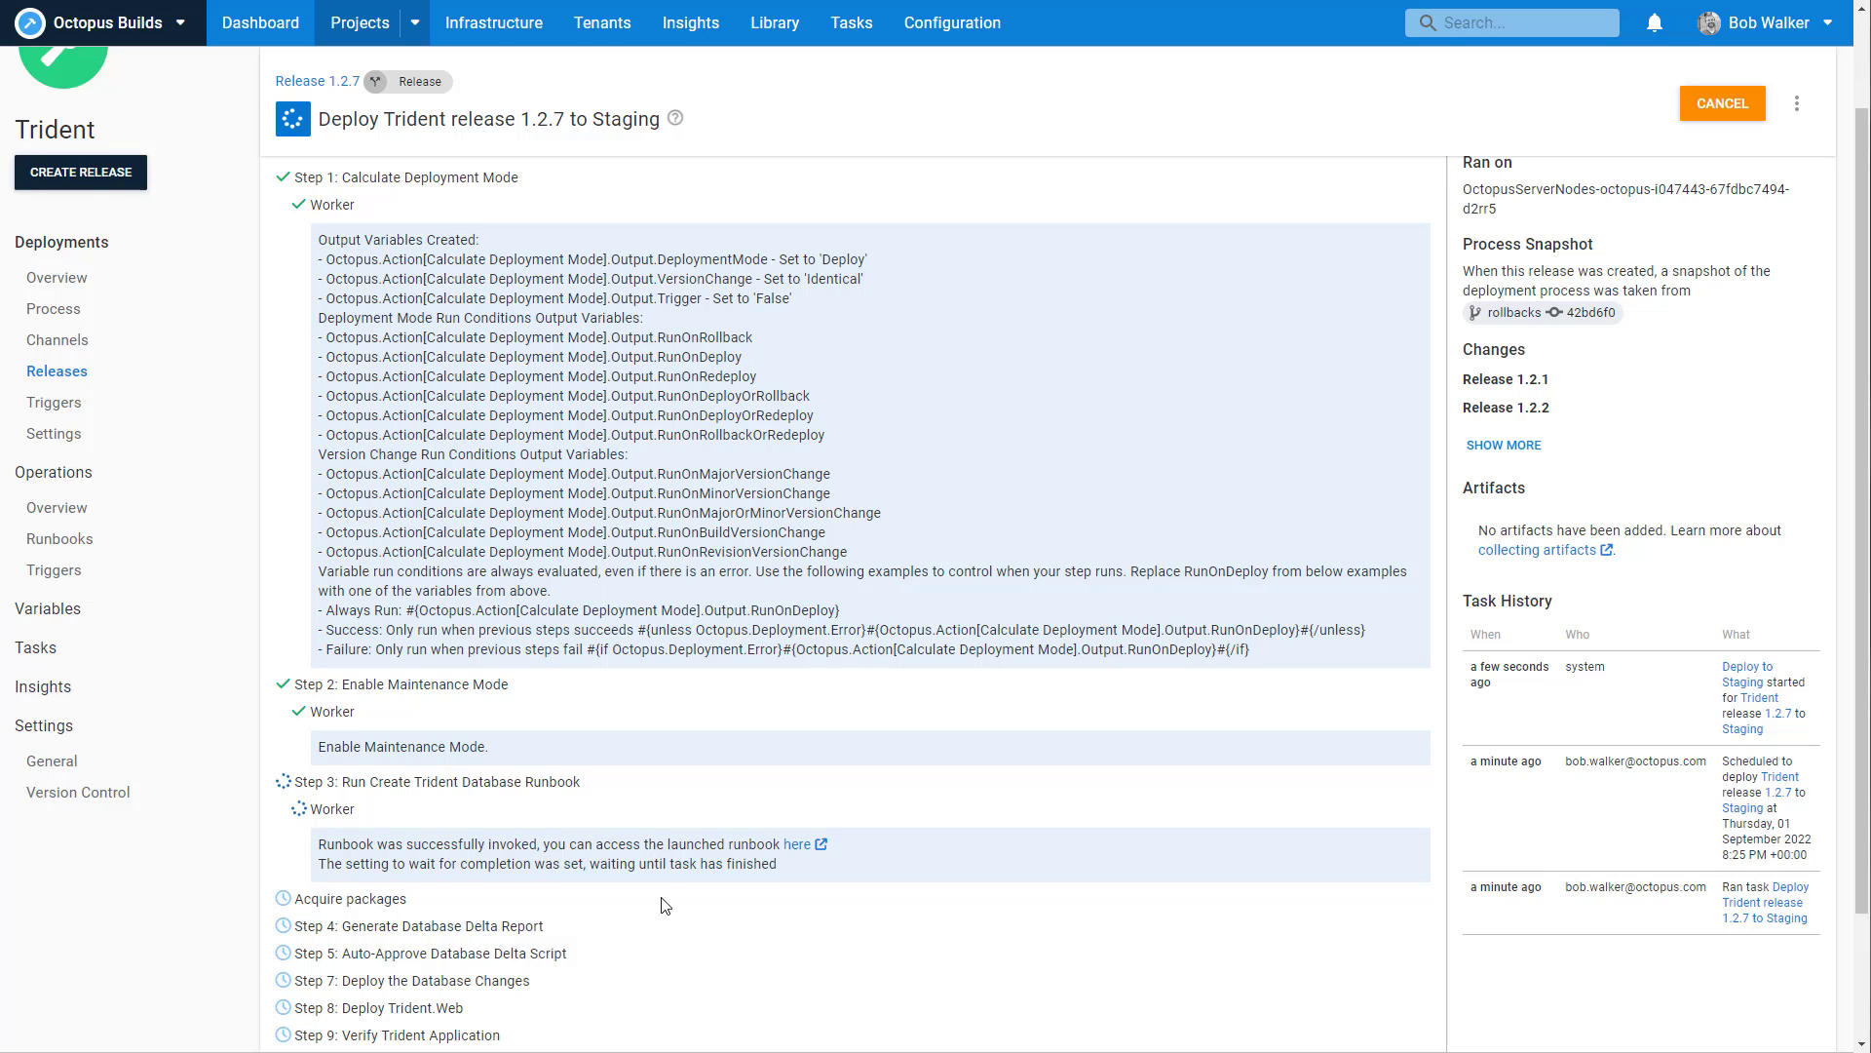
pyautogui.scroll(-3, 663, 904)
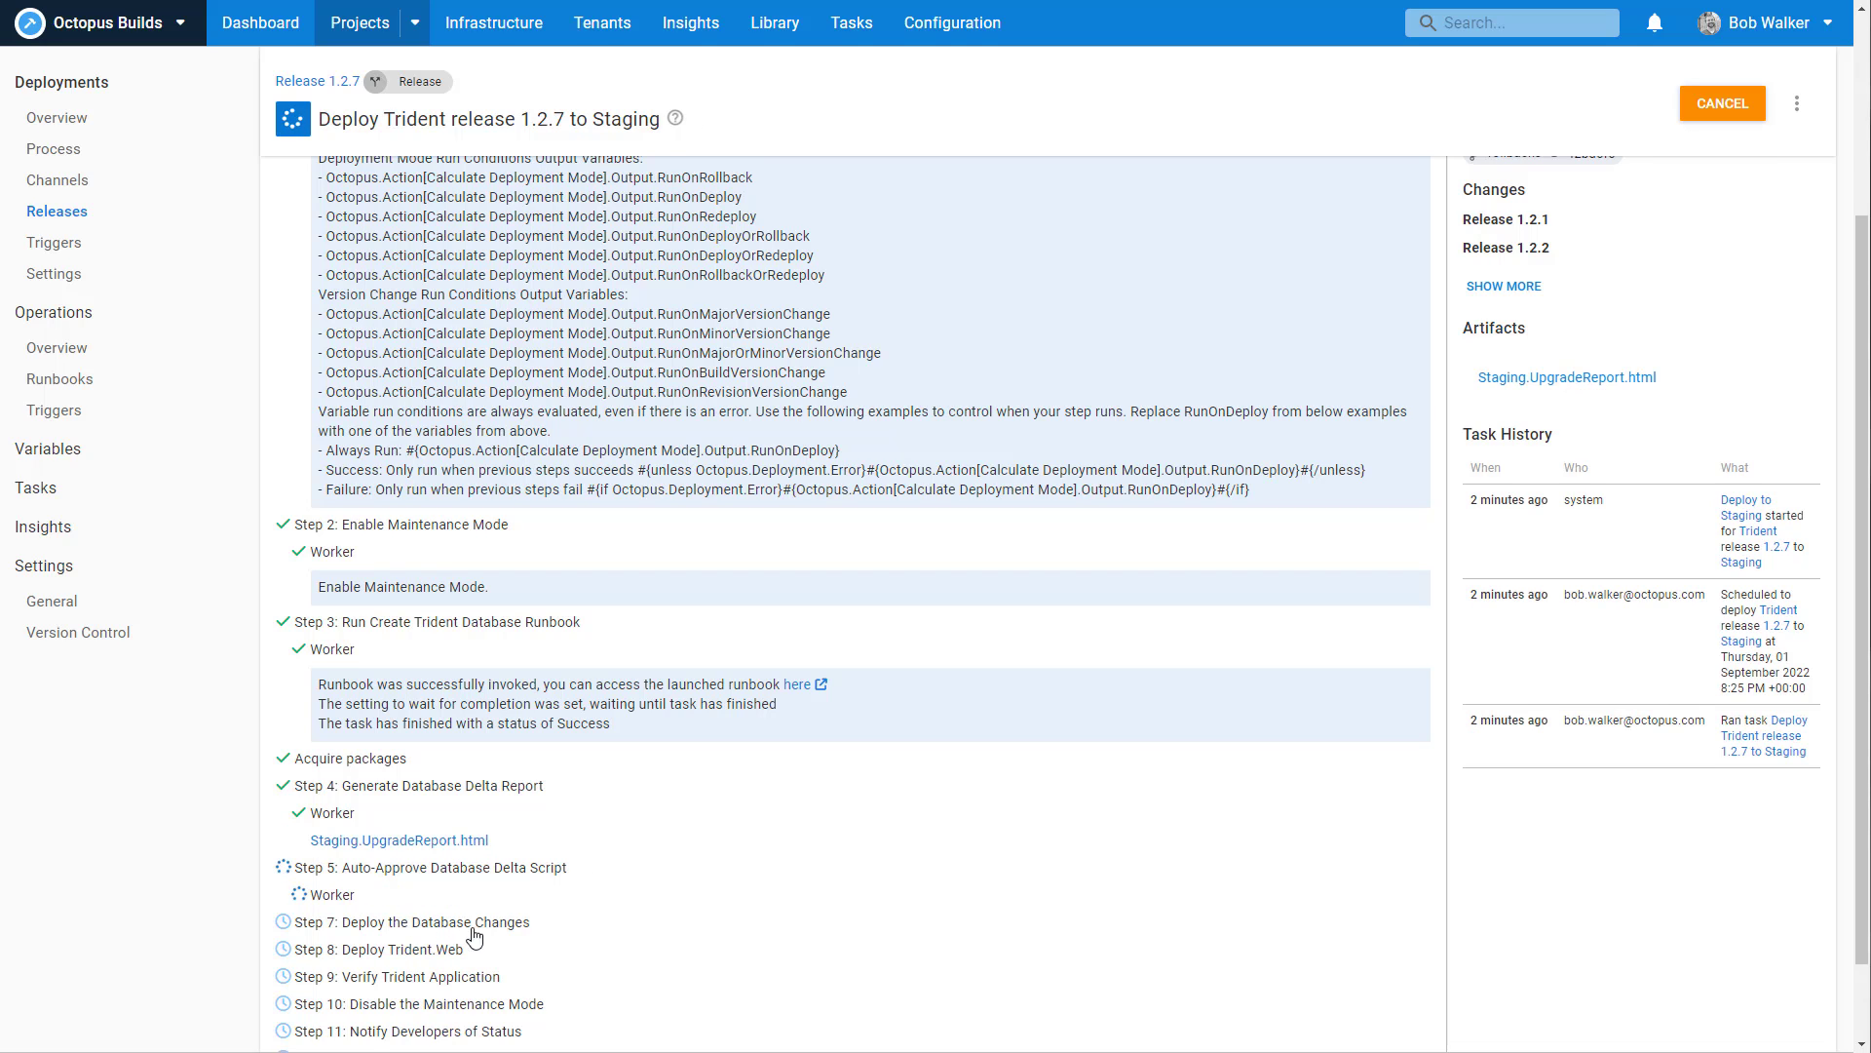
pyautogui.scroll(-1, 597, 922)
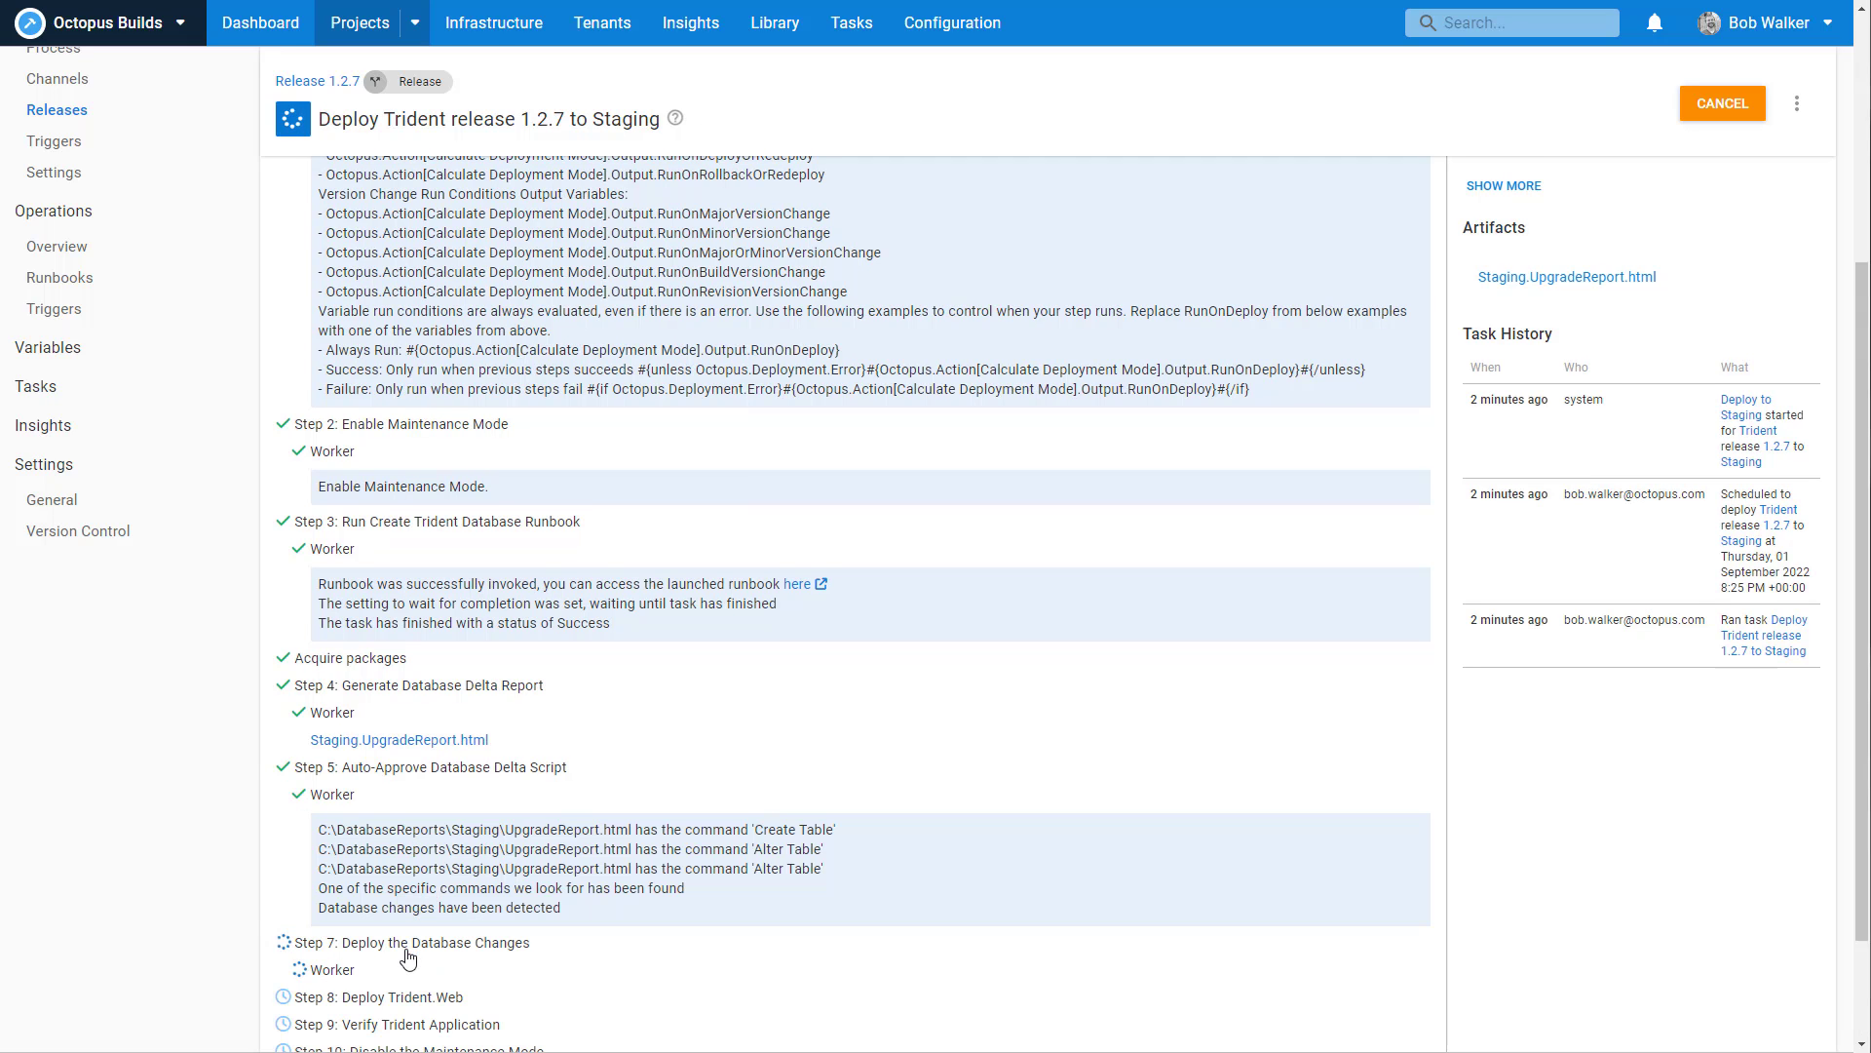
pyautogui.scroll(-2, 448, 906)
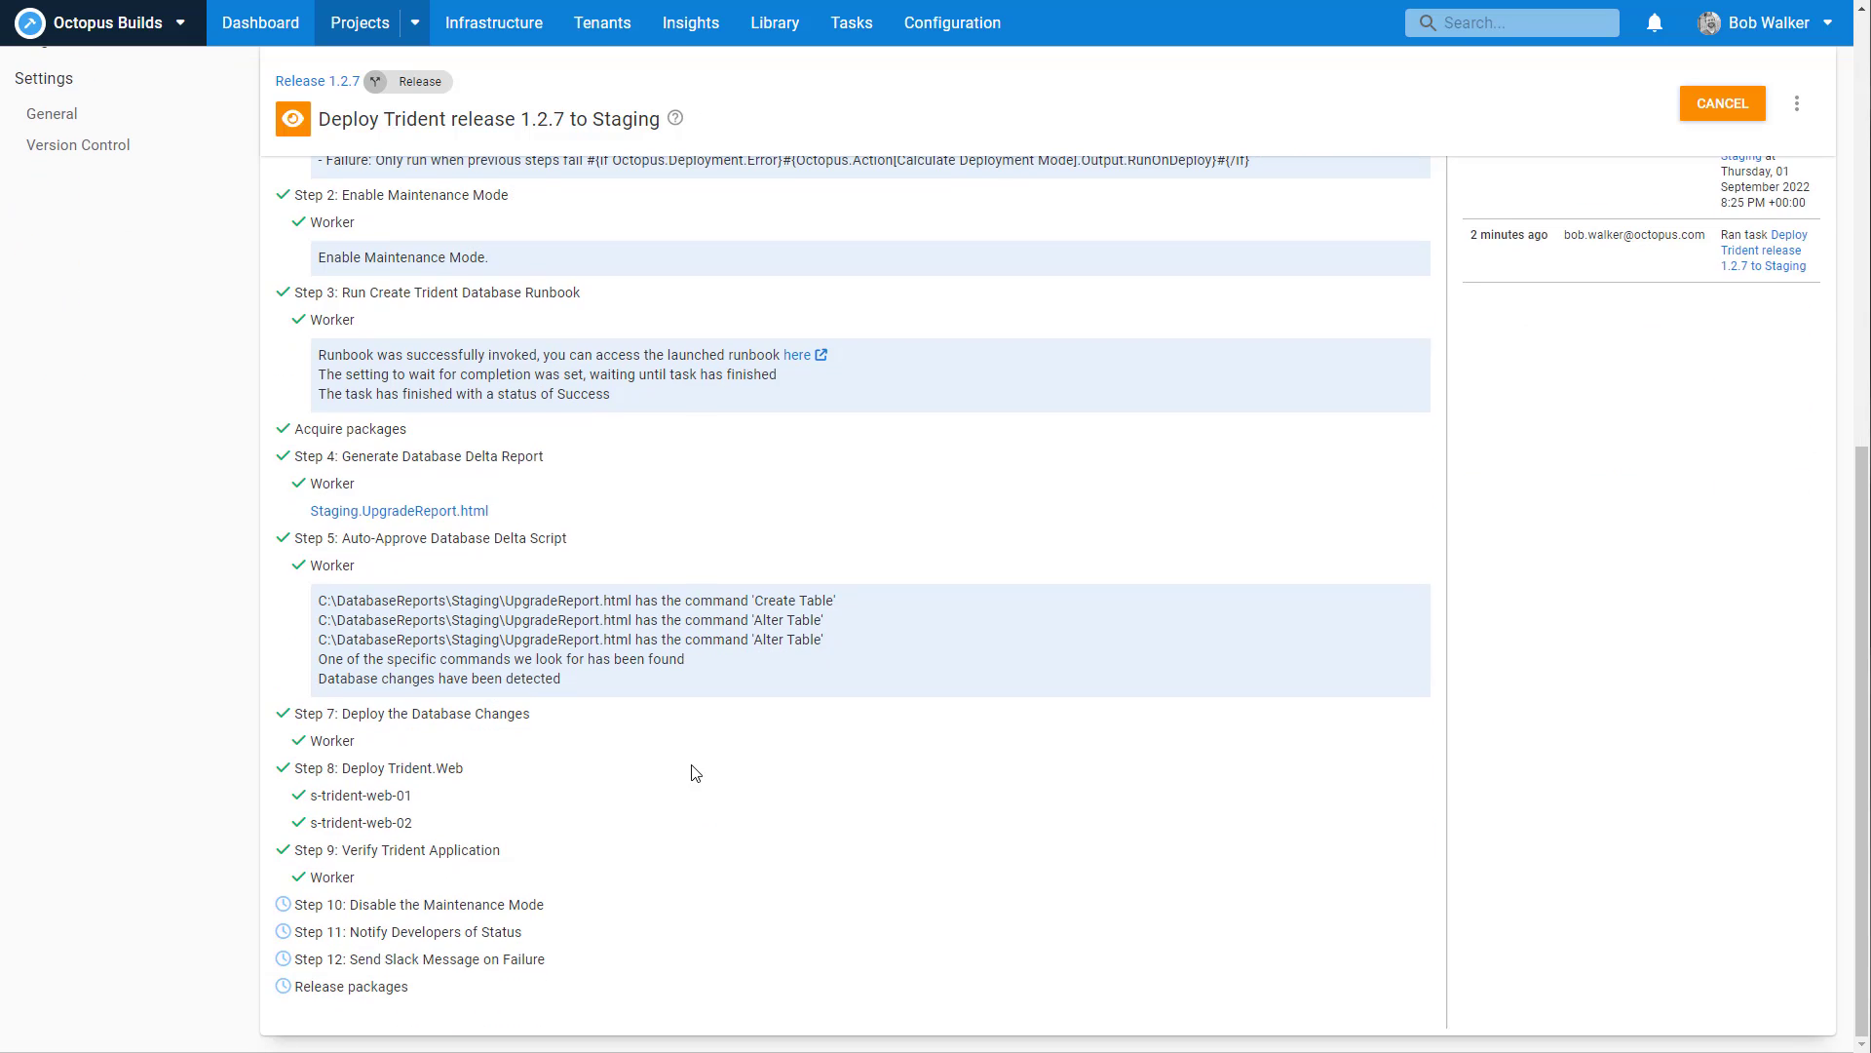
# Assign the Verify Trident Application manual intervention to yourself, add the note "Demo failure" and abort it.
pyautogui.scroll(10, 693, 773)
pyautogui.click(1317, 346)
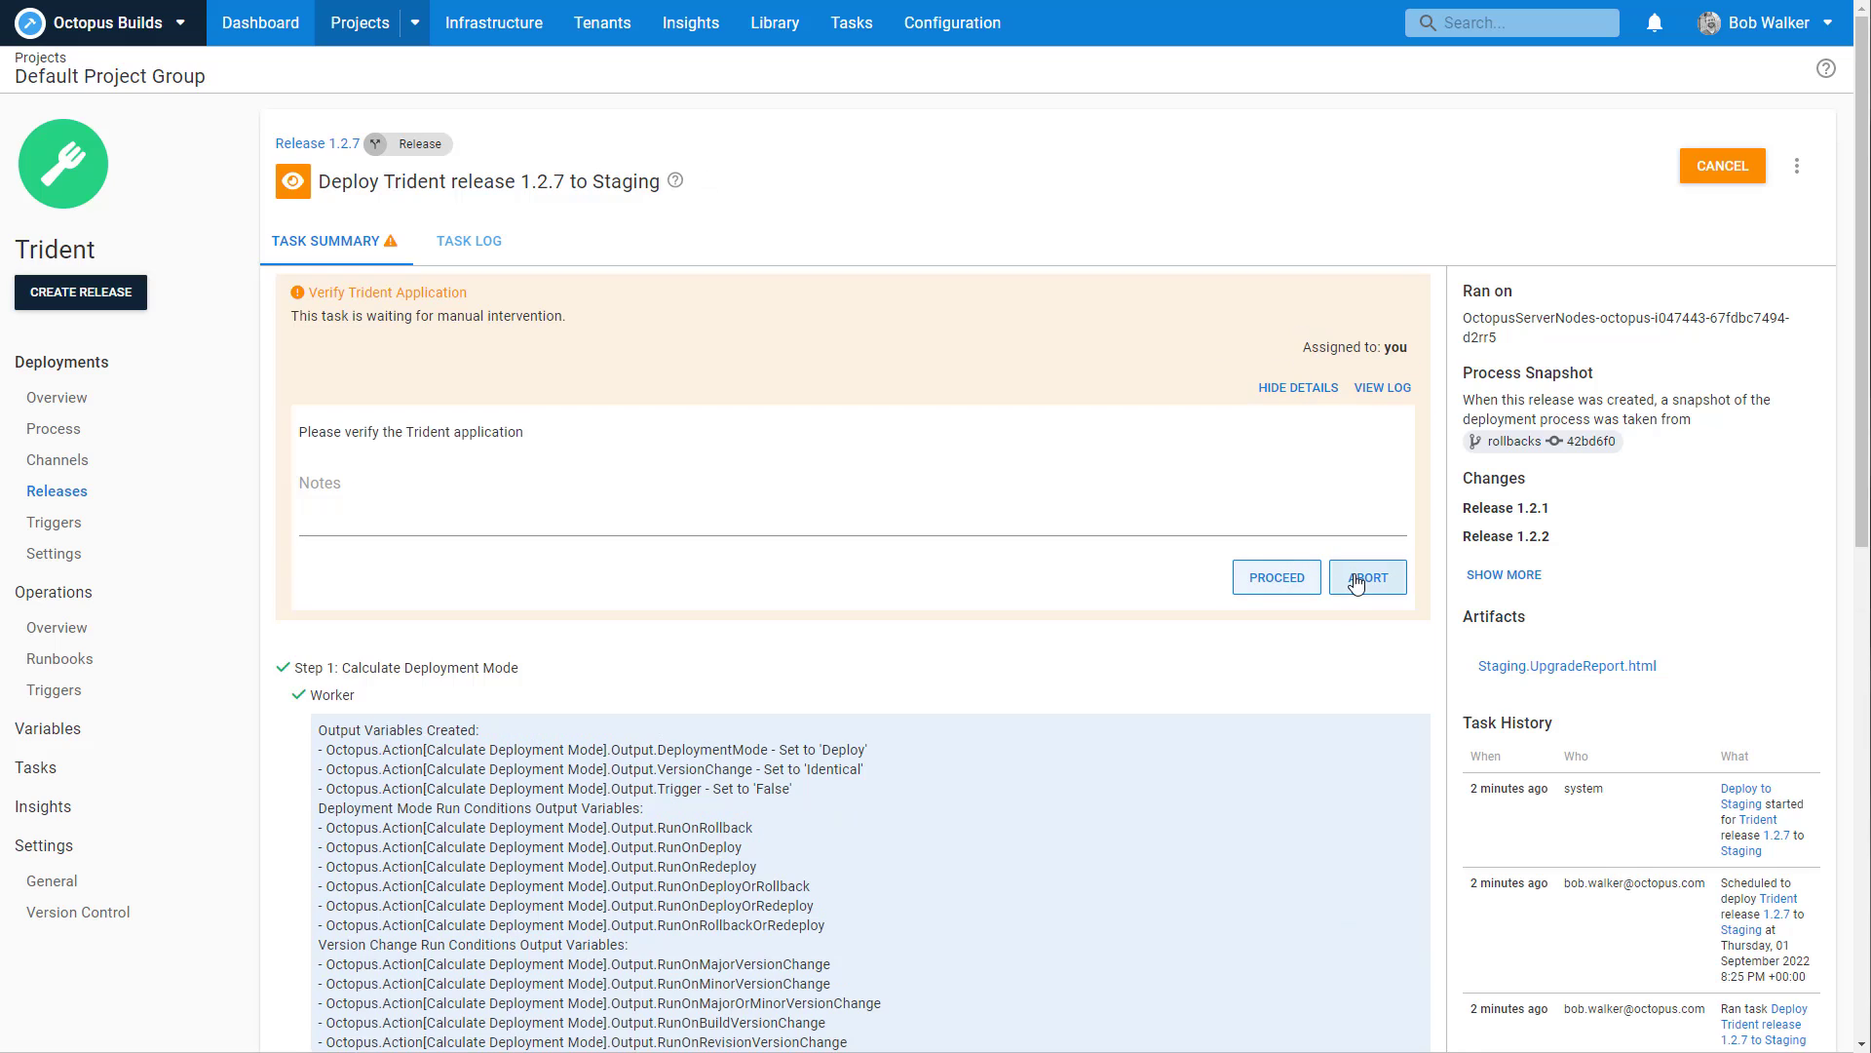
pyautogui.click(1159, 517)
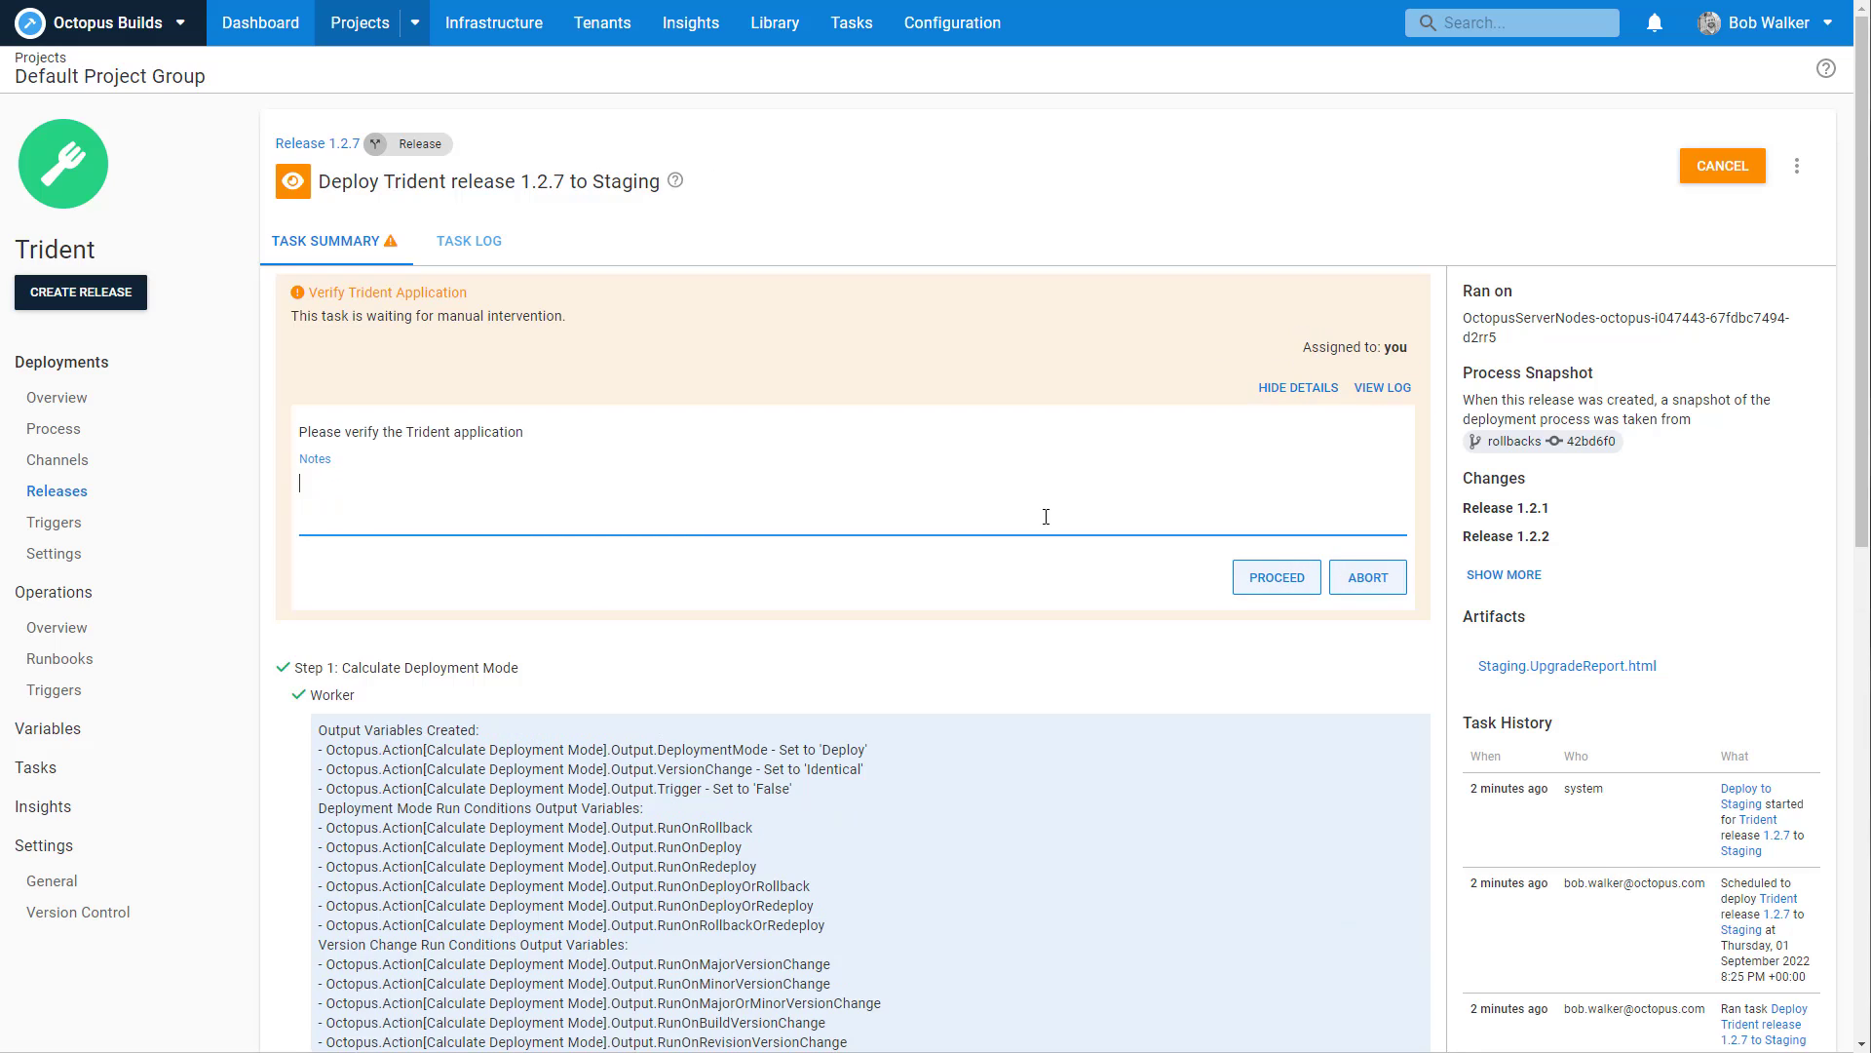
pyautogui.write('Demo failure')
pyautogui.click(1364, 577)
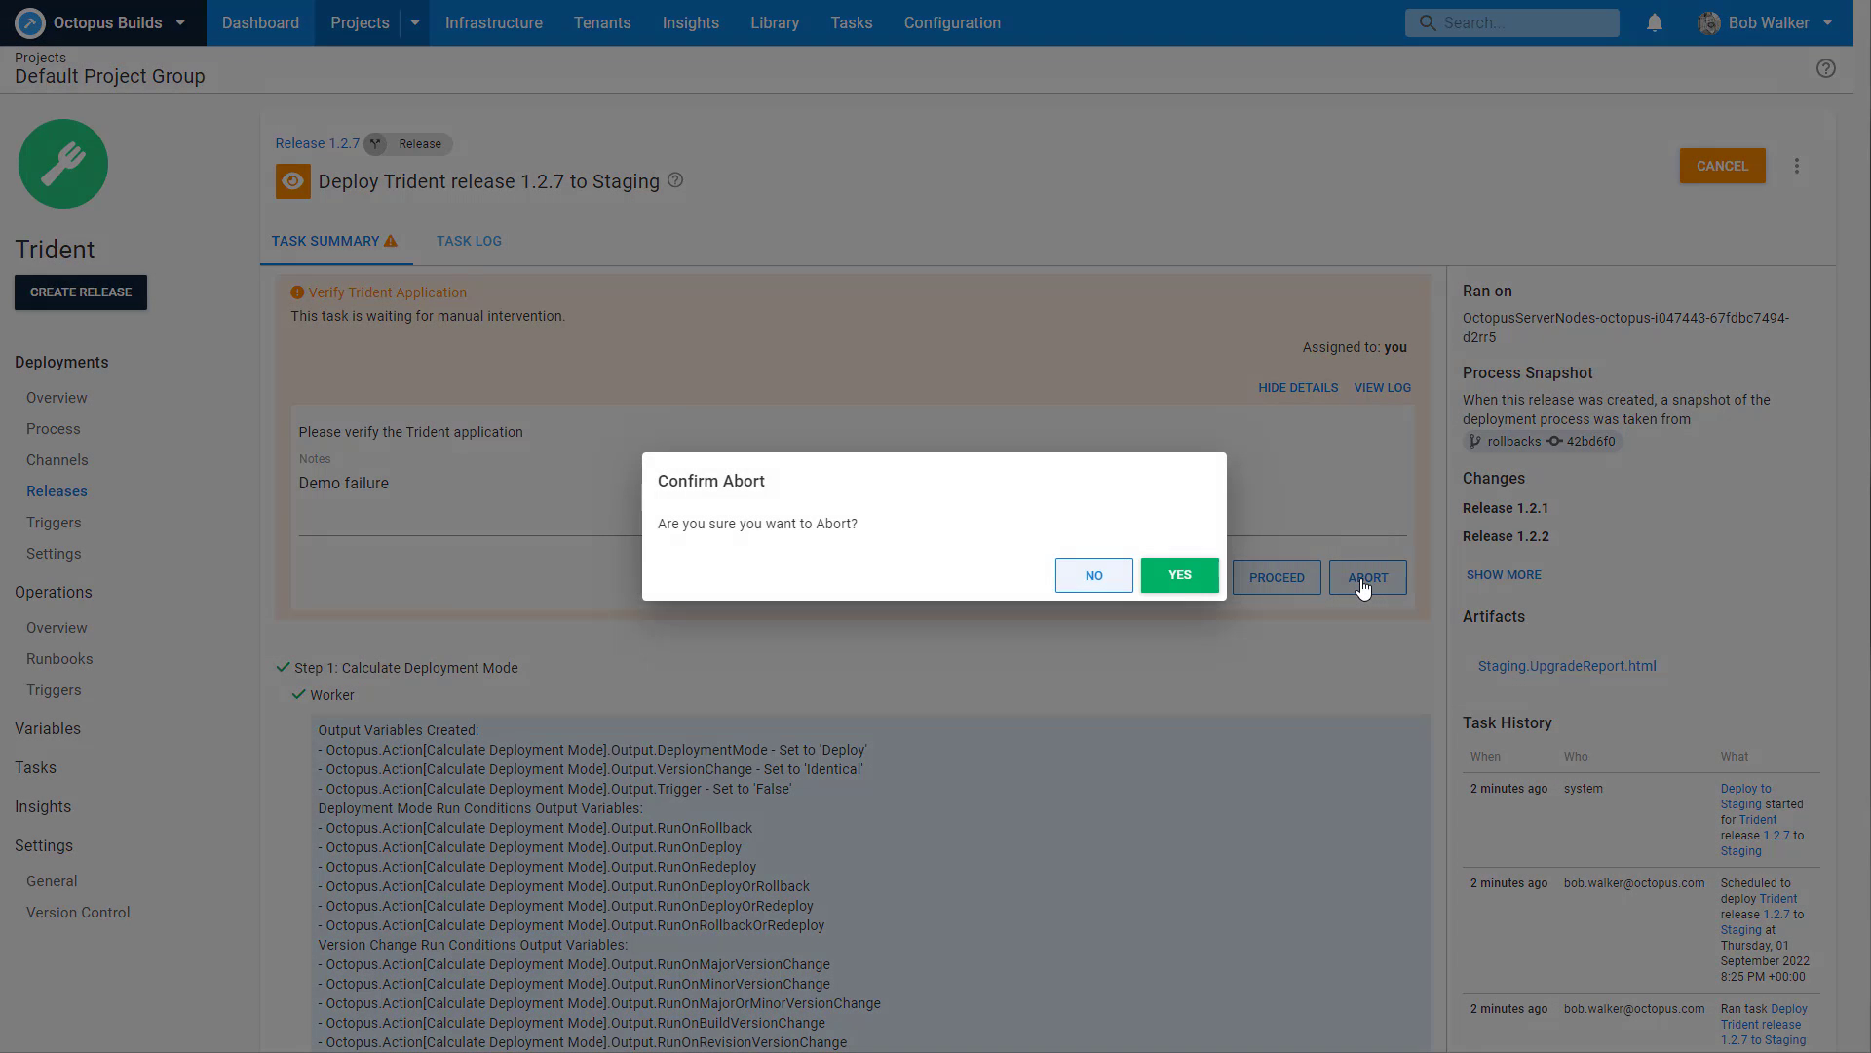
pyautogui.click(1180, 577)
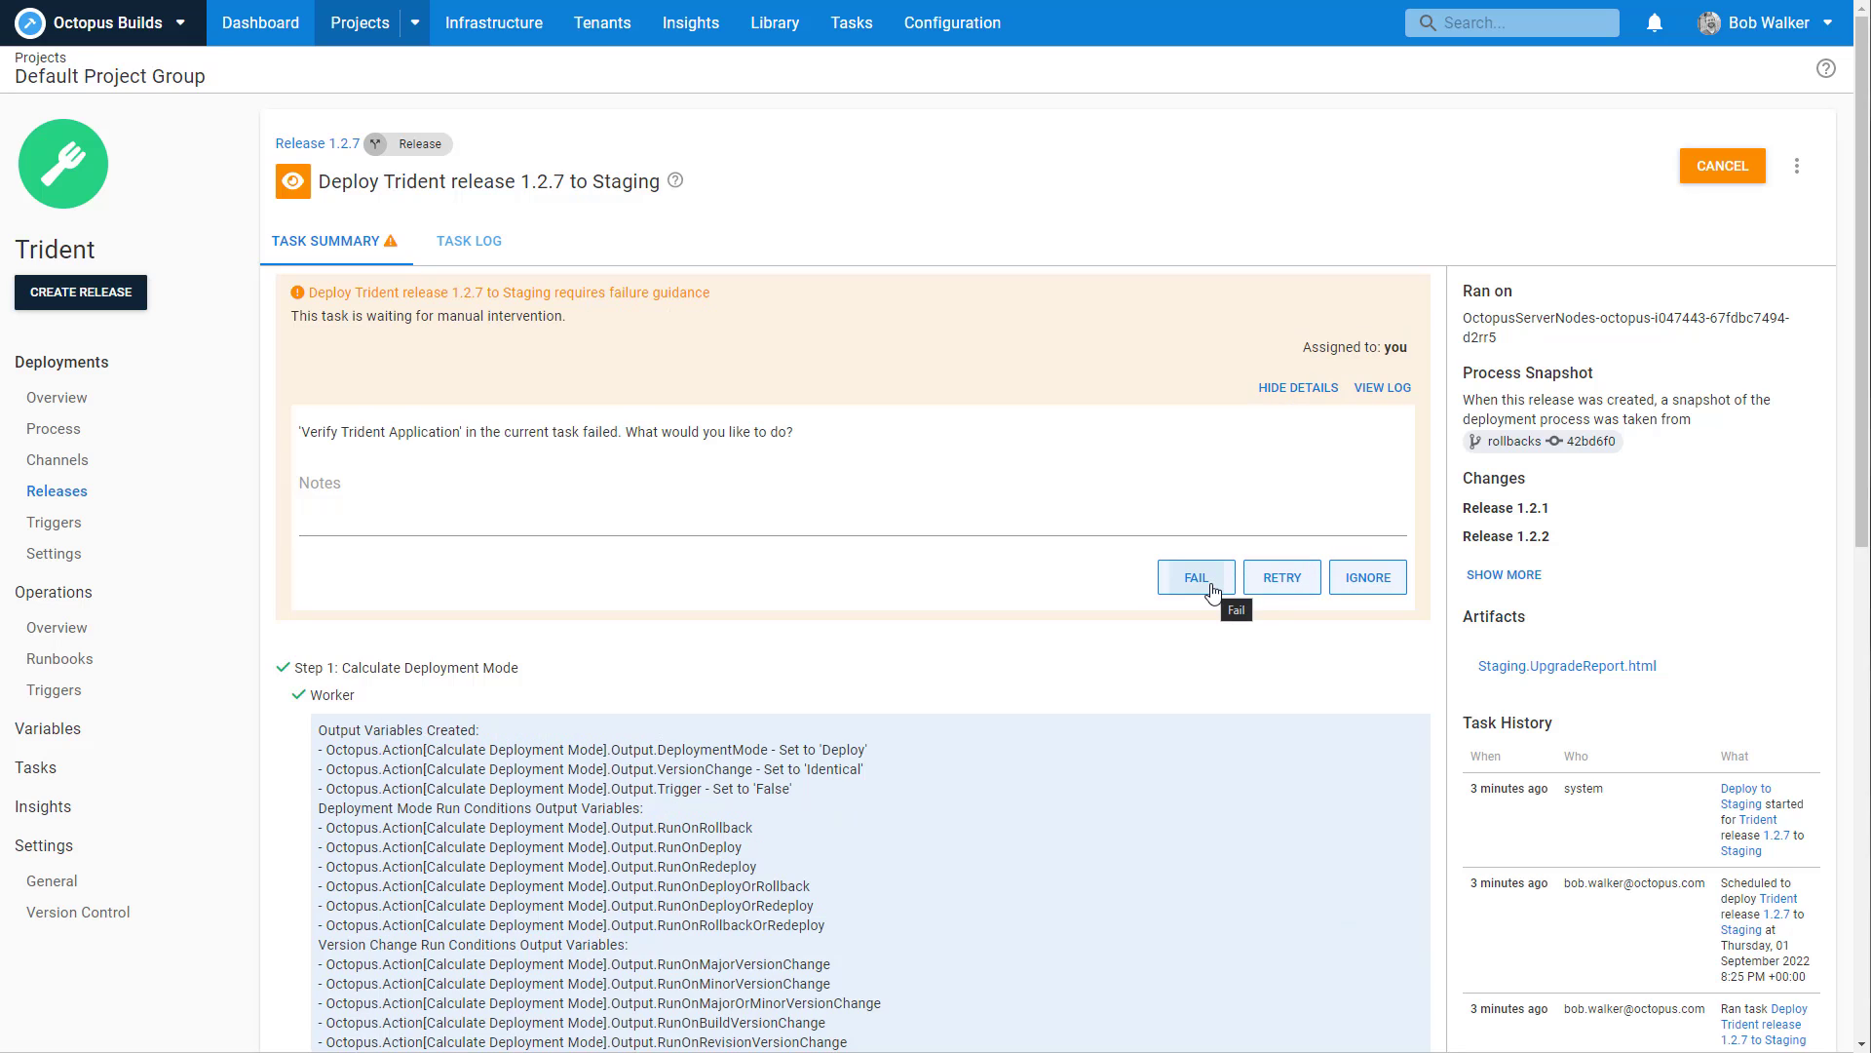
# Fail the release 1.2.7 Staging deployment at the failure guidance prompt and check the status of its remaining steps.
pyautogui.click(1212, 592)
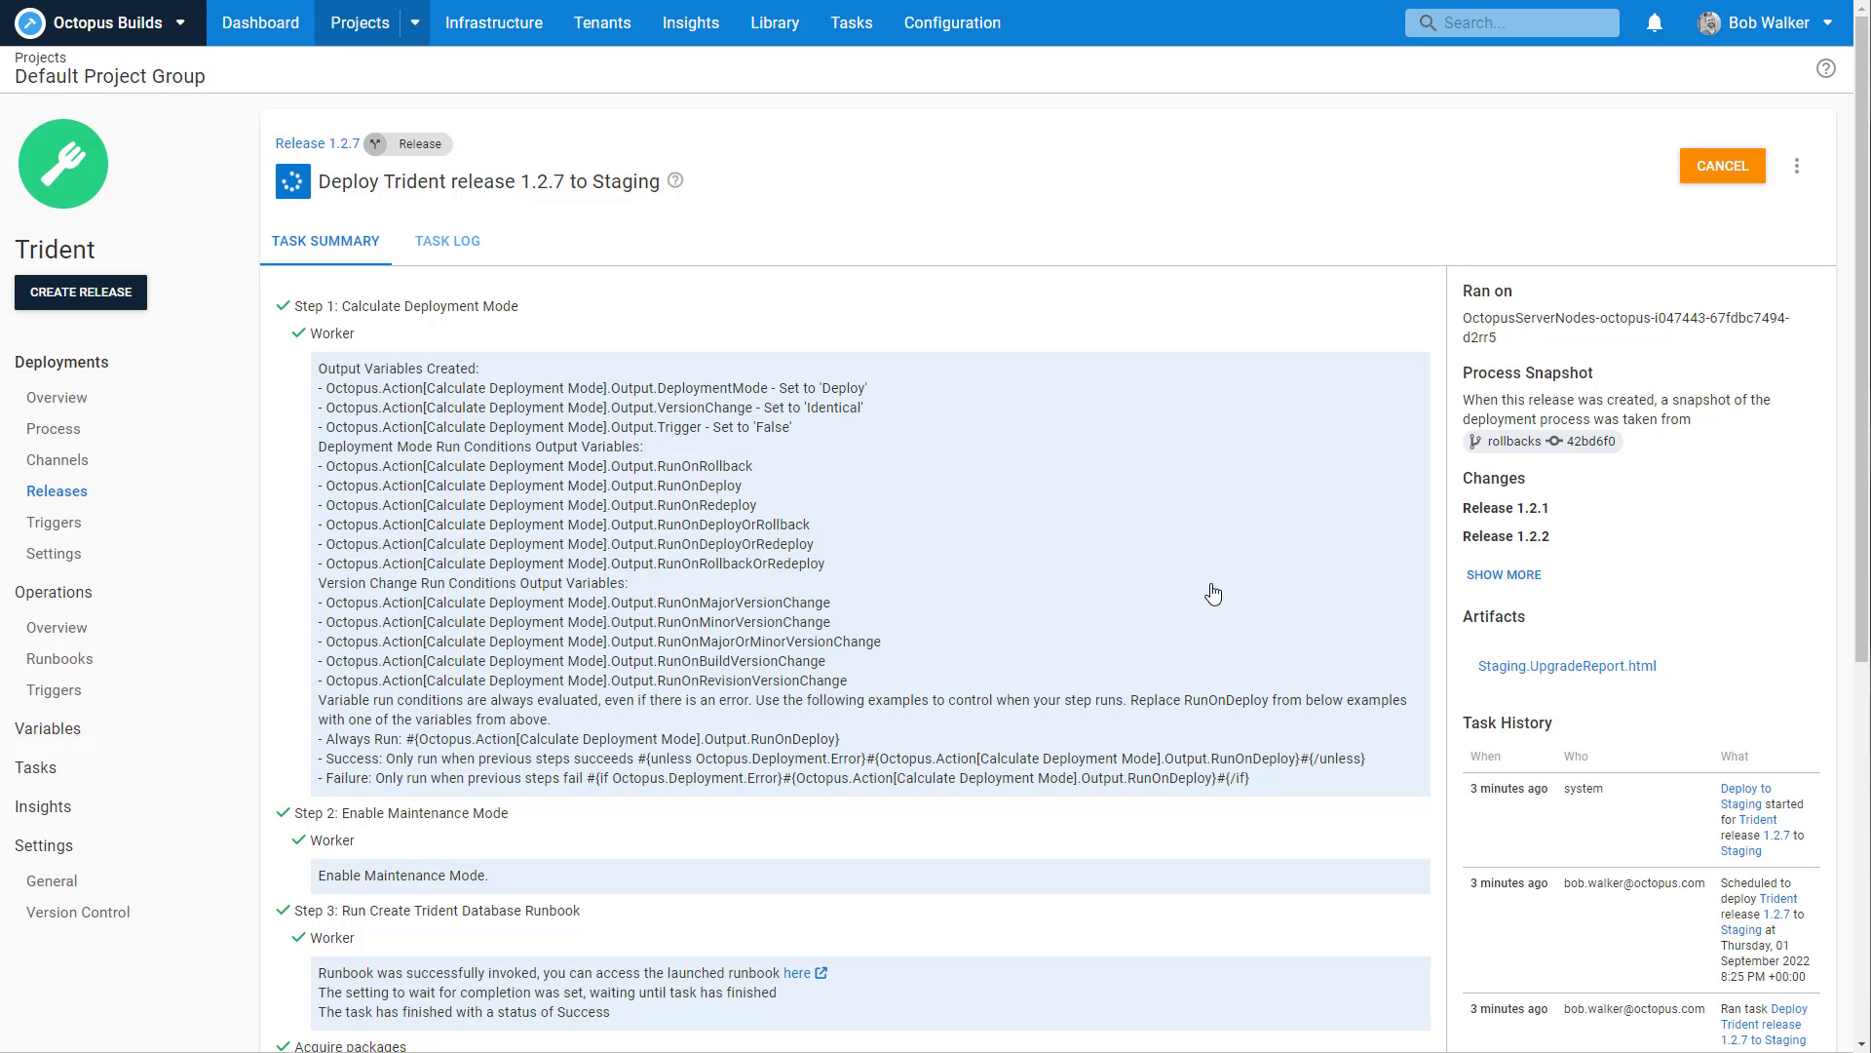
pyautogui.scroll(-6, 1212, 592)
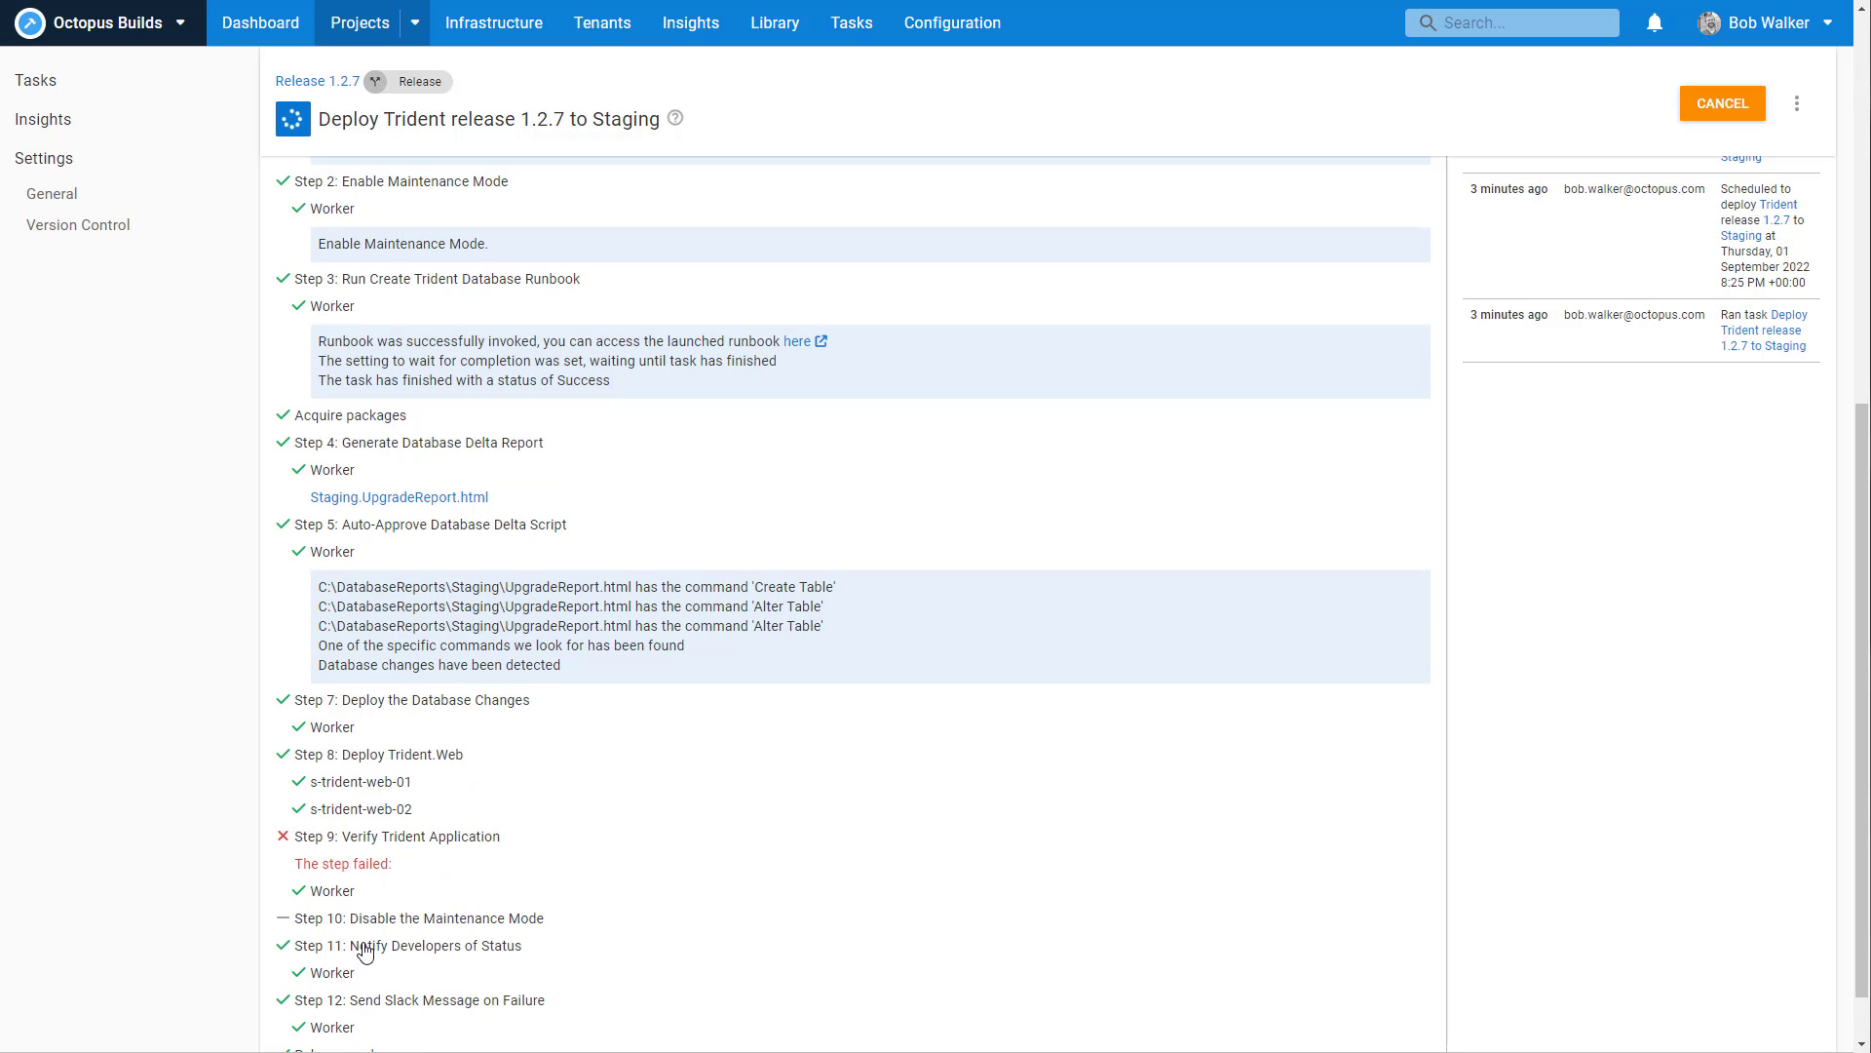
pyautogui.scroll(7, 356, 952)
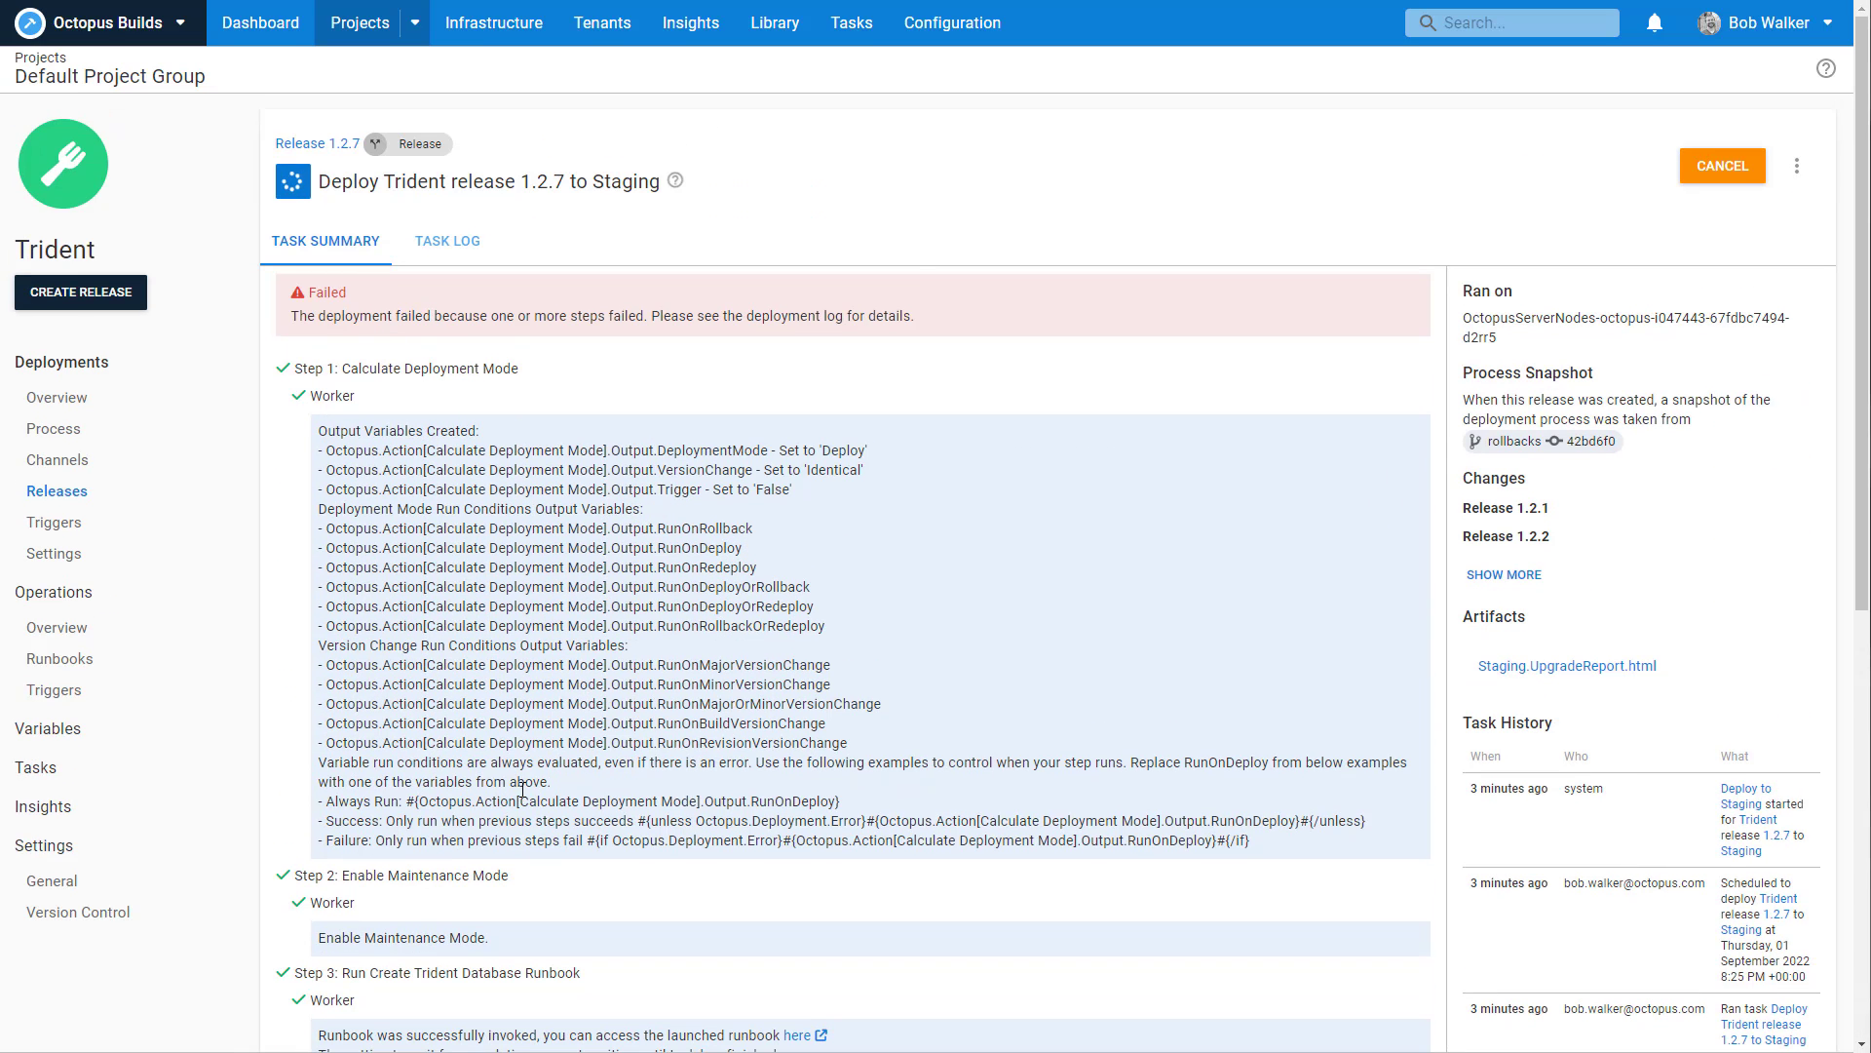
# Create and save another Trident release from the rollbacks branch, using the Release channel.
pyautogui.click(115, 291)
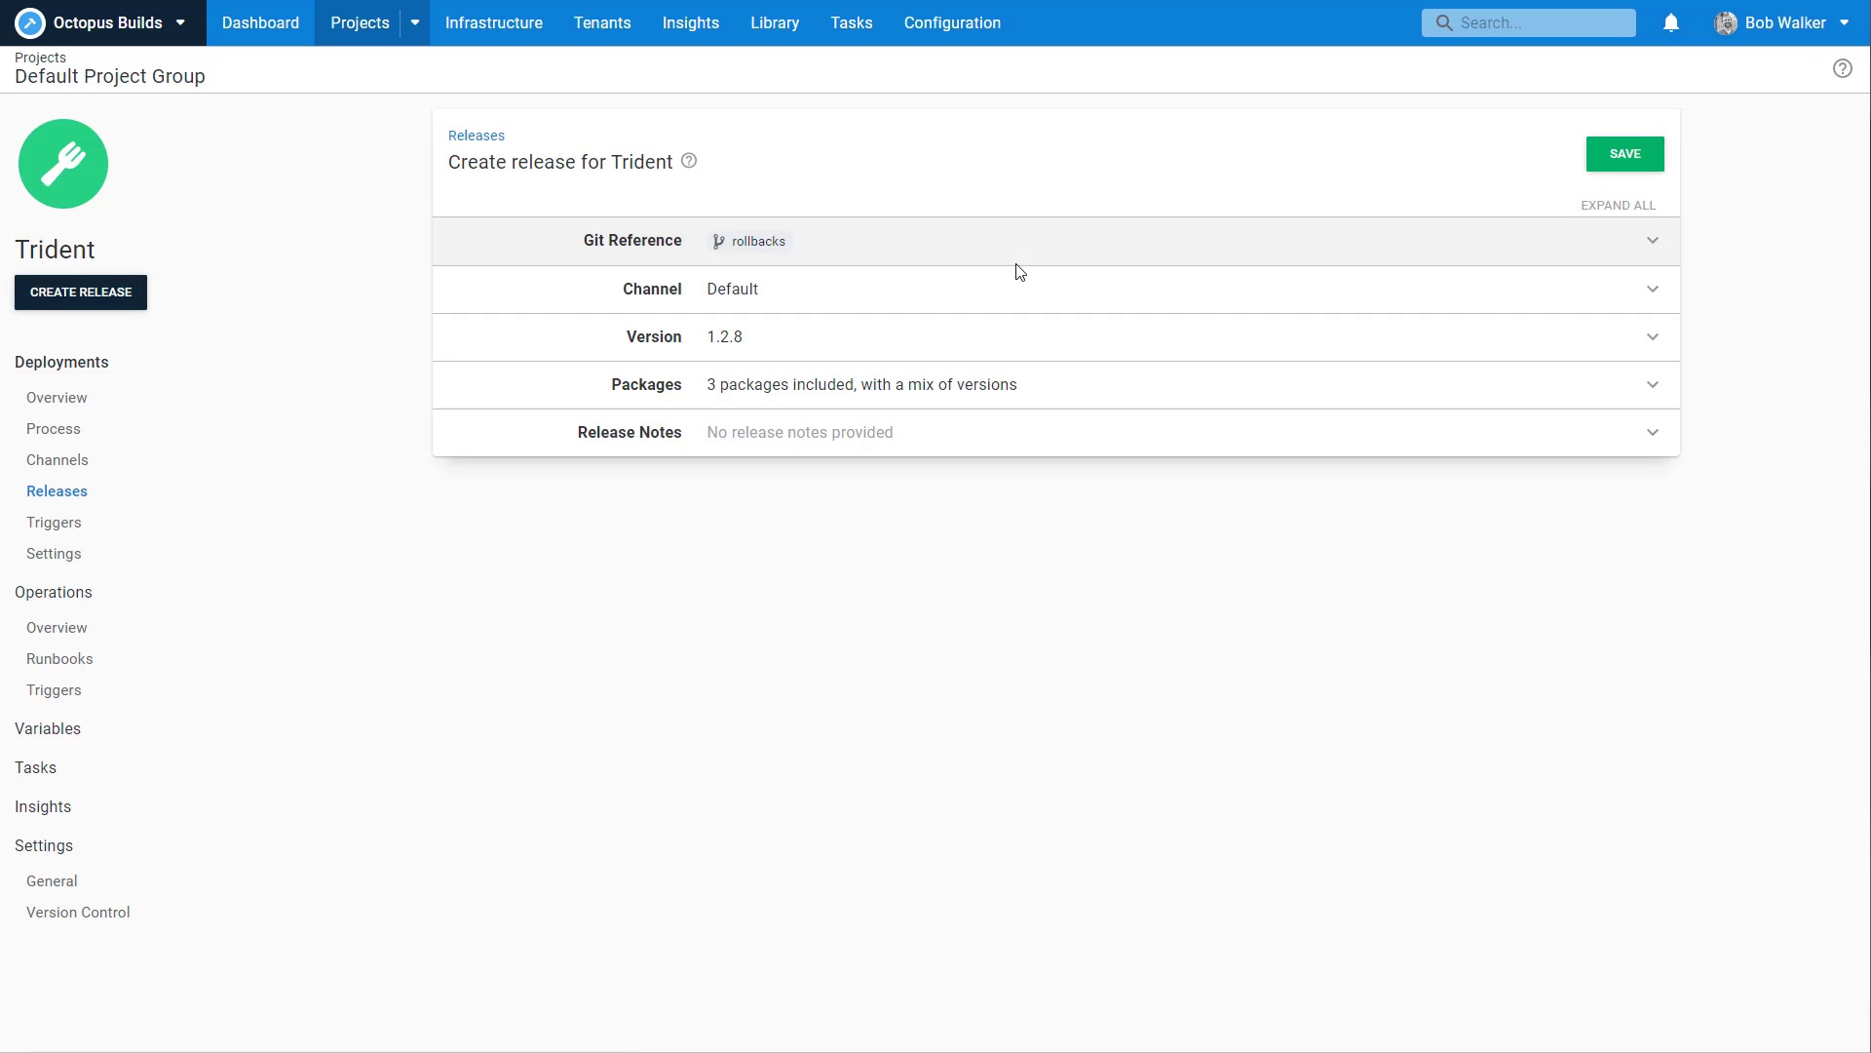
pyautogui.click(1400, 283)
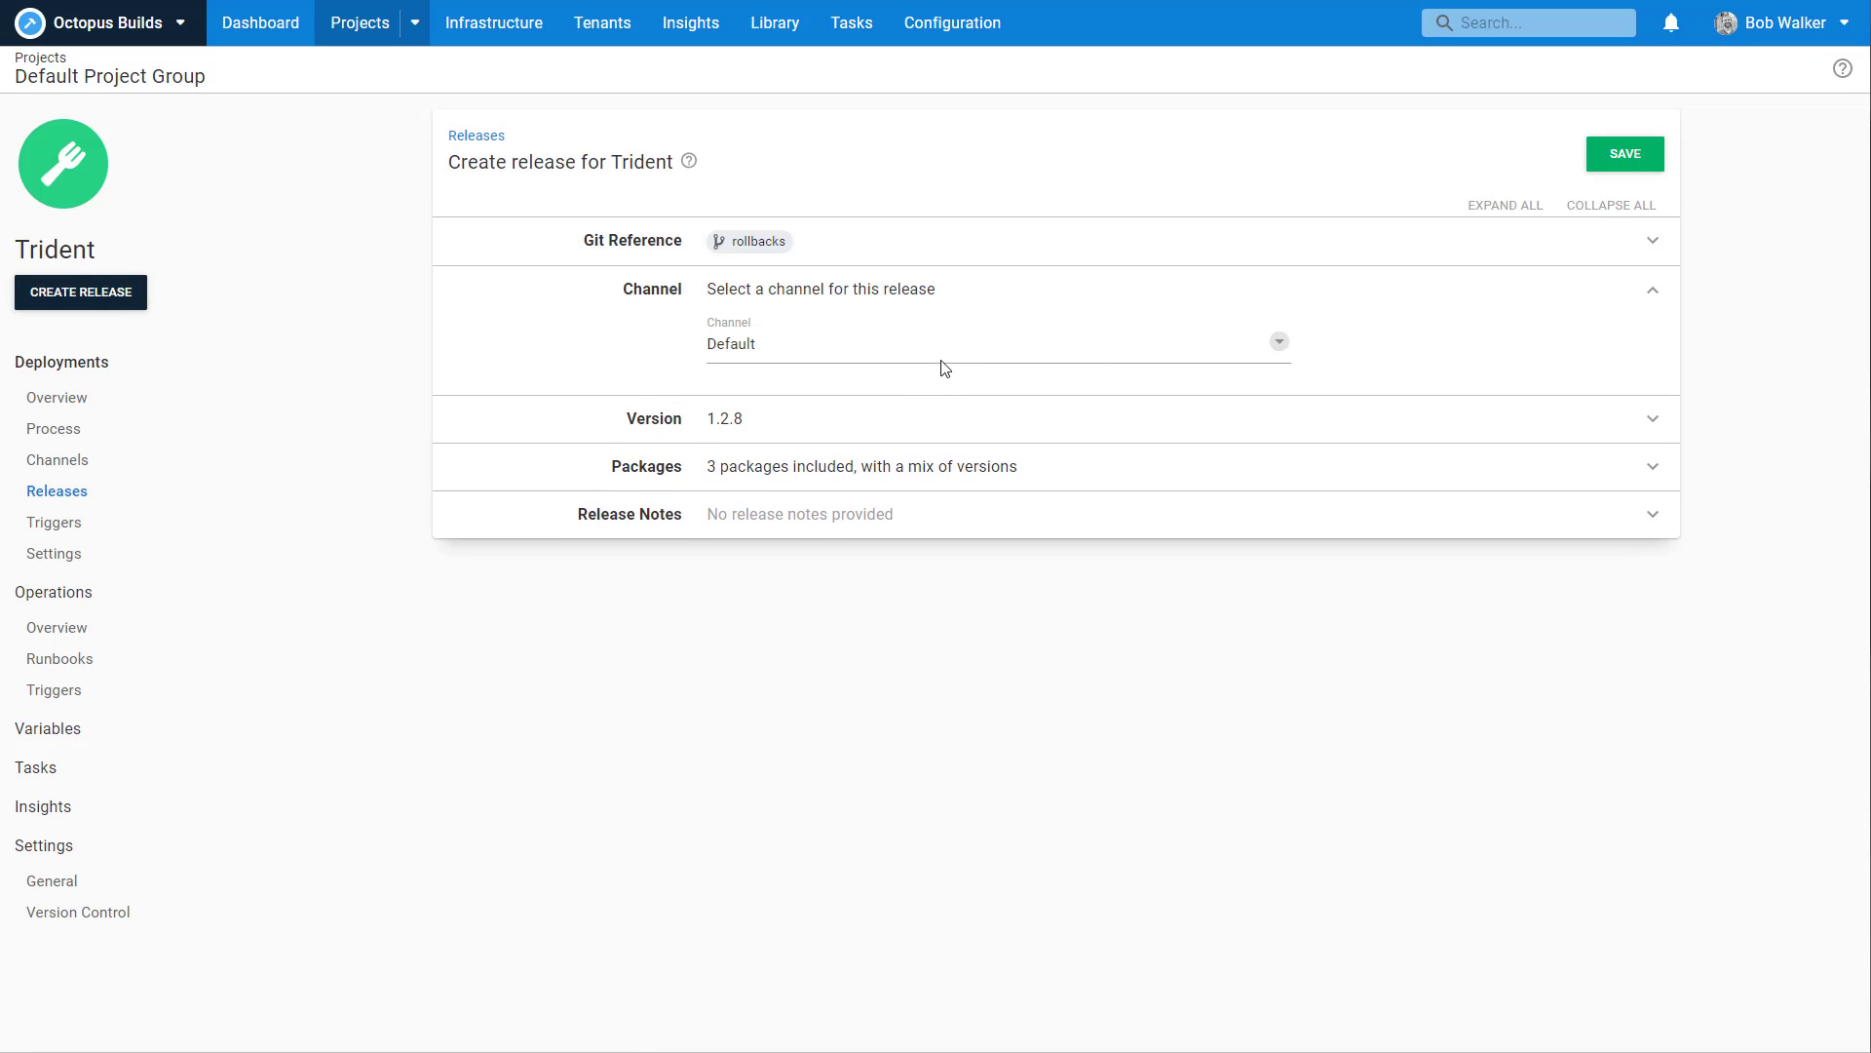
pyautogui.click(939, 353)
pyautogui.click(920, 390)
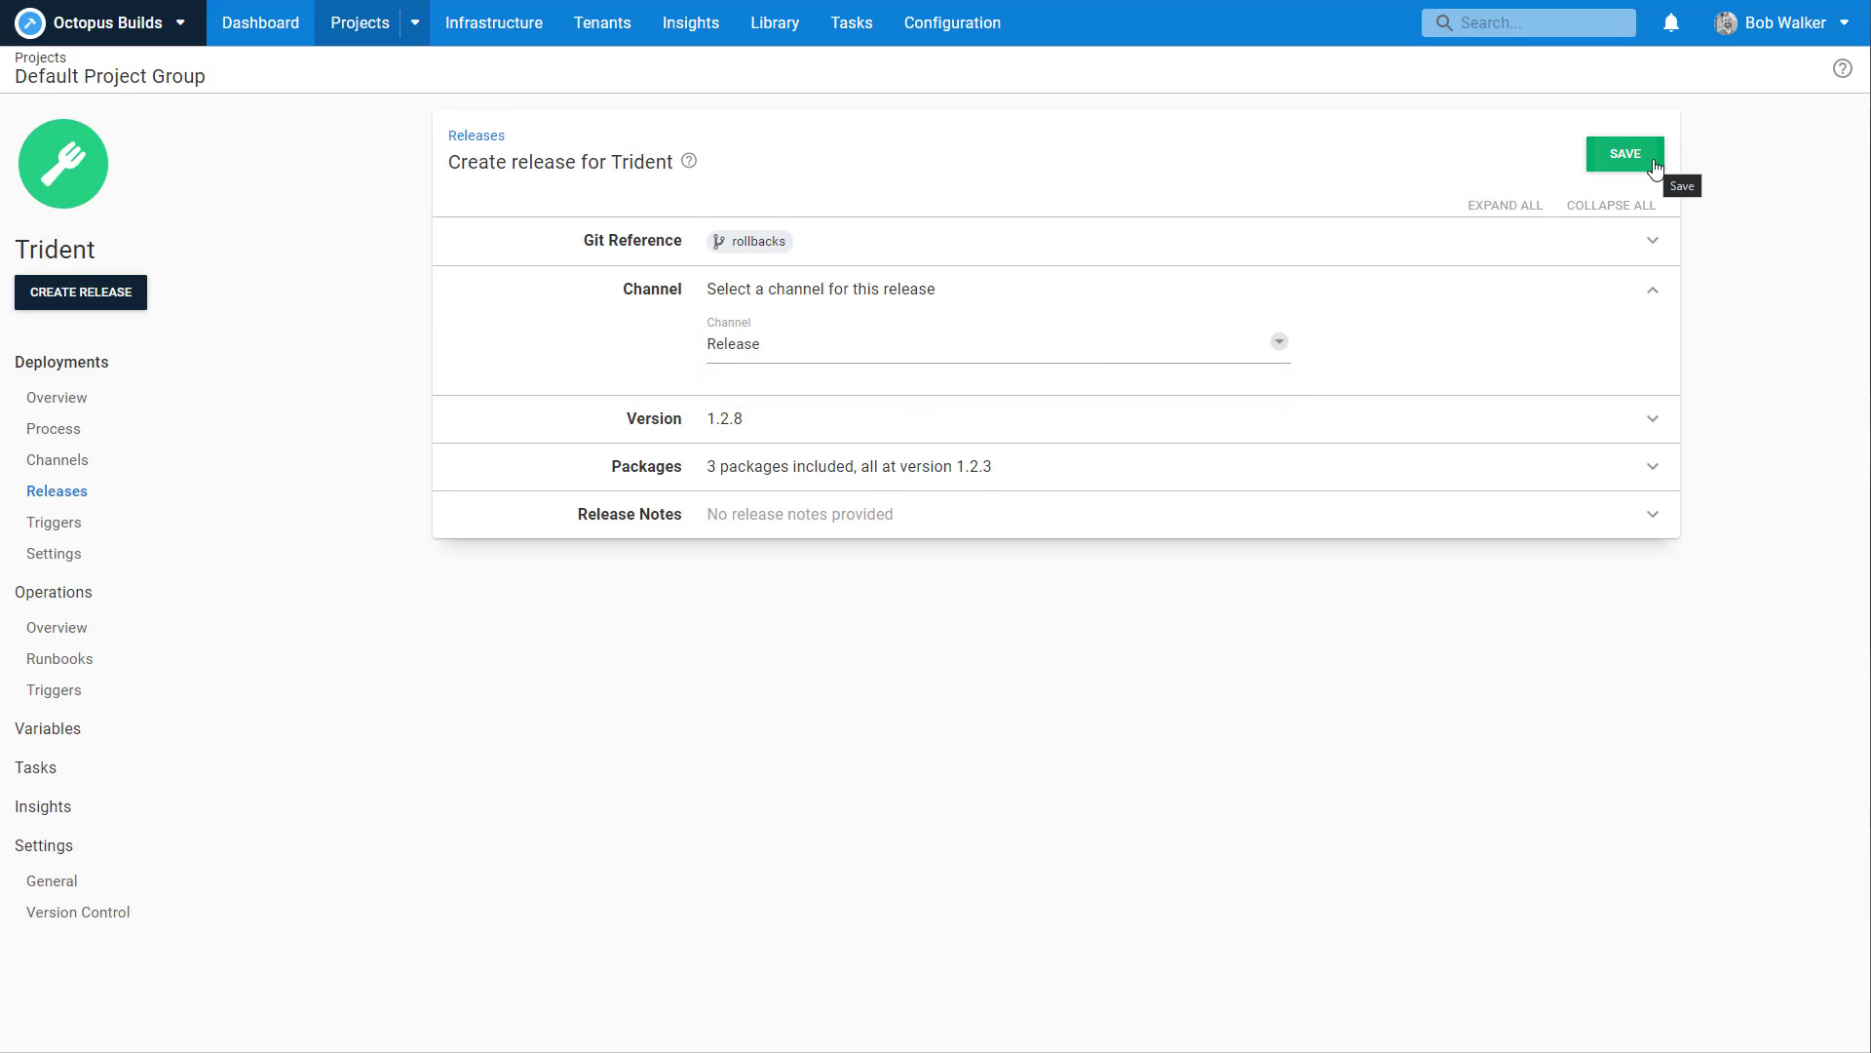
pyautogui.click(1653, 164)
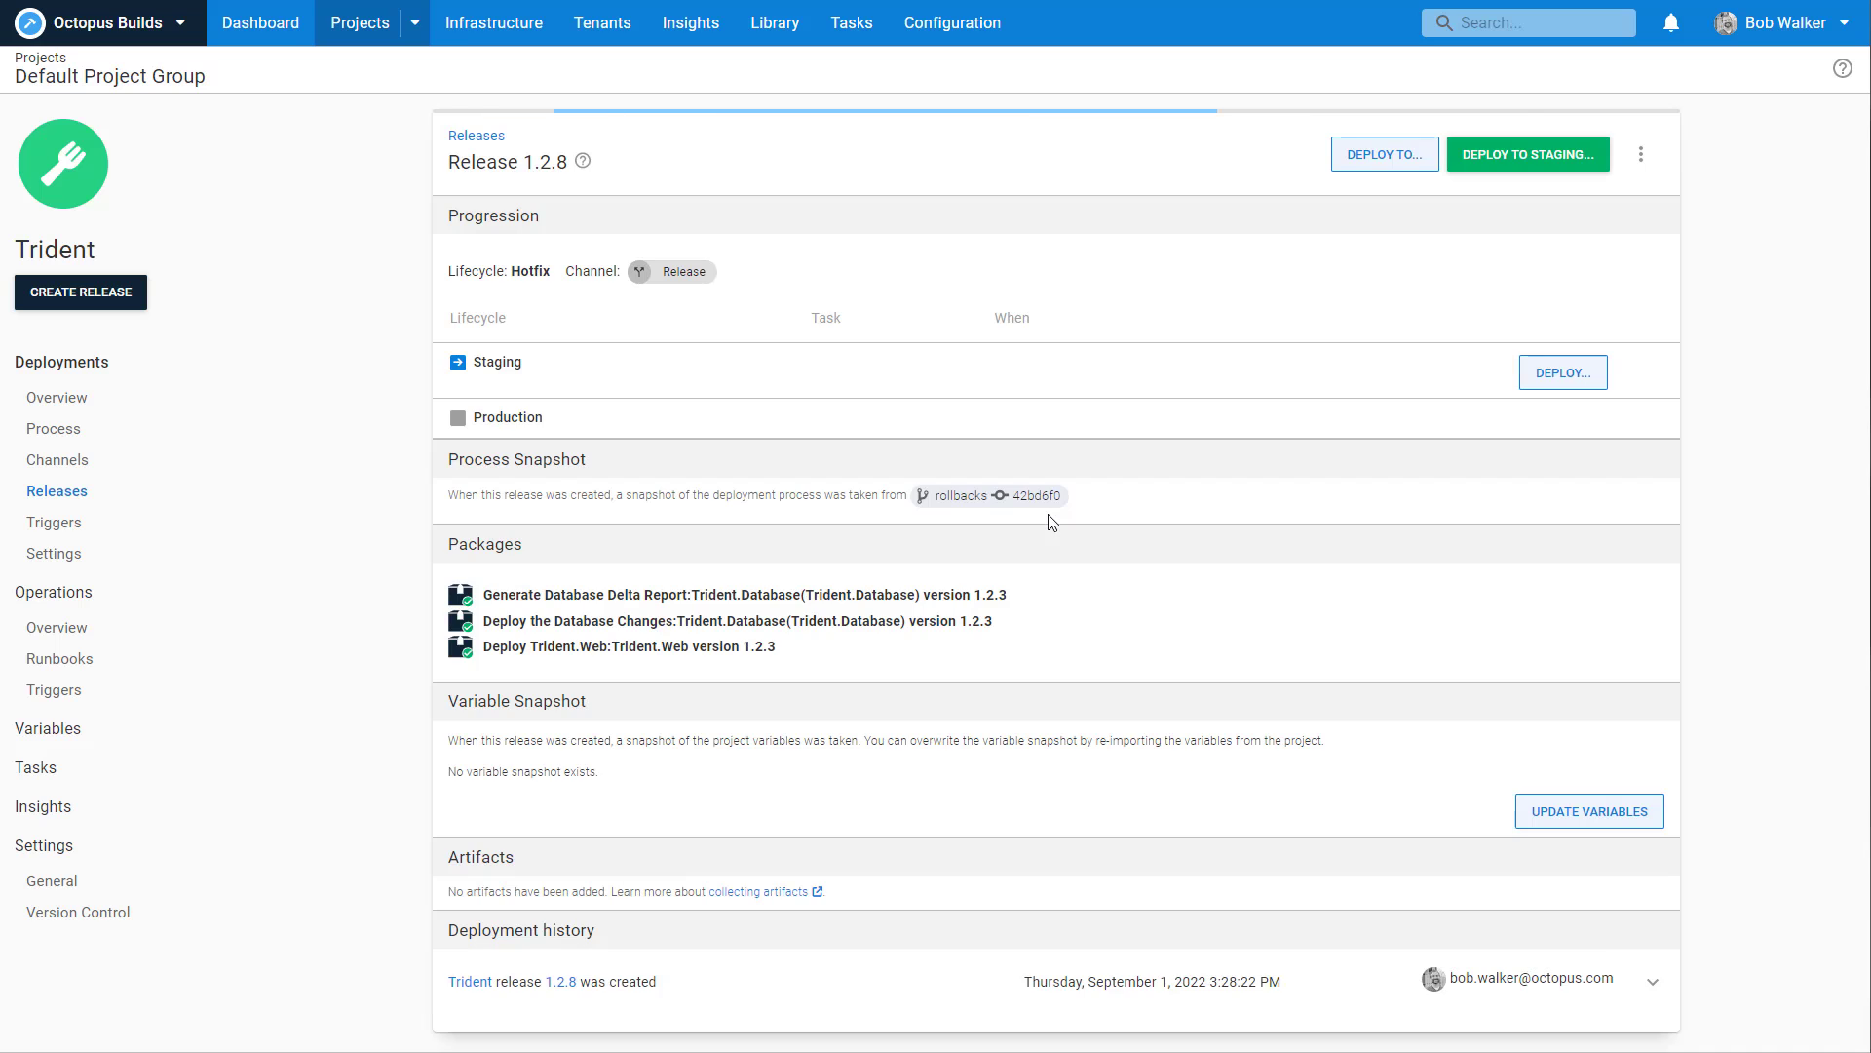
# Deploy release 1.2.8 to the Staging environment and follow its step progress in the task summary.
pyautogui.click(1565, 373)
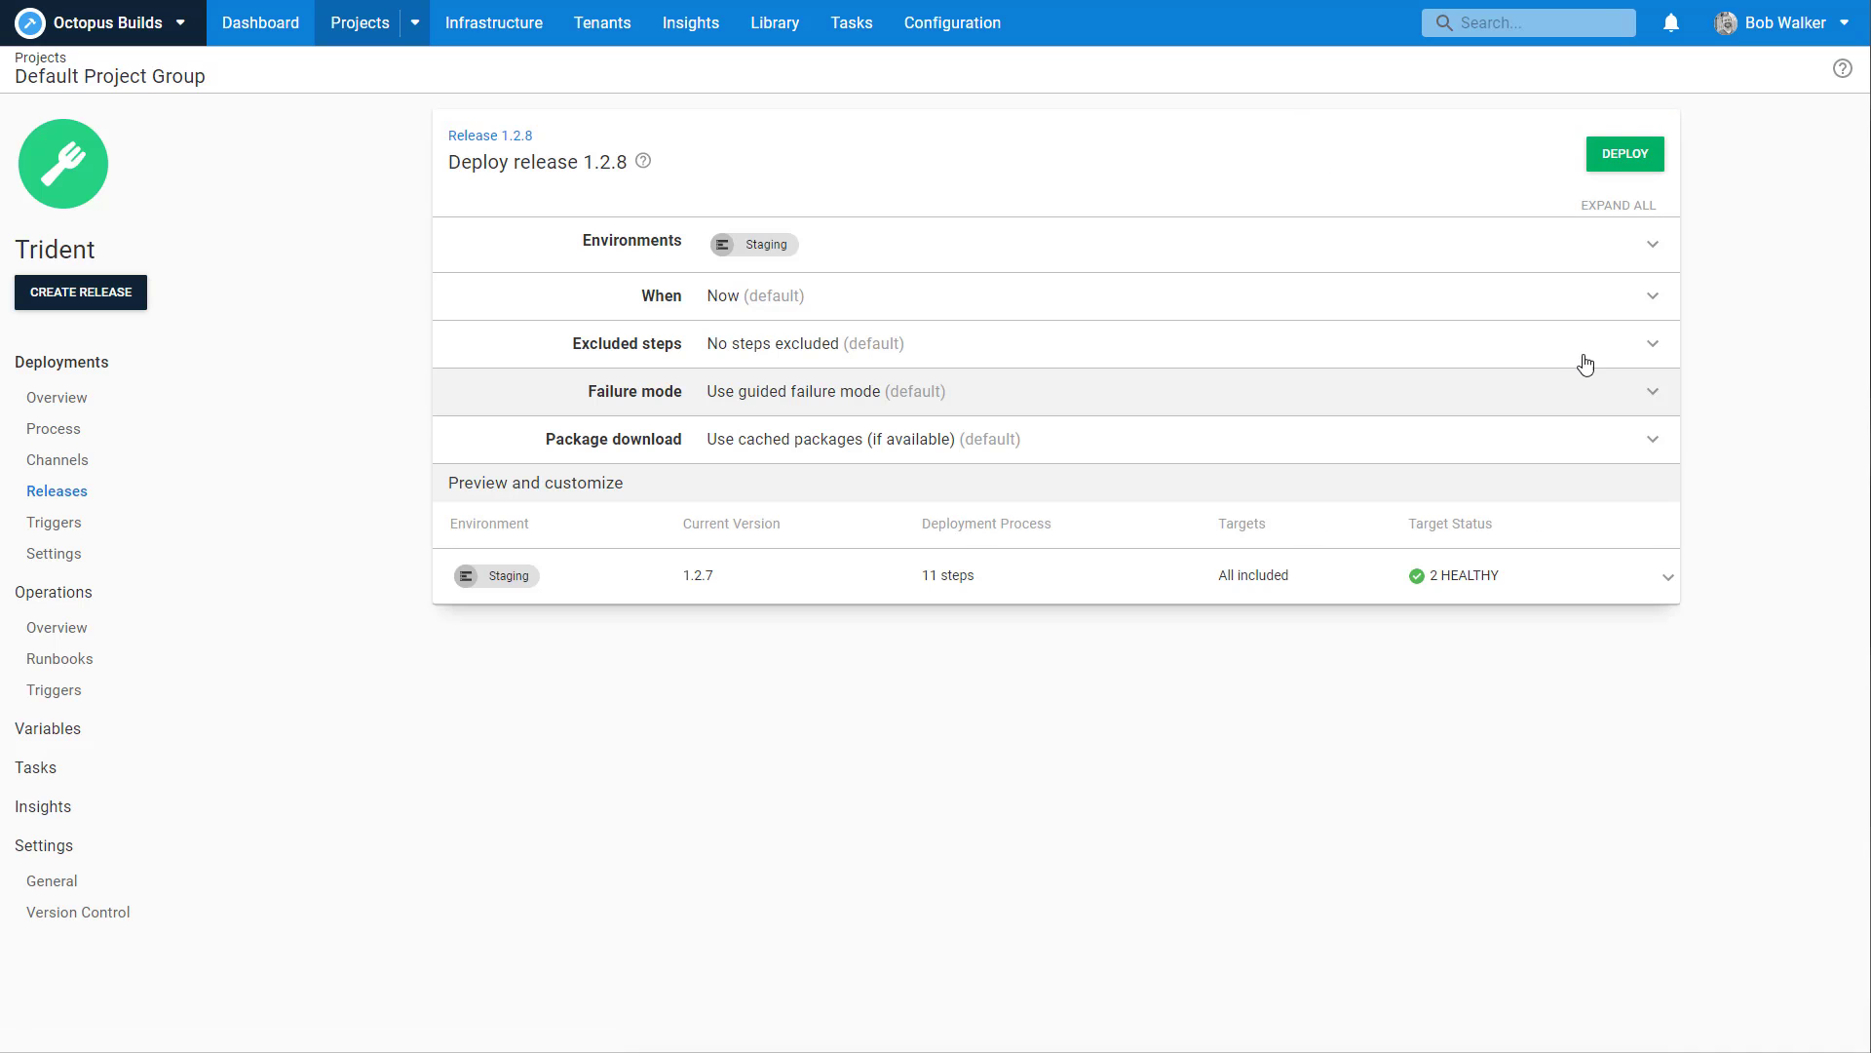
pyautogui.click(1622, 162)
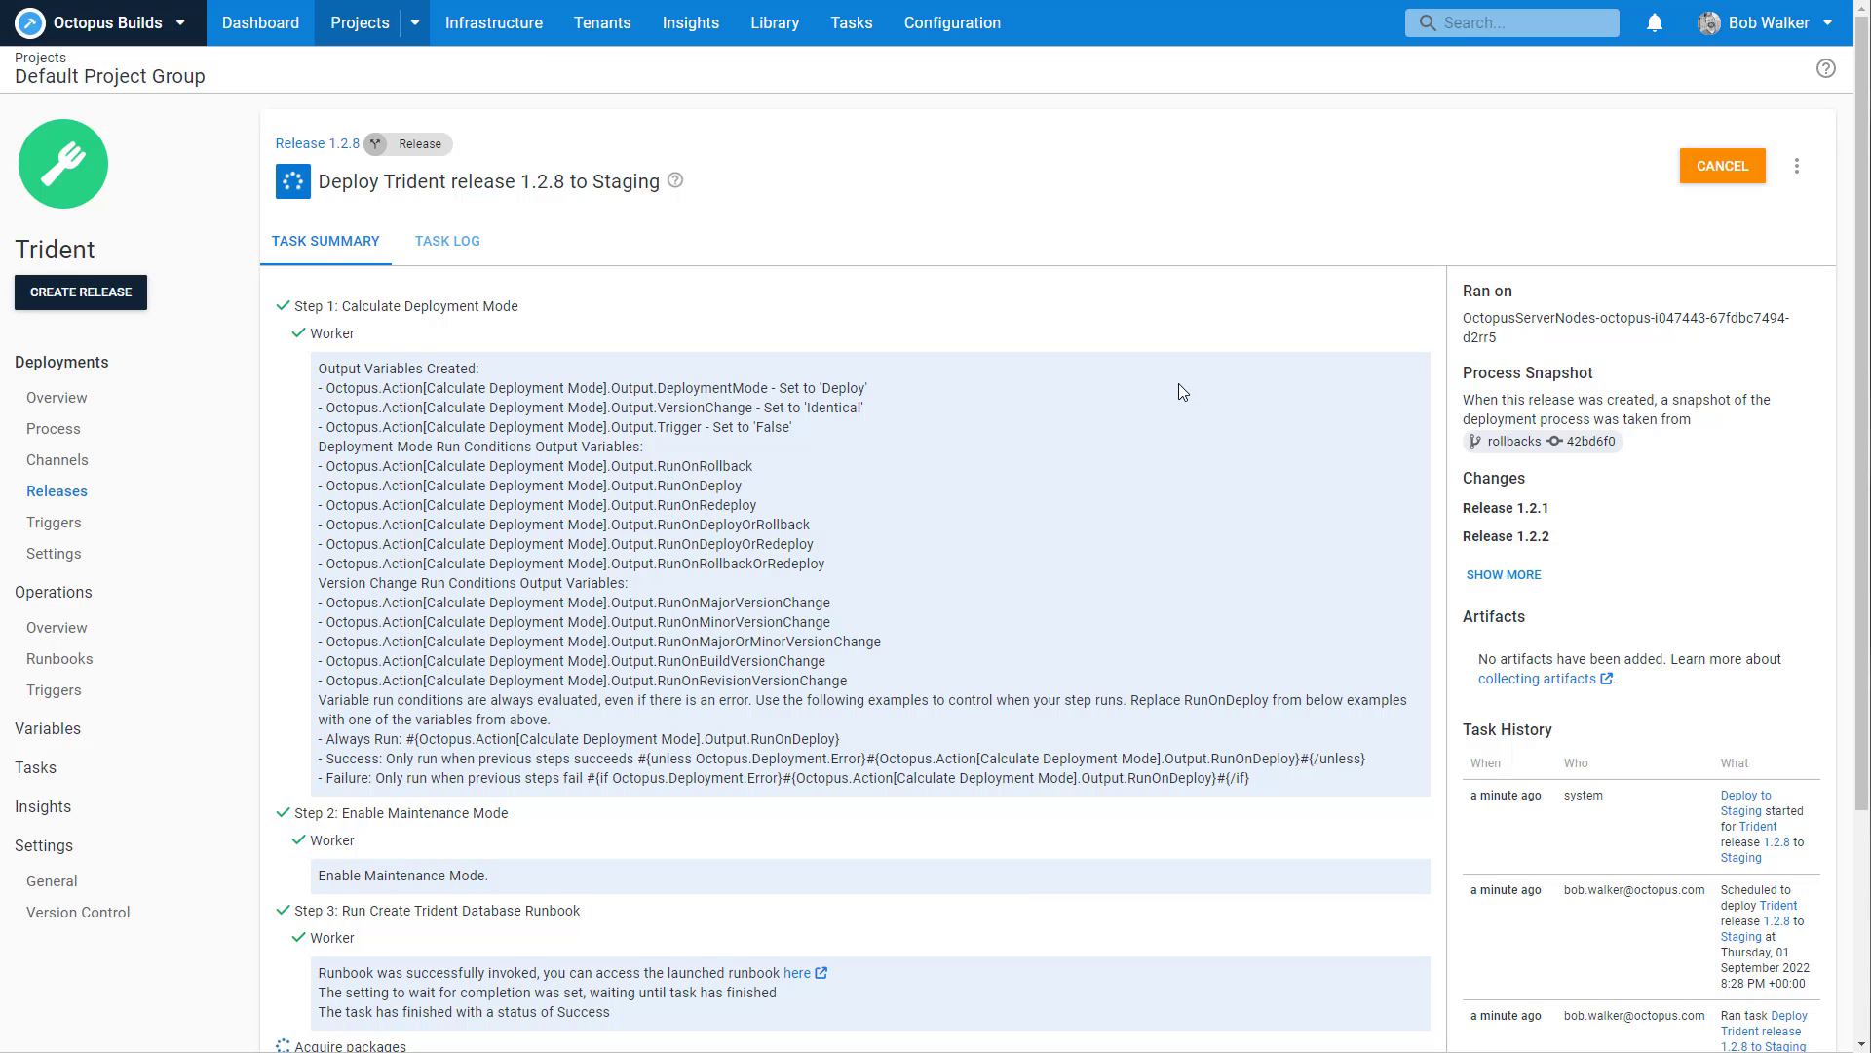
pyautogui.scroll(-2, 1164, 487)
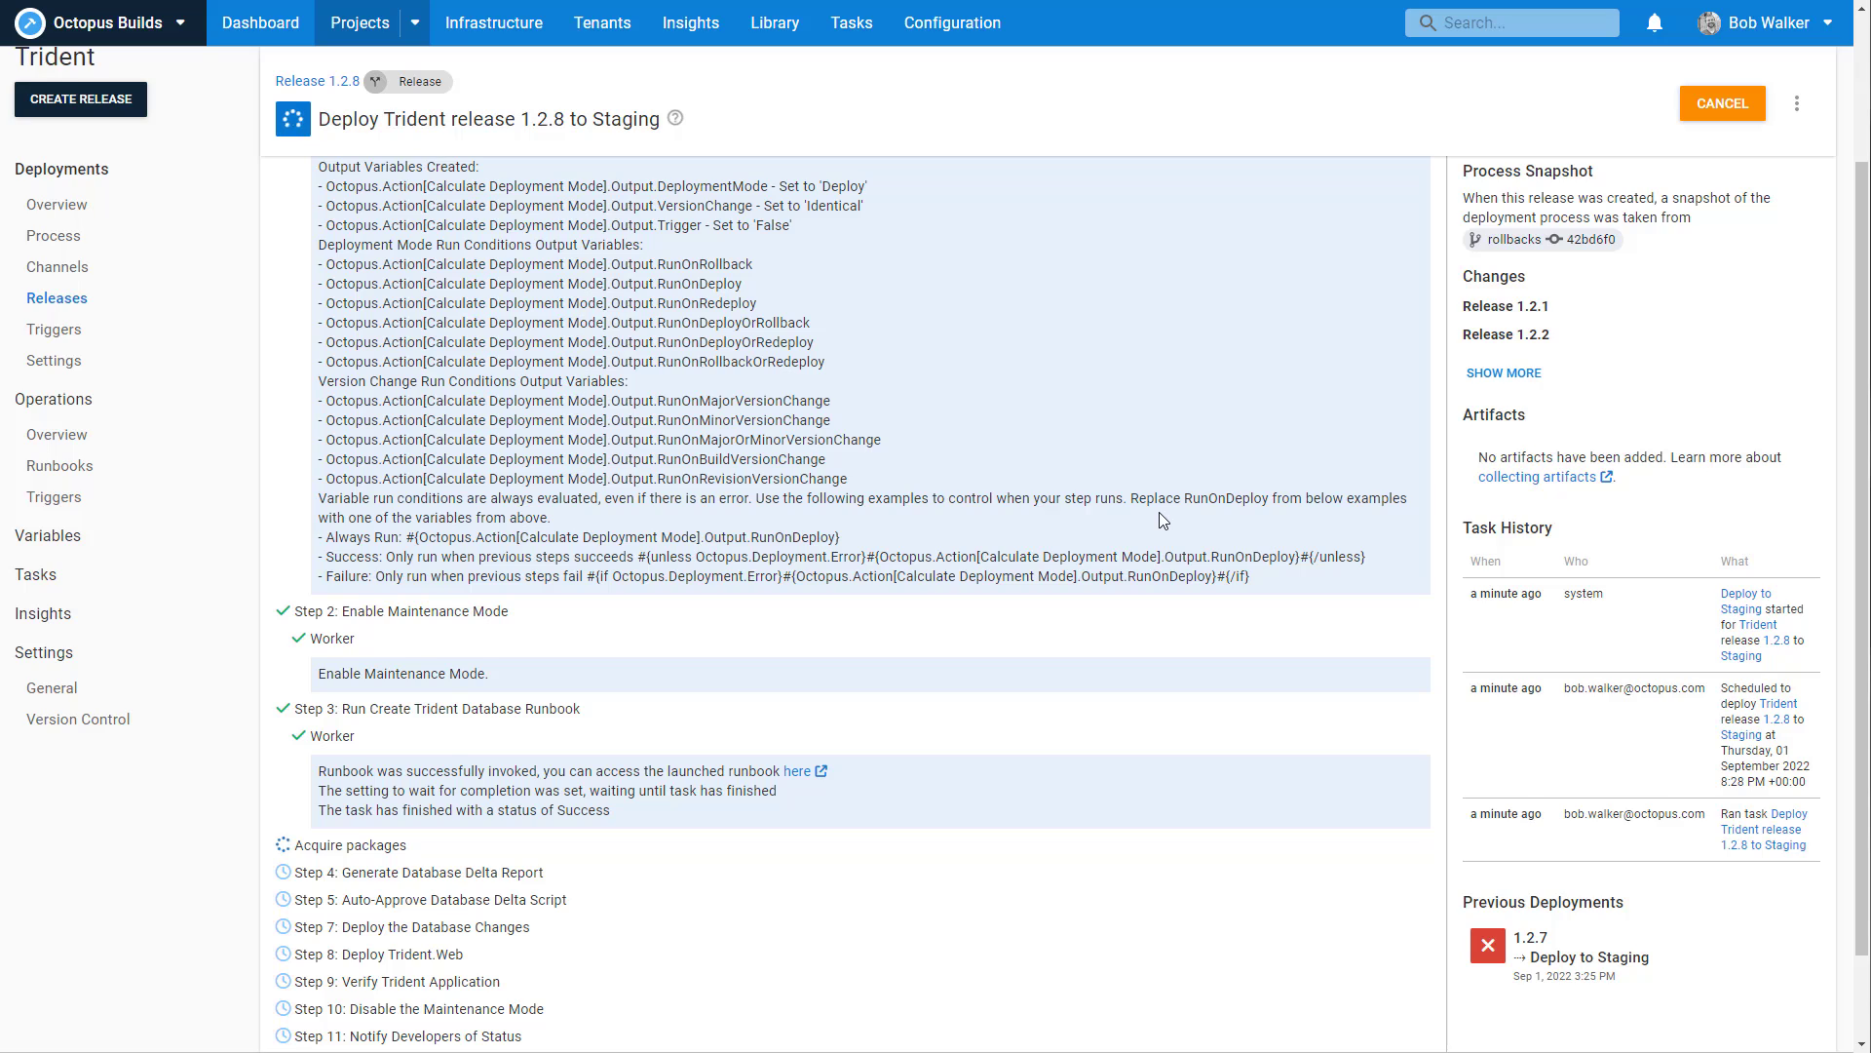
pyautogui.scroll(-1, 1160, 514)
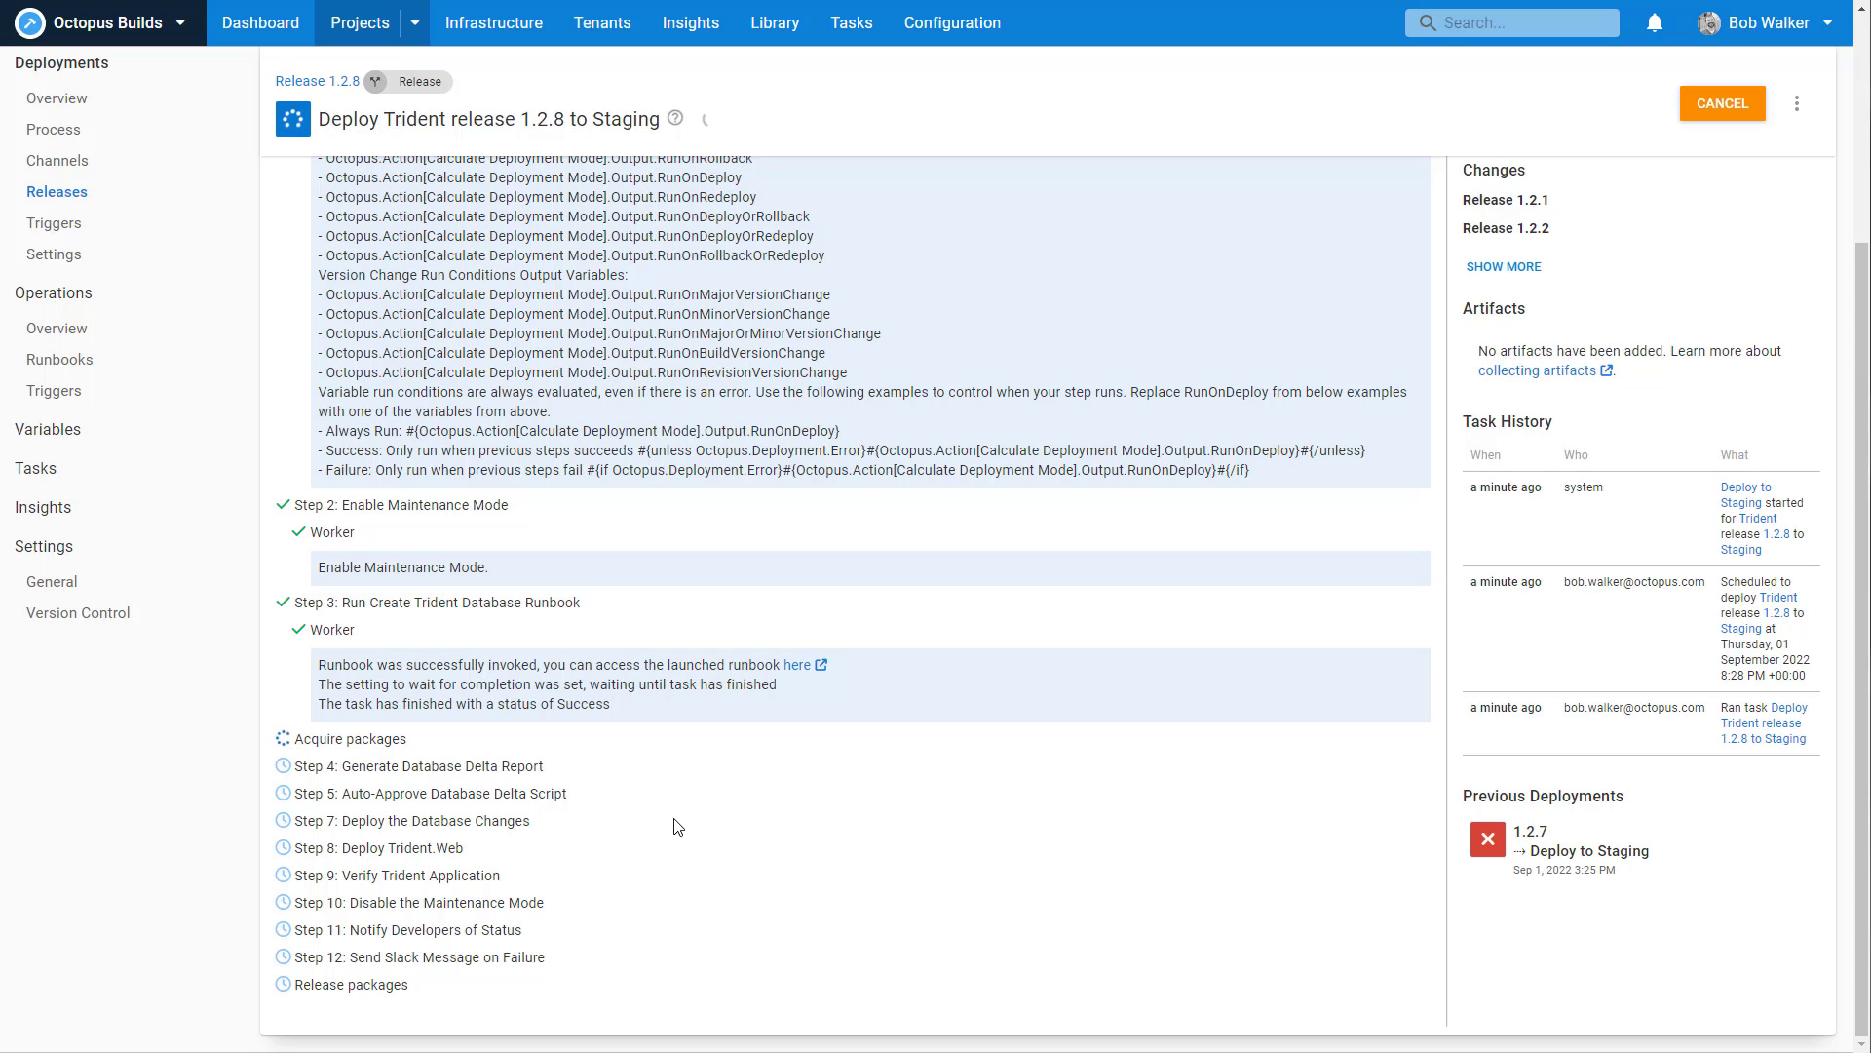
pyautogui.scroll(2, 678, 827)
pyautogui.scroll(-3, 678, 827)
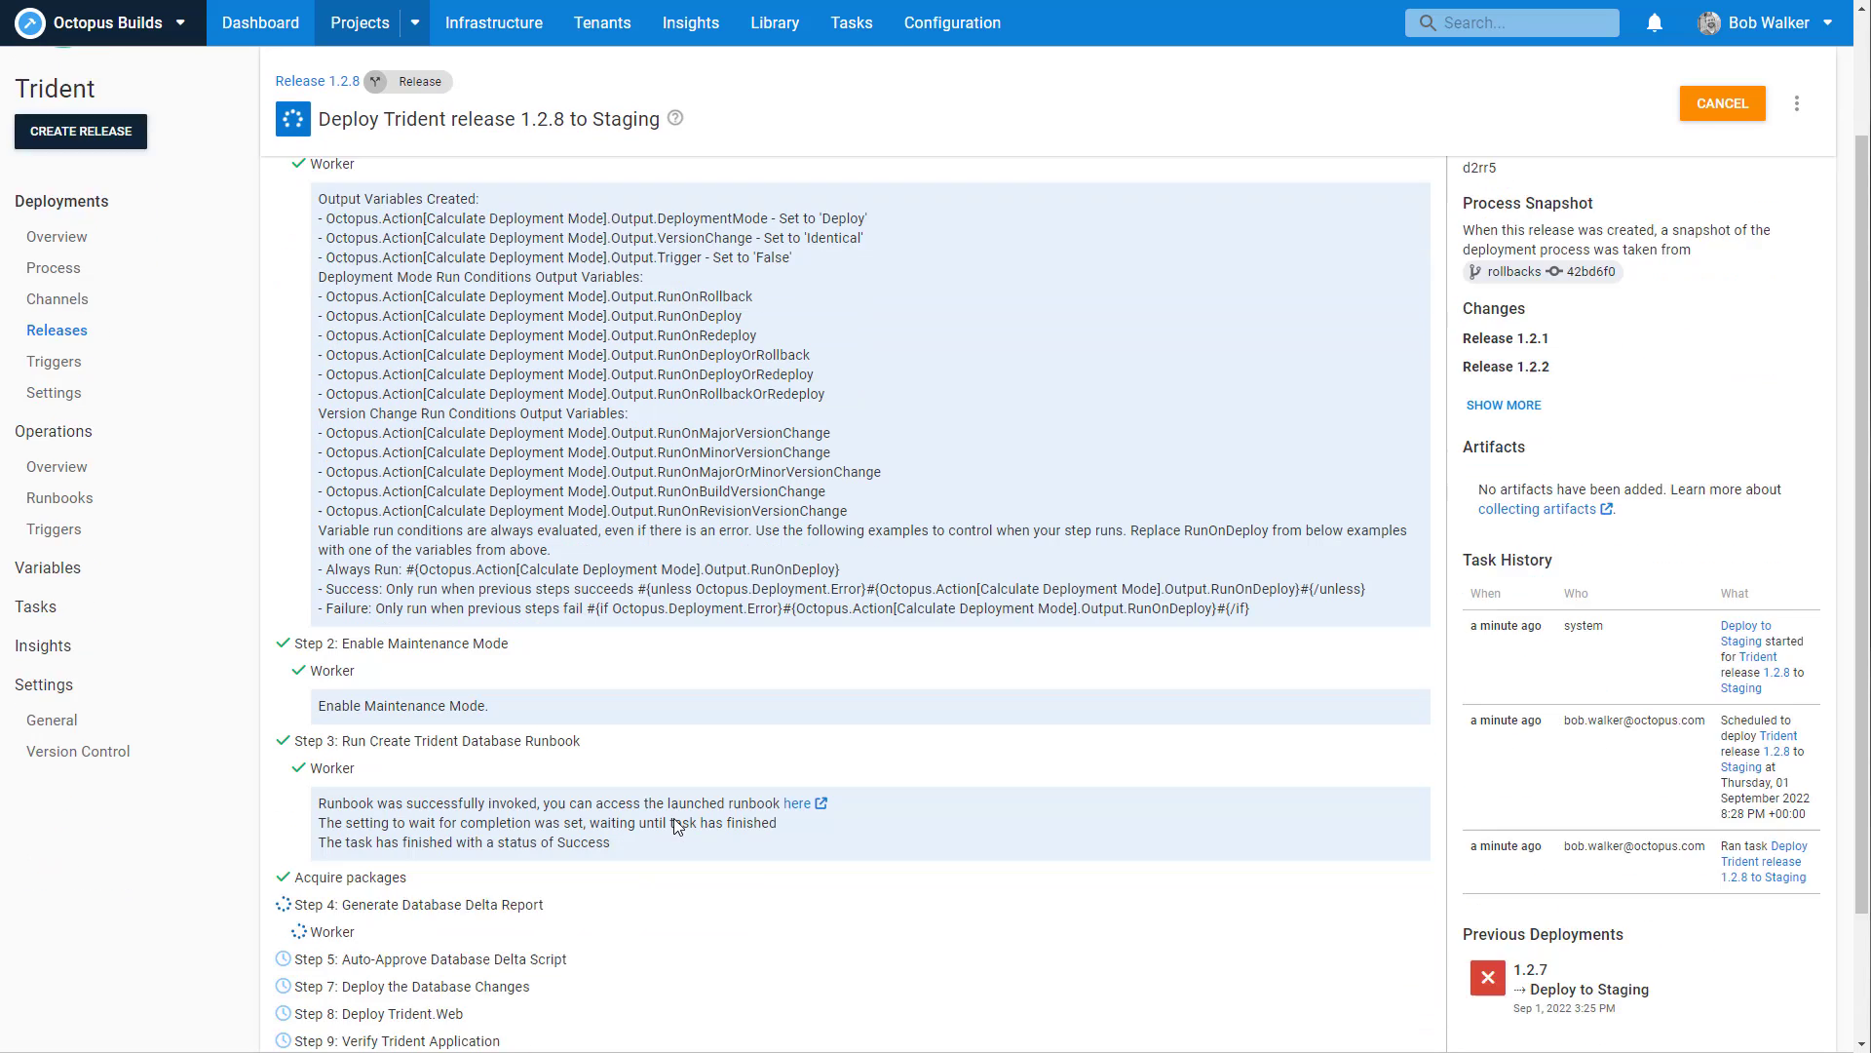
pyautogui.scroll(4, 678, 826)
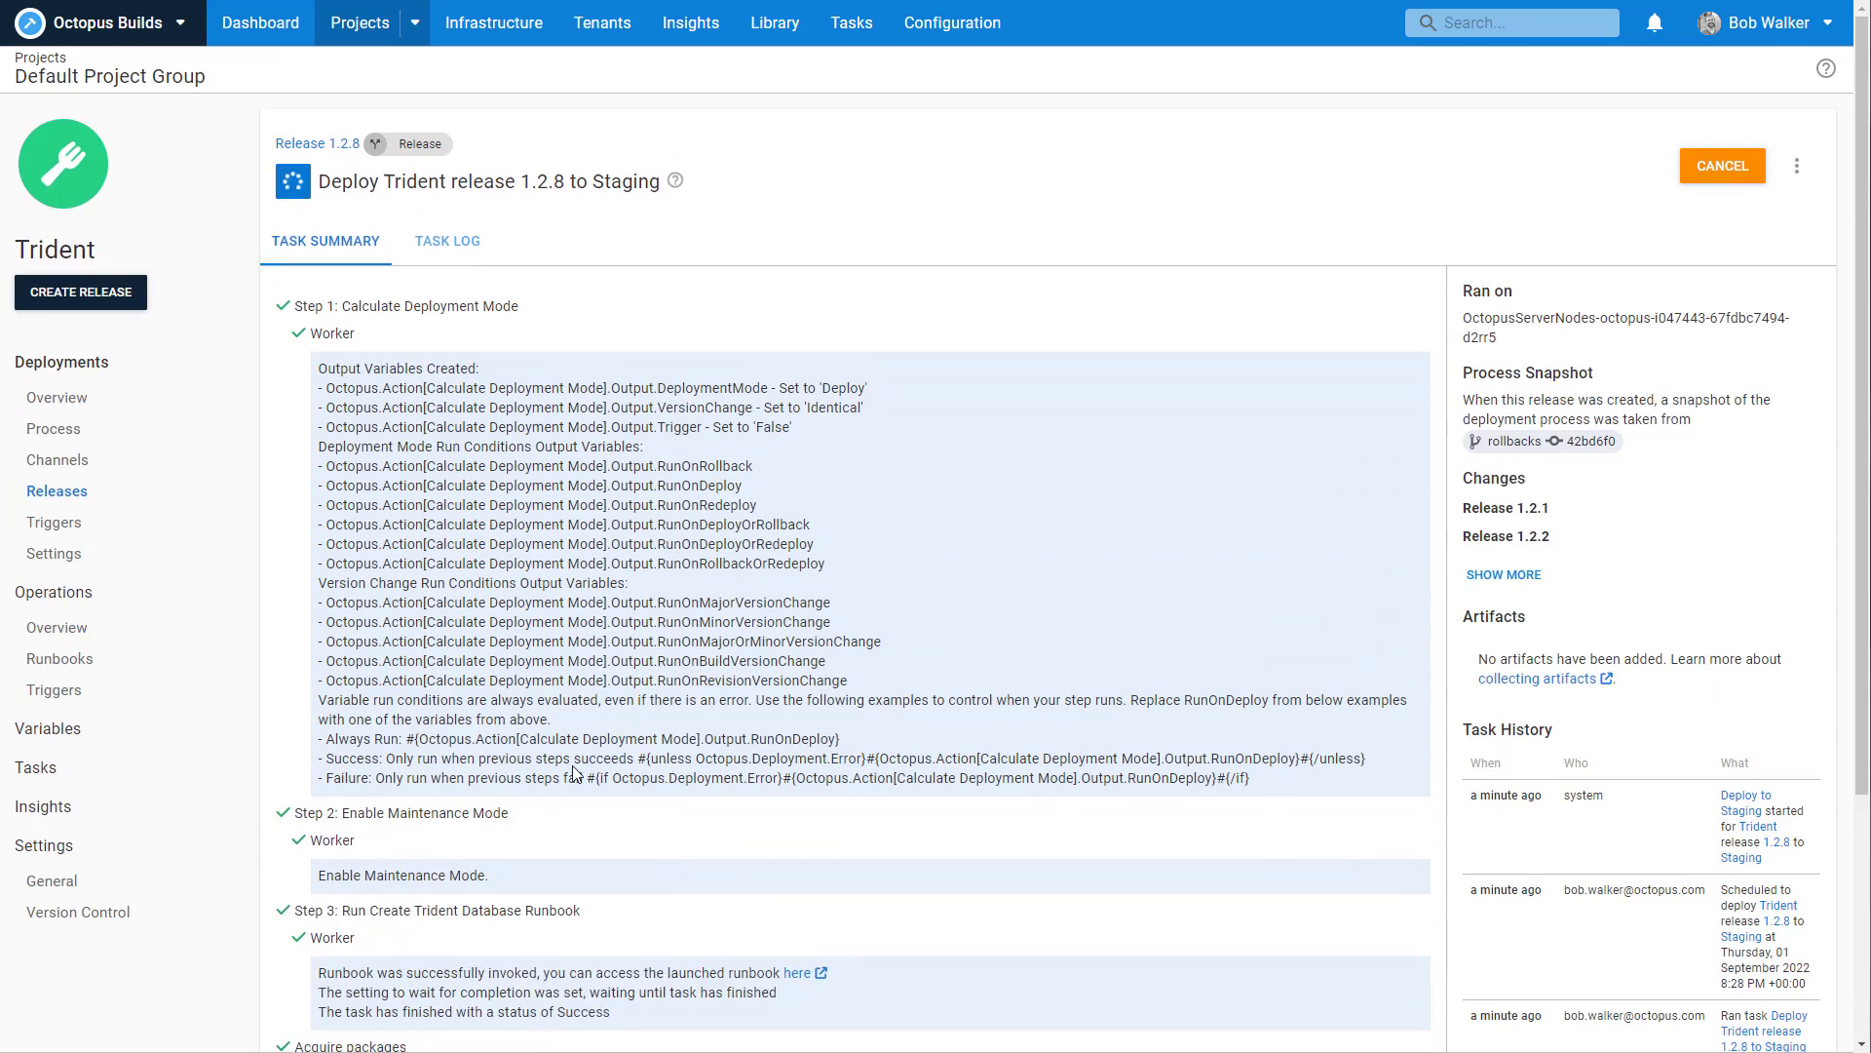
# In the deployment process, set the Approve Database Delta Script step to run only for the Staging environment.
pyautogui.click(84, 417)
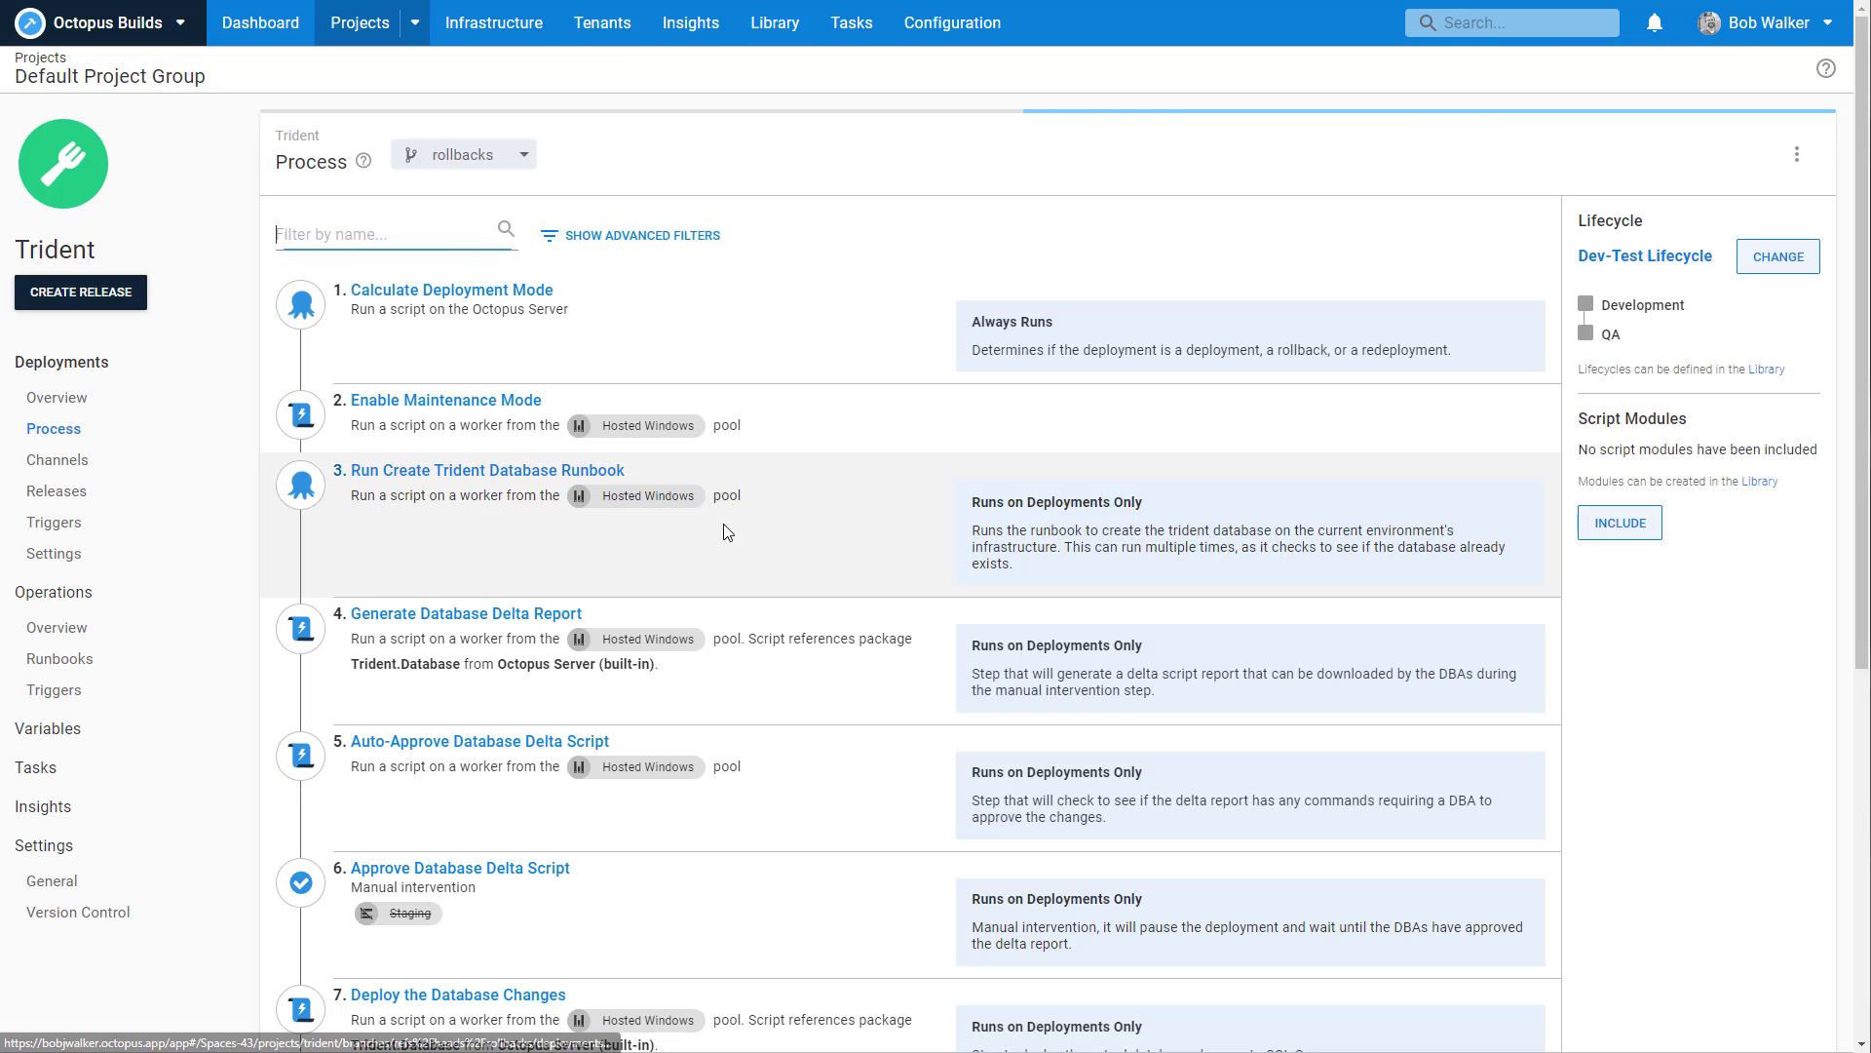
pyautogui.scroll(-5, 726, 531)
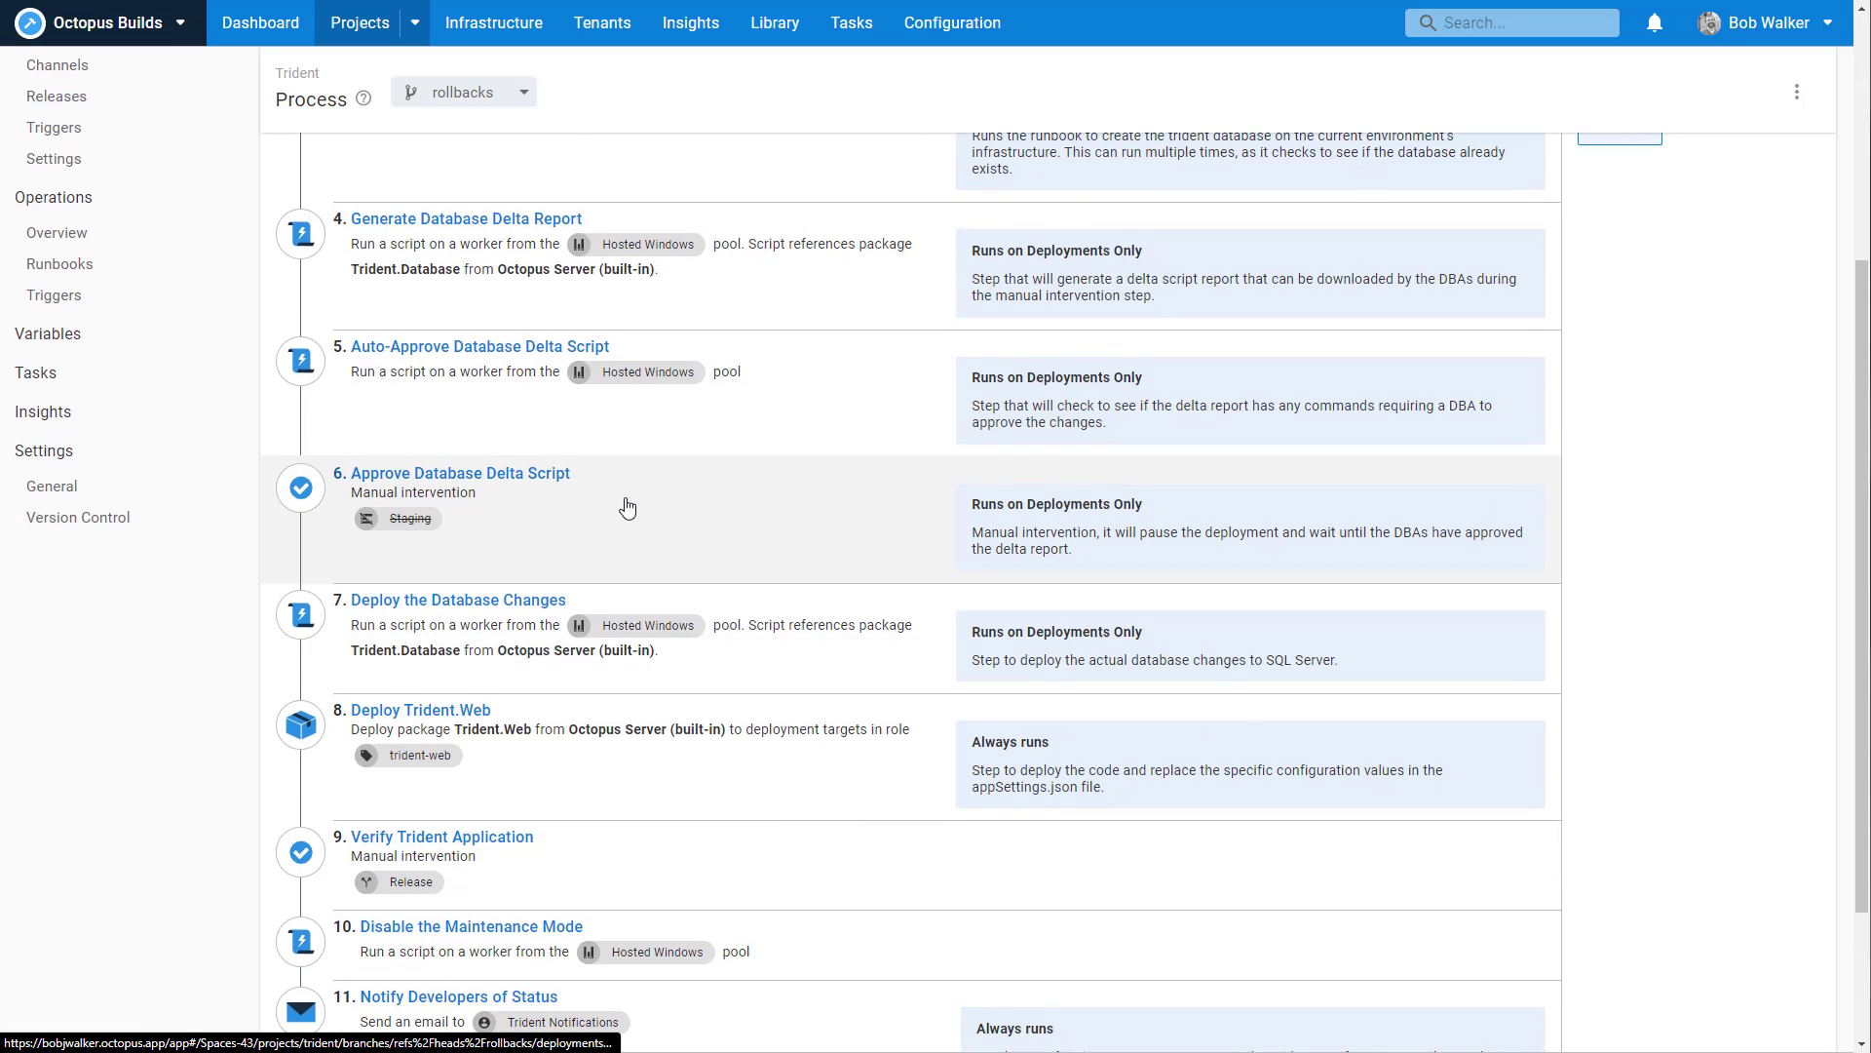
pyautogui.click(622, 510)
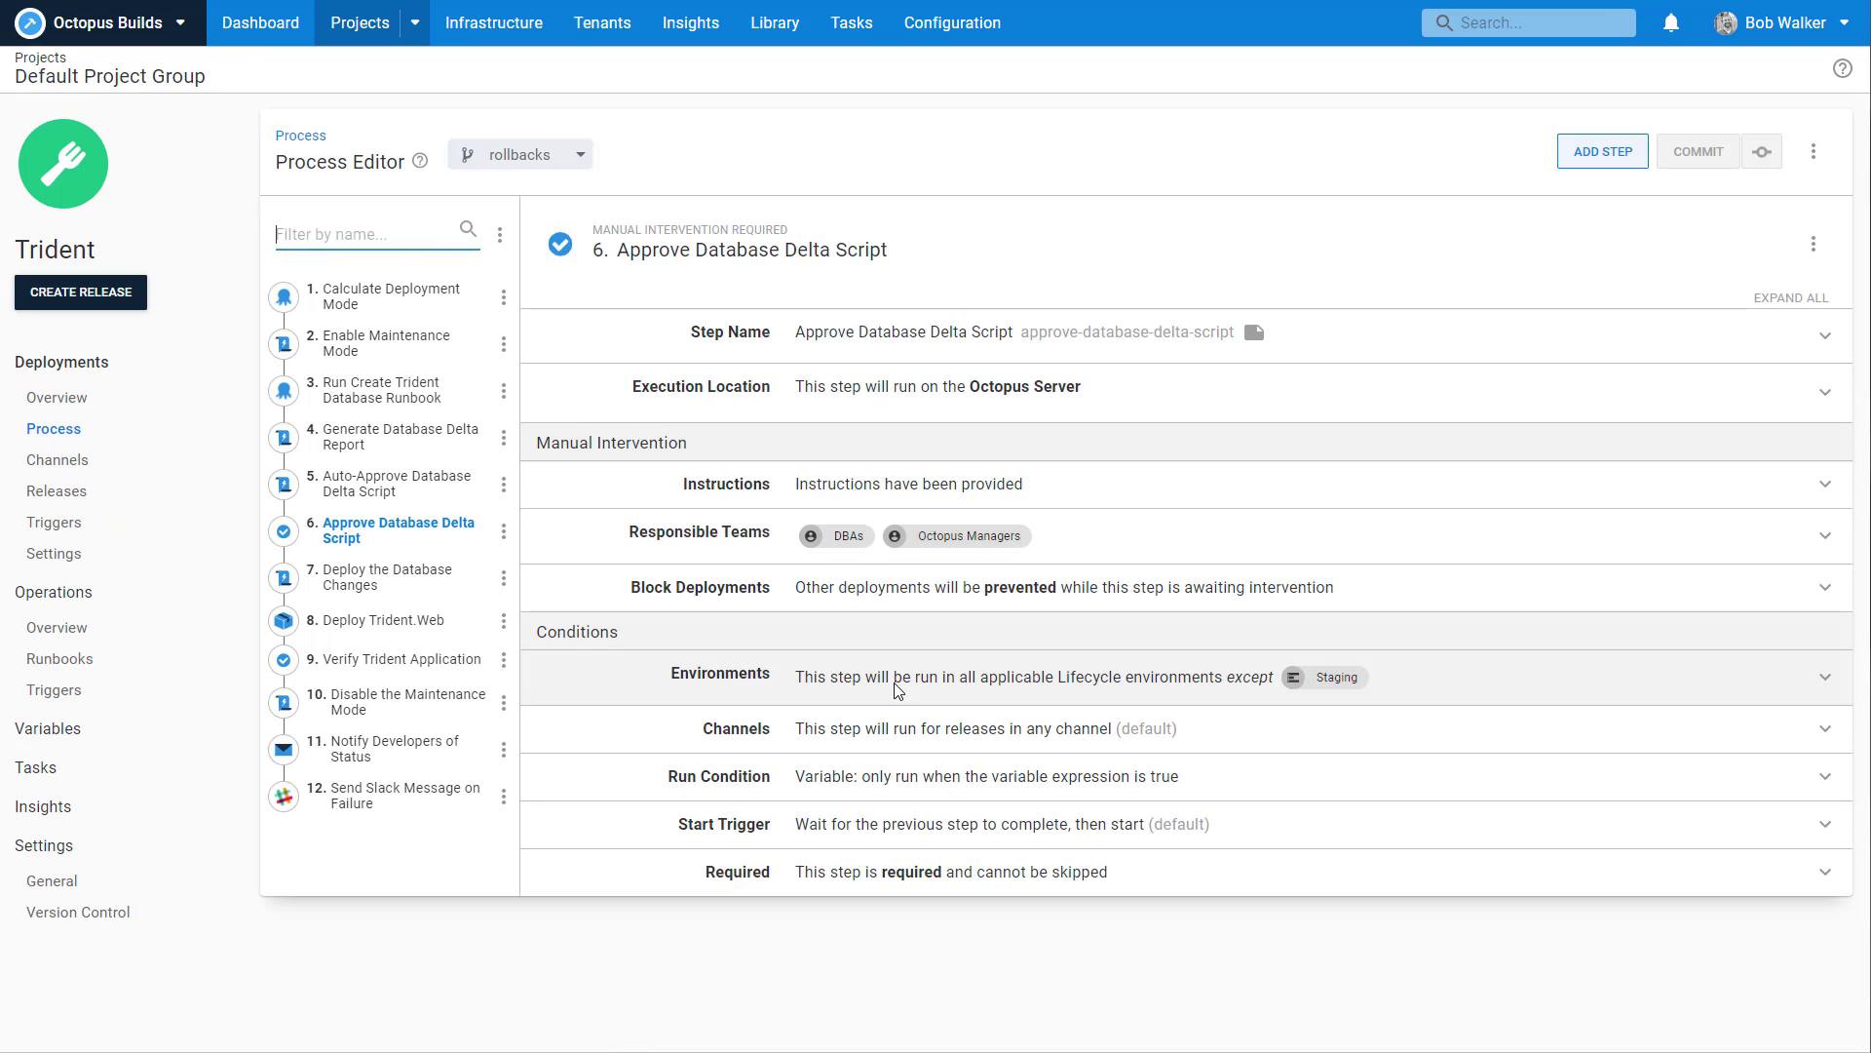
pyautogui.click(1174, 680)
pyautogui.click(824, 754)
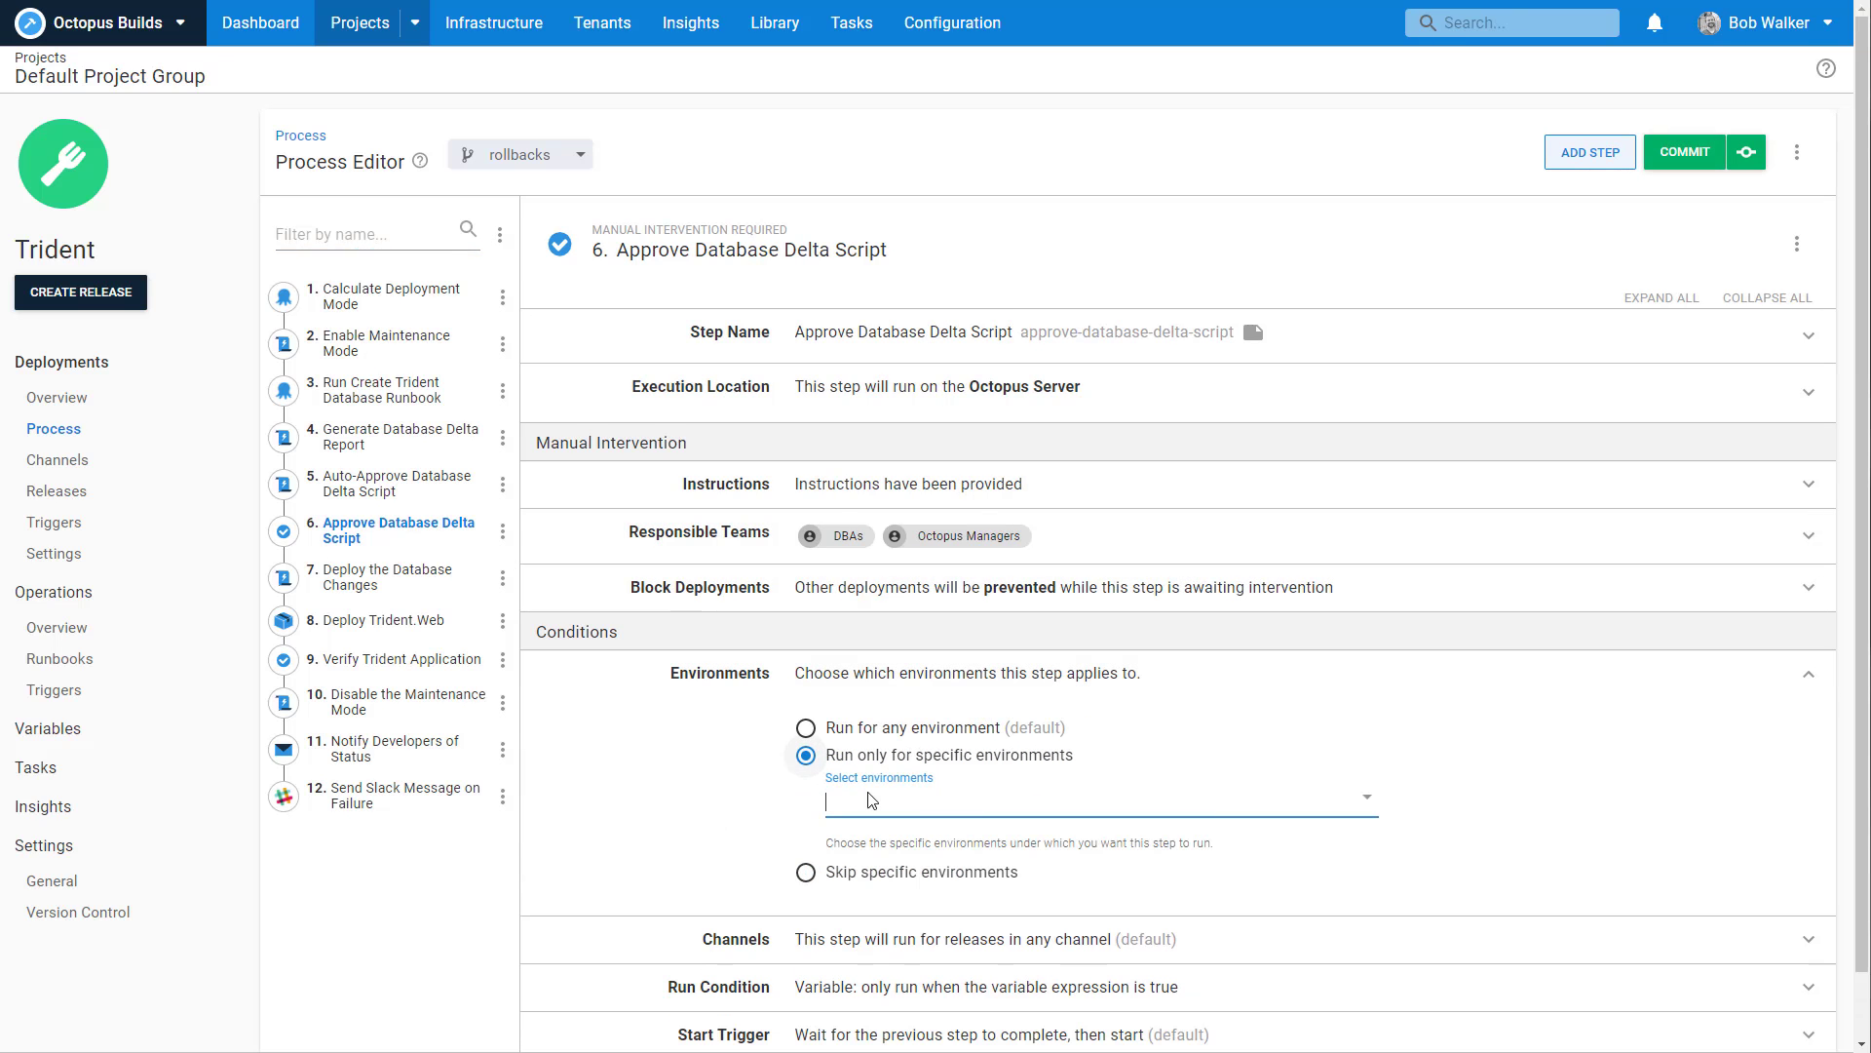
pyautogui.click(870, 801)
pyautogui.click(870, 950)
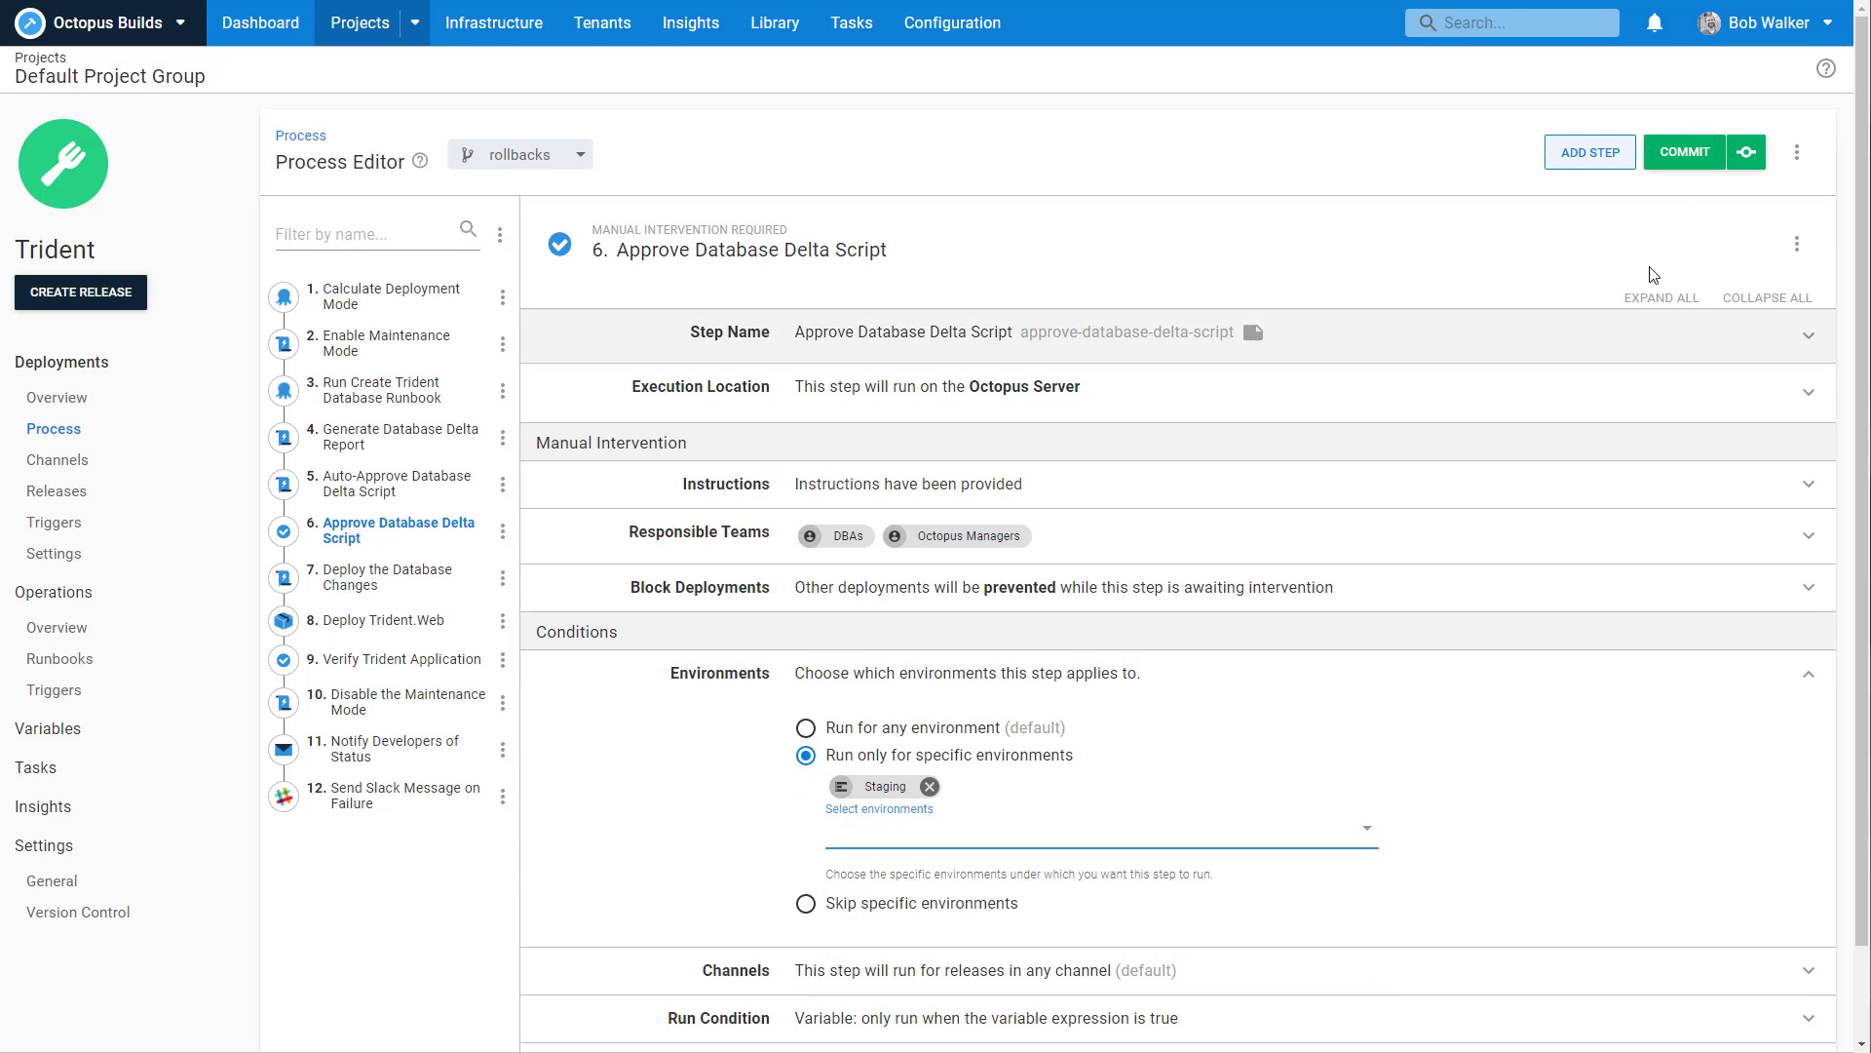
# Commit the process change to the rollbacks branch with the summary "Enable the database approval for ONLY staging".
pyautogui.click(1683, 173)
pyautogui.write('E')
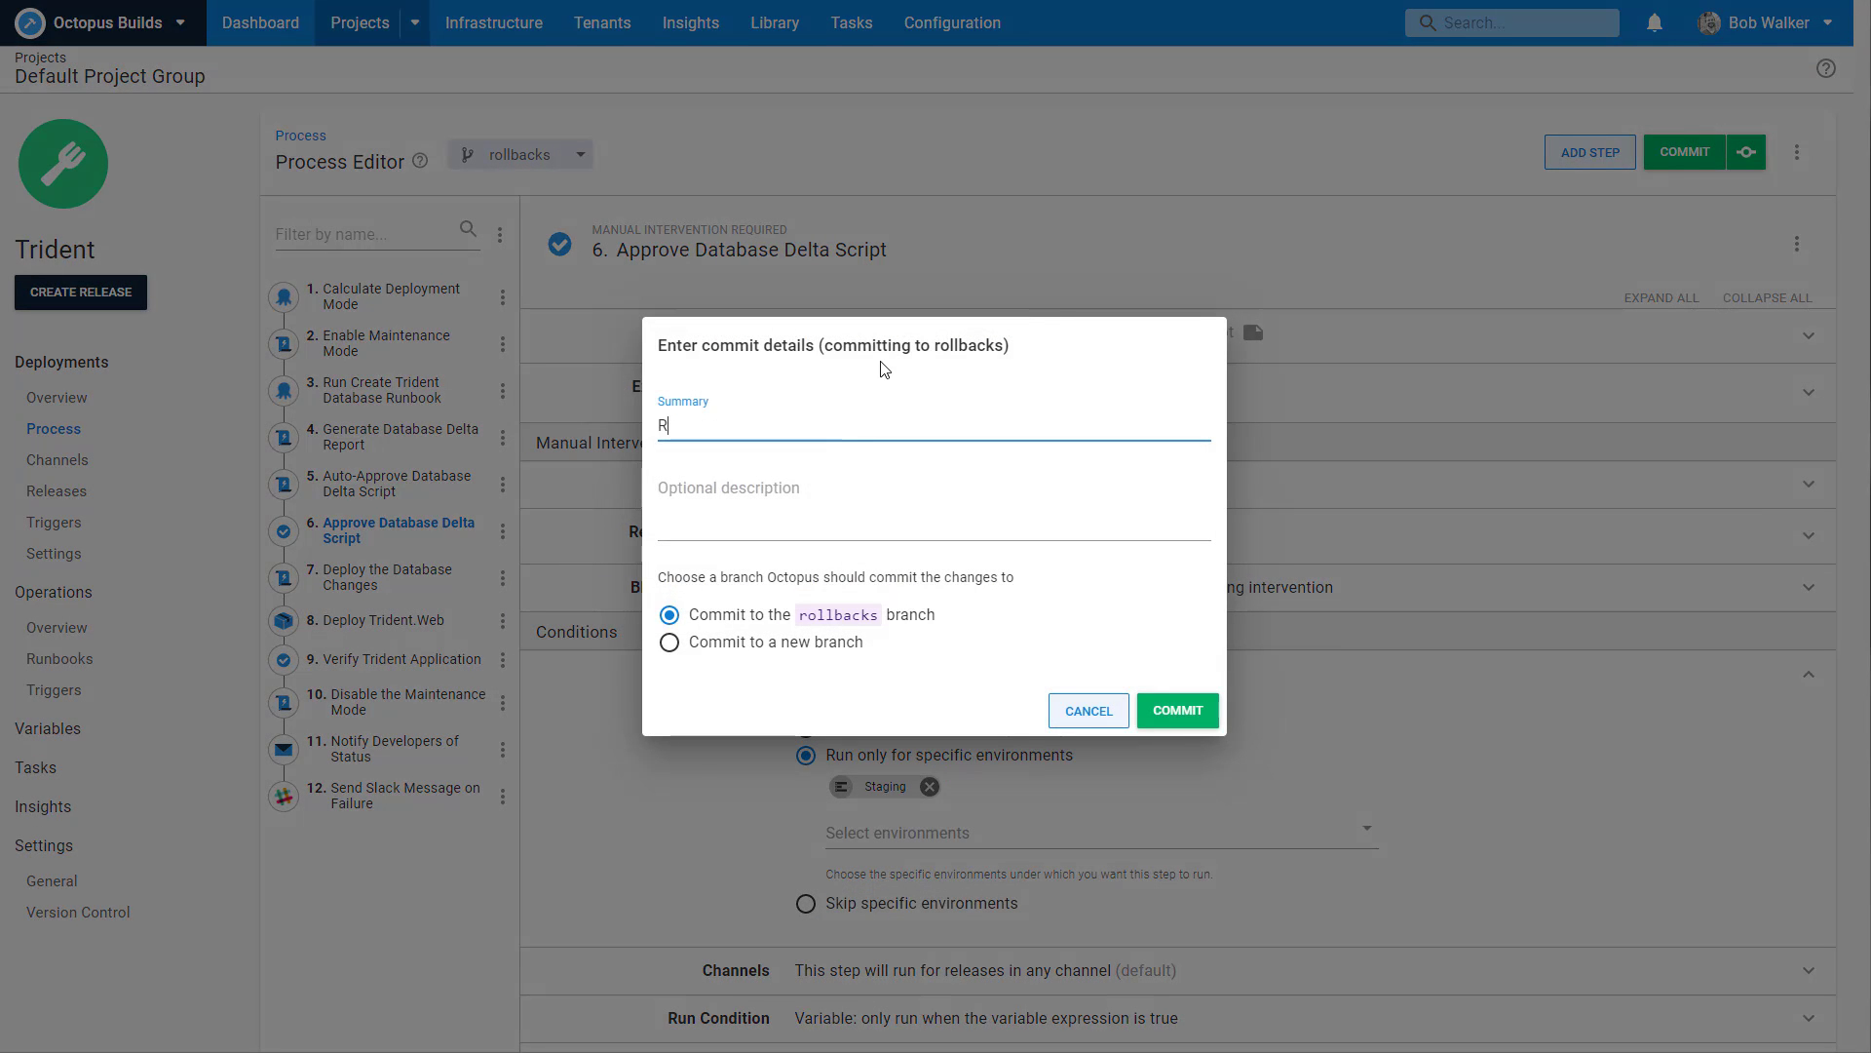
pyautogui.press('BackSpace')
pyautogui.write('Enable the database approval f')
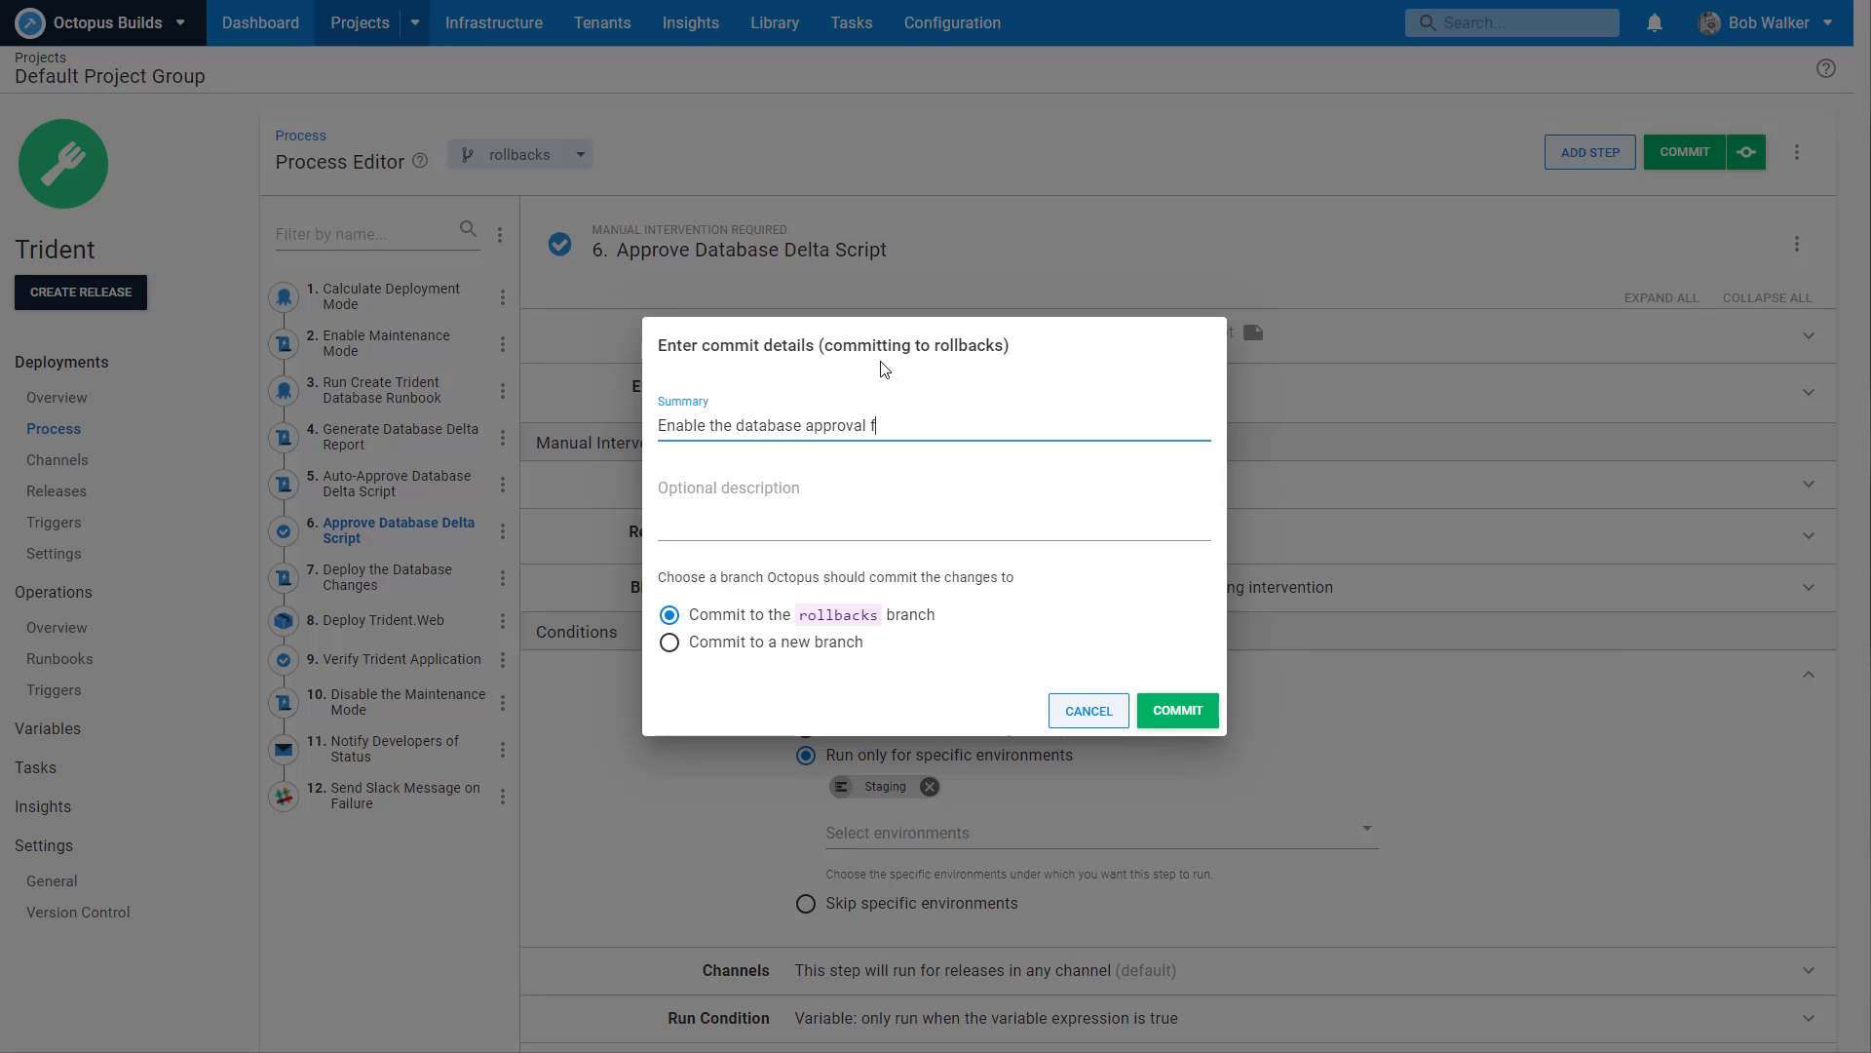
pyautogui.write('or ONLY staging')
pyautogui.click(1160, 716)
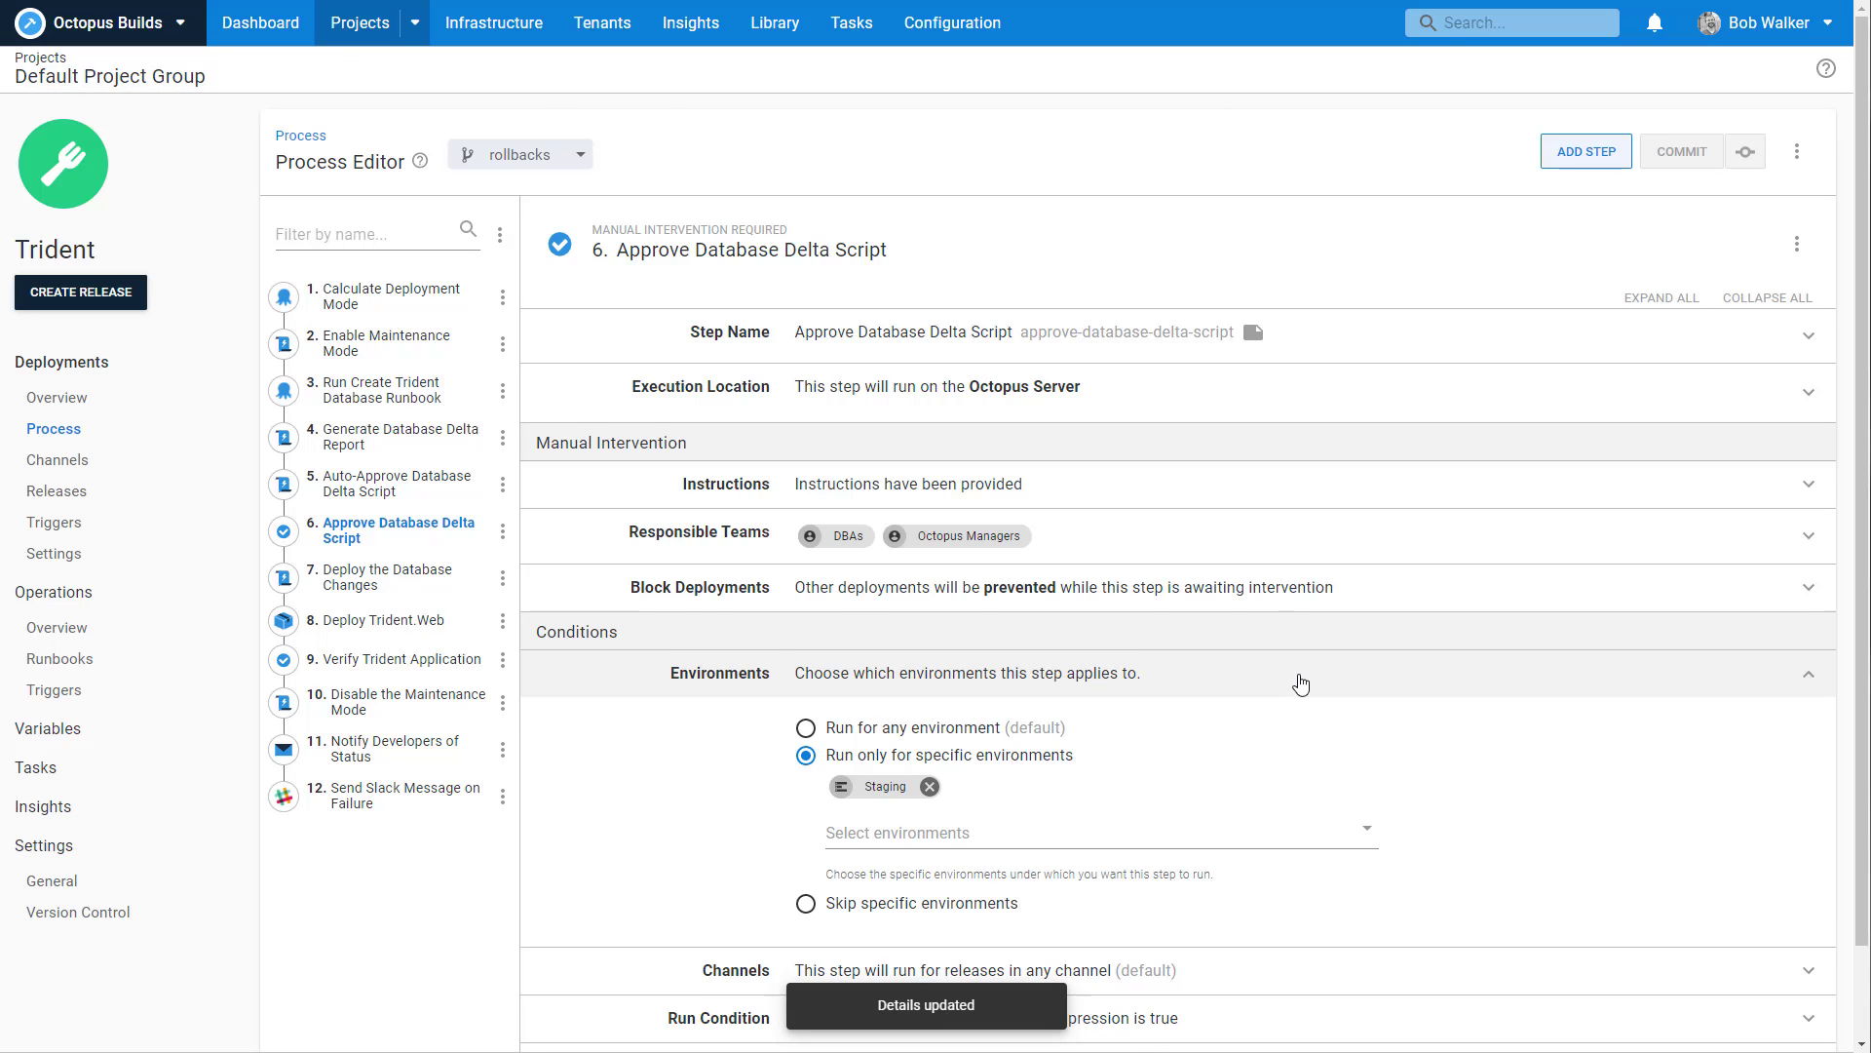
# Open the Staging deployment of release 1.2.8 from the project overview and review the results of its steps.
pyautogui.click(164, 406)
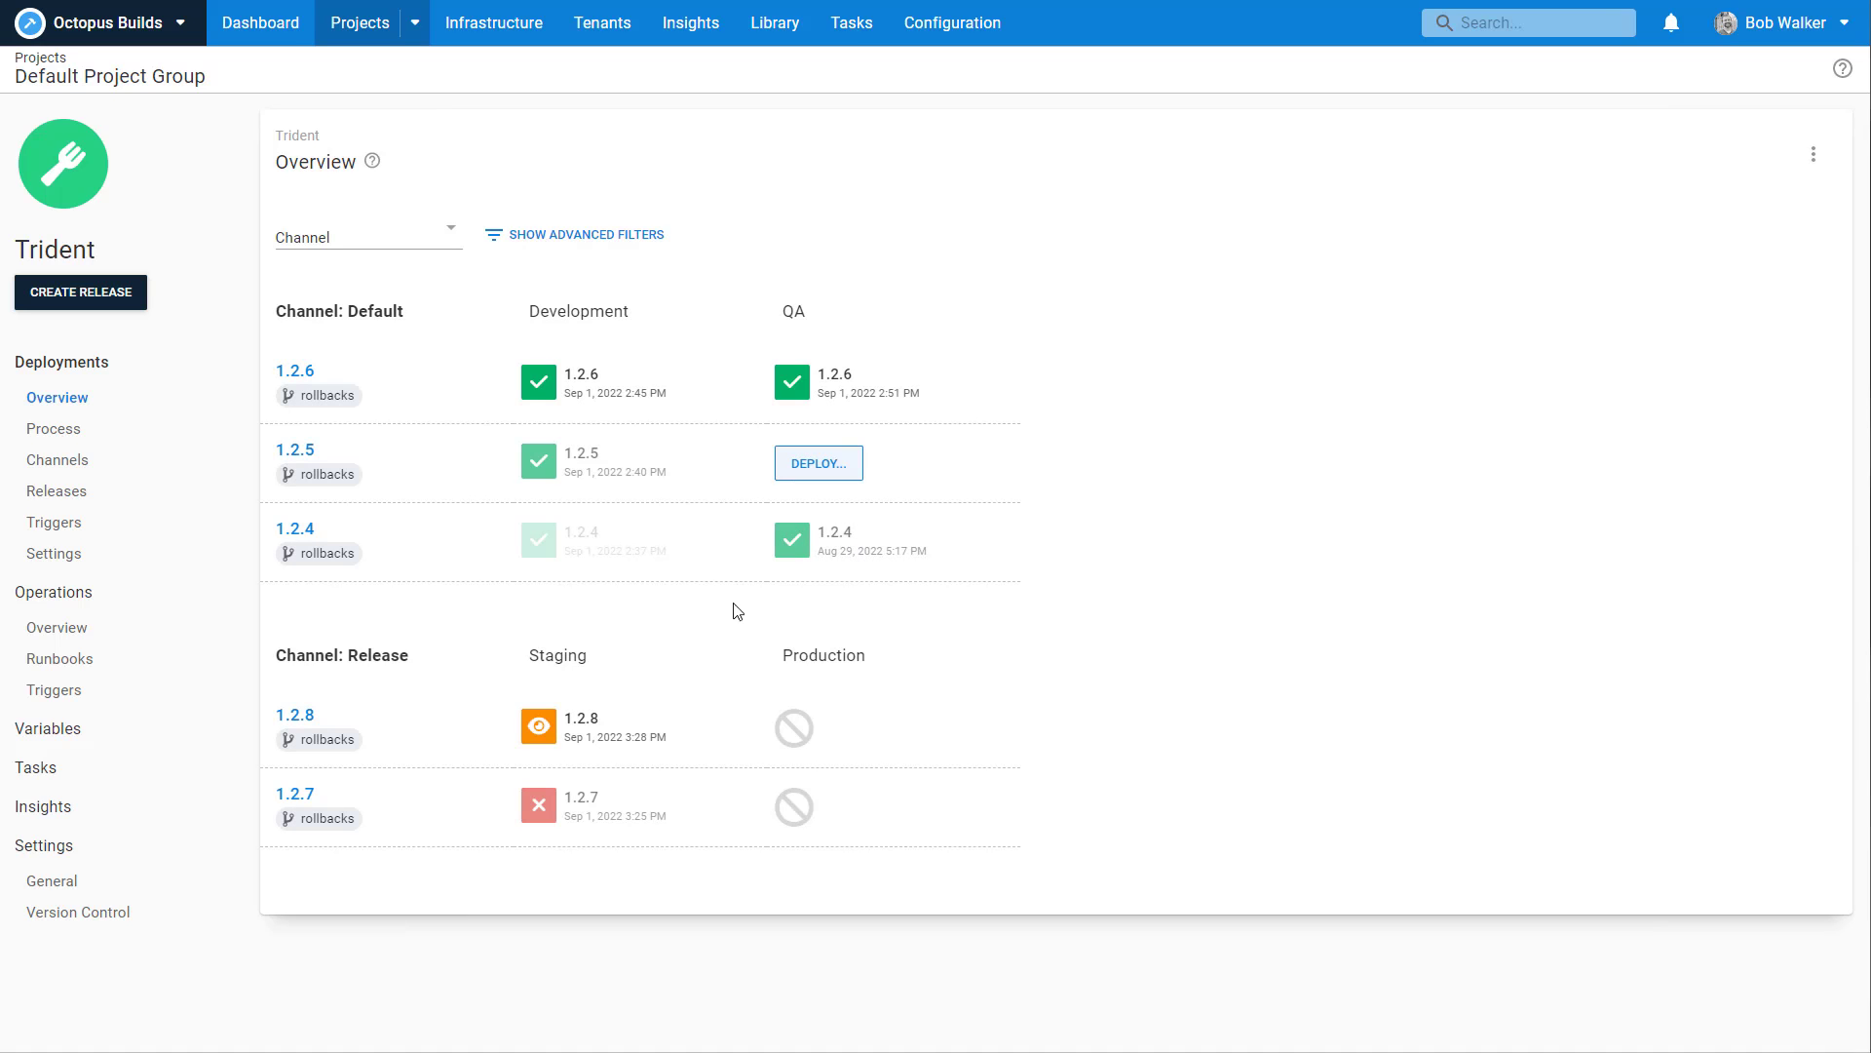
pyautogui.click(635, 726)
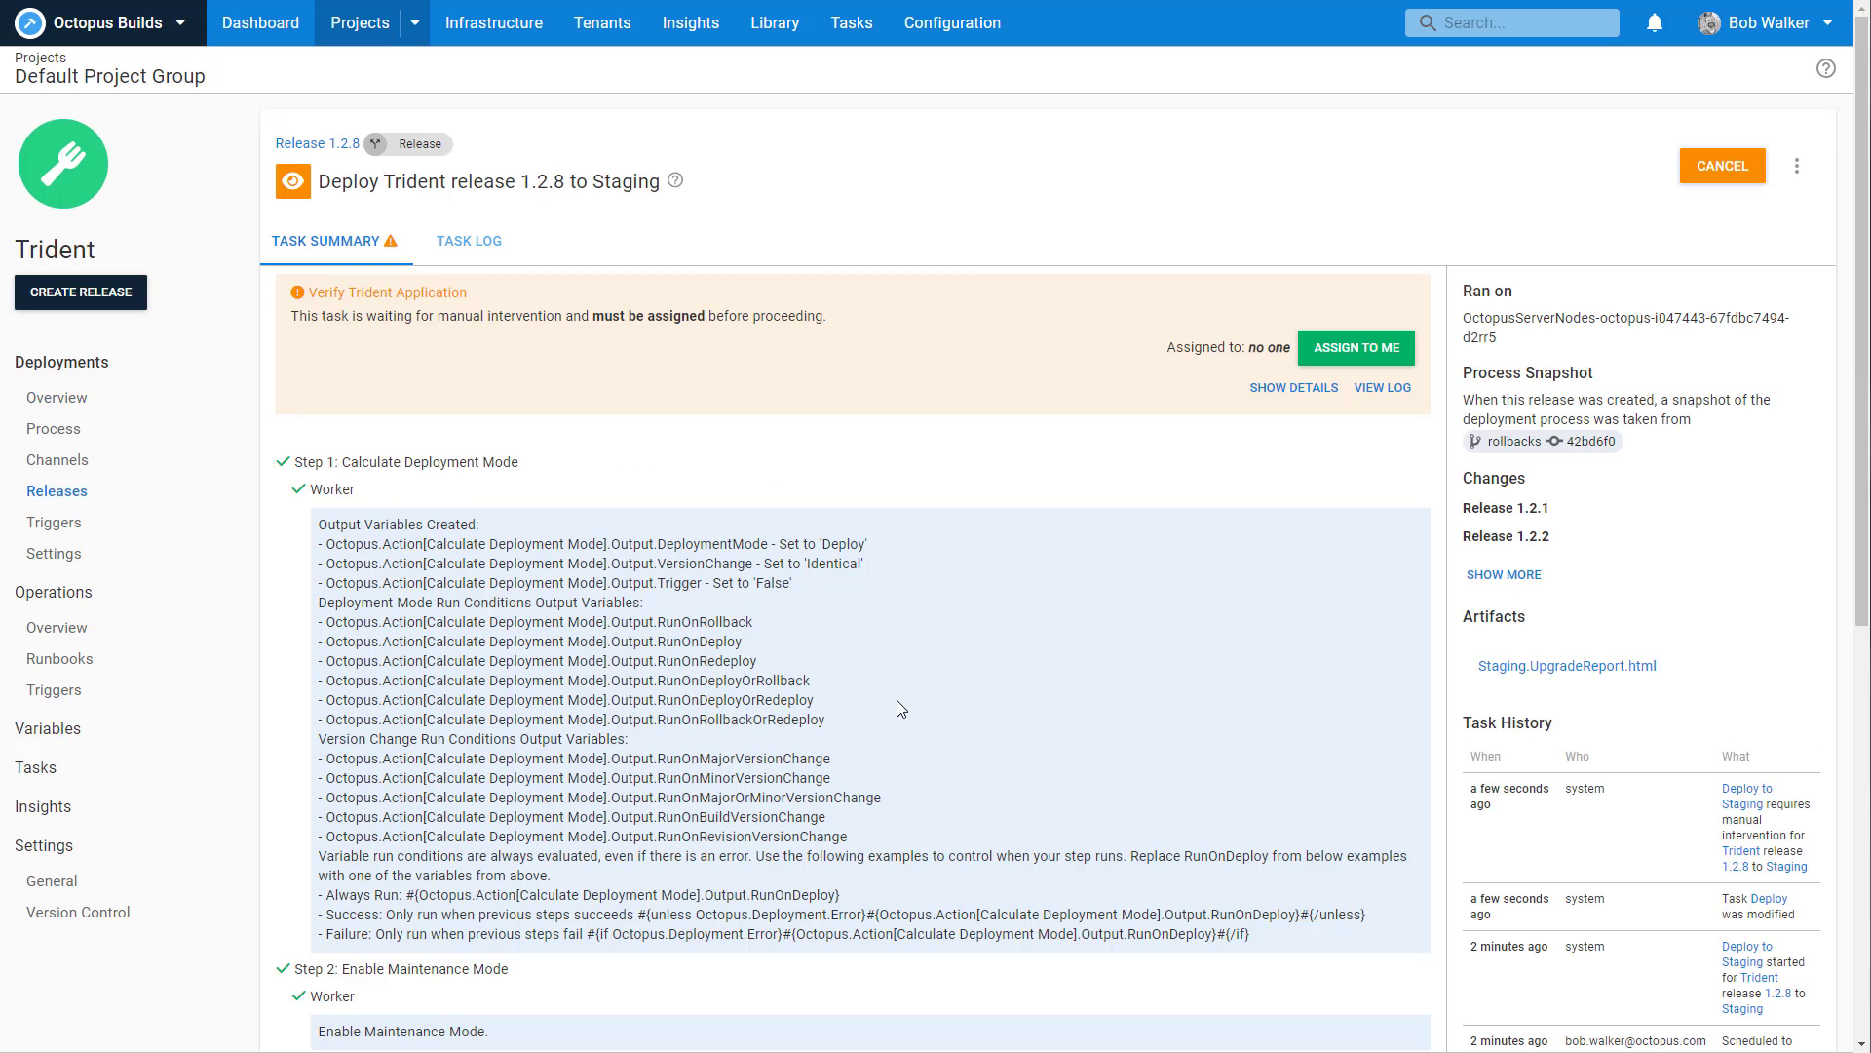
pyautogui.scroll(-7, 1017, 522)
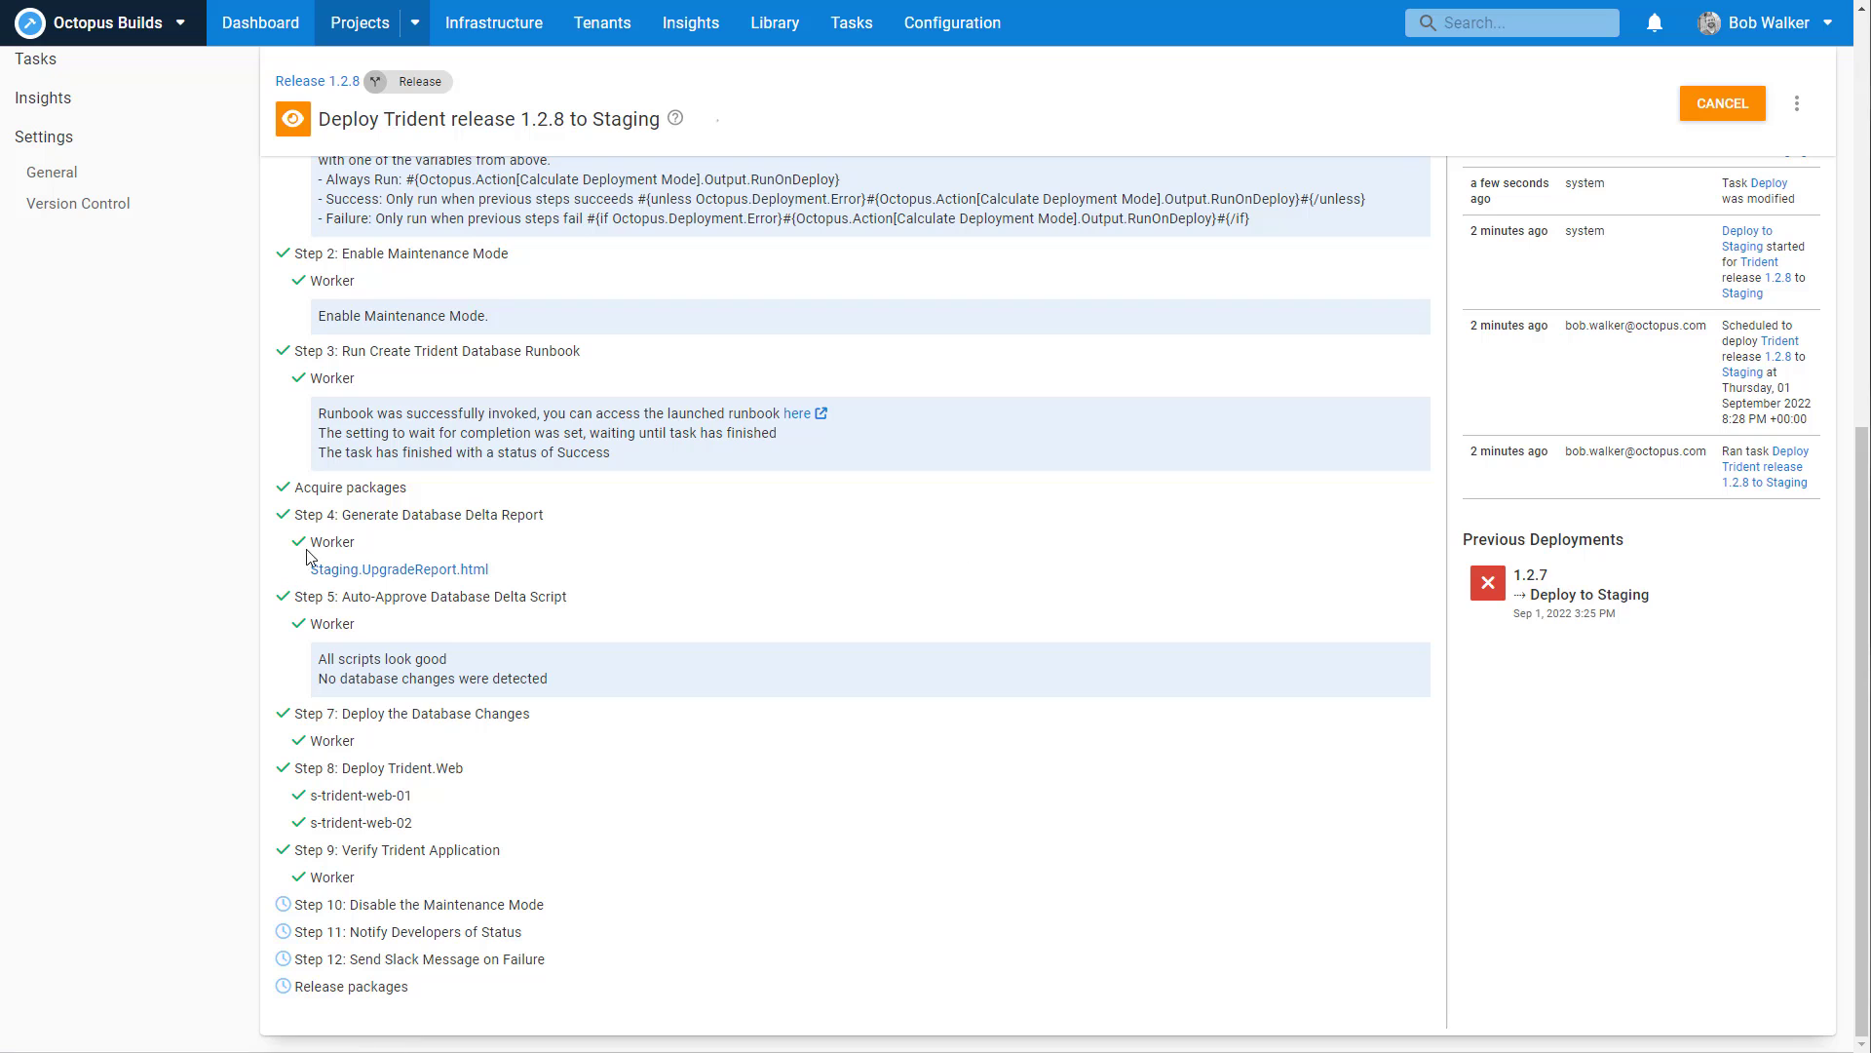
pyautogui.scroll(10, 1072, 585)
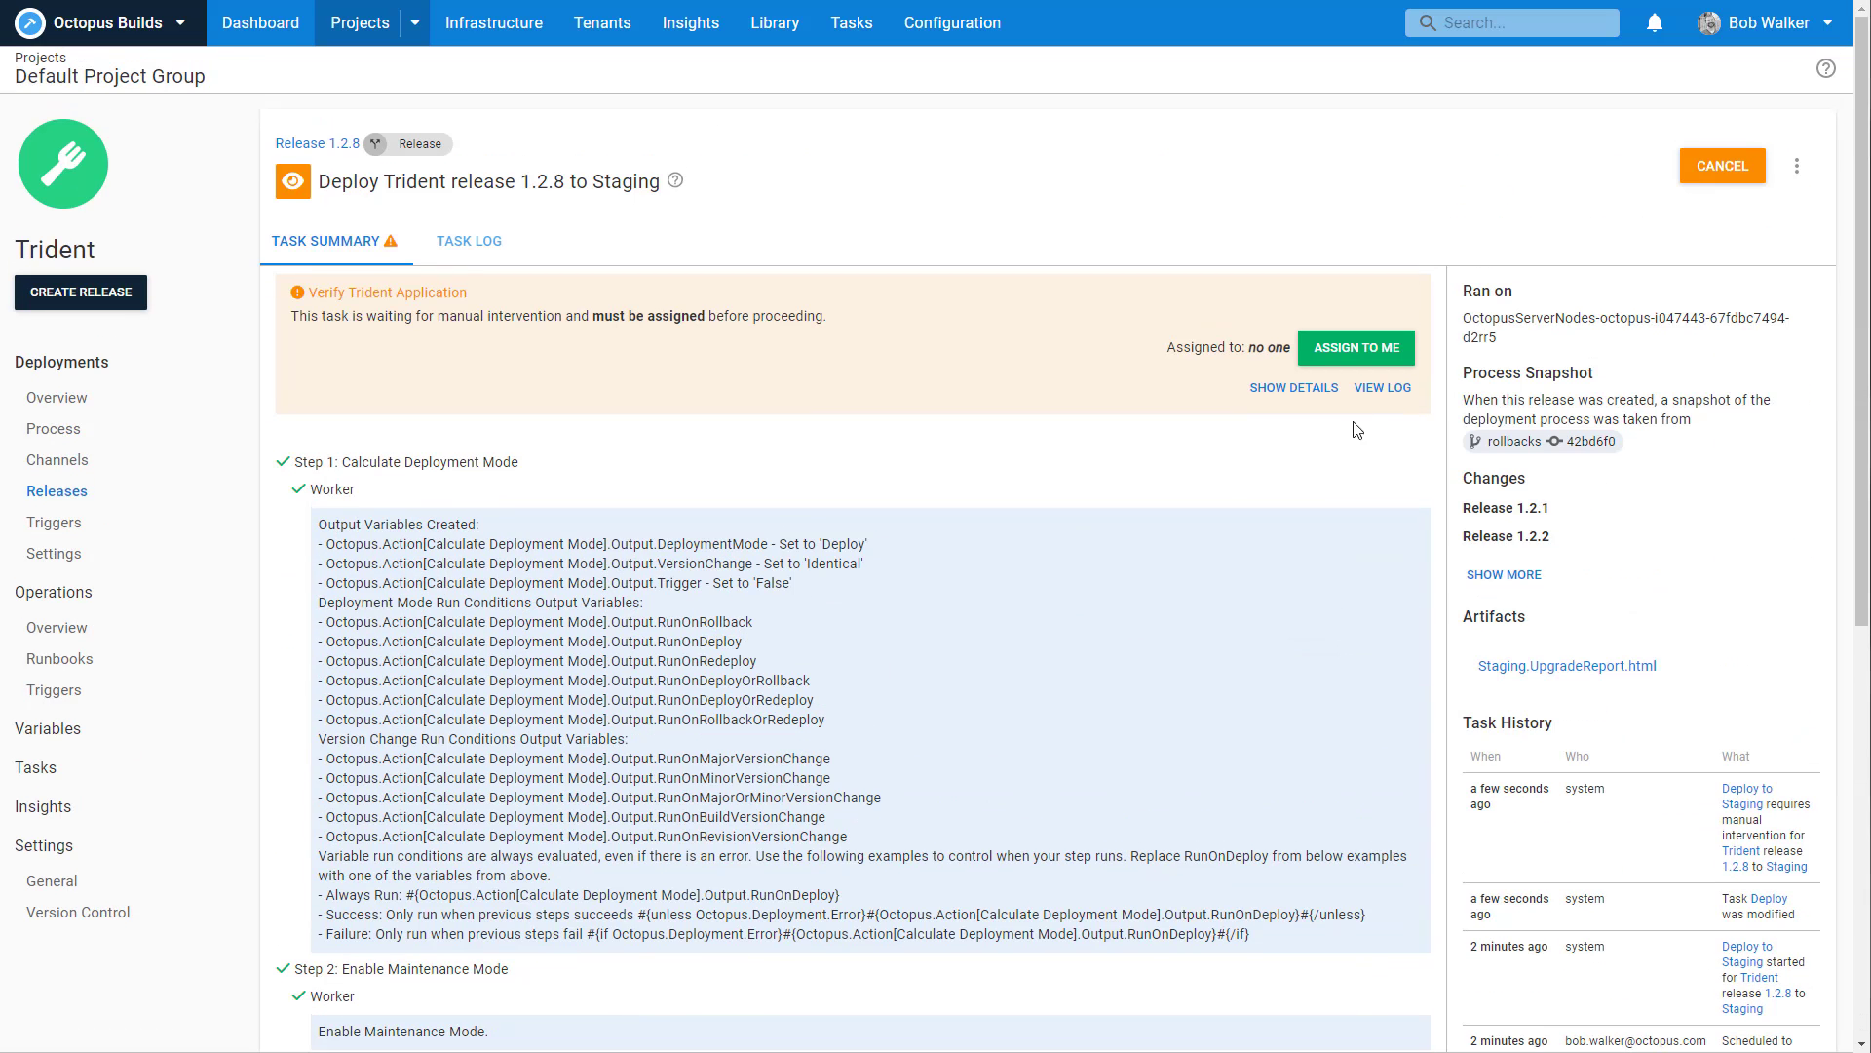
# Assign the Verify Trident Application manual intervention to yourself, let the deployment proceed and check the remaining steps.
pyautogui.click(1389, 368)
pyautogui.click(1302, 388)
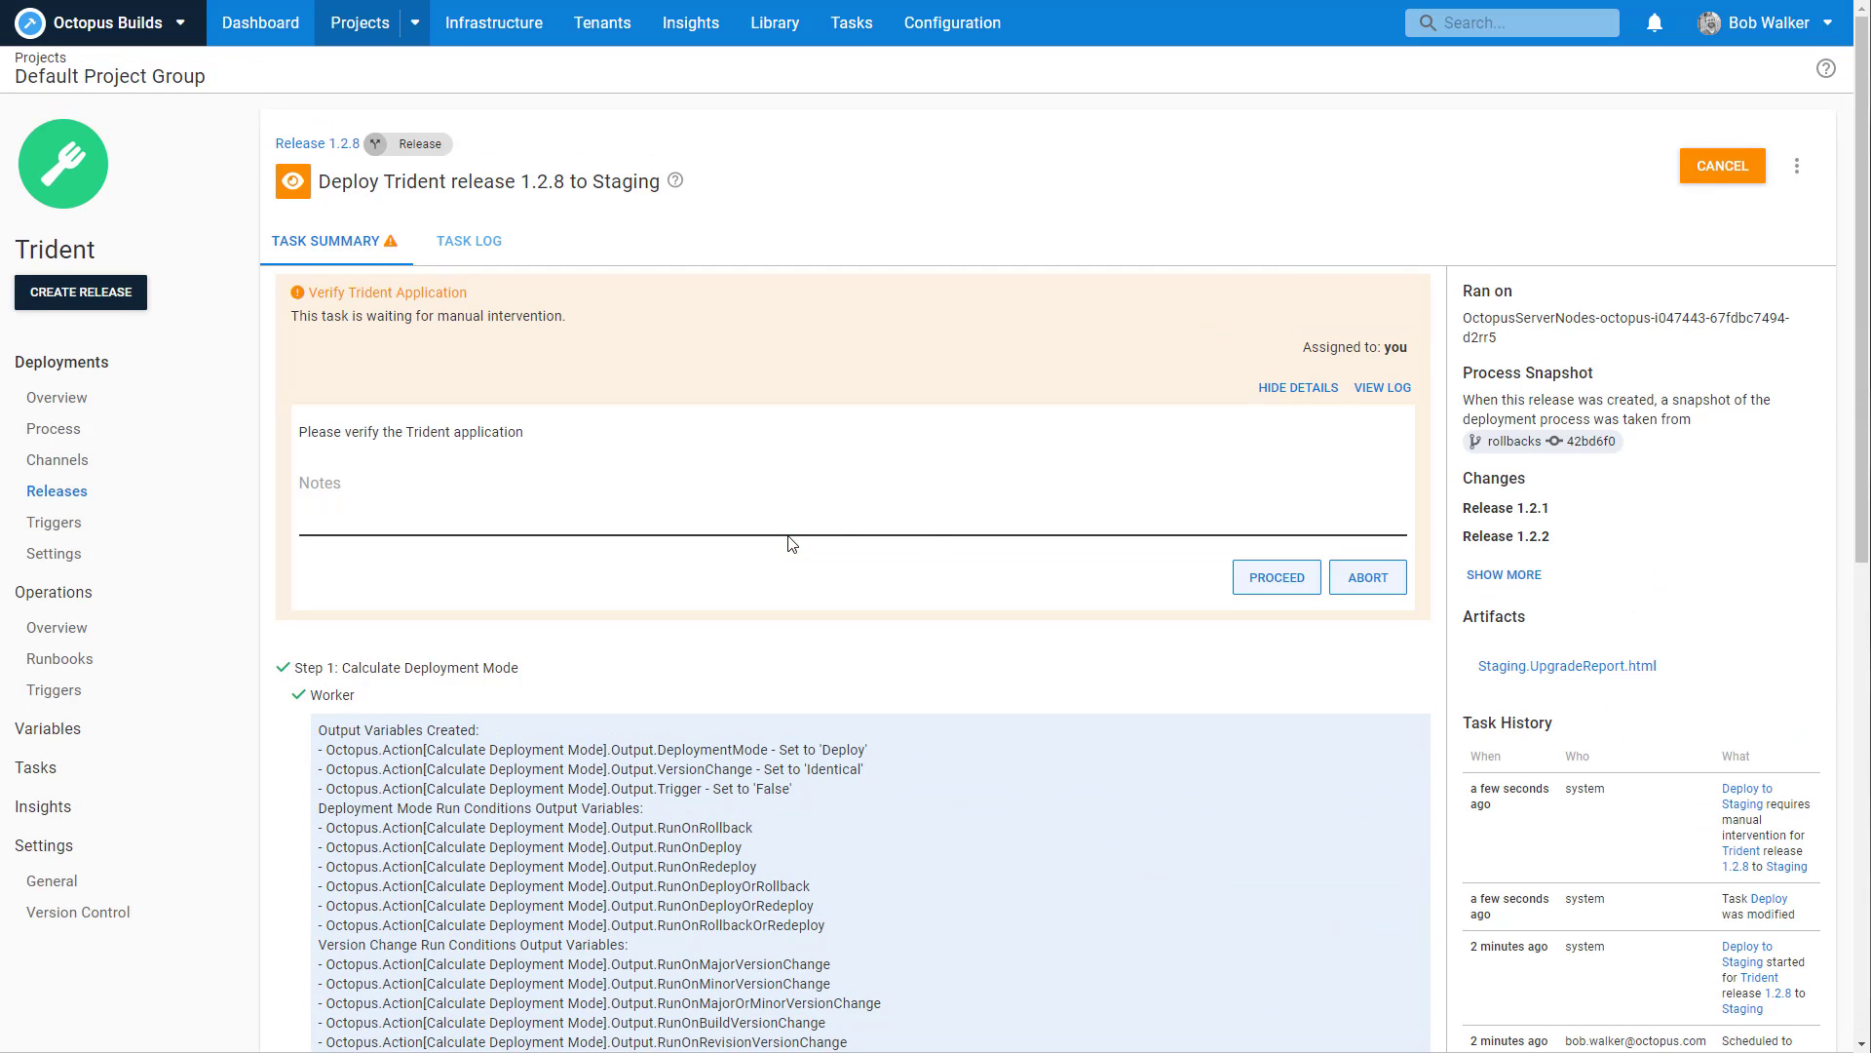
pyautogui.click(1241, 584)
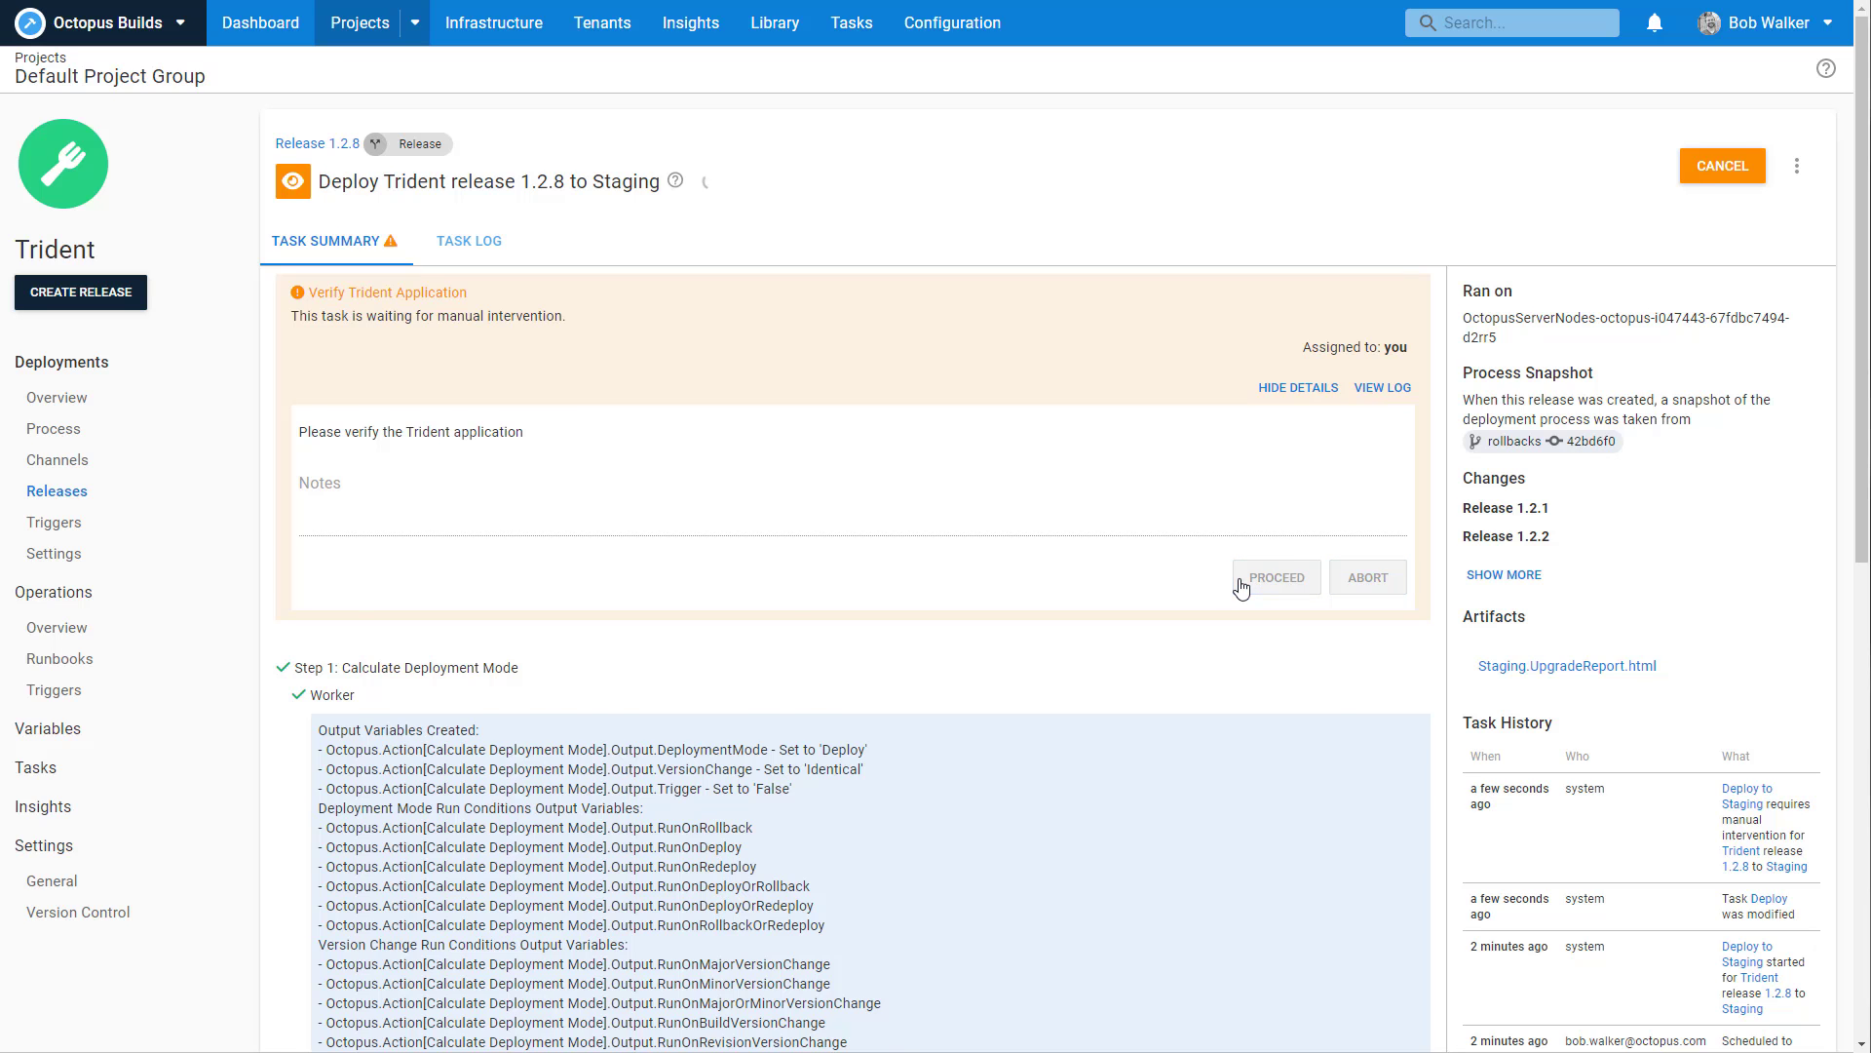
pyautogui.scroll(-6, 877, 736)
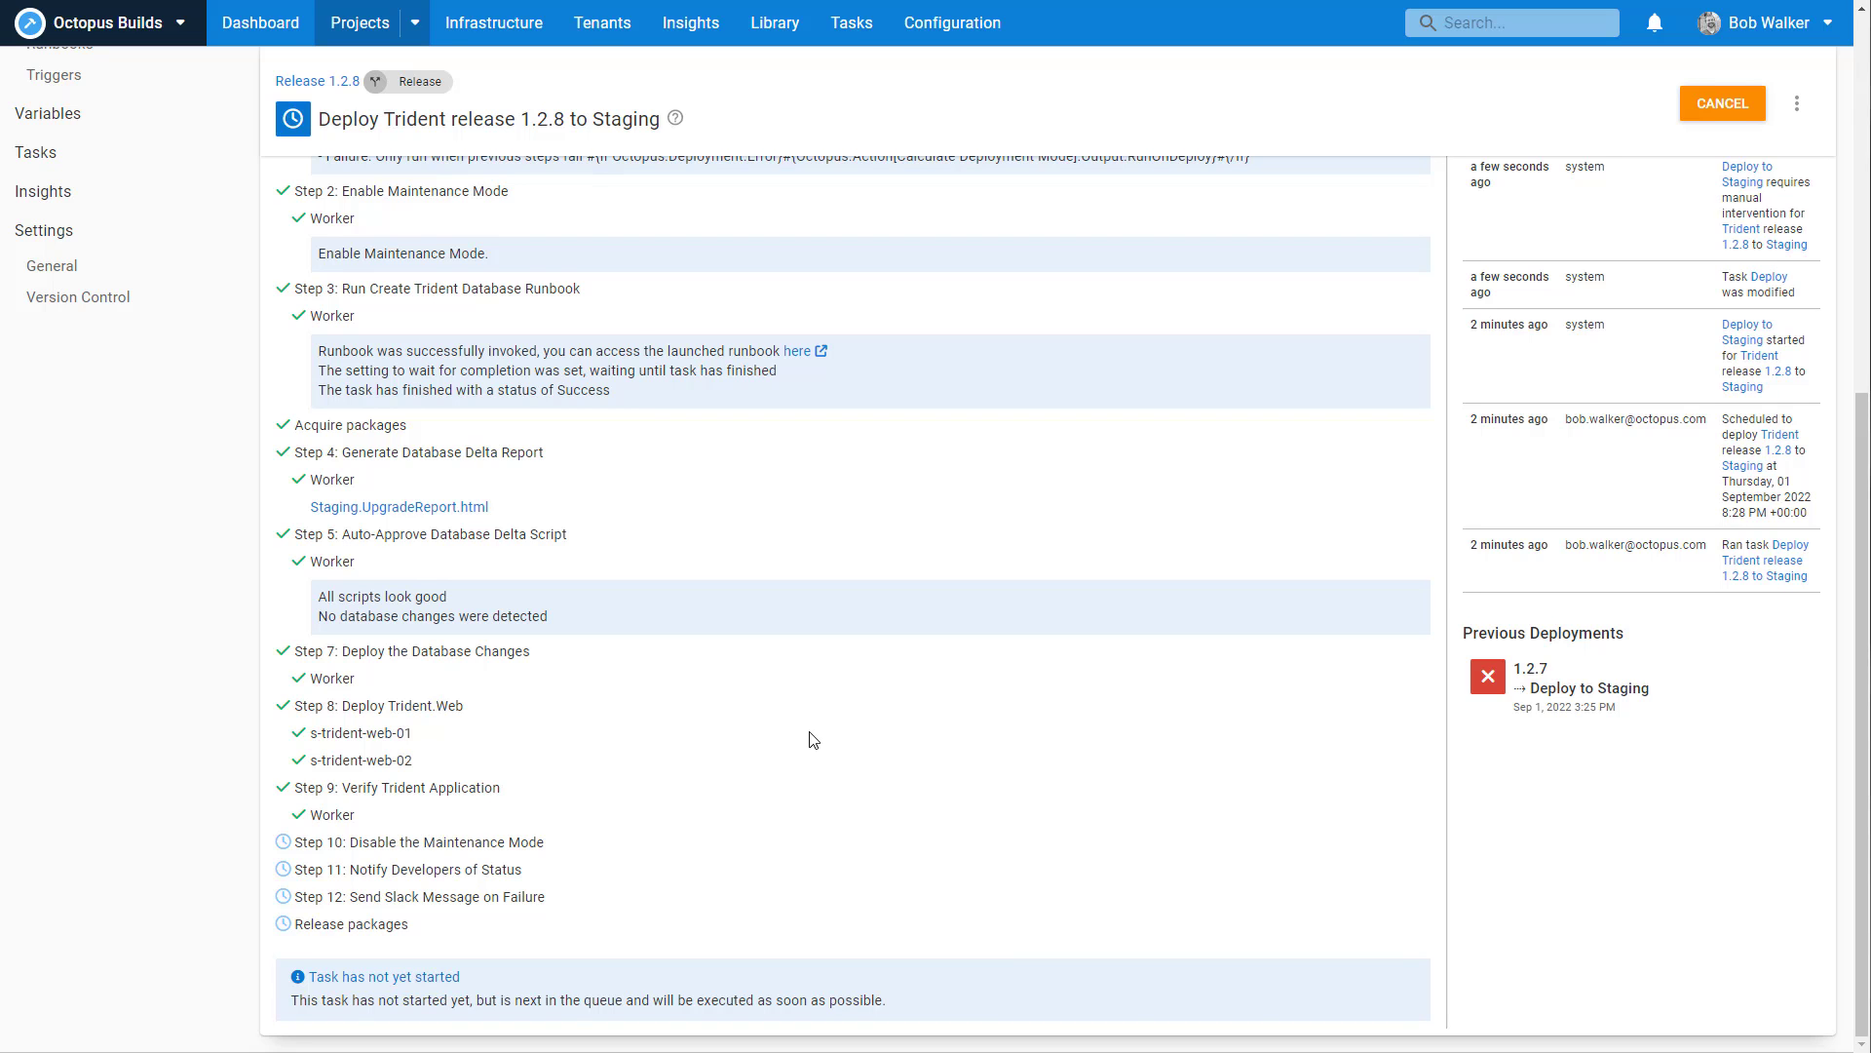
pyautogui.scroll(8, 809, 737)
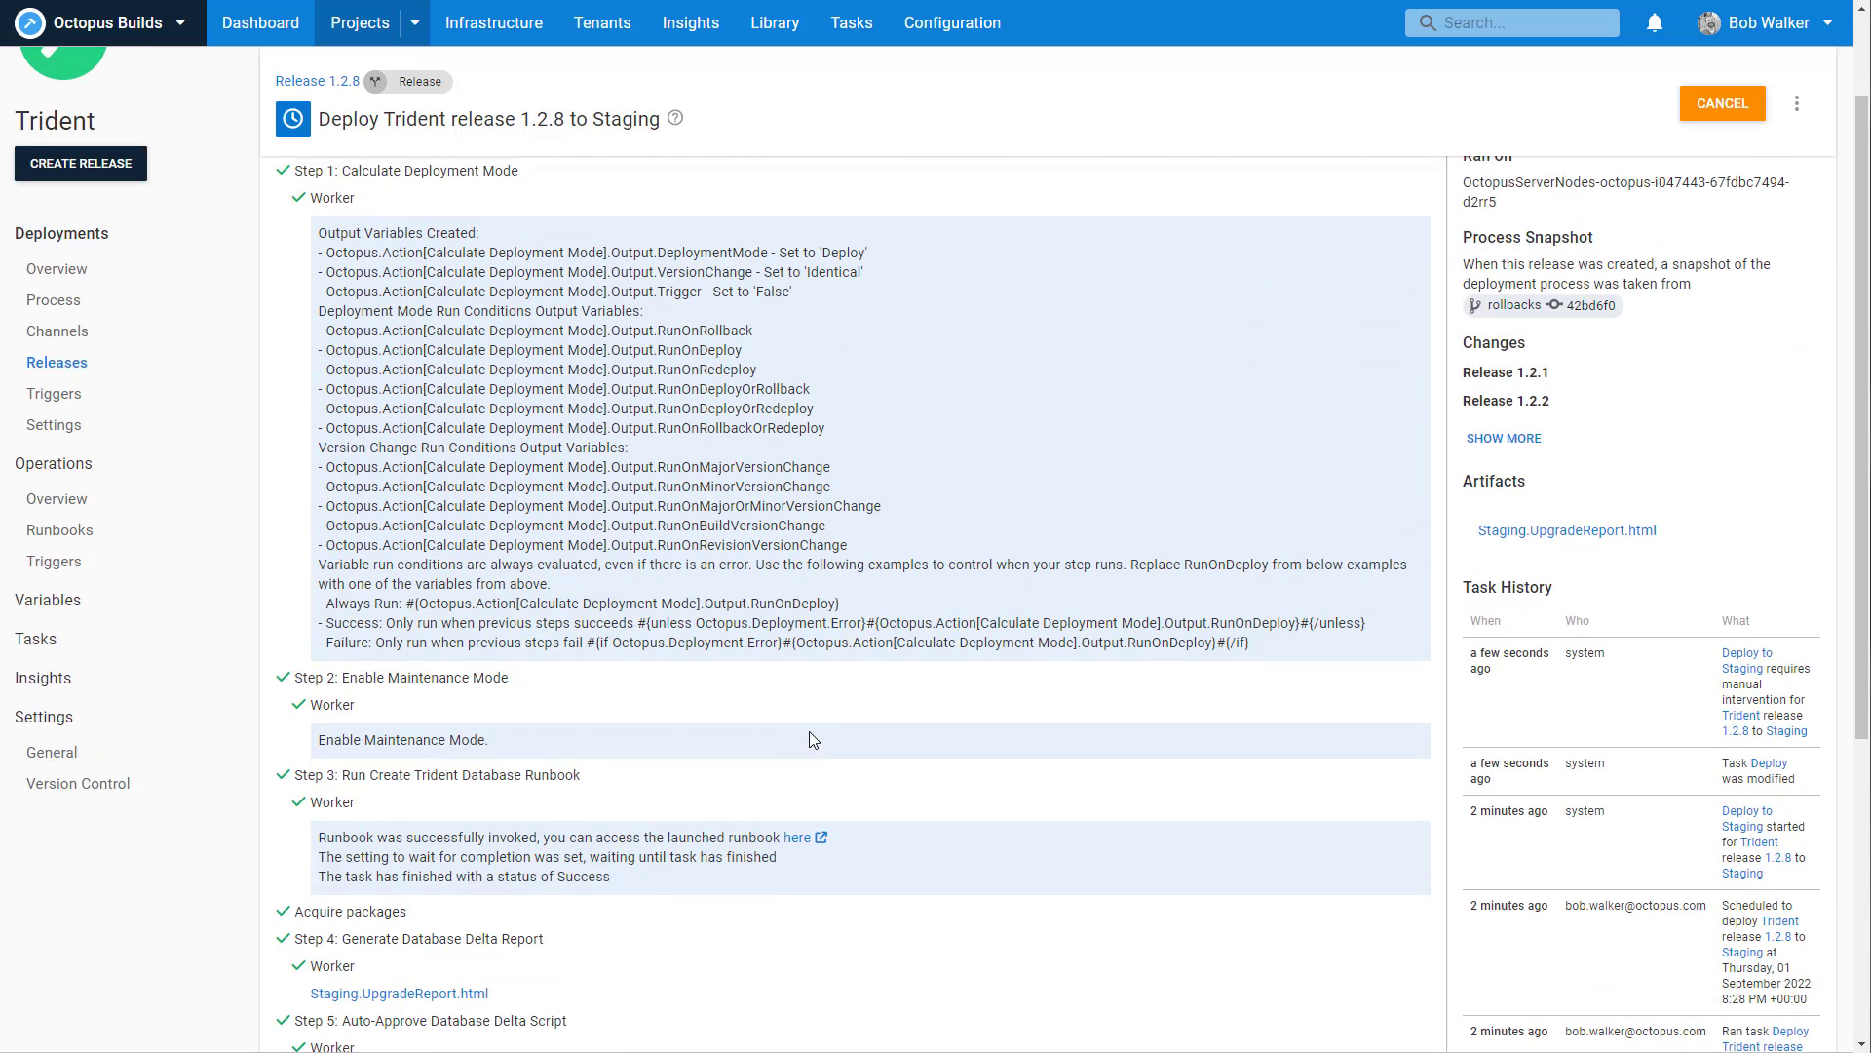